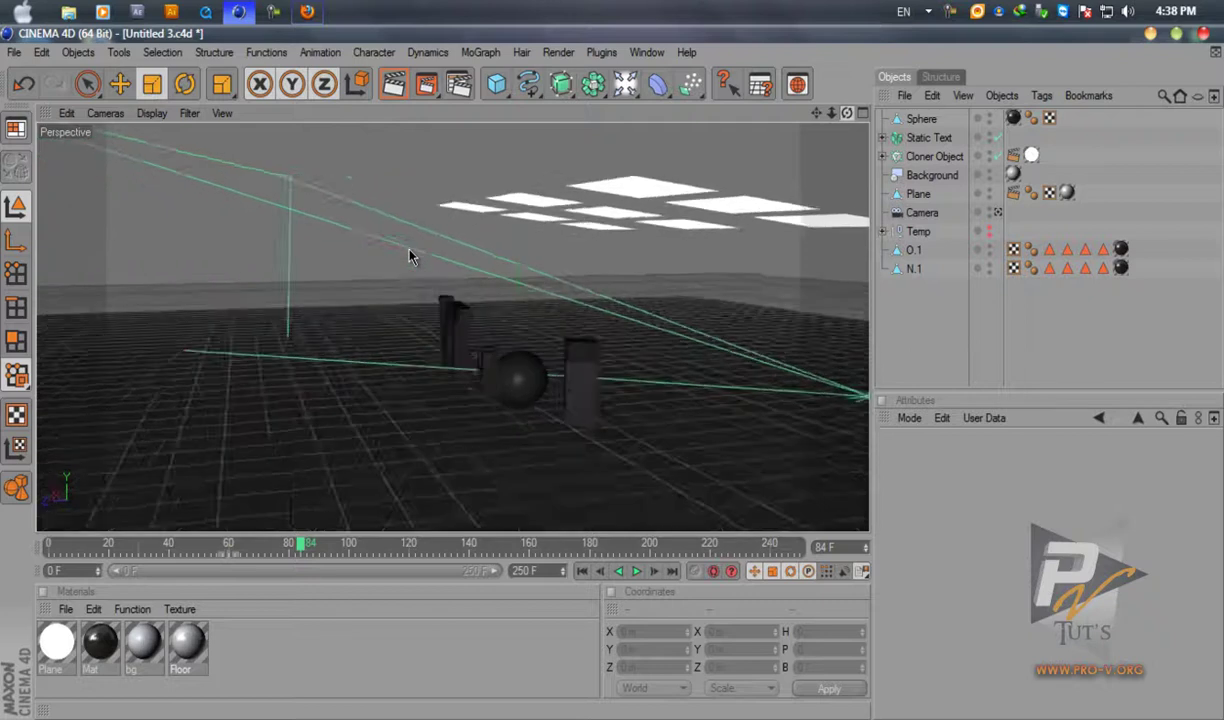
Duplicate the black Mat material under the name sphere and apply the copy to the Sphere object.
{"action": "scroll", "coordinate": [409, 250], "scroll_direction": "up", "scroll_amount": 4}
{"action": "scroll", "coordinate": [409, 250], "scroll_direction": "up", "scroll_amount": 3}
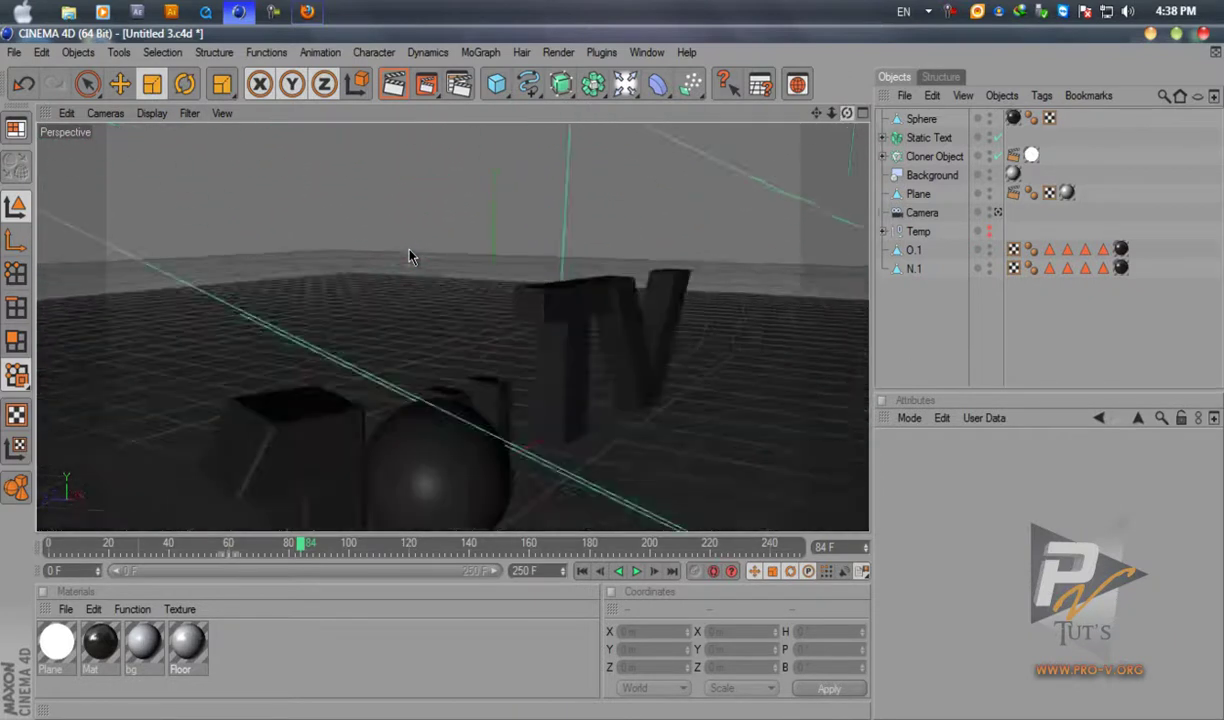
{"action": "scroll", "coordinate": [409, 250], "scroll_direction": "up", "scroll_amount": 3}
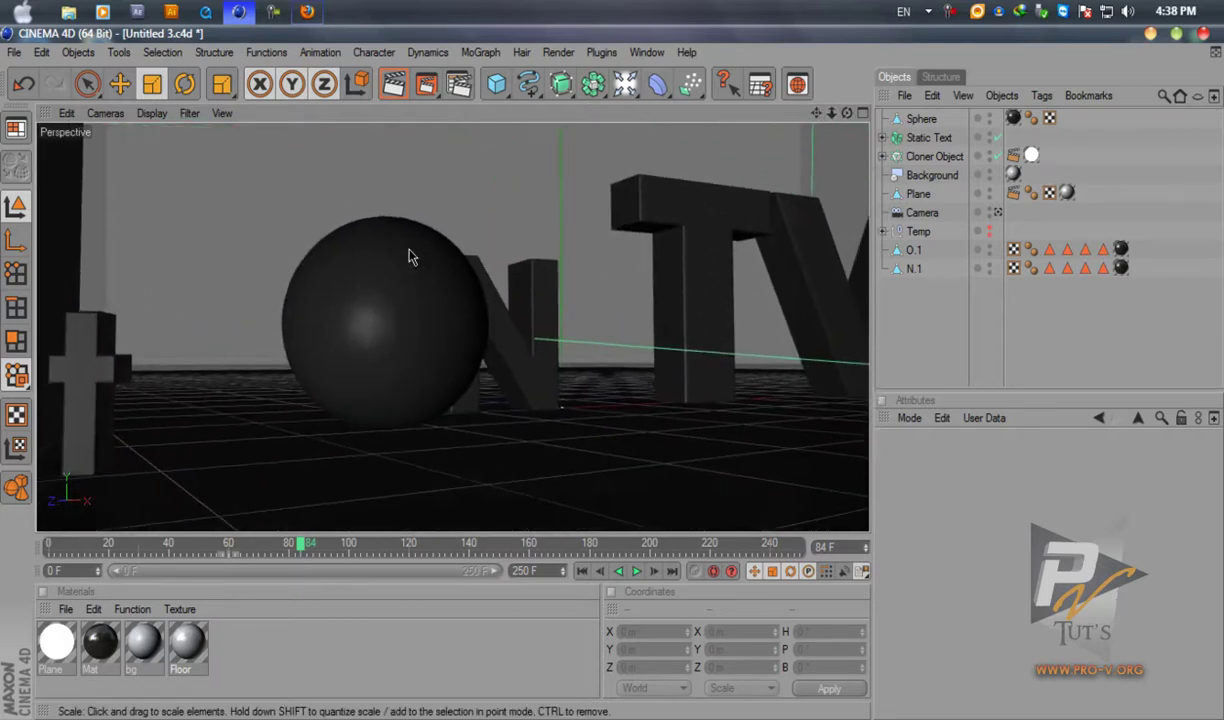
{"action": "double_click", "coordinate": [100, 642]}
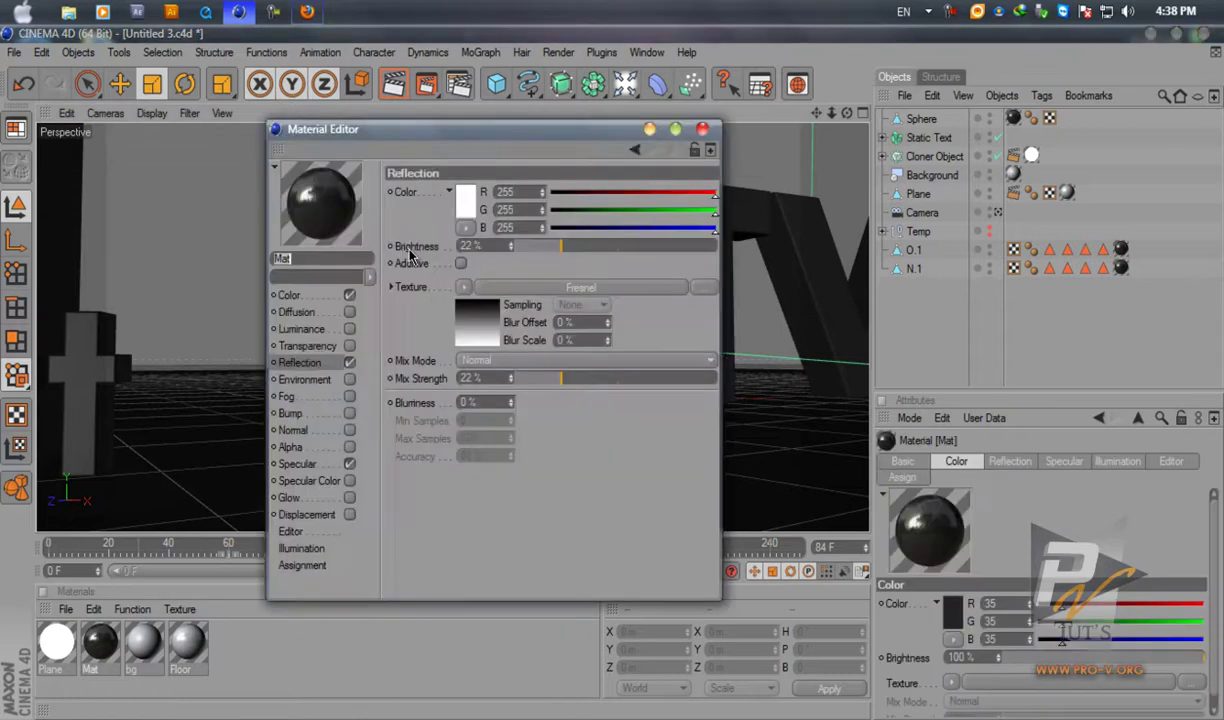
{"action": "left_click", "coordinate": [703, 129]}
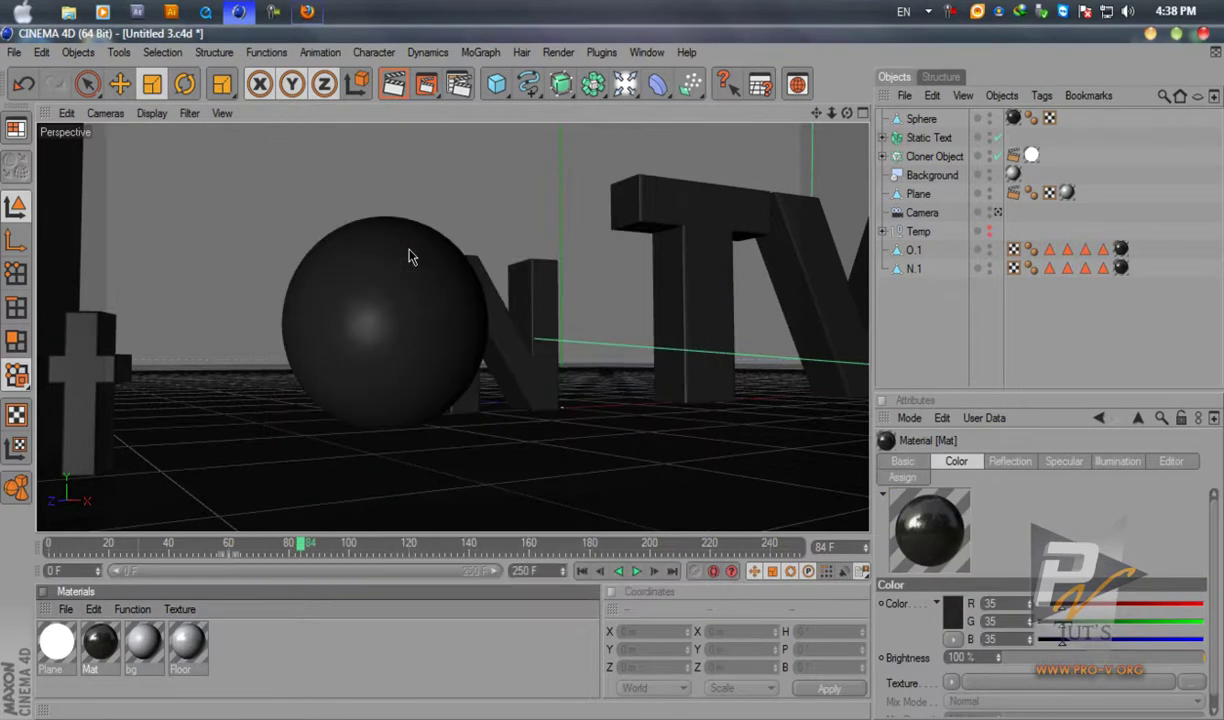
{"action": "left_click_drag", "start_coordinate": [100, 642], "coordinate": [122, 642], "text": "ctrl"}
{"action": "double_click", "coordinate": [144, 669]}
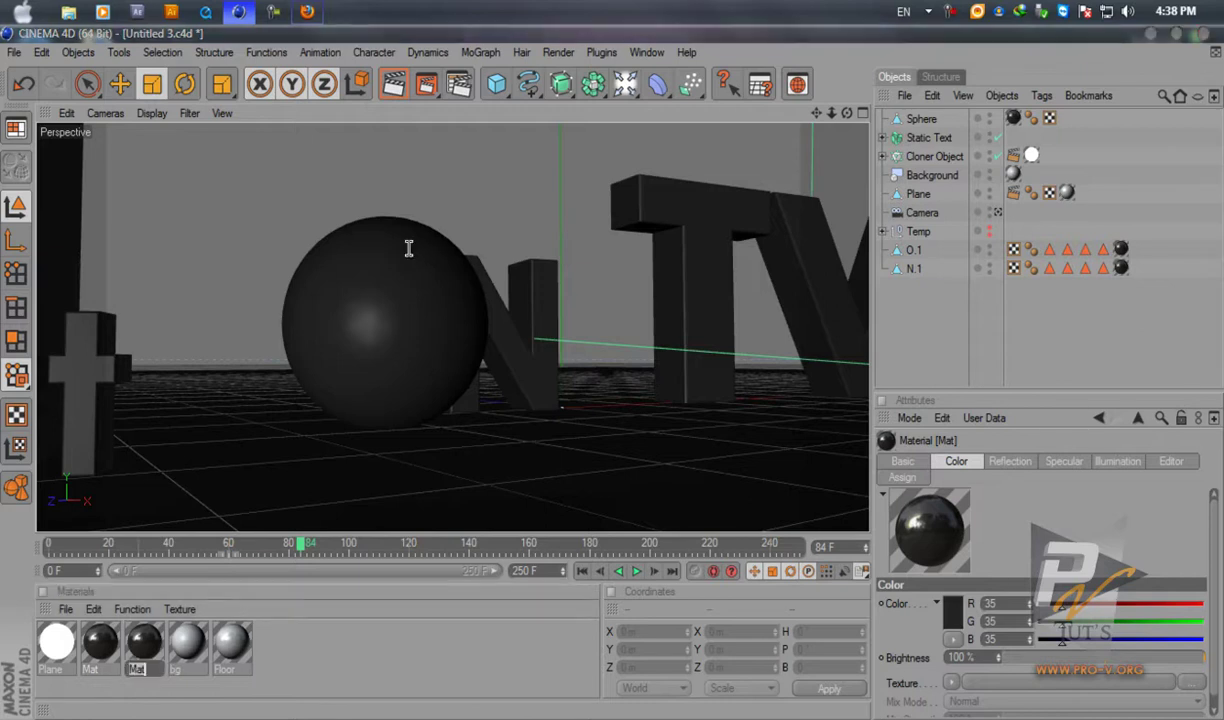
{"action": "type", "text": "sphere"}
{"action": "key", "text": "Return"}
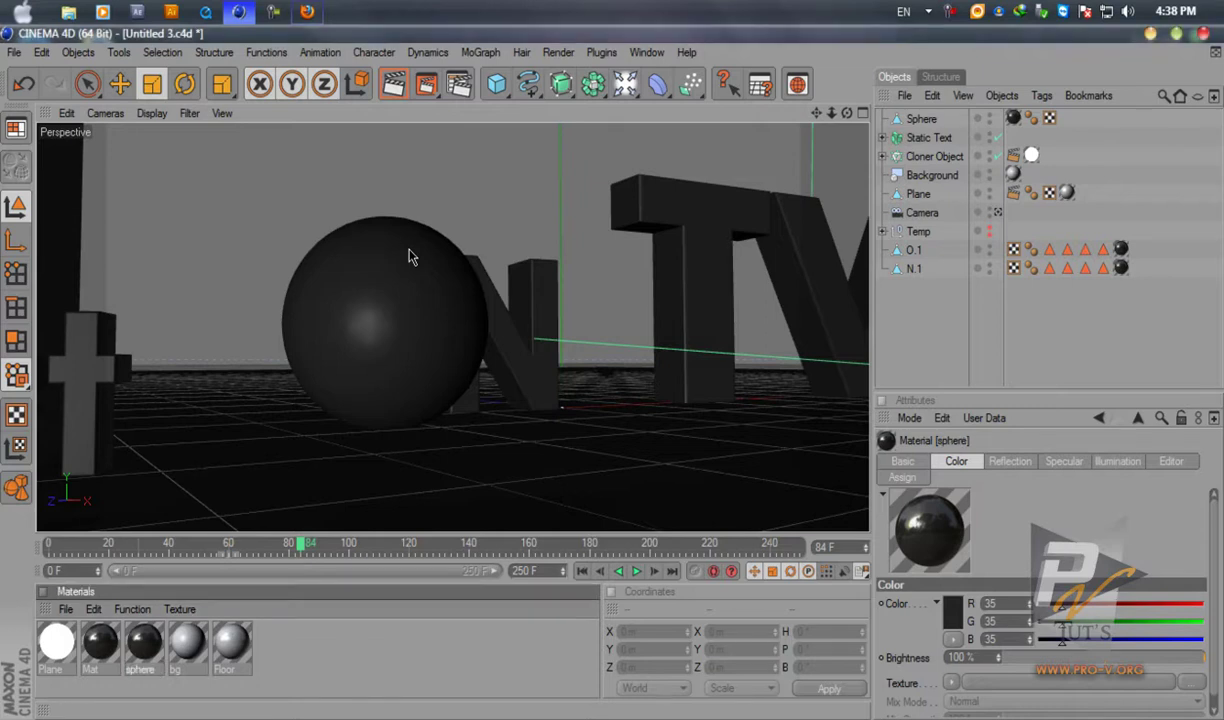
{"action": "left_click_drag", "start_coordinate": [409, 257], "coordinate": [409, 257]}
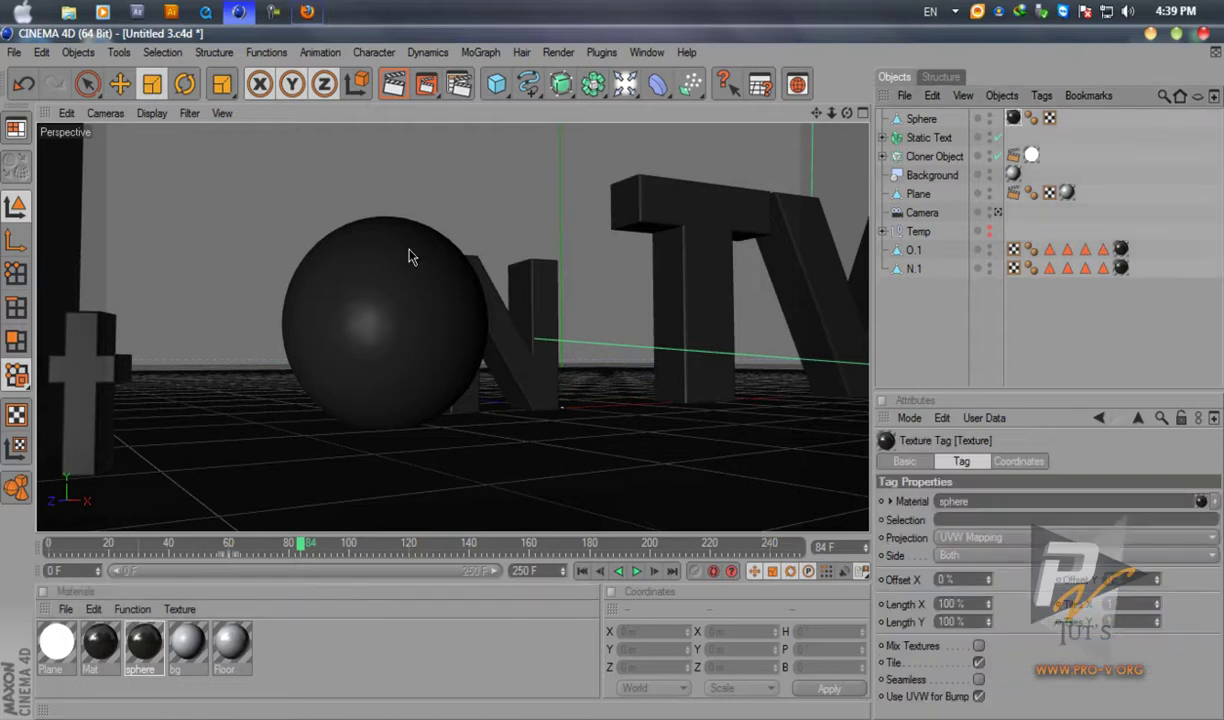
Enable the Displacement channel of the sphere material after checking the reference video, and enlarge the material preview.
{"action": "double_click", "coordinate": [409, 257]}
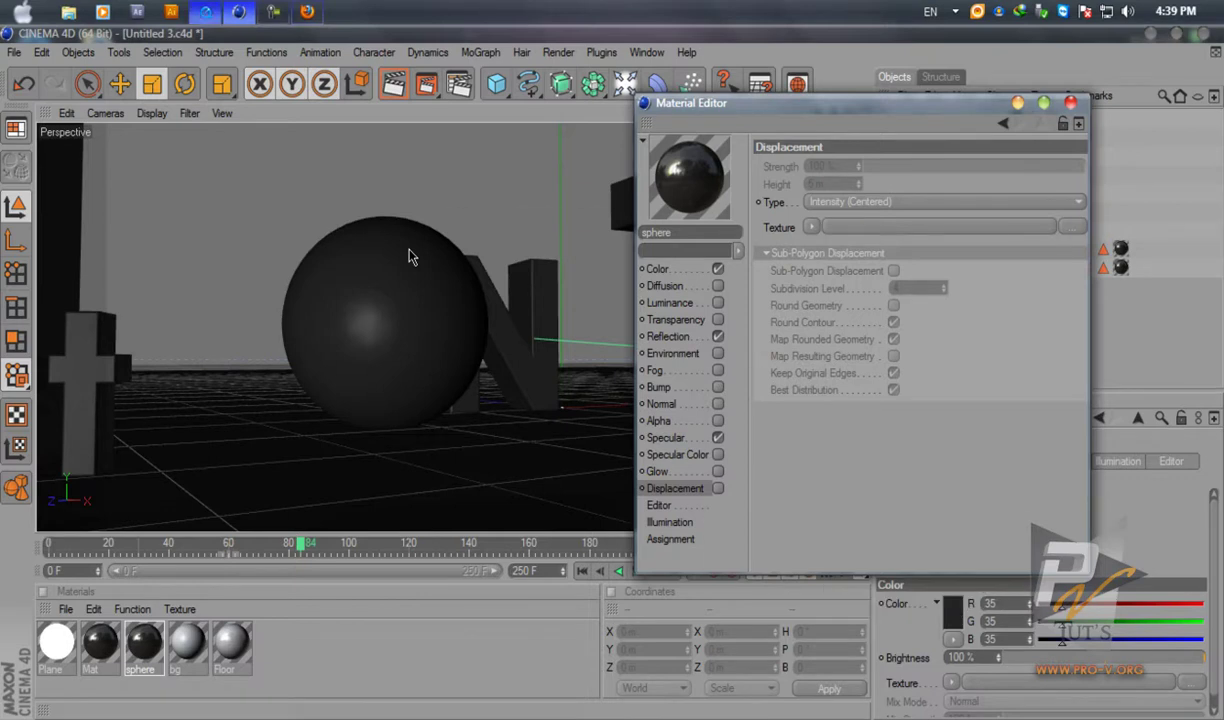
{"action": "key", "text": "alt+Tab"}
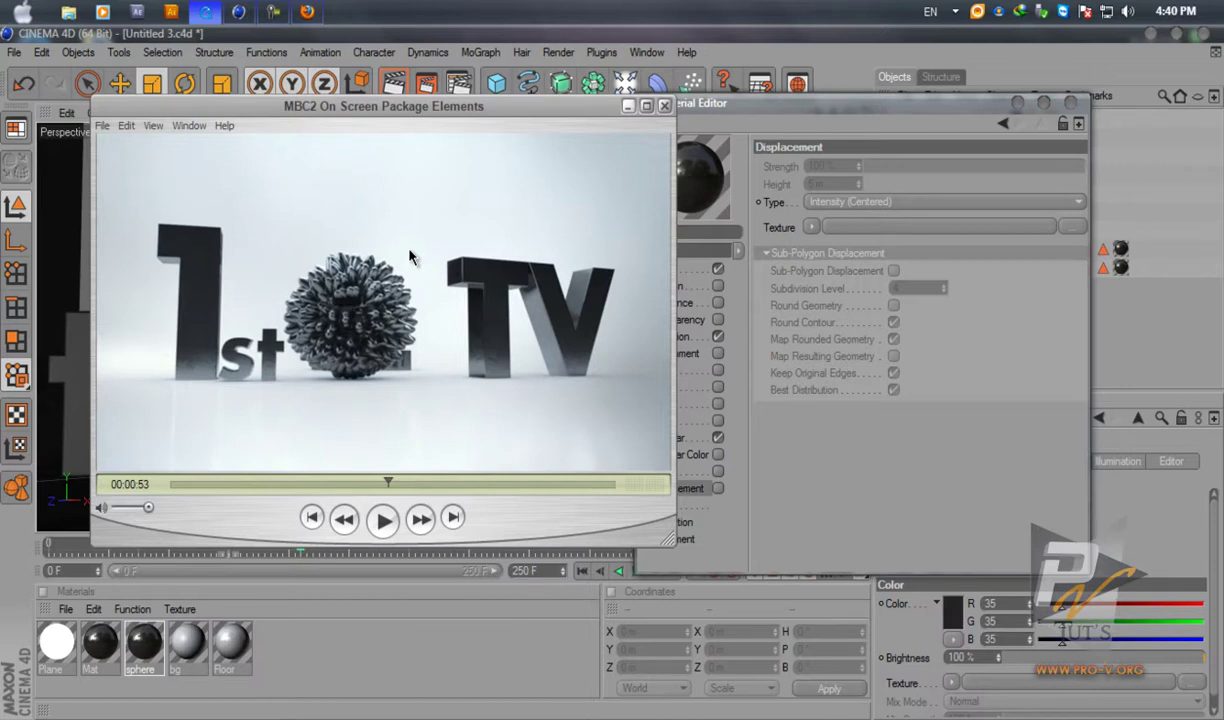
{"action": "key", "text": "alt+Tab"}
{"action": "left_click", "coordinate": [718, 488]}
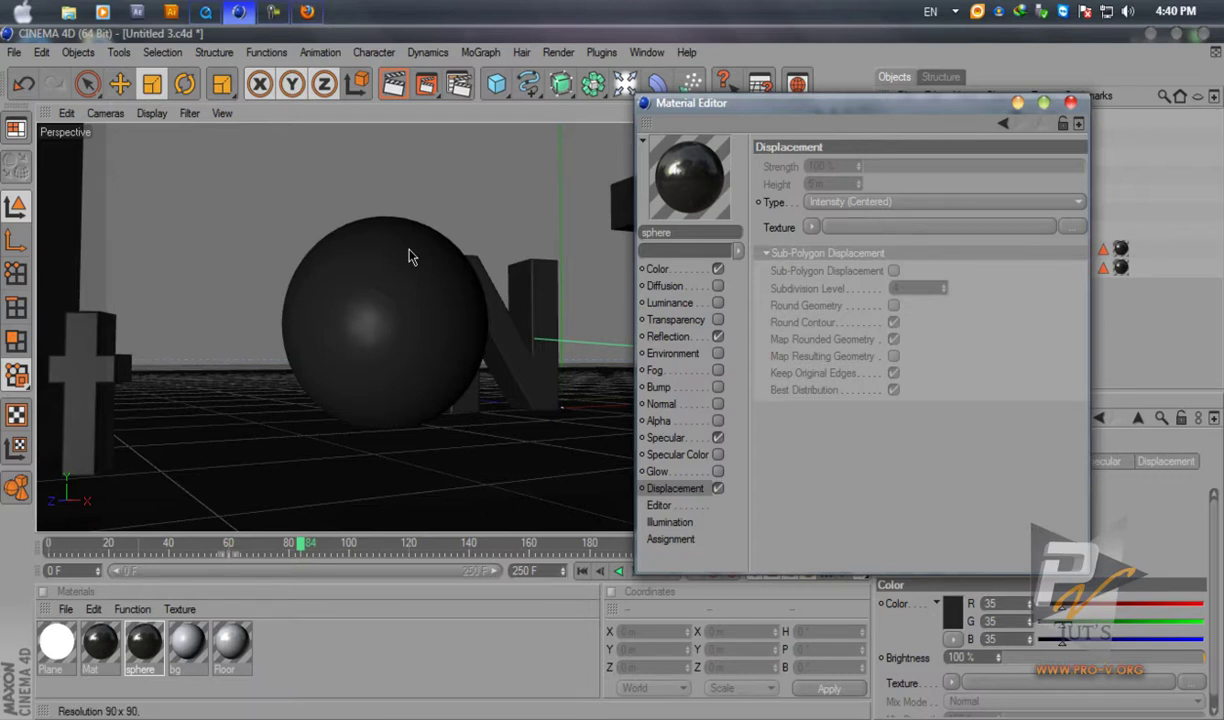
{"action": "right_click", "coordinate": [663, 198]}
{"action": "left_click", "coordinate": [689, 181]}
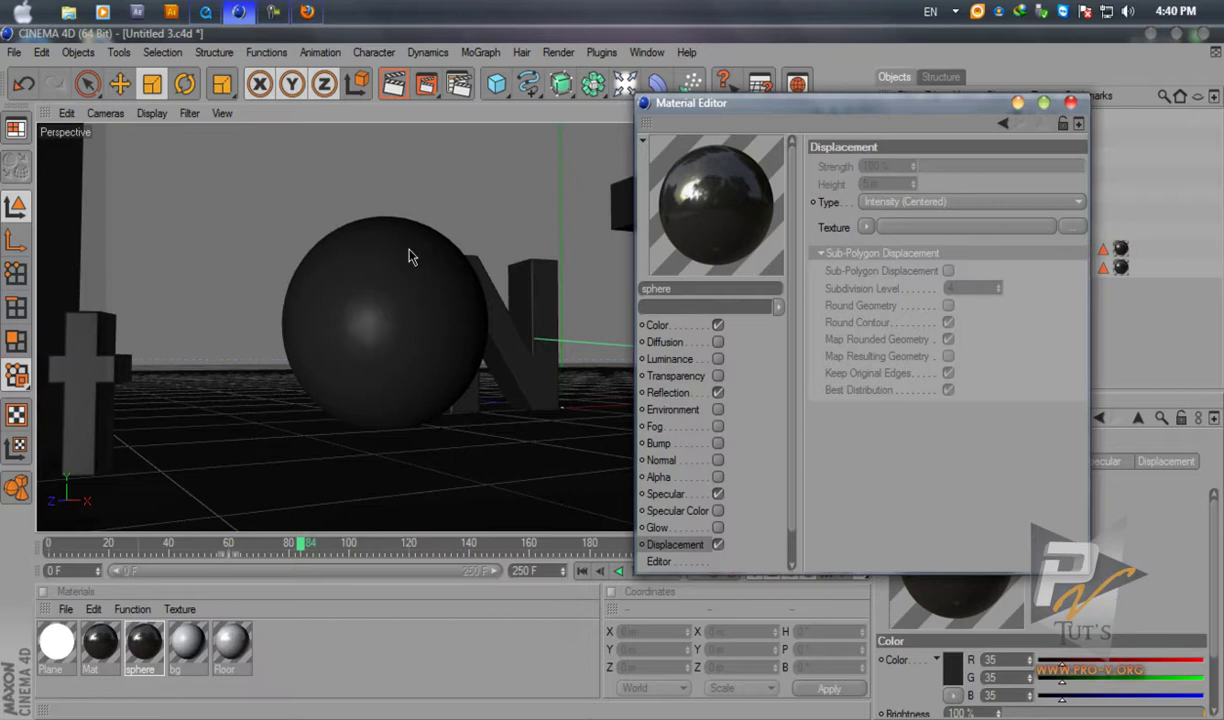
Use Noise as the displacement texture with Sub-Polygon Displacement enabled, and test-render the view.
{"action": "left_click", "coordinate": [866, 227]}
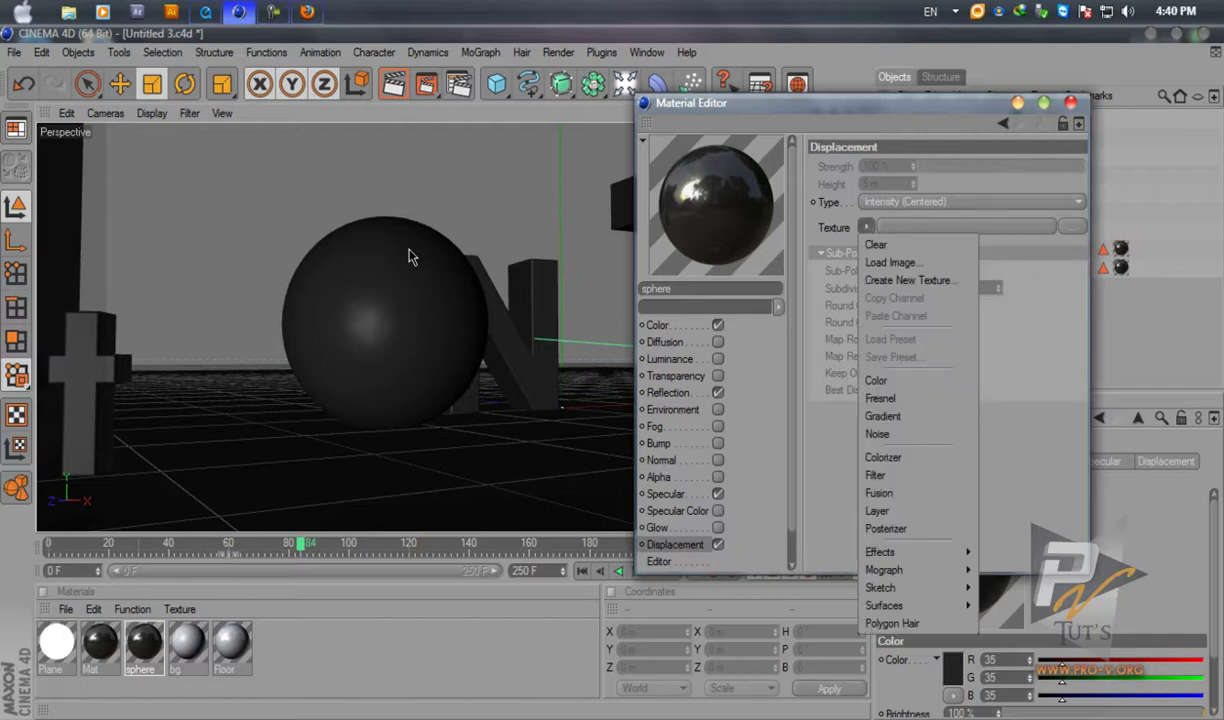
{"action": "left_click", "coordinate": [878, 434]}
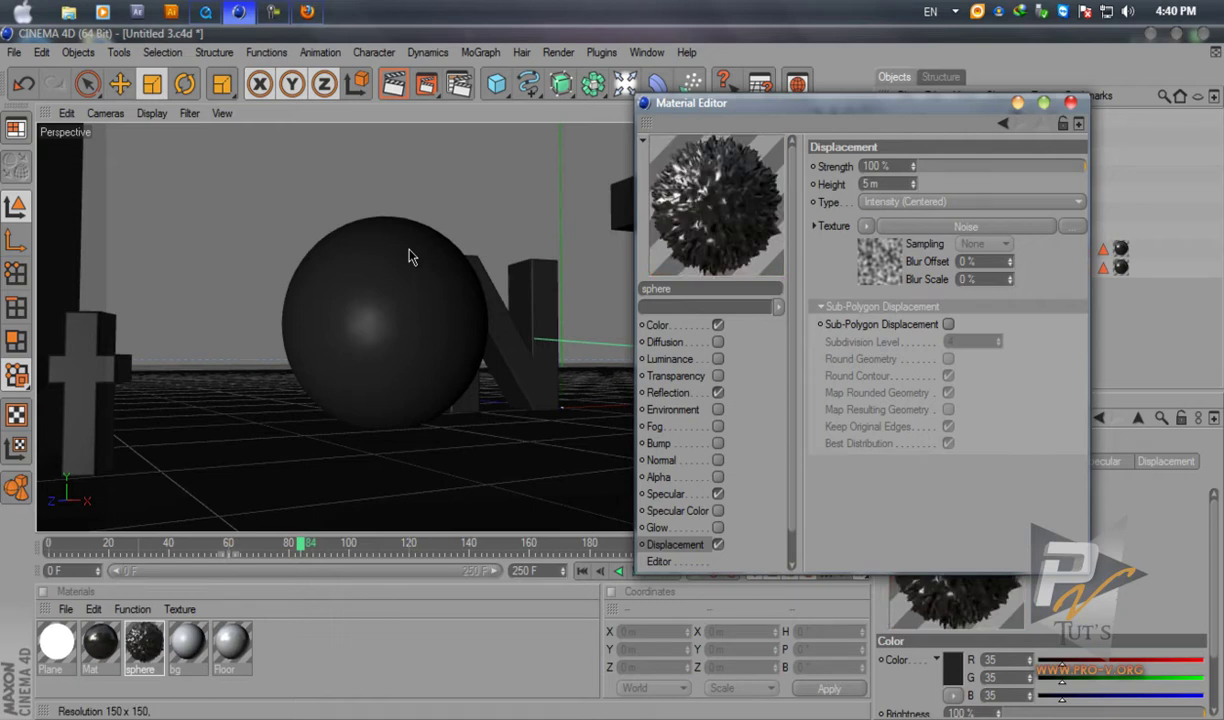
{"action": "key", "text": "ctrl+r"}
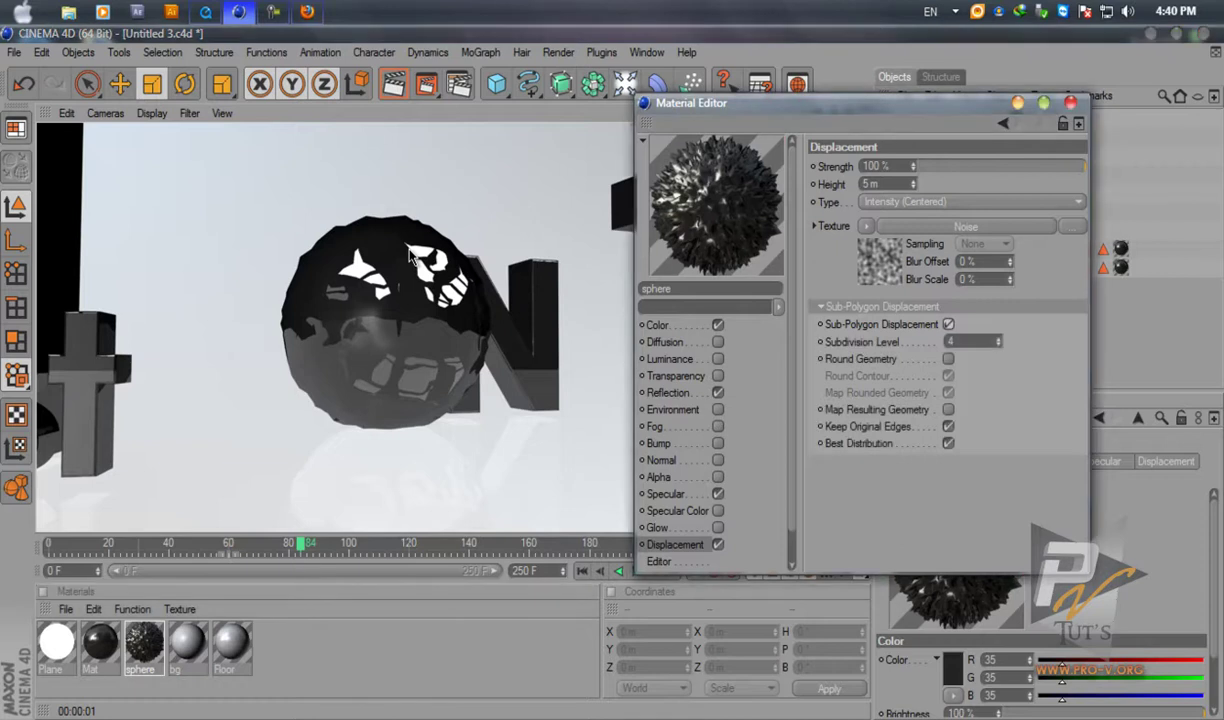
{"action": "key", "text": "ctrl+r"}
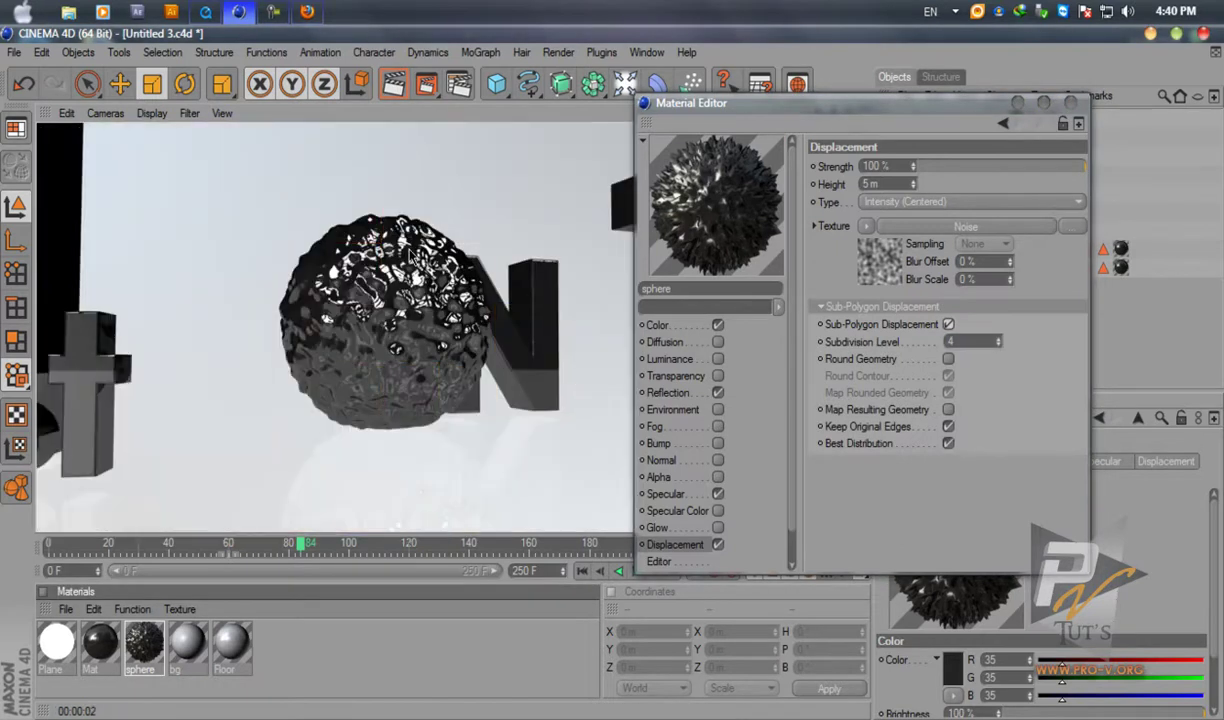
Set the displacement height of the sphere material to 50 m and render the view.
{"action": "left_click_drag", "start_coordinate": [690, 102], "coordinate": [601, 254]}
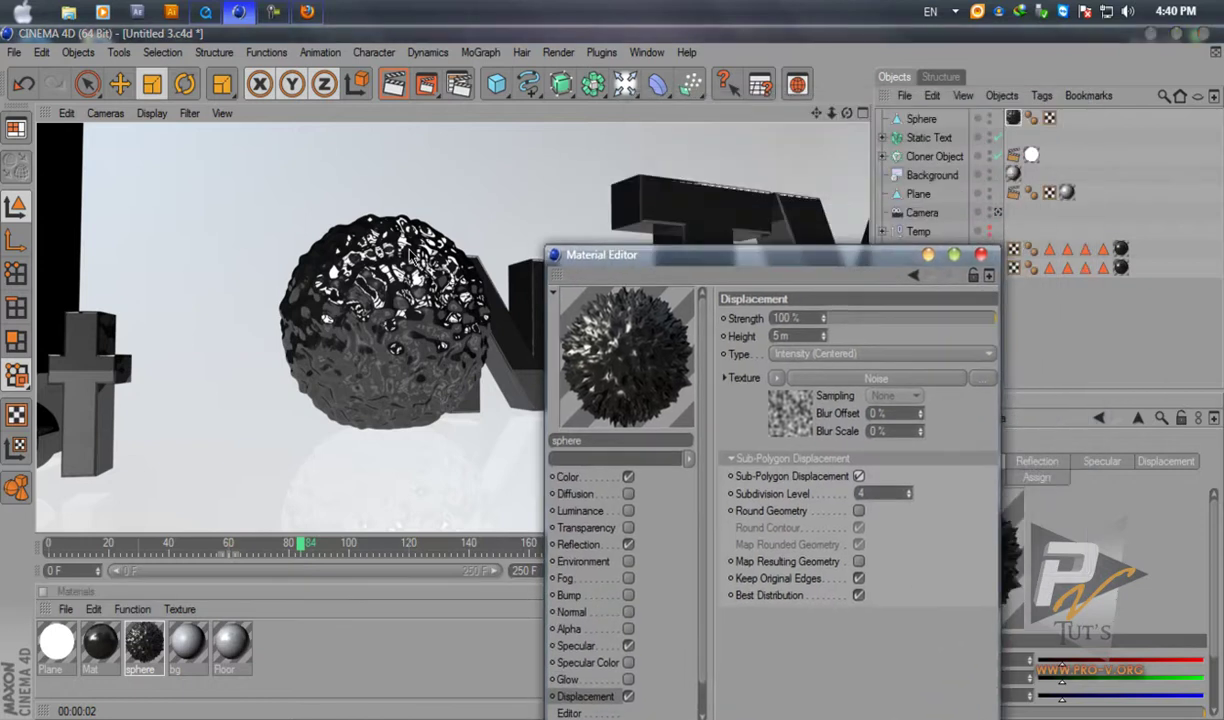
{"action": "double_click", "coordinate": [786, 336]}
{"action": "type", "text": "50"}
{"action": "key", "text": "Return"}
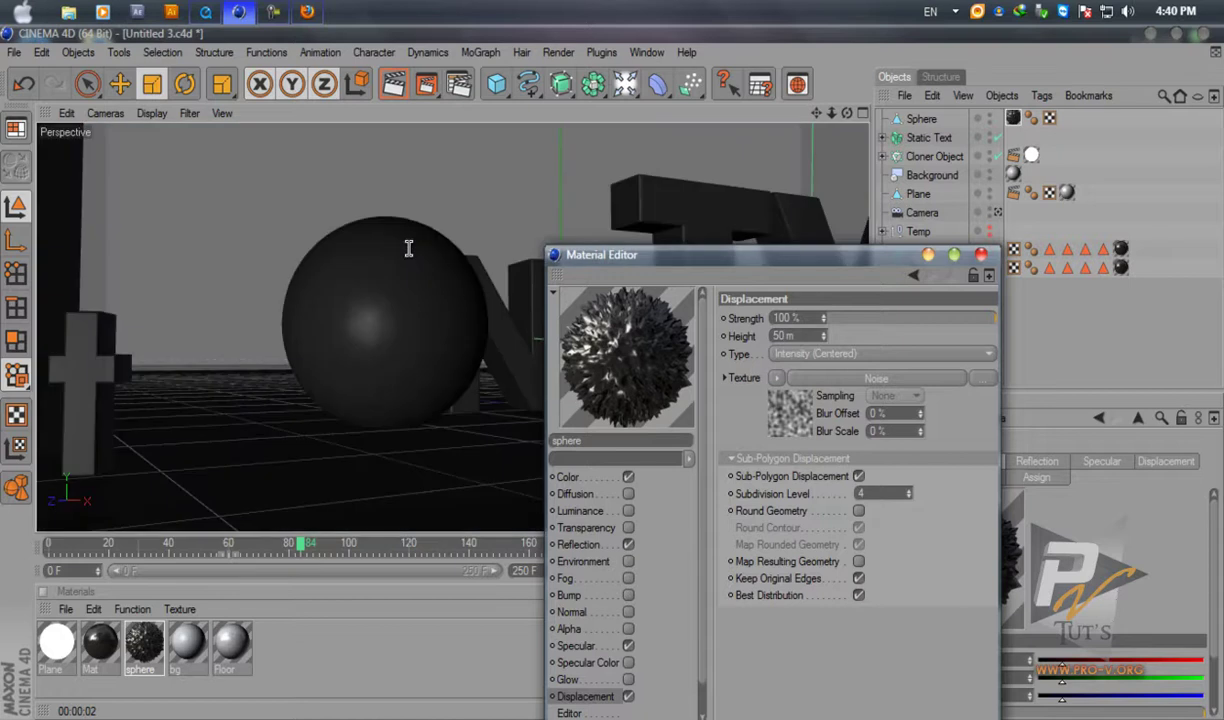
{"action": "key", "text": "ctrl+r"}
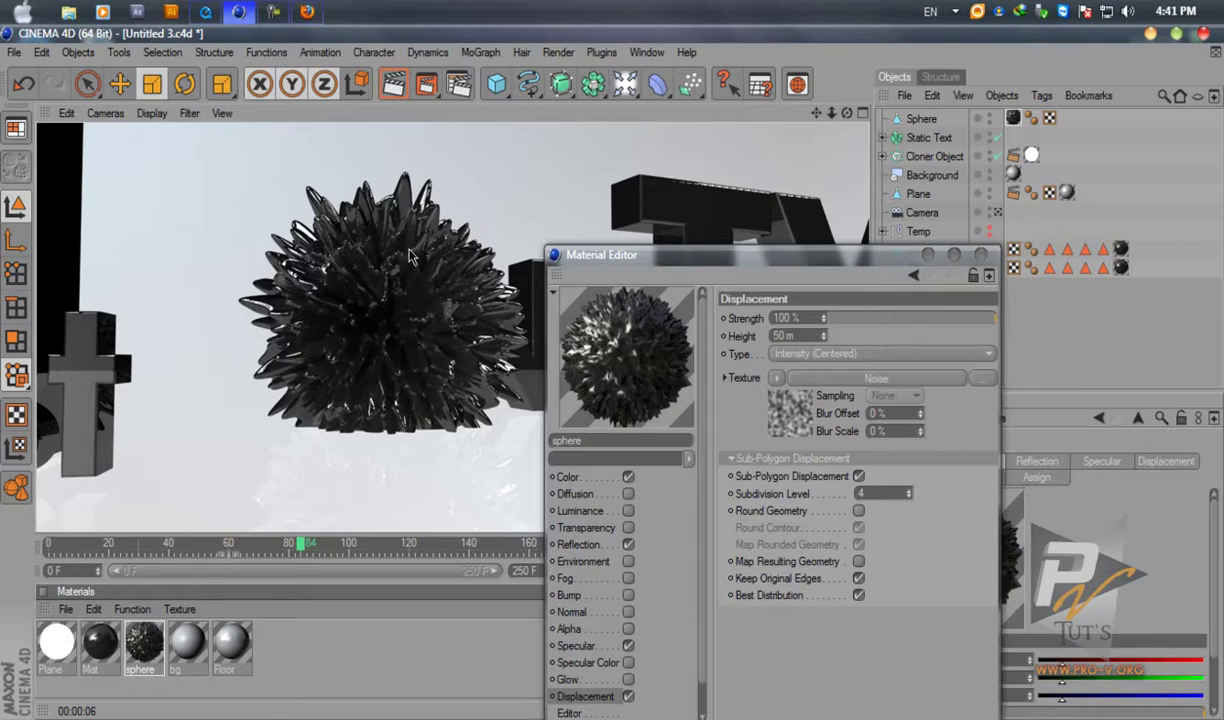
Enable Round Geometry and test-render the displaced sphere with Subdivision Levels of 6 and 2.
{"action": "left_click", "coordinate": [858, 511]}
{"action": "left_click", "coordinate": [394, 84]}
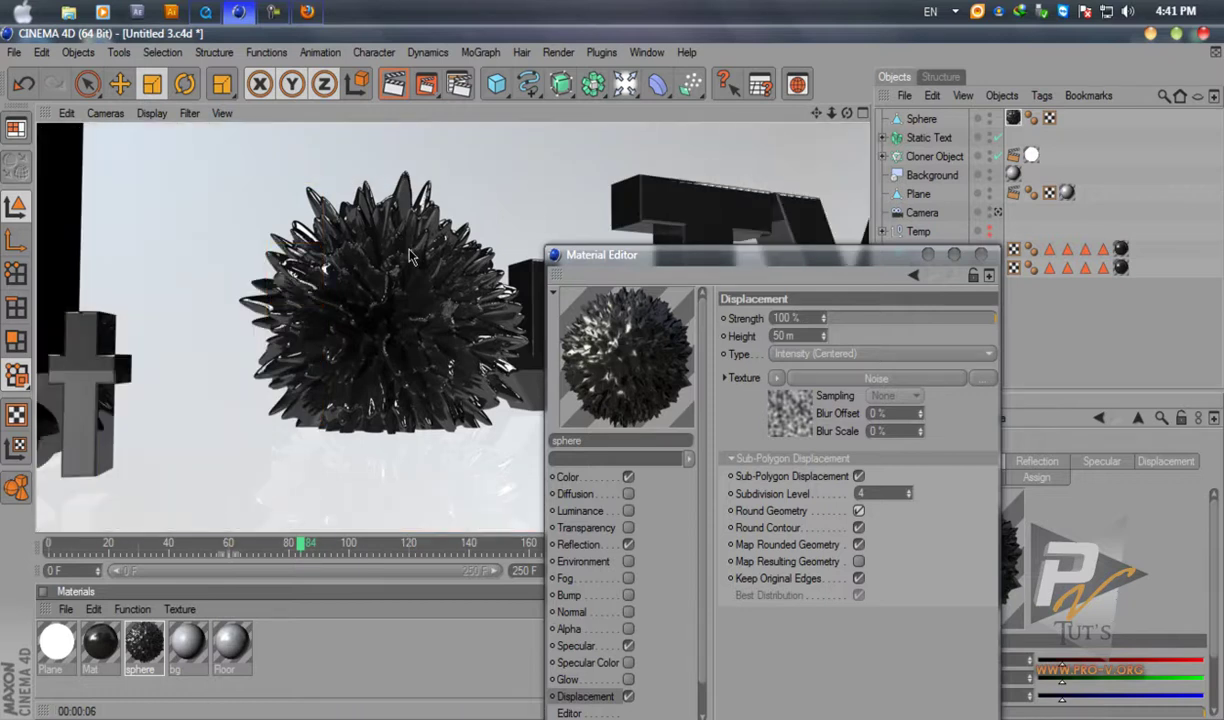
{"action": "double_click", "coordinate": [865, 493]}
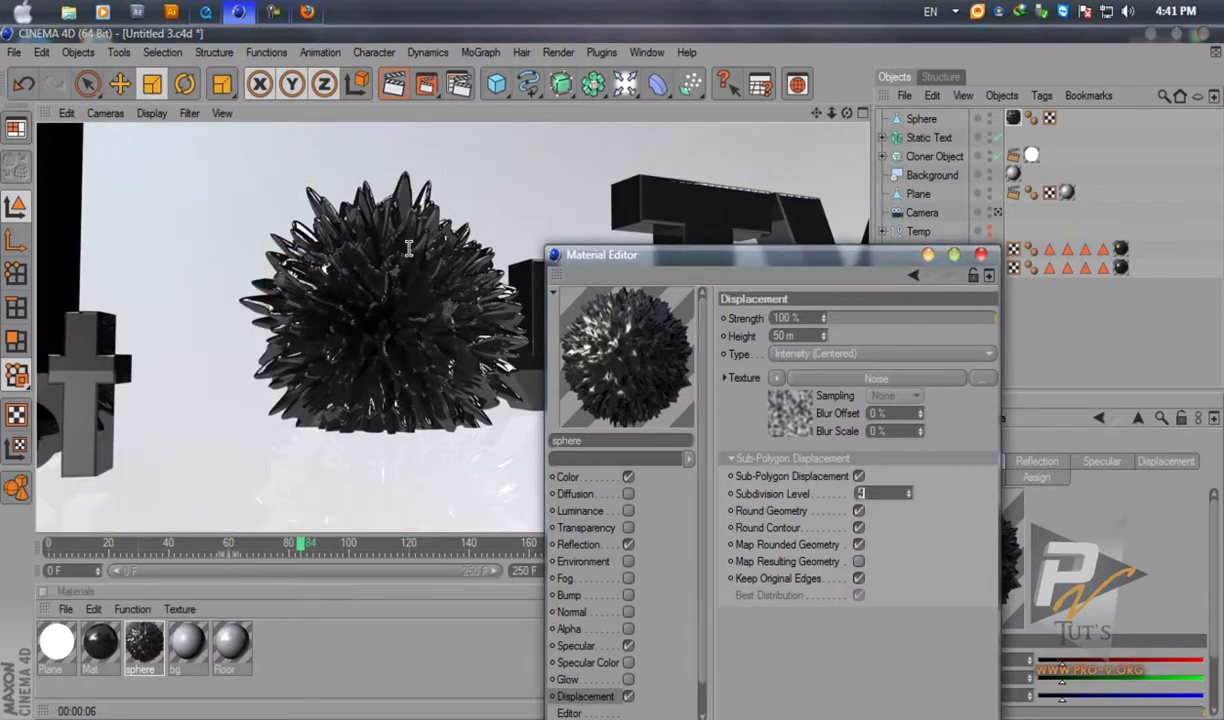
{"action": "type", "text": "6"}
{"action": "key", "text": "Return"}
{"action": "key", "text": "ctrl+r"}
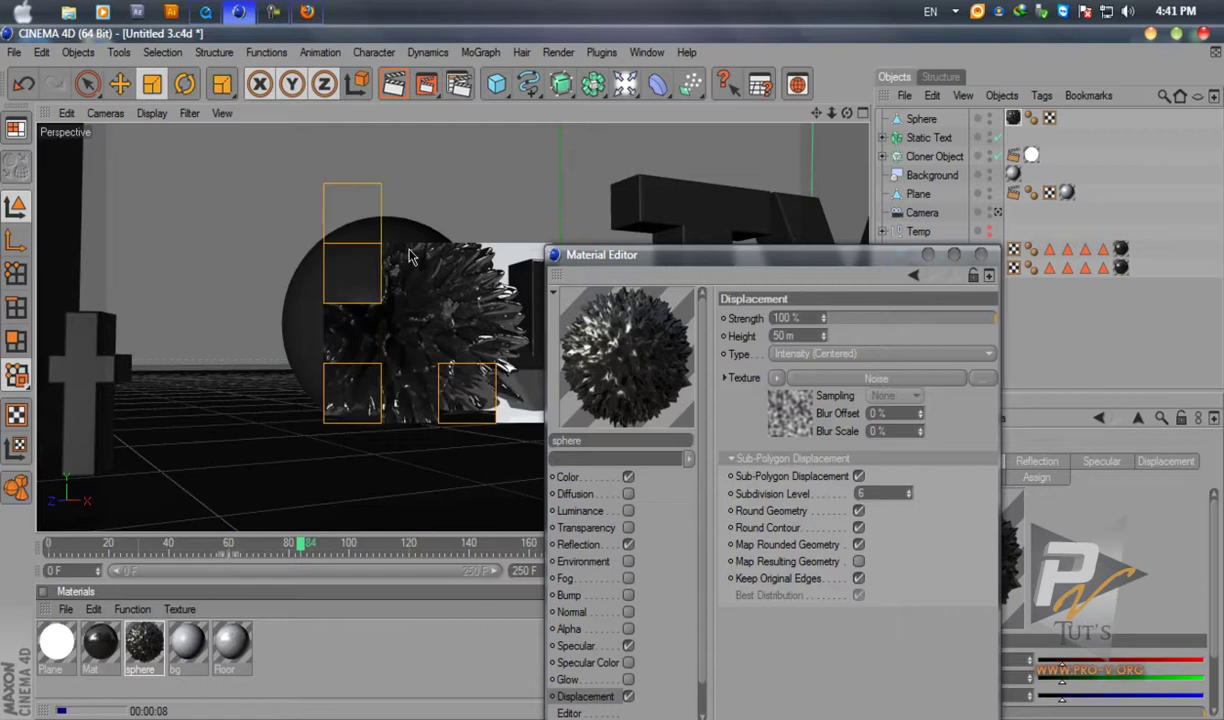
{"action": "left_click", "coordinate": [410, 254]}
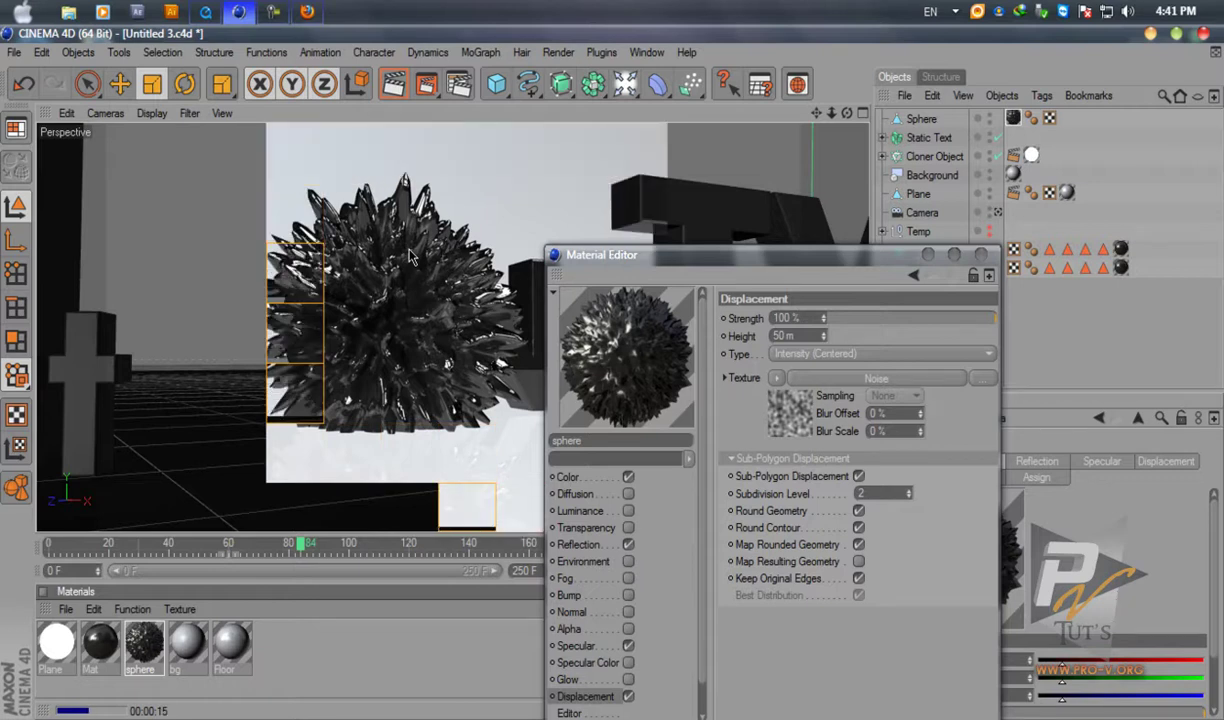
Open the settings of the displacement's Noise shader and enlarge the Material Editor window to show them.
{"action": "left_click", "coordinate": [876, 378]}
{"action": "left_click_drag", "start_coordinate": [620, 254], "coordinate": [415, 106]}
{"action": "left_click_drag", "start_coordinate": [911, 554], "coordinate": [1145, 637]}
Try the Wavy Turbulence noise type for the displacement shader and switch back to Noise.
{"action": "left_click", "coordinate": [1122, 323]}
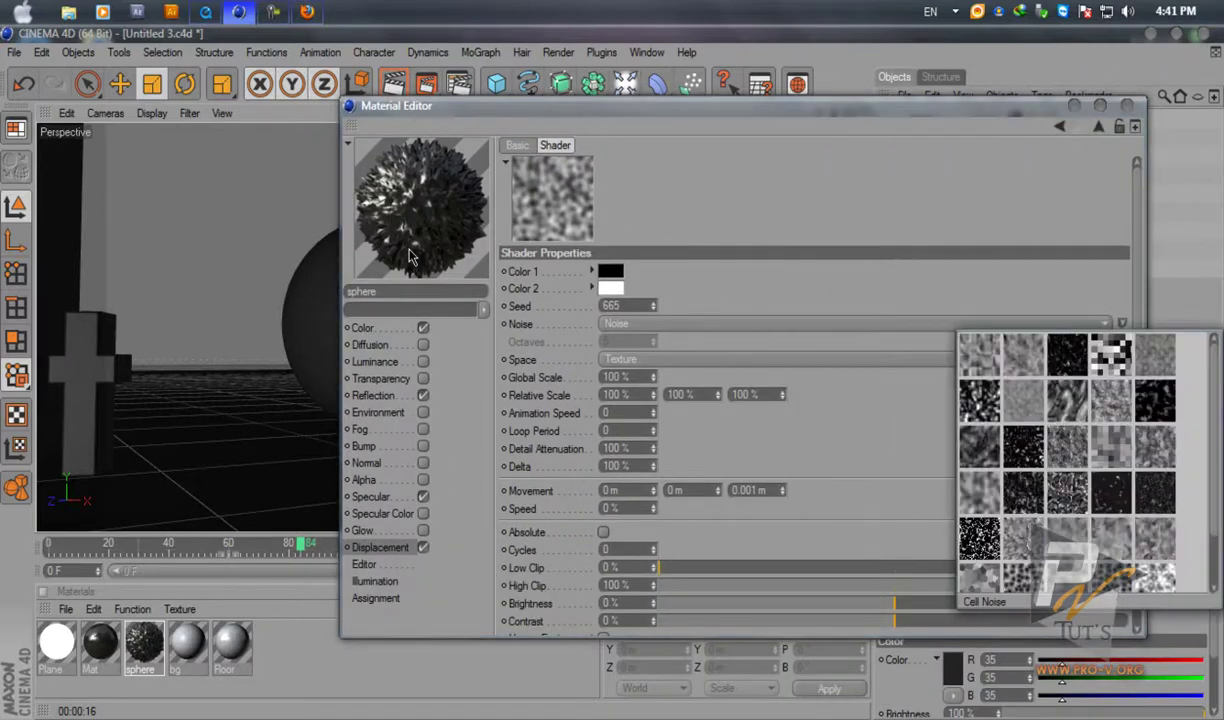
{"action": "key", "text": "Return"}
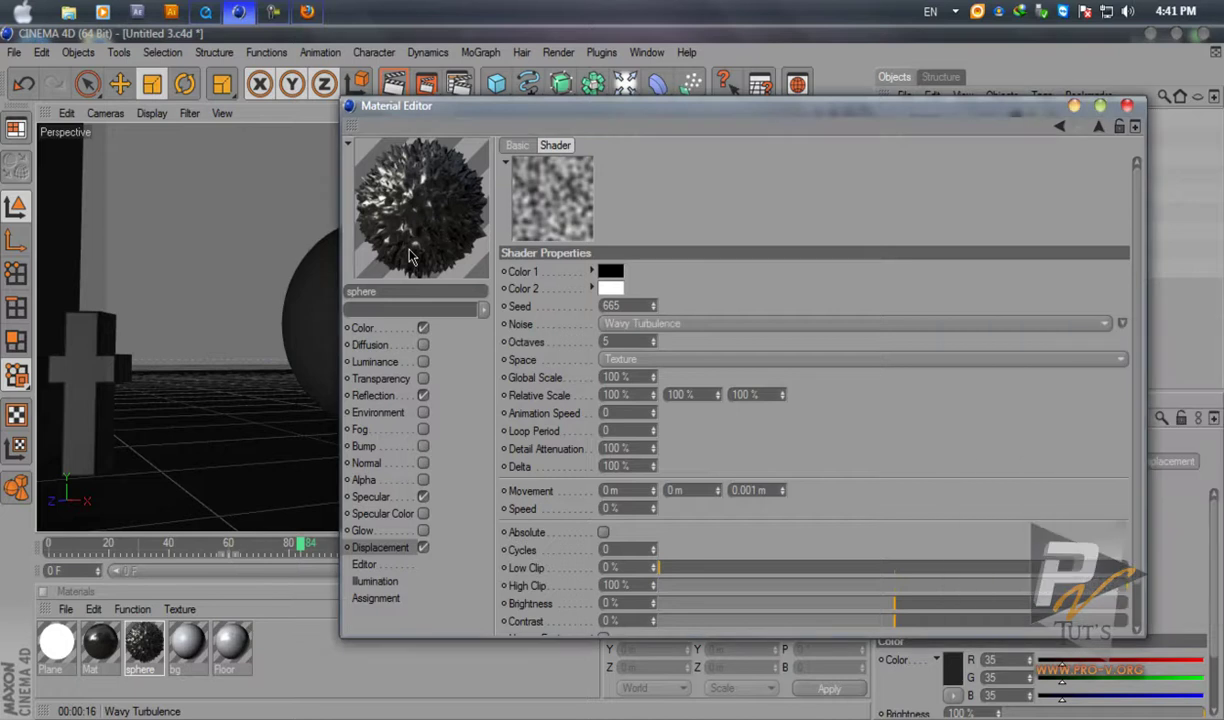
{"action": "left_click", "coordinate": [1122, 323]}
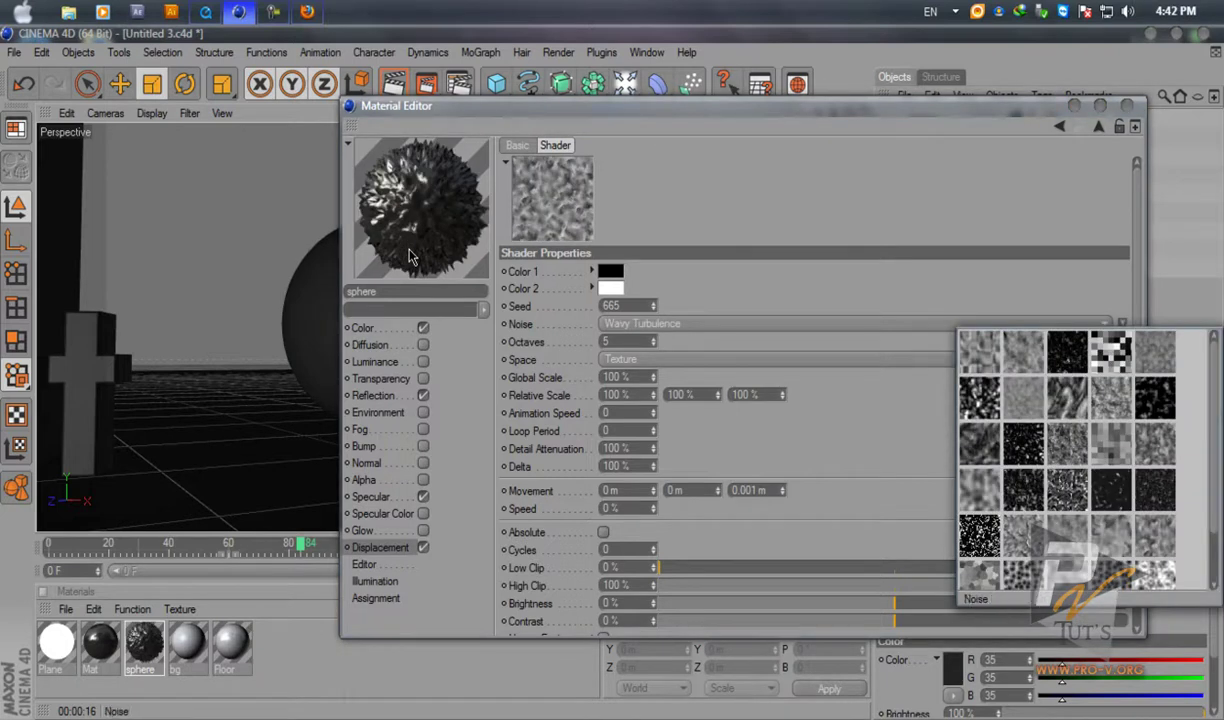
{"action": "left_click", "coordinate": [979, 490]}
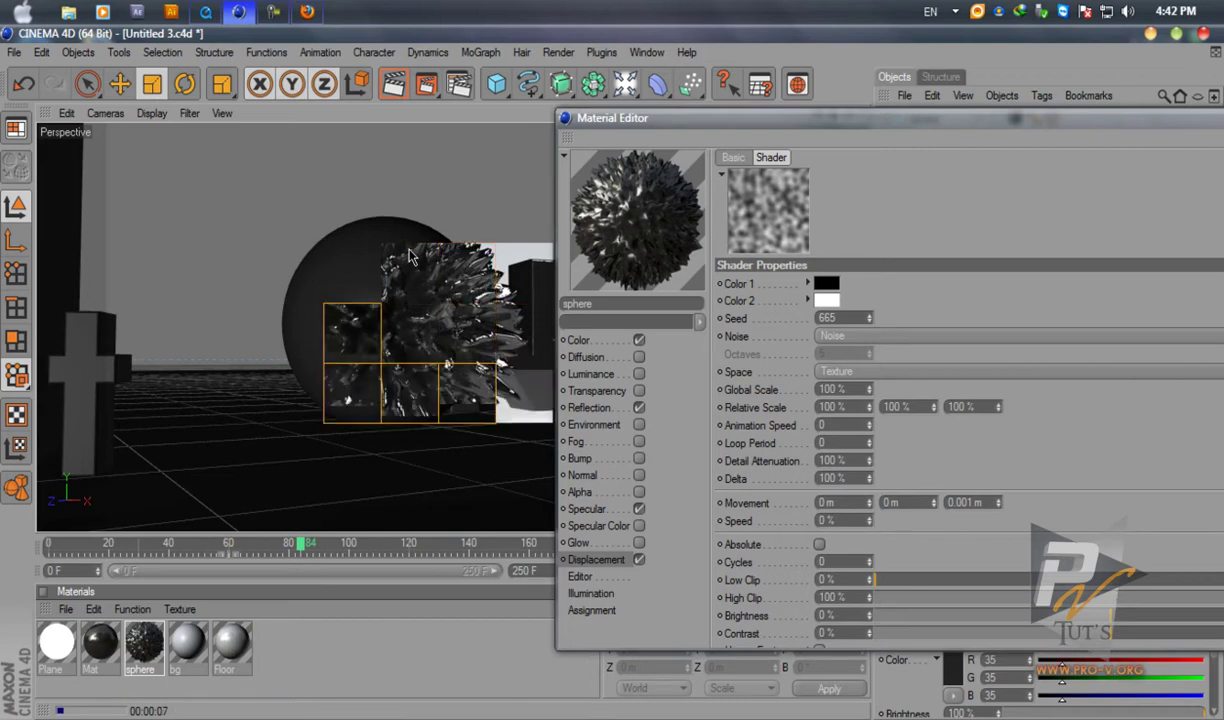
Test the noise shader's Global Scale at 300 % and 200 % in the rendered view.
{"action": "key", "text": "Tab"}
{"action": "type", "text": "300"}
{"action": "key", "text": "Return"}
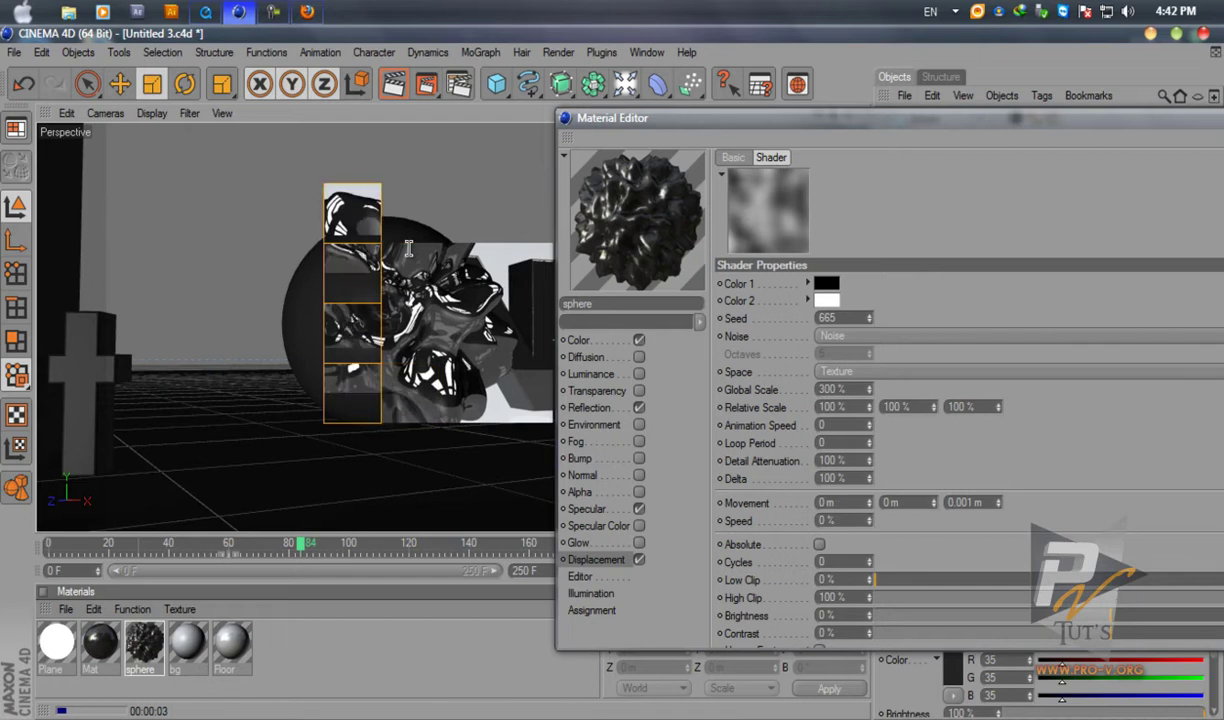
{"action": "type", "text": "200"}
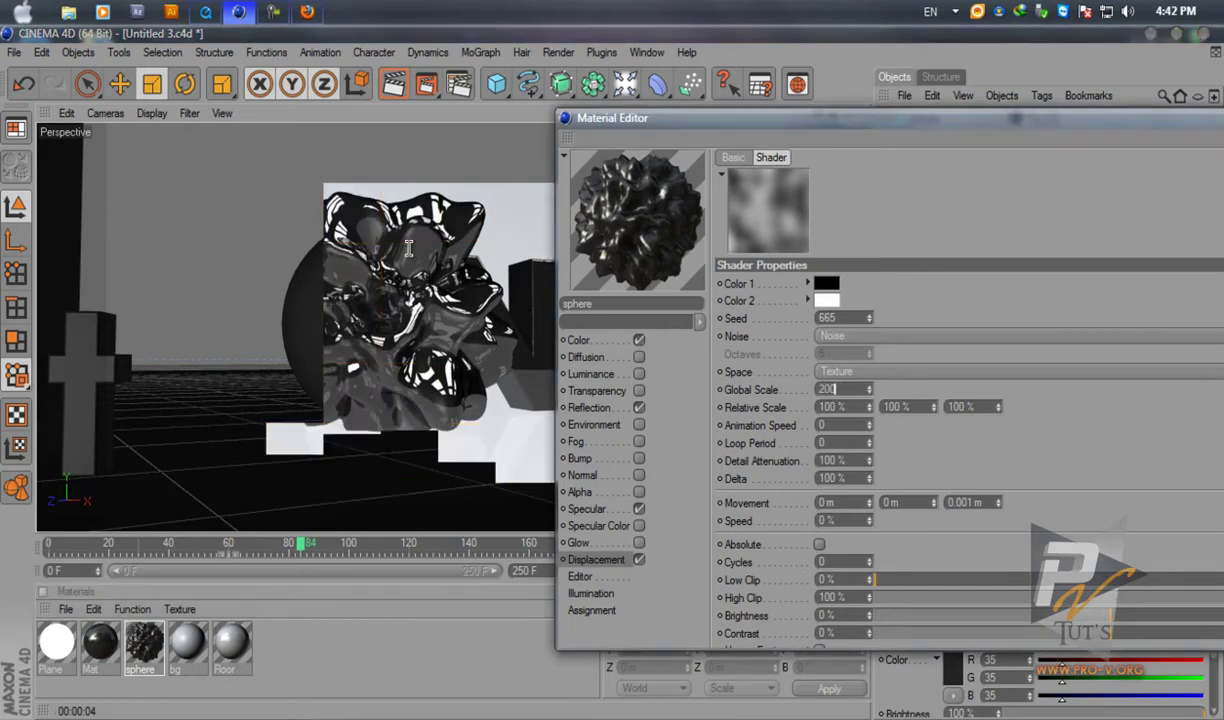
{"action": "key", "text": "Return"}
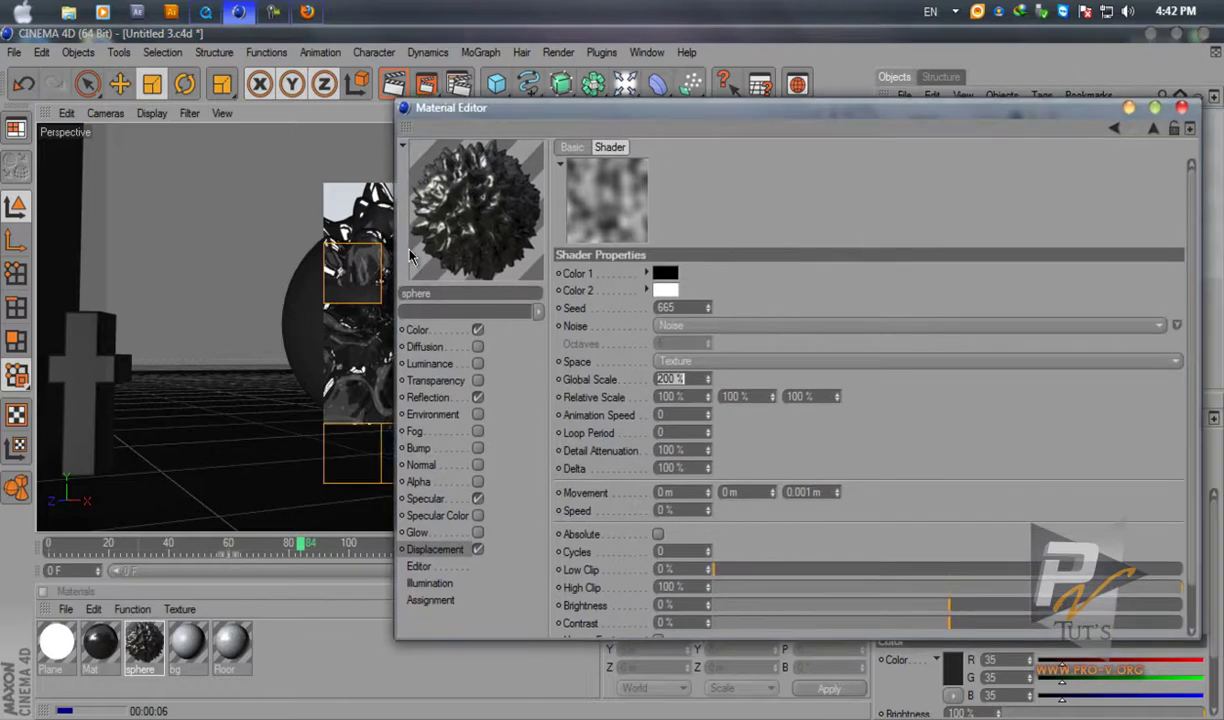
Set the displacement's Subdivision Level to 4 and the noise Global Scale to 120 %, and render the view.
{"action": "double_click", "coordinate": [697, 346]}
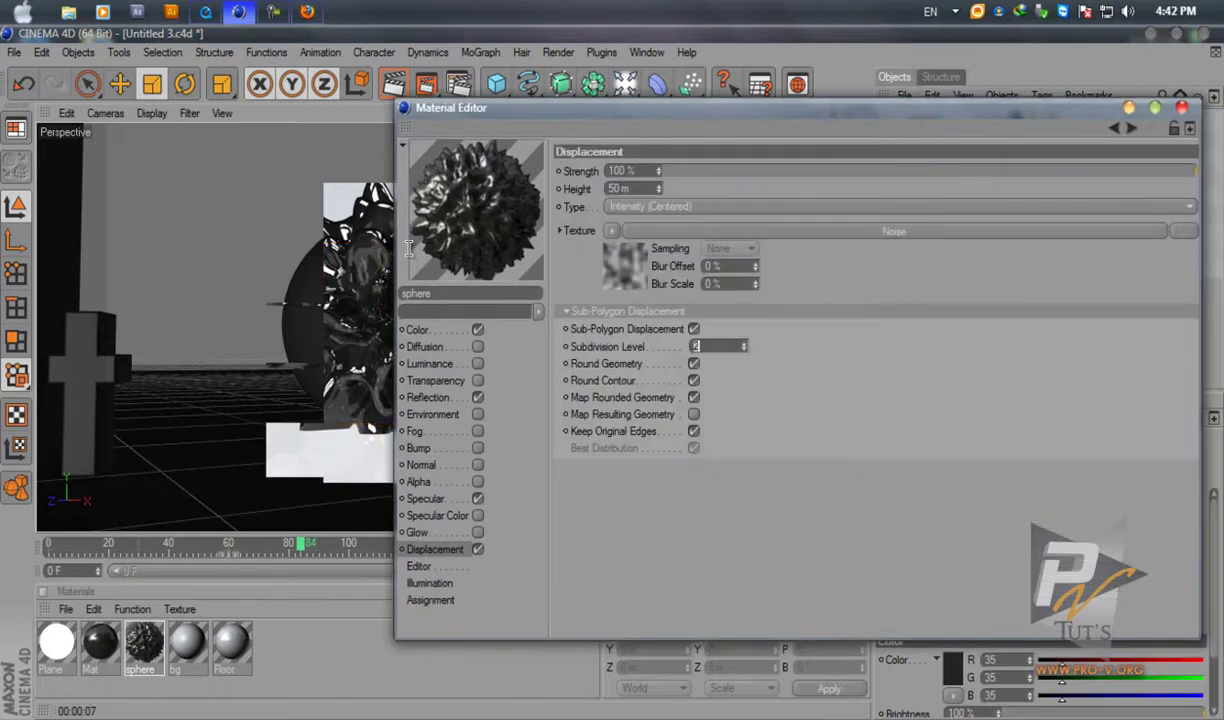
{"action": "type", "text": "4"}
{"action": "key", "text": "Return"}
{"action": "left_click_drag", "start_coordinate": [700, 108], "coordinate": [863, 99]}
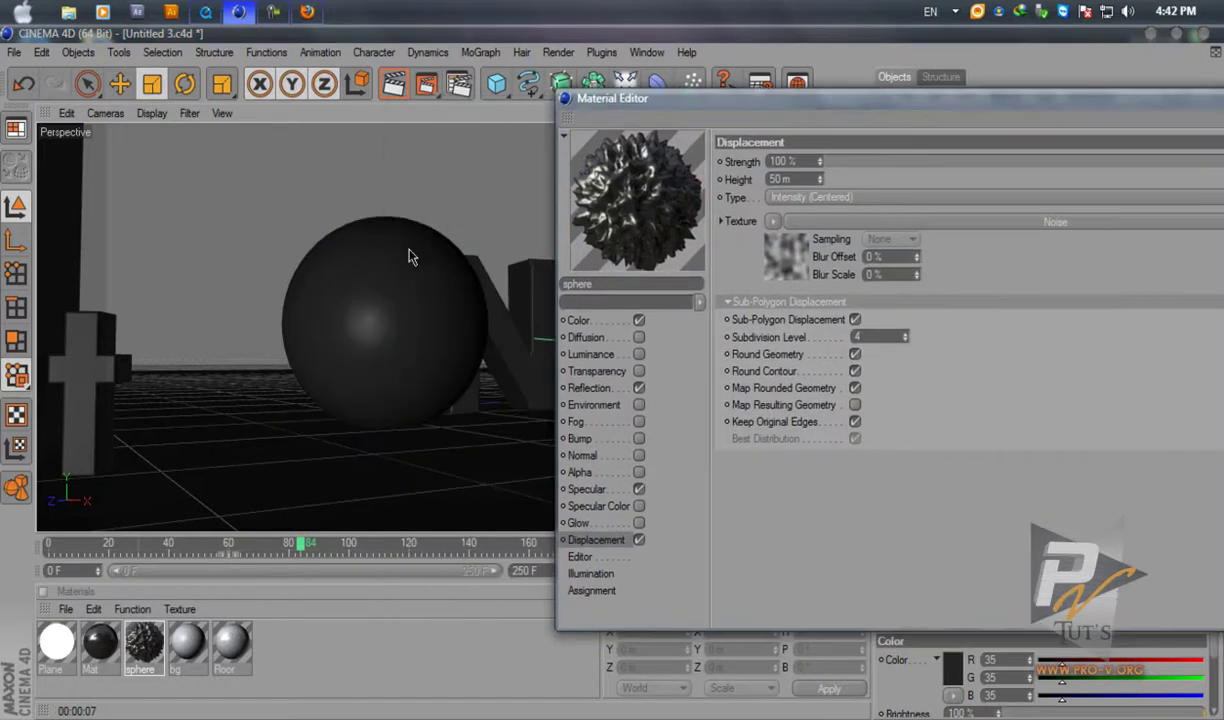
{"action": "key", "text": "ctrl+r"}
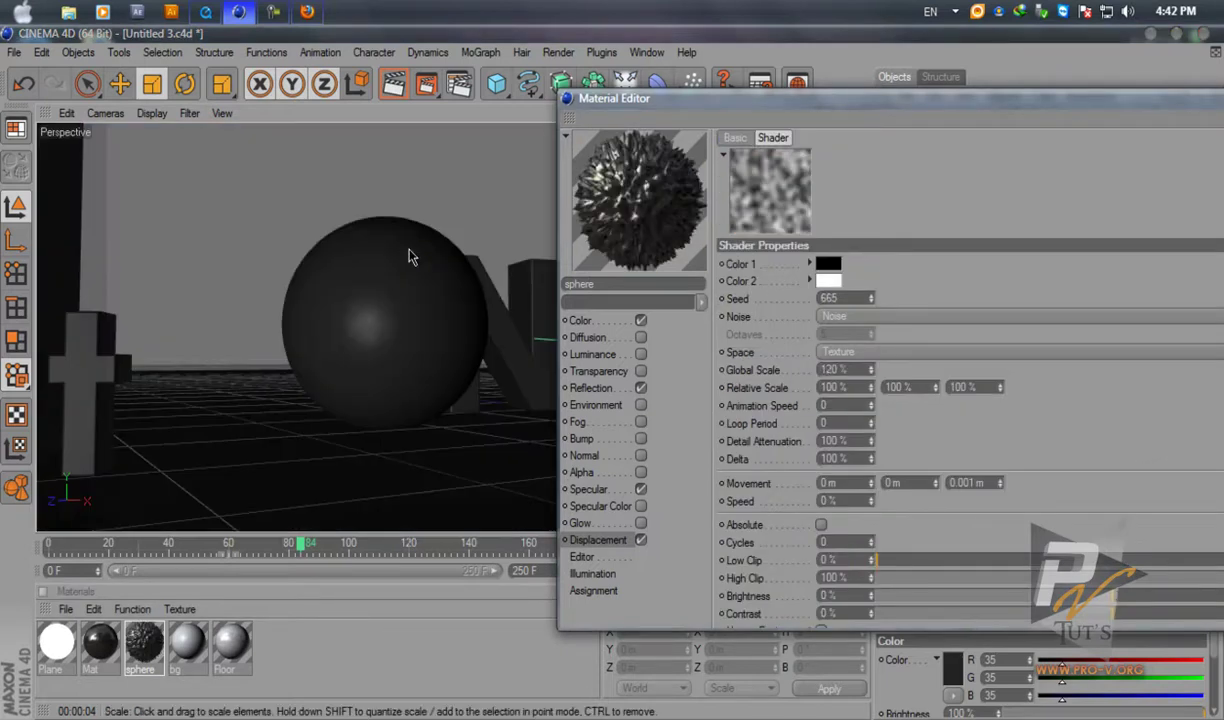
{"action": "key", "text": "ctrl+r"}
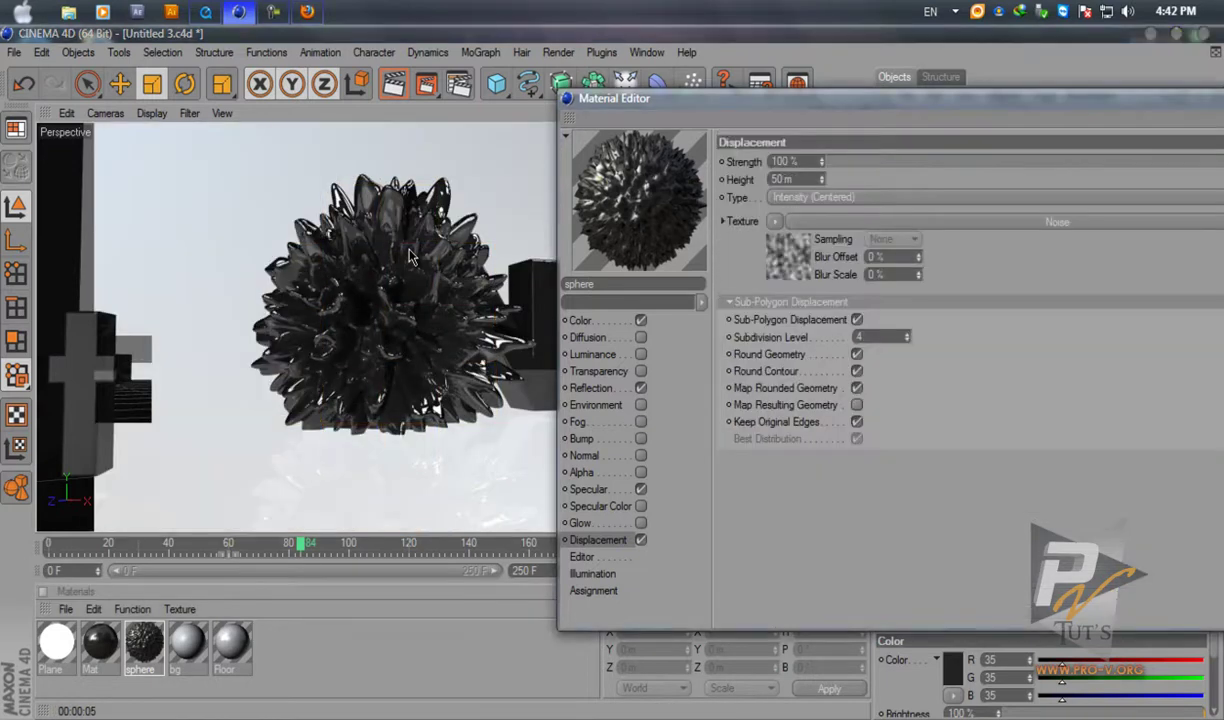
Set the displacement height to 20 m and render the view to check the shorter spikes.
{"action": "left_click_drag", "start_coordinate": [793, 180], "coordinate": [769, 180]}
{"action": "type", "text": "20"}
{"action": "key", "text": "Return"}
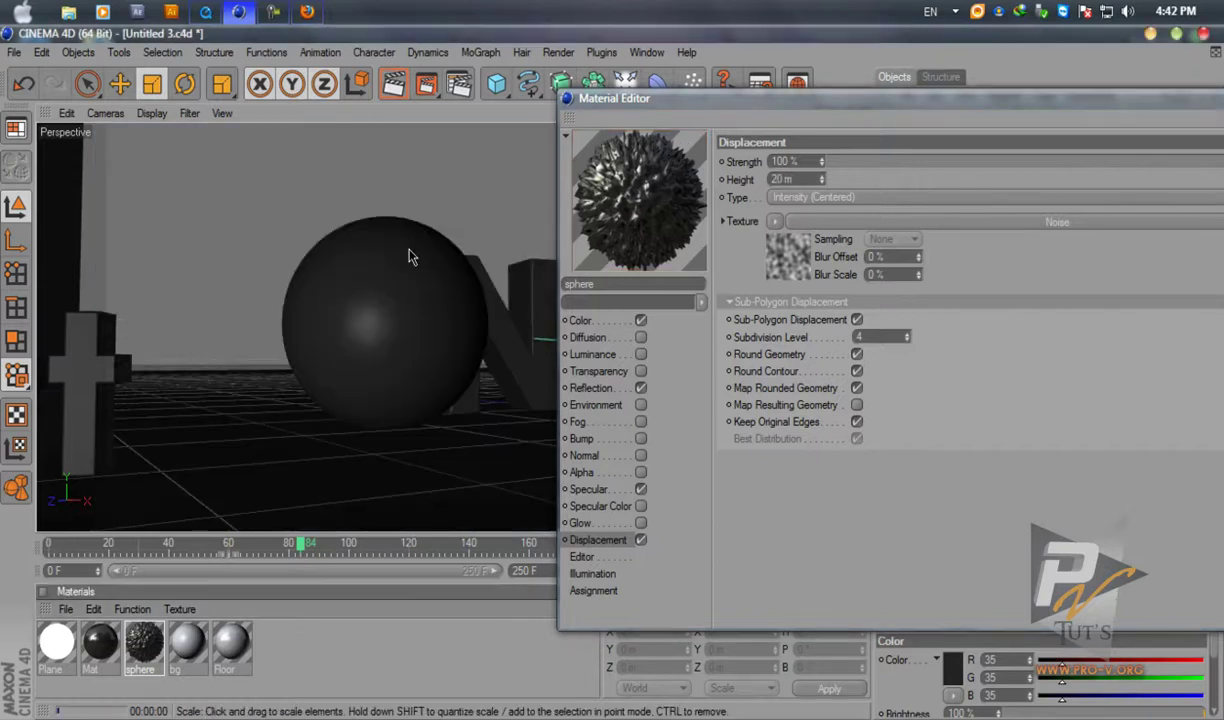
{"action": "key", "text": "ctrl+r"}
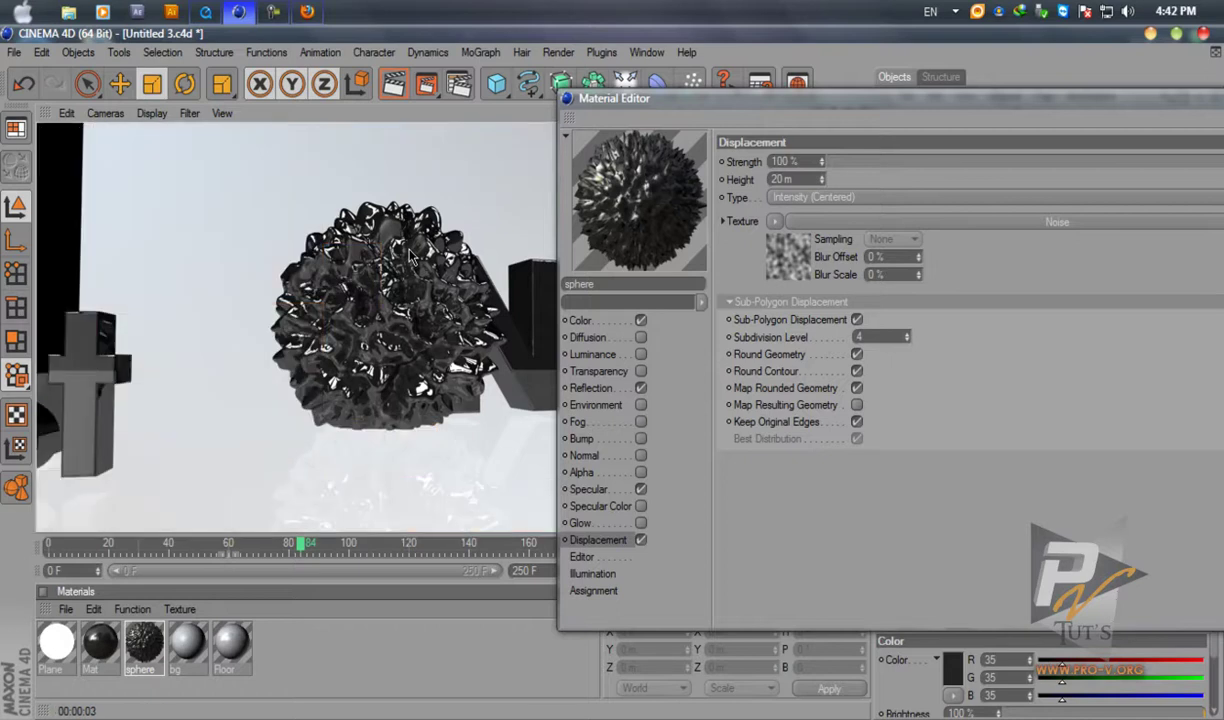
Set the sphere material's displacement Height to 30 m and render the view.
{"action": "key", "text": "Tab"}
{"action": "type", "text": "30"}
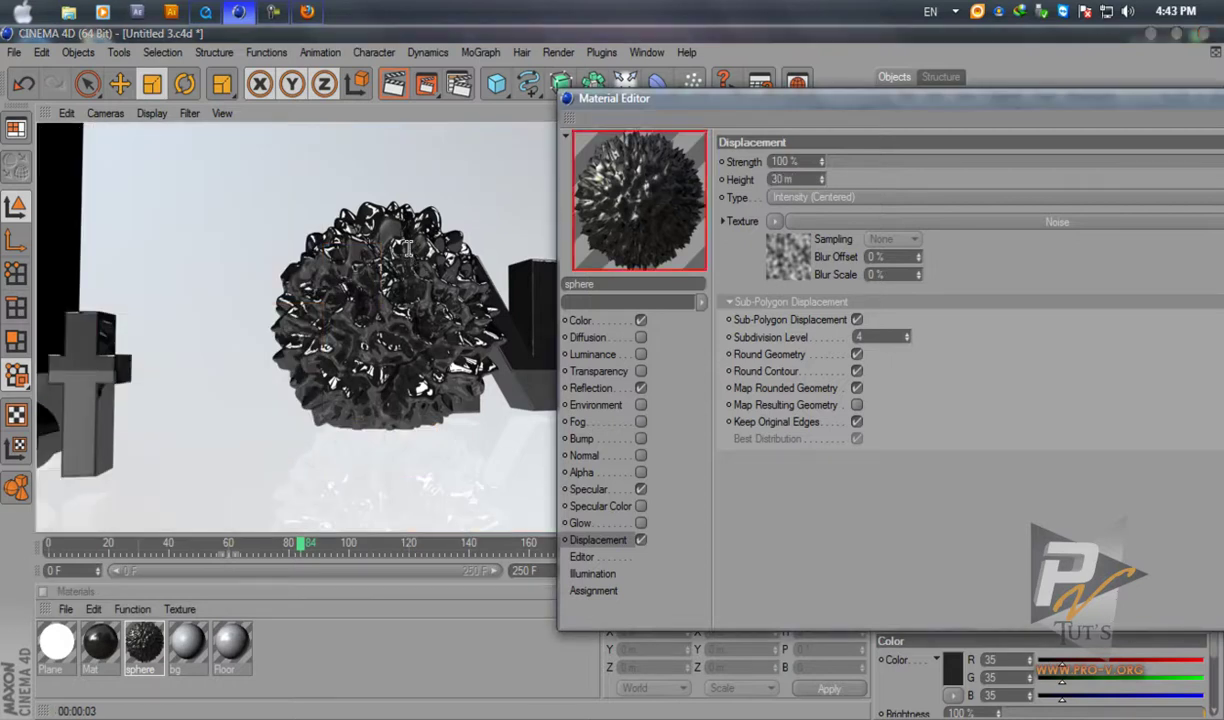
{"action": "key", "text": "Return"}
{"action": "key", "text": "ctrl+r"}
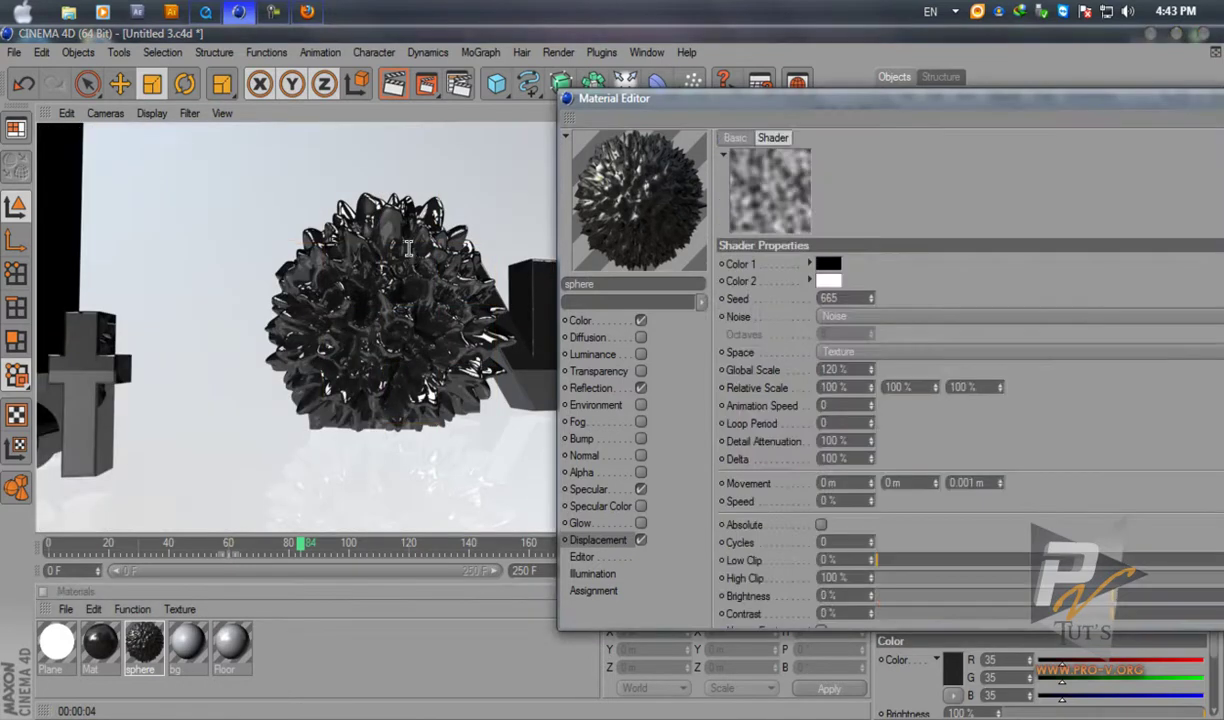
Try a Global Scale of 60 % for the displacement noise shader and render the view.
{"action": "double_click", "coordinate": [843, 369]}
{"action": "type", "text": "60"}
{"action": "key", "text": "Return"}
{"action": "left_click", "coordinate": [408, 257]}
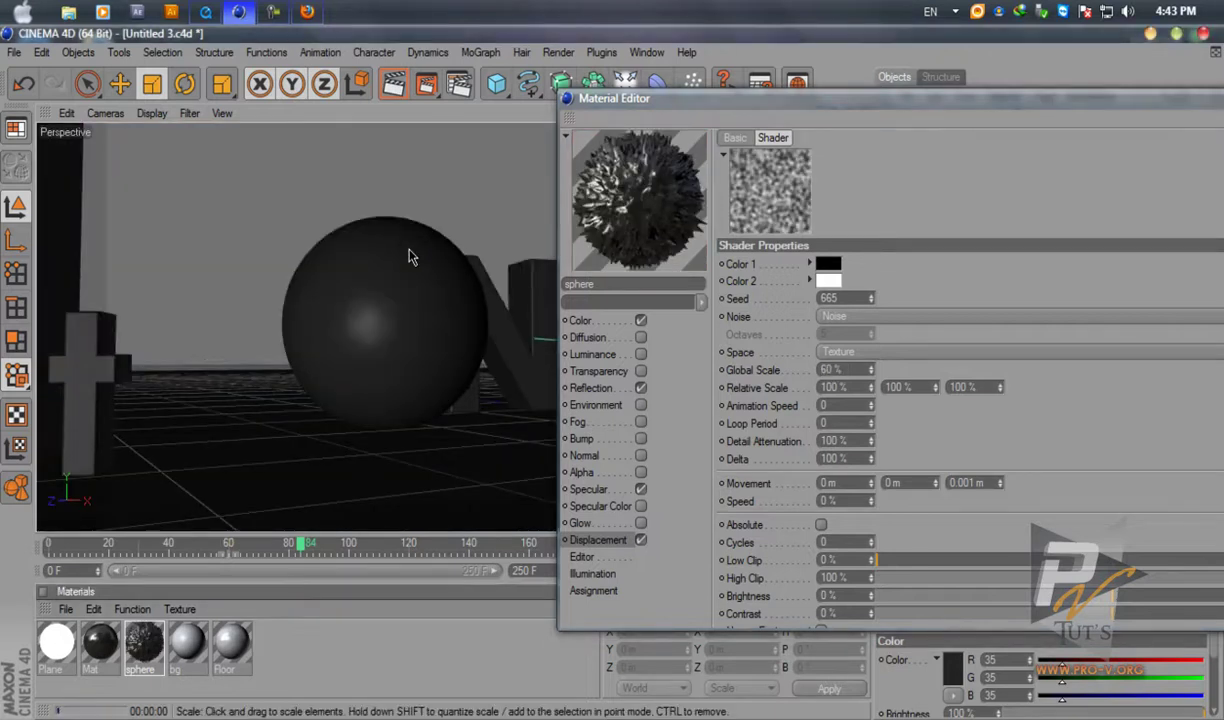
{"action": "key", "text": "ctrl+r"}
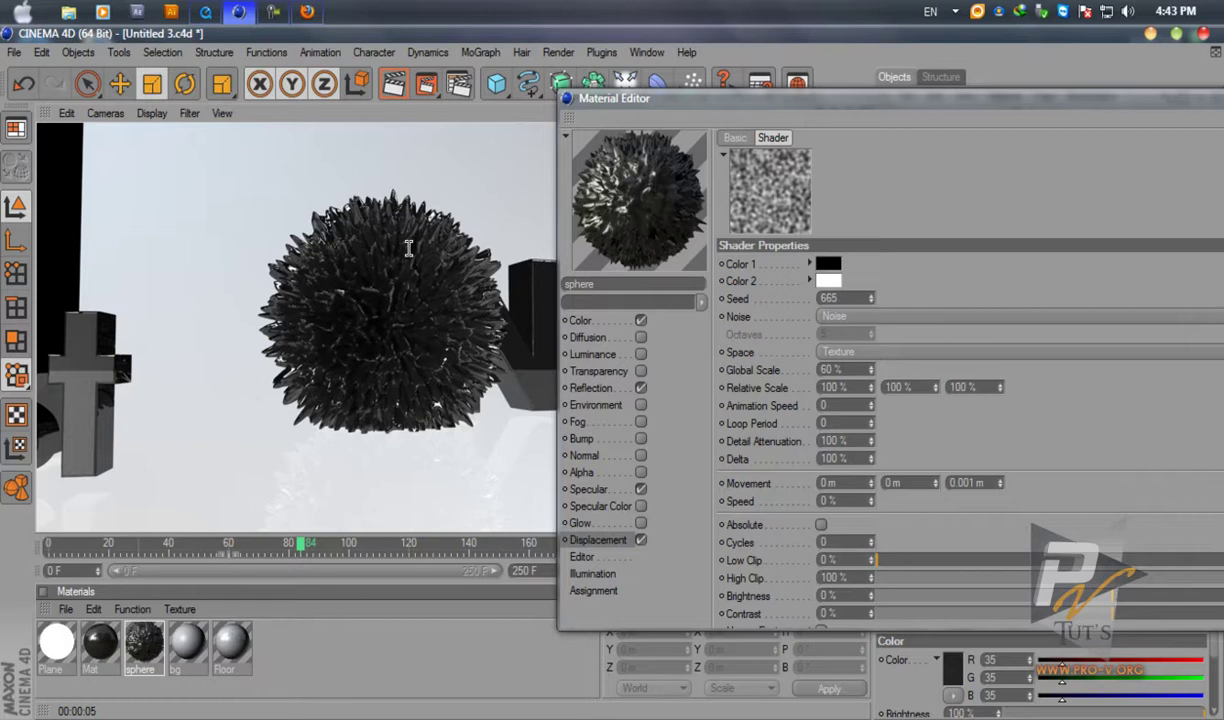
Change the displacement shader's noise type to Cranal, set its Global Scale to 120 %, and render the view.
{"action": "left_click_drag", "start_coordinate": [720, 98], "coordinate": [425, 61]}
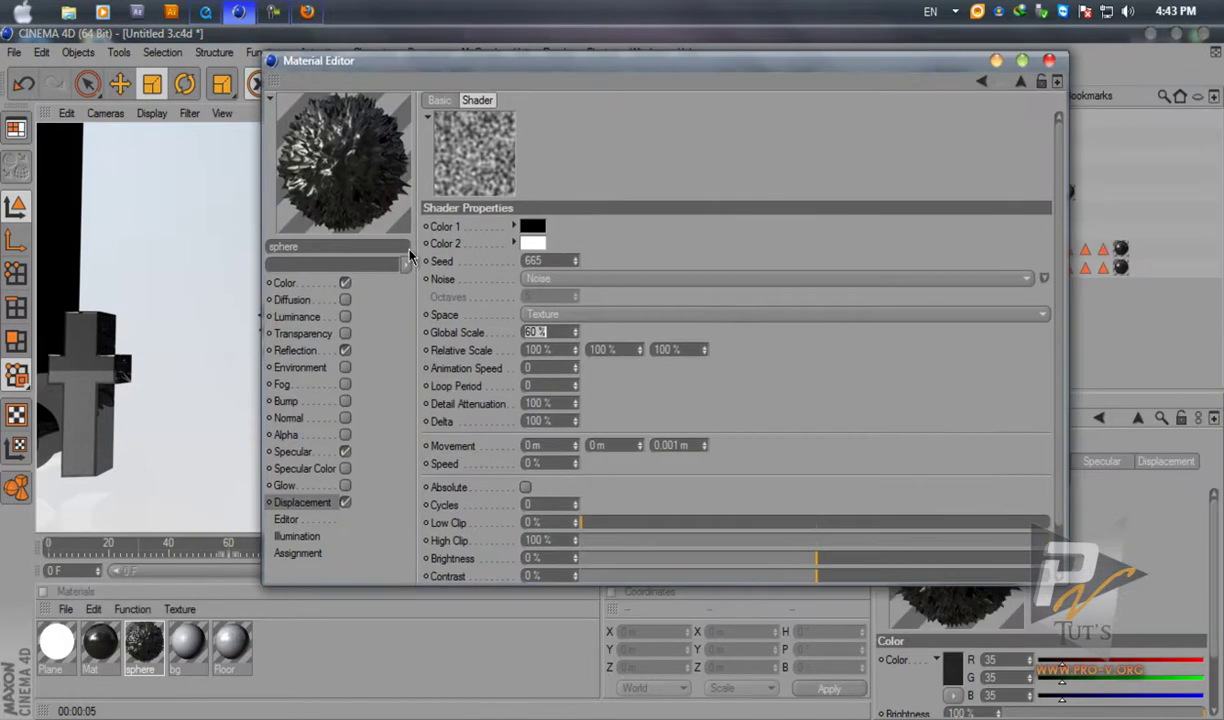
{"action": "left_click", "coordinate": [1044, 279]}
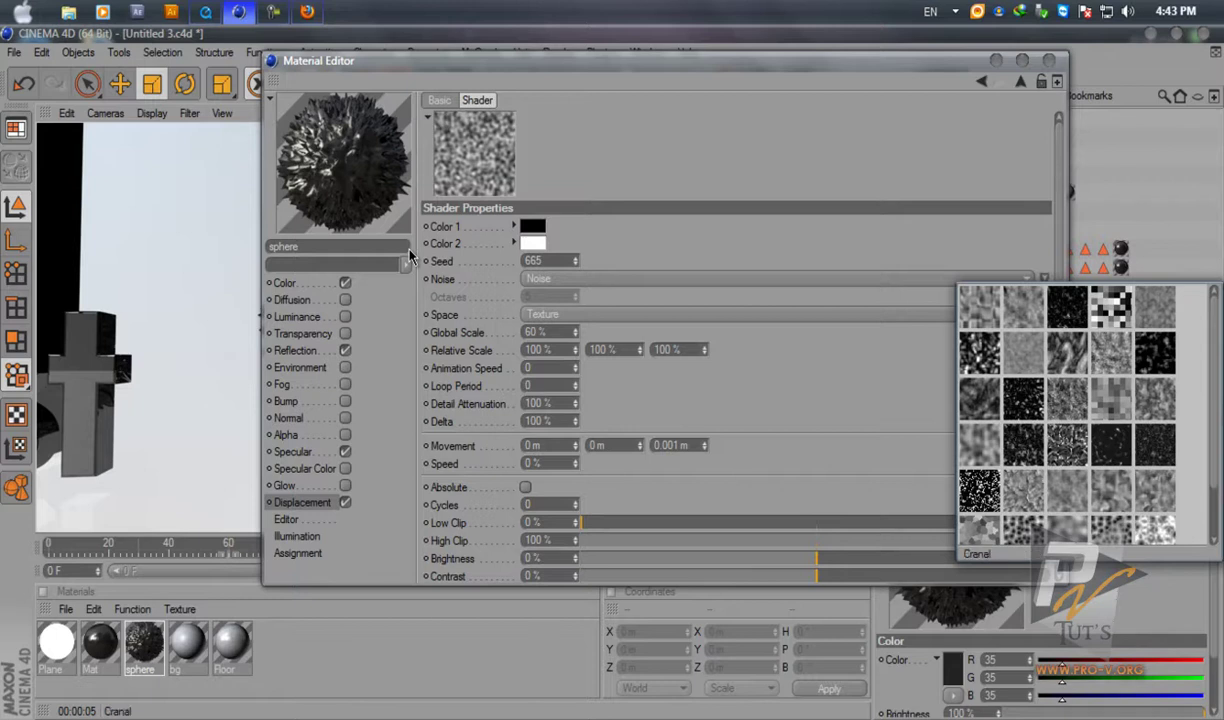
{"action": "left_click", "coordinate": [1155, 307]}
{"action": "left_click_drag", "start_coordinate": [551, 332], "coordinate": [523, 332]}
{"action": "type", "text": "120"}
{"action": "key", "text": "Return"}
{"action": "mouse_move", "coordinate": [520, 61]}
{"action": "left_mouse_down"}
{"action": "mouse_move", "coordinate": [730, 98]}
{"action": "mouse_move", "coordinate": [790, 94]}
{"action": "left_mouse_up"}
{"action": "key", "text": "ctrl+r"}
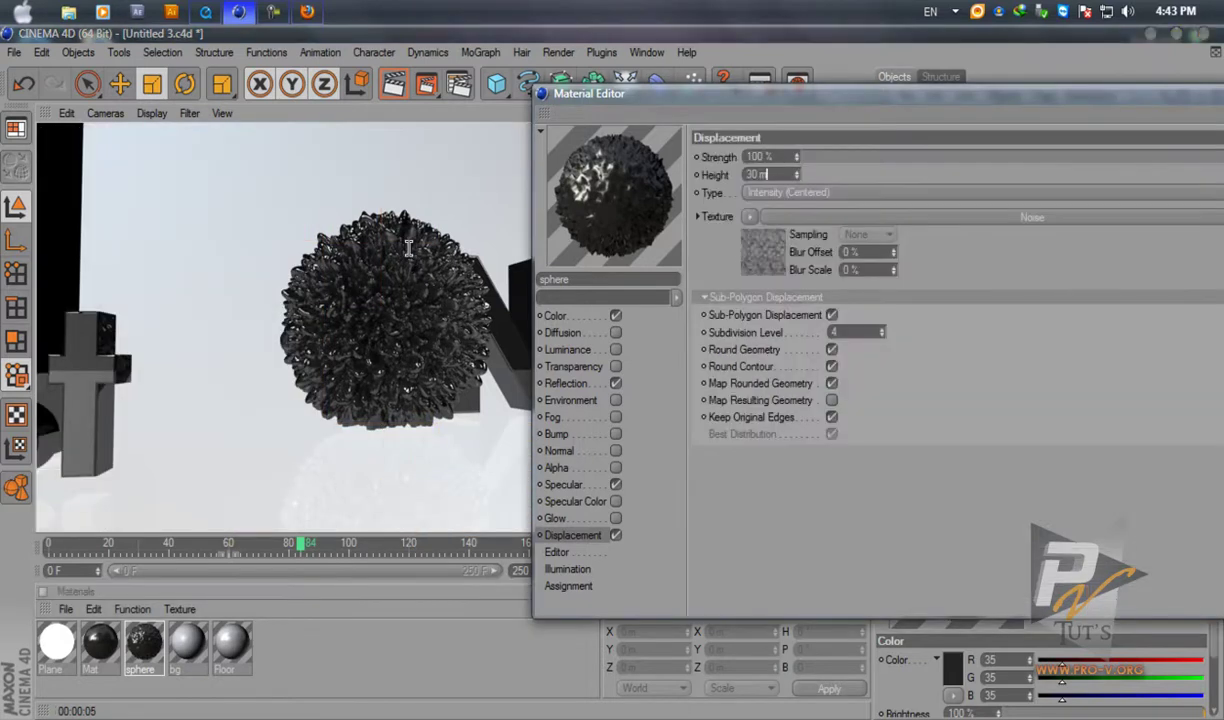
Set the displacement Height to 60 m and render the view to check the longer spikes.
{"action": "left_click_drag", "start_coordinate": [768, 175], "coordinate": [745, 175]}
{"action": "type", "text": "60"}
{"action": "key", "text": "Return"}
{"action": "key", "text": "ctrl+r"}
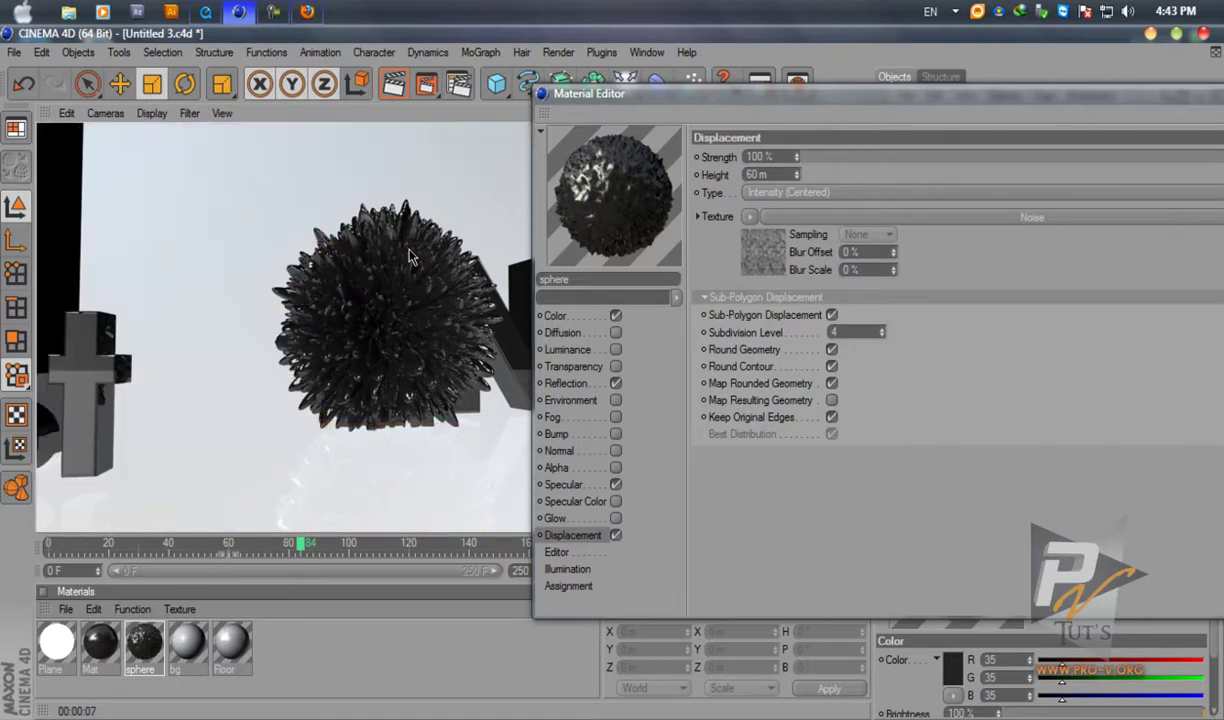
Set the displacement's Subdivision Level to 2, render the view, and close the sphere material's editor.
{"action": "double_click", "coordinate": [836, 332]}
{"action": "type", "text": "2"}
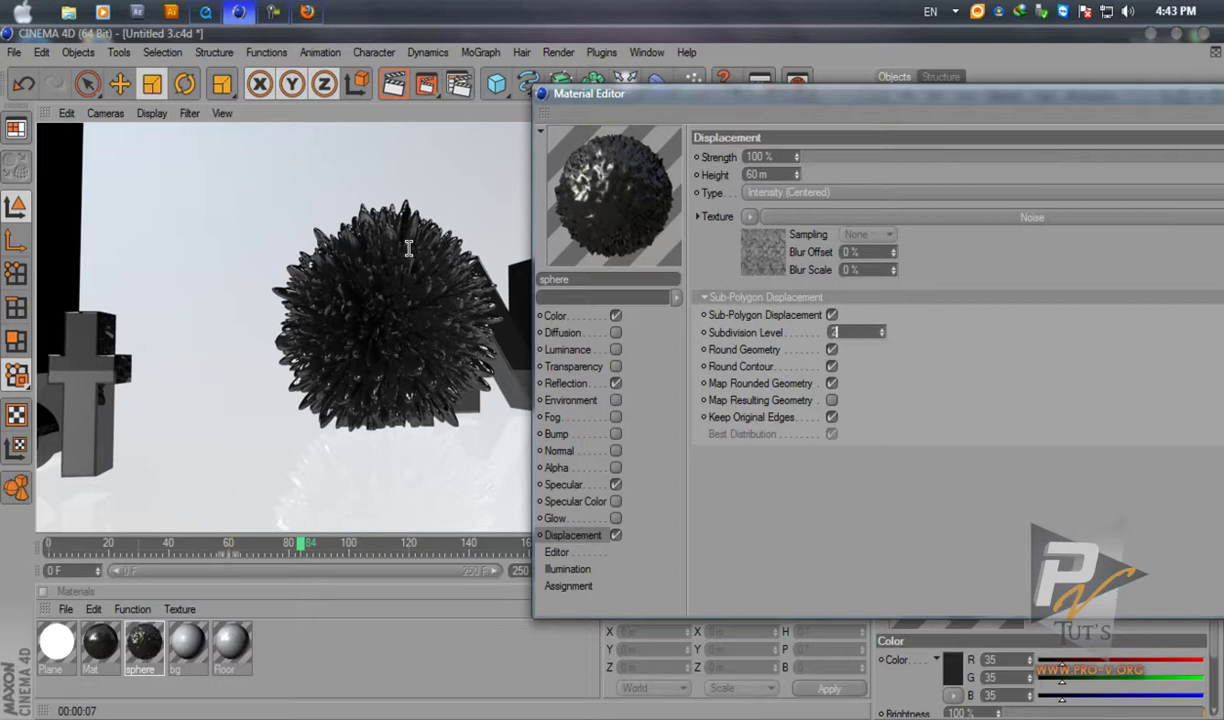
{"action": "key", "text": "Return"}
{"action": "key", "text": "ctrl+r"}
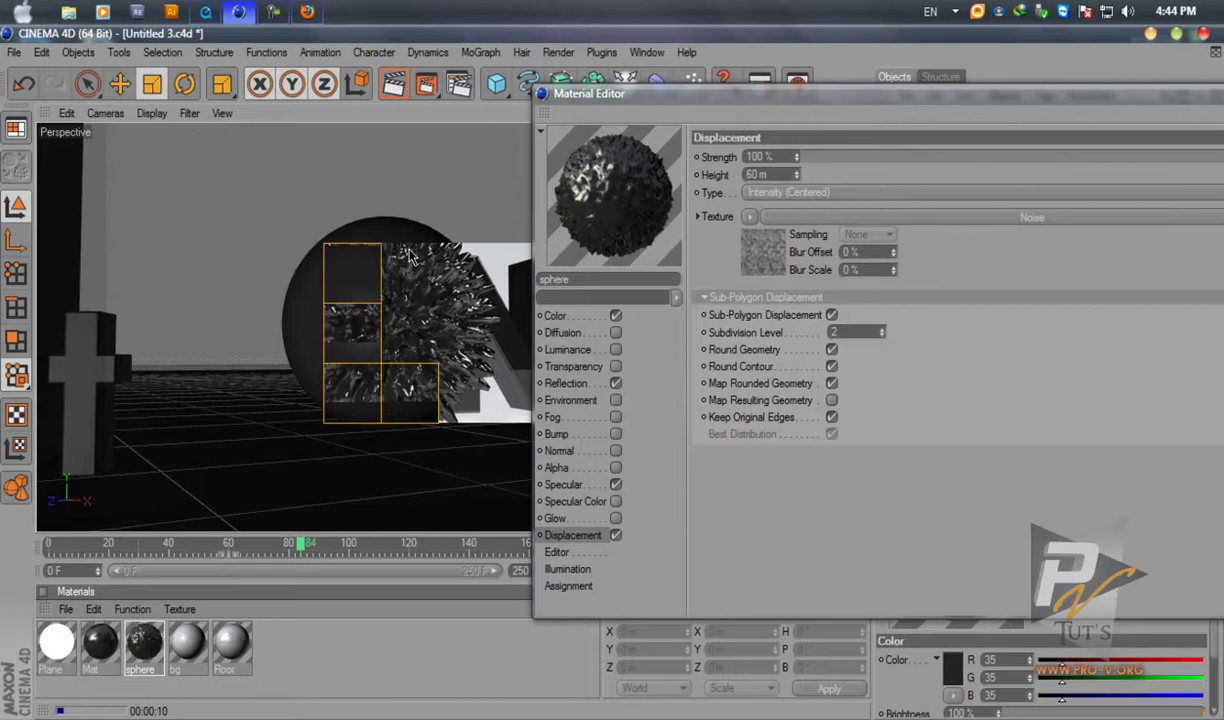
{"action": "left_click_drag", "start_coordinate": [625, 93], "coordinate": [209, 111]}
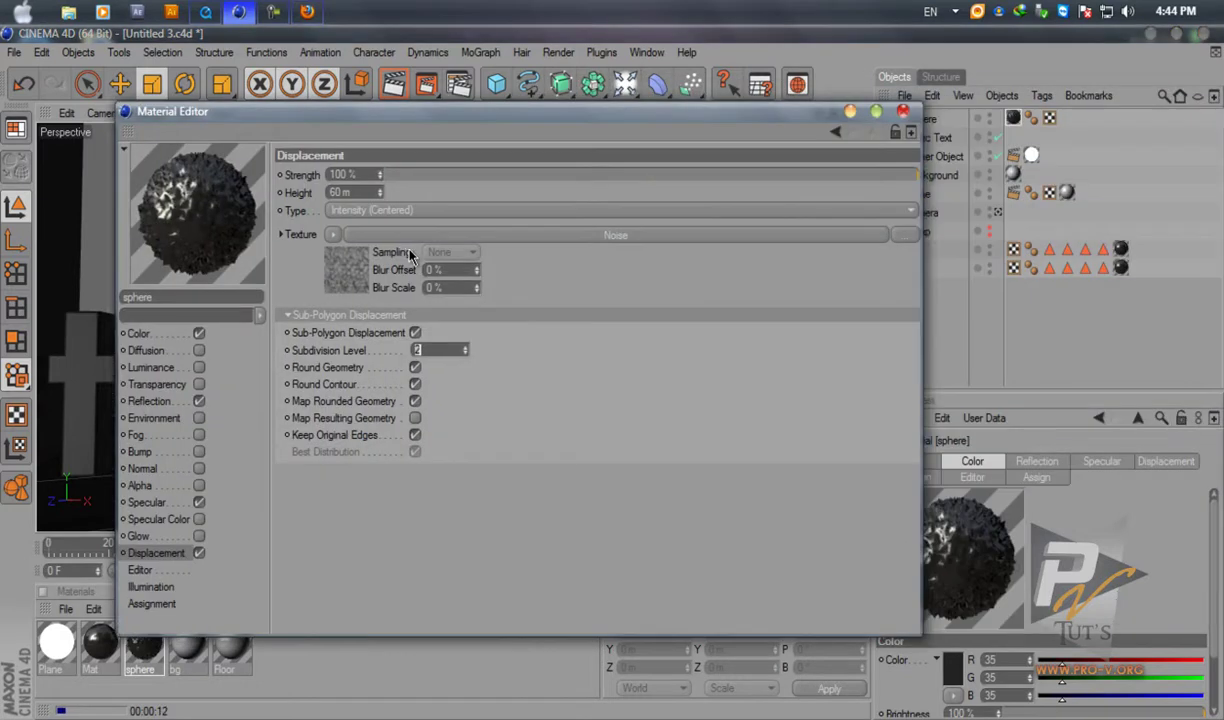
{"action": "left_click_drag", "start_coordinate": [410, 111], "coordinate": [755, 88]}
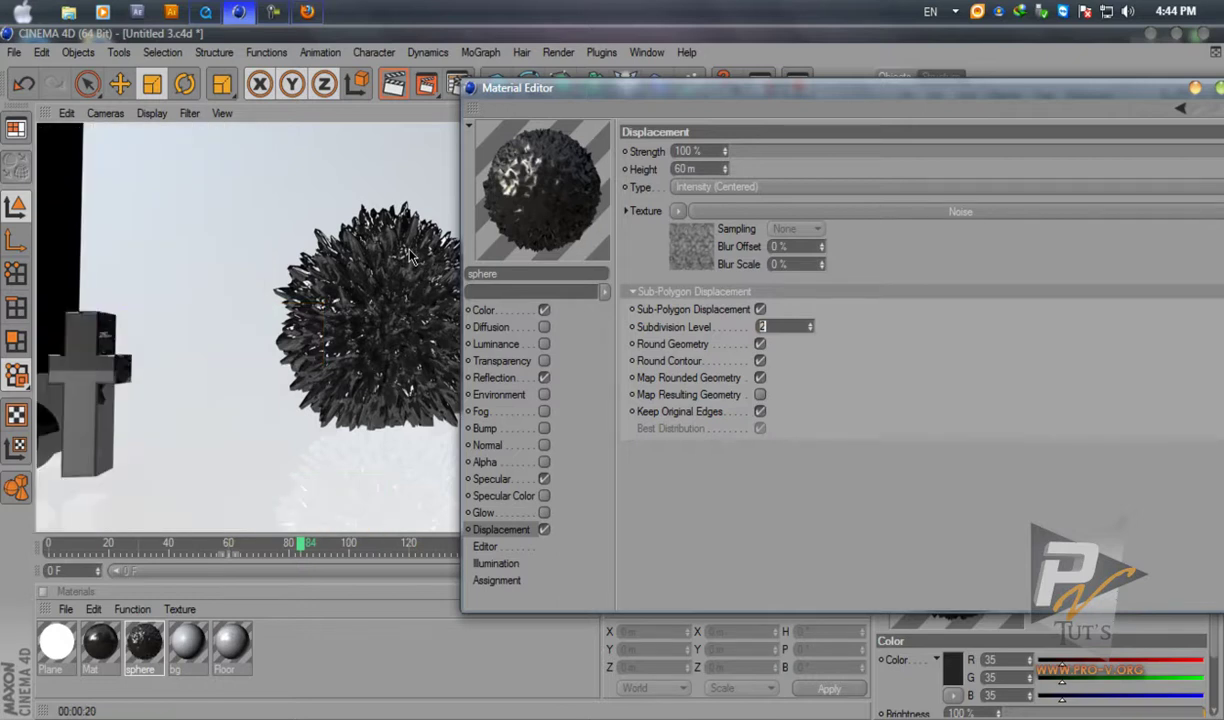
{"action": "left_click_drag", "start_coordinate": [700, 88], "coordinate": [410, 140]}
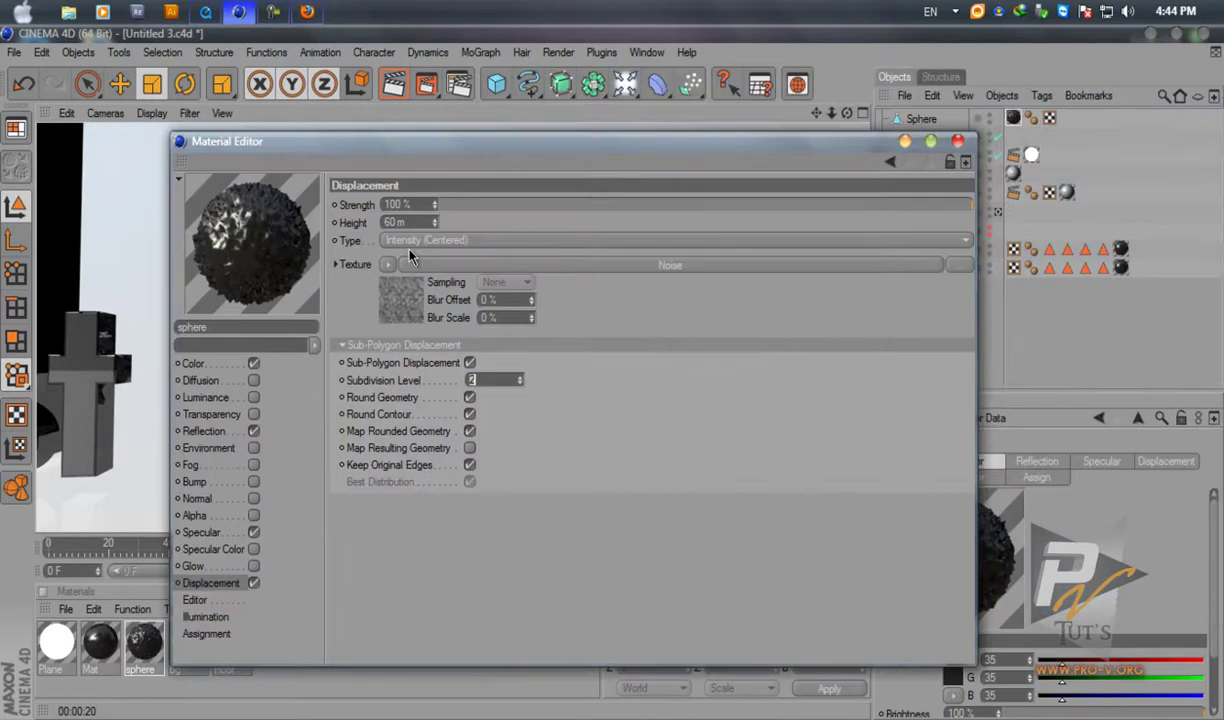
{"action": "left_click", "coordinate": [957, 140]}
Play the animation and step through the frames around 74 to 81, where the sphere replaces the letter O.
{"action": "key", "text": "shift+g"}
{"action": "key", "text": "F8"}
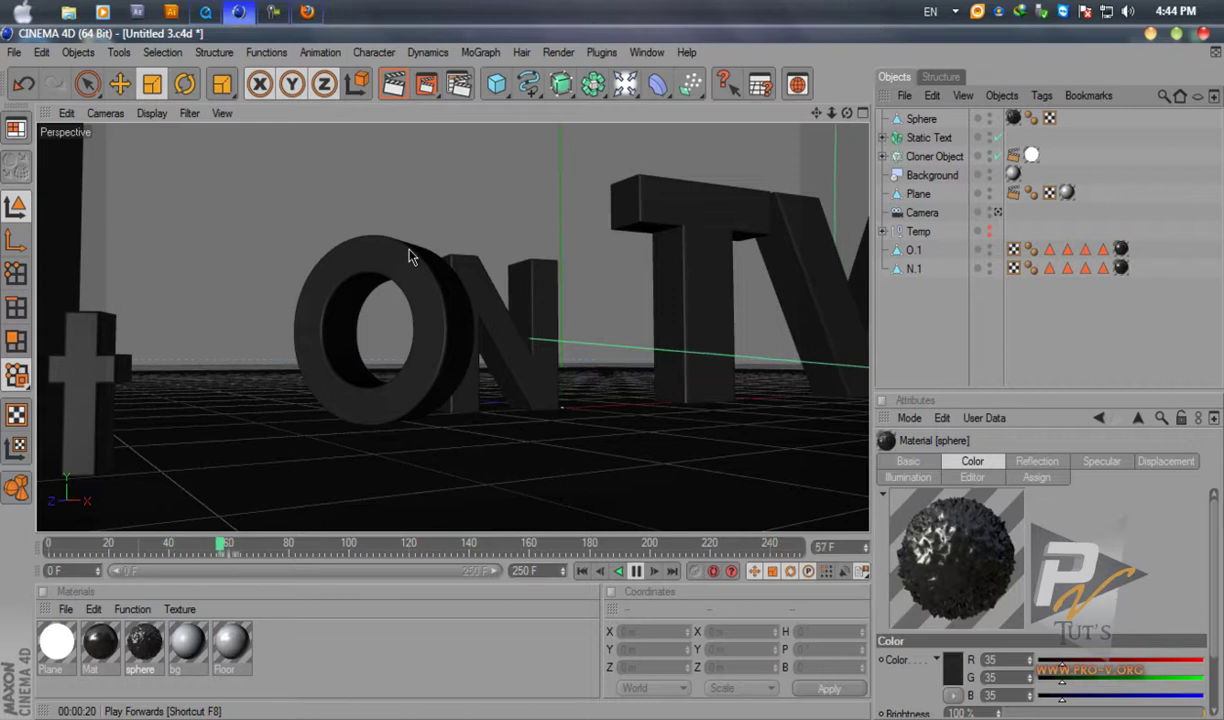
{"action": "key", "text": "F8"}
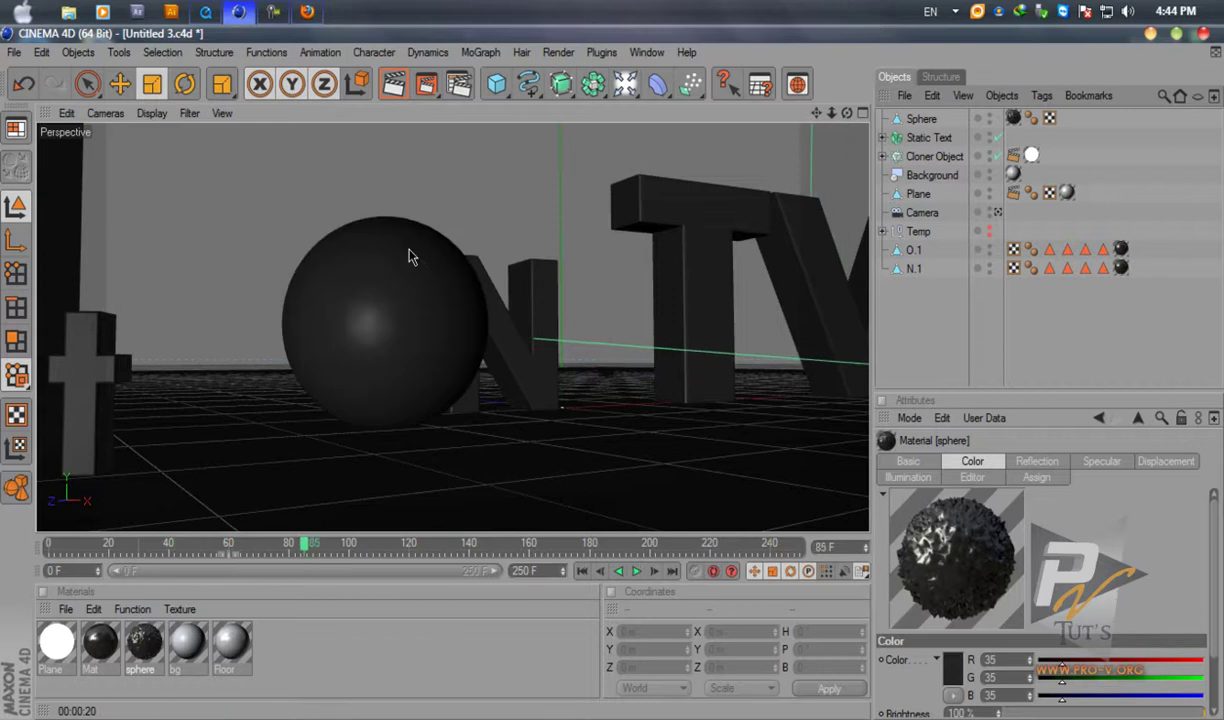
{"action": "key", "text": "j"}
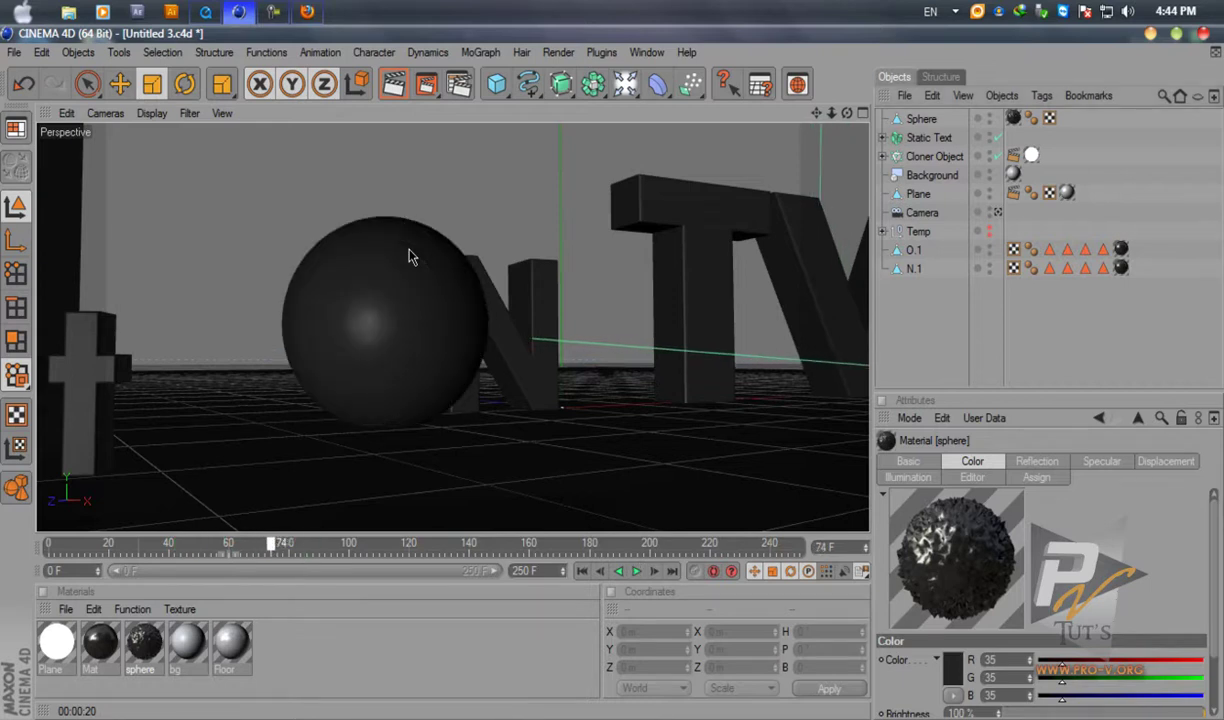
{"action": "key", "text": "f"}
{"action": "key", "text": "f"}
{"action": "key", "text": "f"}
{"action": "key", "text": "f"}
{"action": "key", "text": "f"}
{"action": "key", "text": "g"}
{"action": "key", "text": "g"}
{"action": "key", "text": "g"}
{"action": "key", "text": "g"}
{"action": "key", "text": "g"}
{"action": "key", "text": "g"}
{"action": "key", "text": "g"}
{"action": "key", "text": "g"}
{"action": "key", "text": "g"}
{"action": "key", "text": "g"}
{"action": "key", "text": "g"}
{"action": "key", "text": "g"}
{"action": "key", "text": "g"}
{"action": "key", "text": "g"}
{"action": "key", "text": "g"}
{"action": "key", "text": "g"}
{"action": "key", "text": "g"}
{"action": "key", "text": "g"}
{"action": "key", "text": "g"}
{"action": "key", "text": "g"}
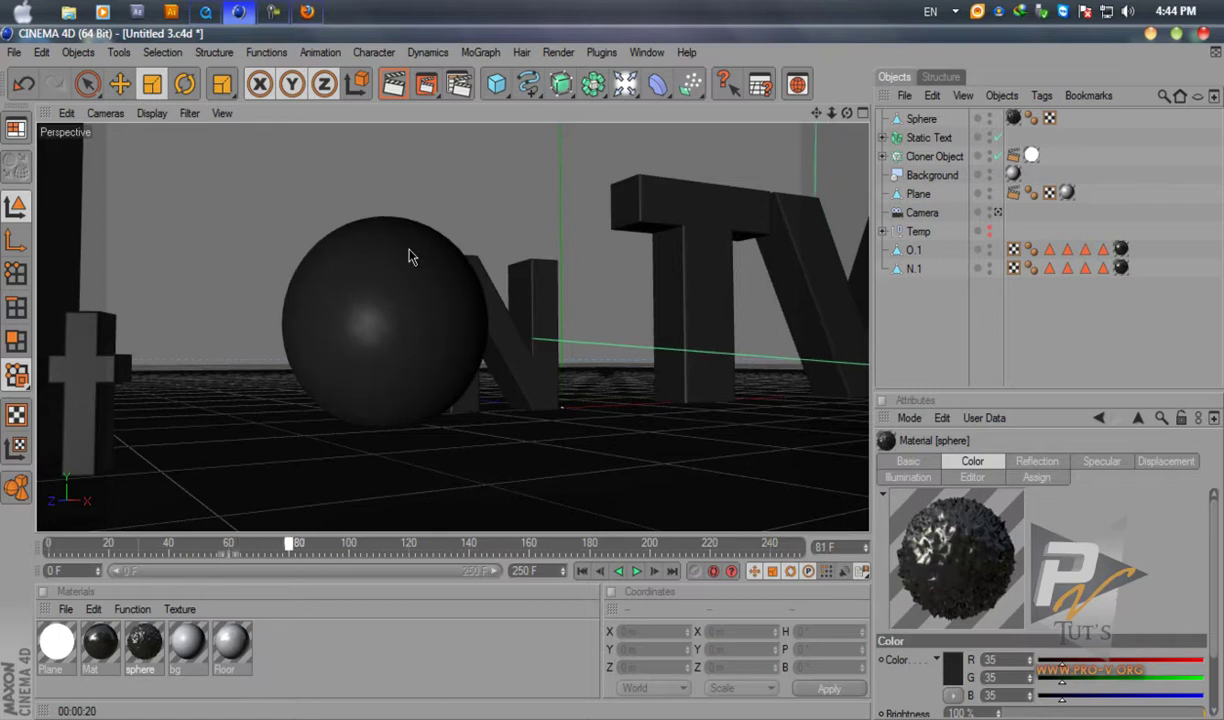
{"action": "key", "text": "j"}
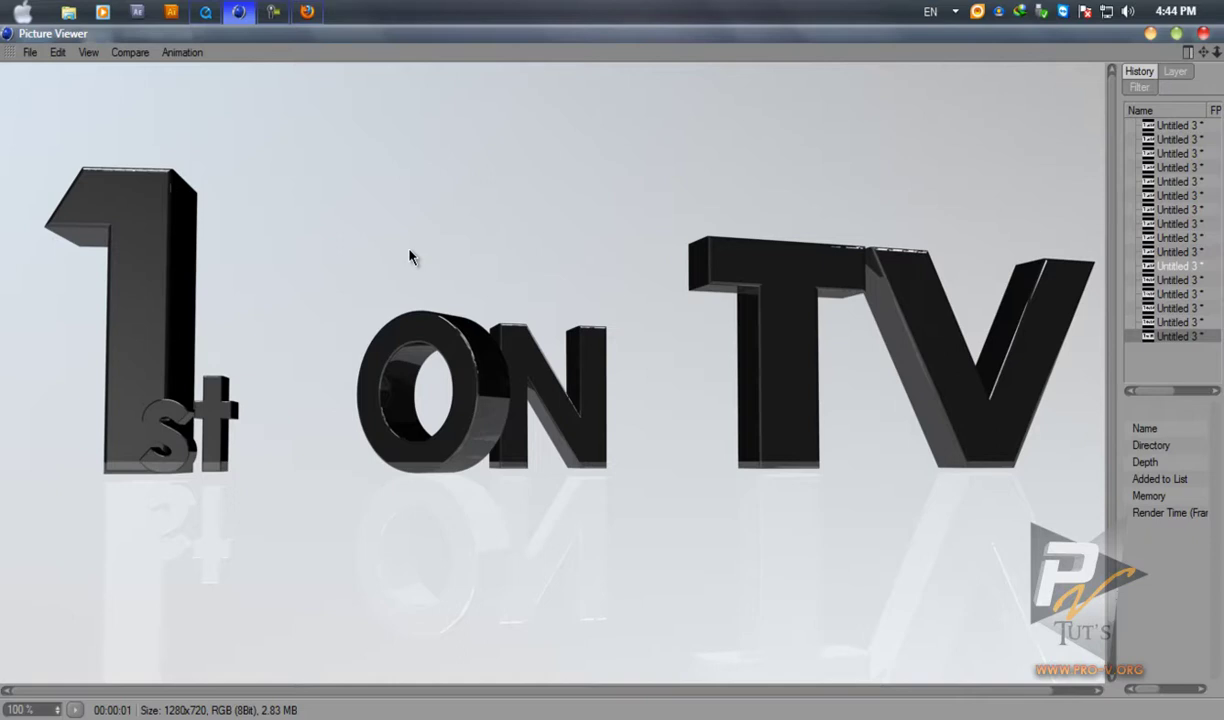
Compare the logo render in the Picture Viewer with the MBC2 reference video.
{"action": "key", "text": "alt+Tab"}
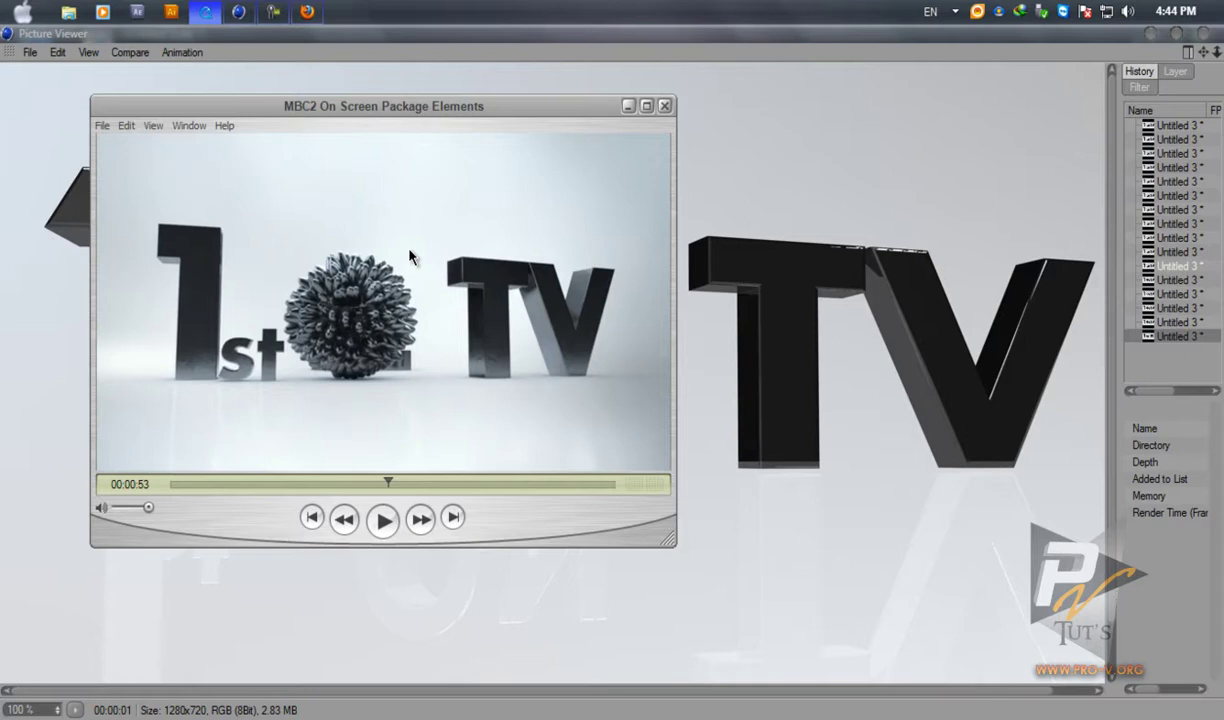
{"action": "key", "text": "alt+Tab"}
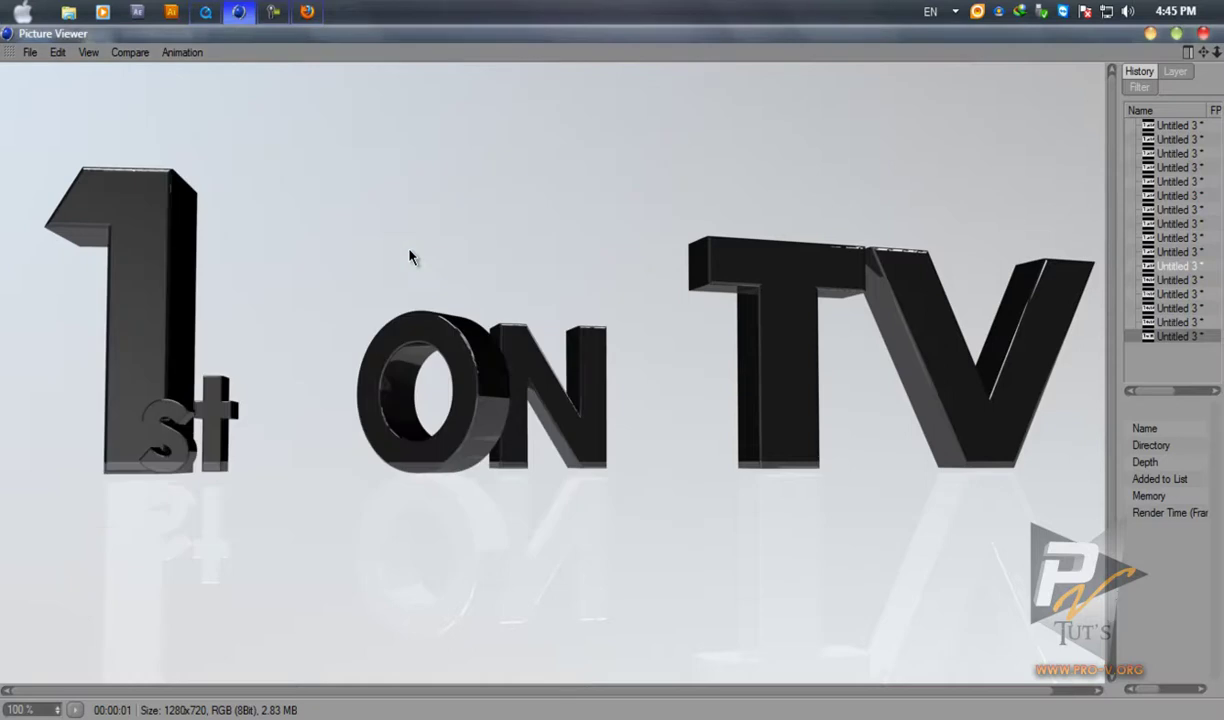
{"action": "key", "text": "alt+Tab"}
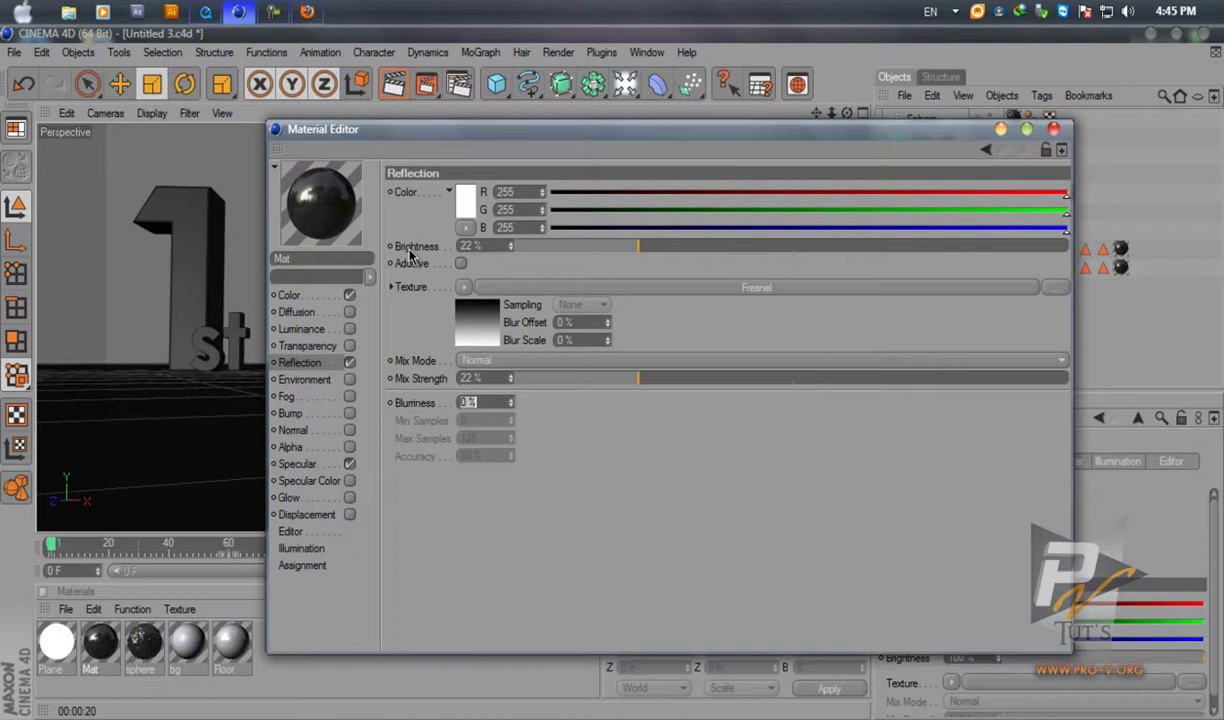
Set the Mat material's reflection Blurriness to 15 % and Accuracy to 80 %, and render the scene.
{"action": "type", "text": "15"}
{"action": "key", "text": "Tab"}
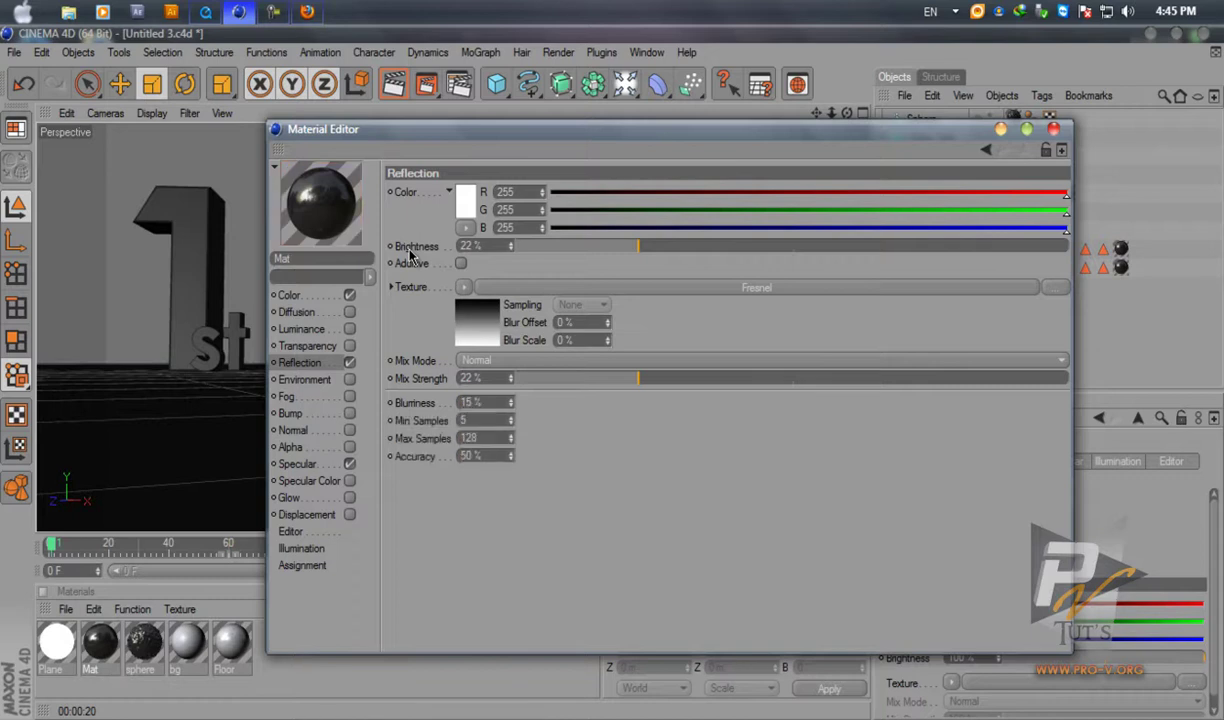
{"action": "key", "text": "Tab"}
{"action": "key", "text": "Tab"}
{"action": "type", "text": "80"}
{"action": "key", "text": "Return"}
{"action": "left_click_drag", "start_coordinate": [420, 129], "coordinate": [730, 126]}
{"action": "left_click", "coordinate": [427, 84]}
{"action": "key", "text": "shift+r"}
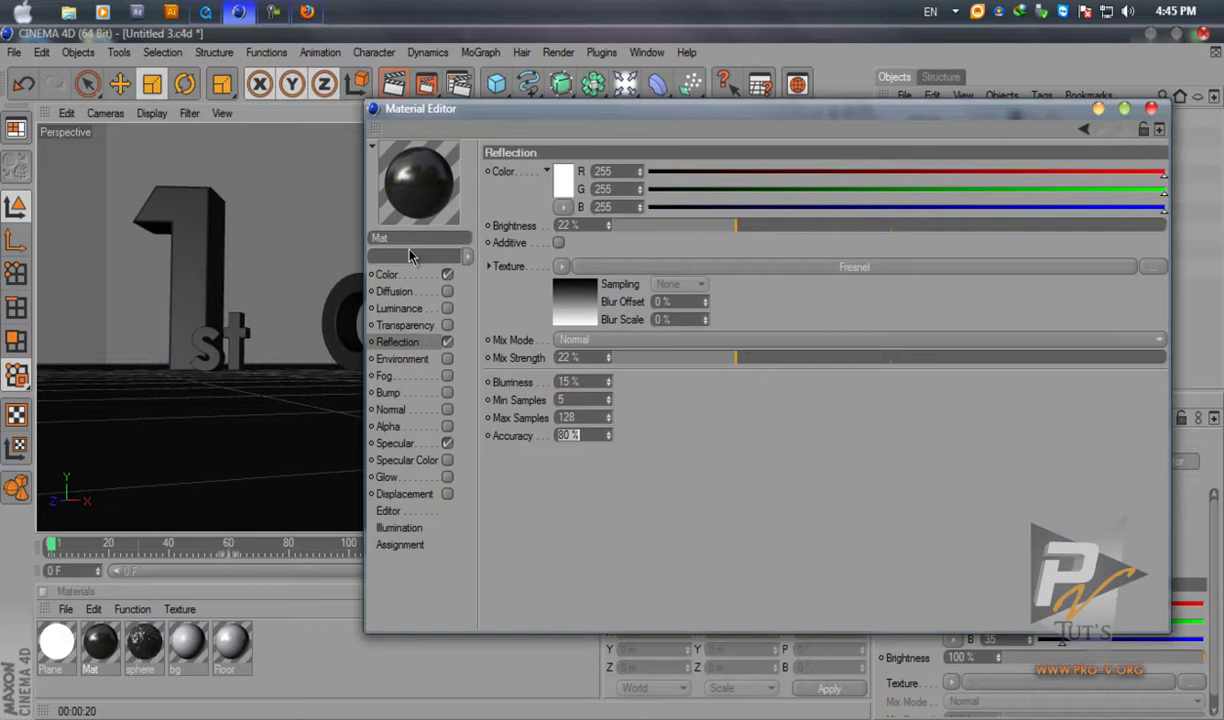
Set the Mat reflection's Mix Mode to Add and render the view to inspect the letters.
{"action": "left_click", "coordinate": [640, 340]}
{"action": "left_click", "coordinate": [640, 377]}
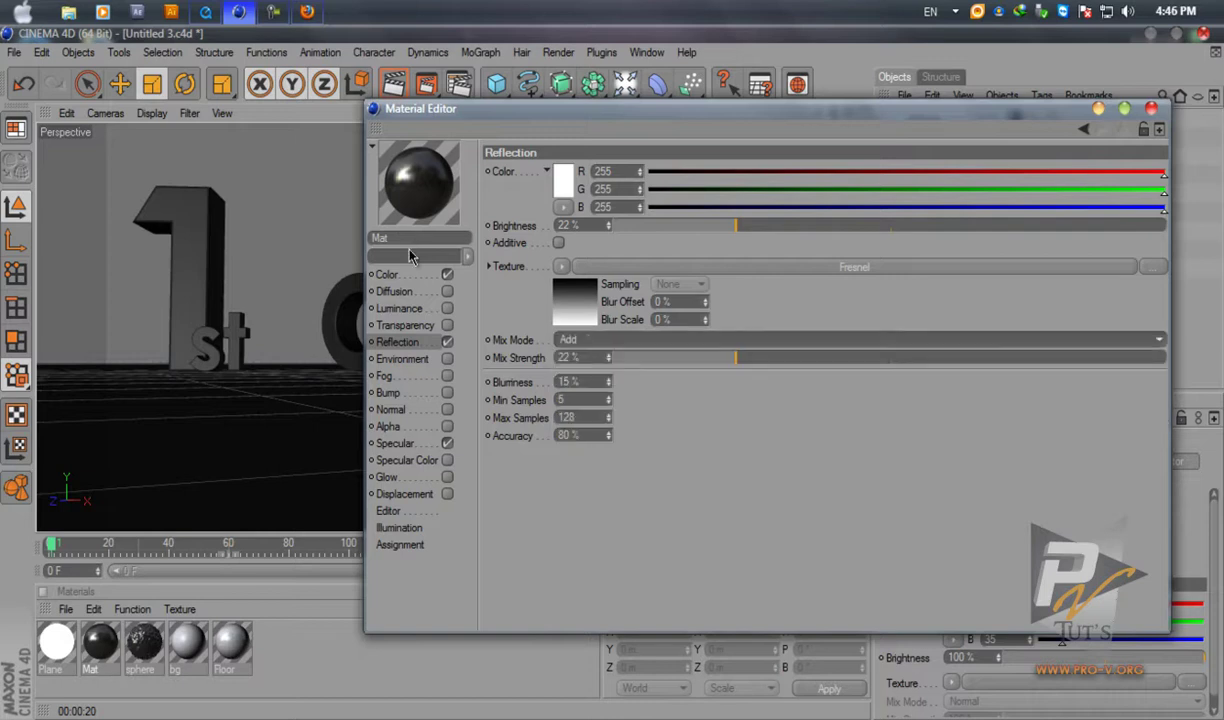
{"action": "left_click_drag", "start_coordinate": [600, 108], "coordinate": [856, 83]}
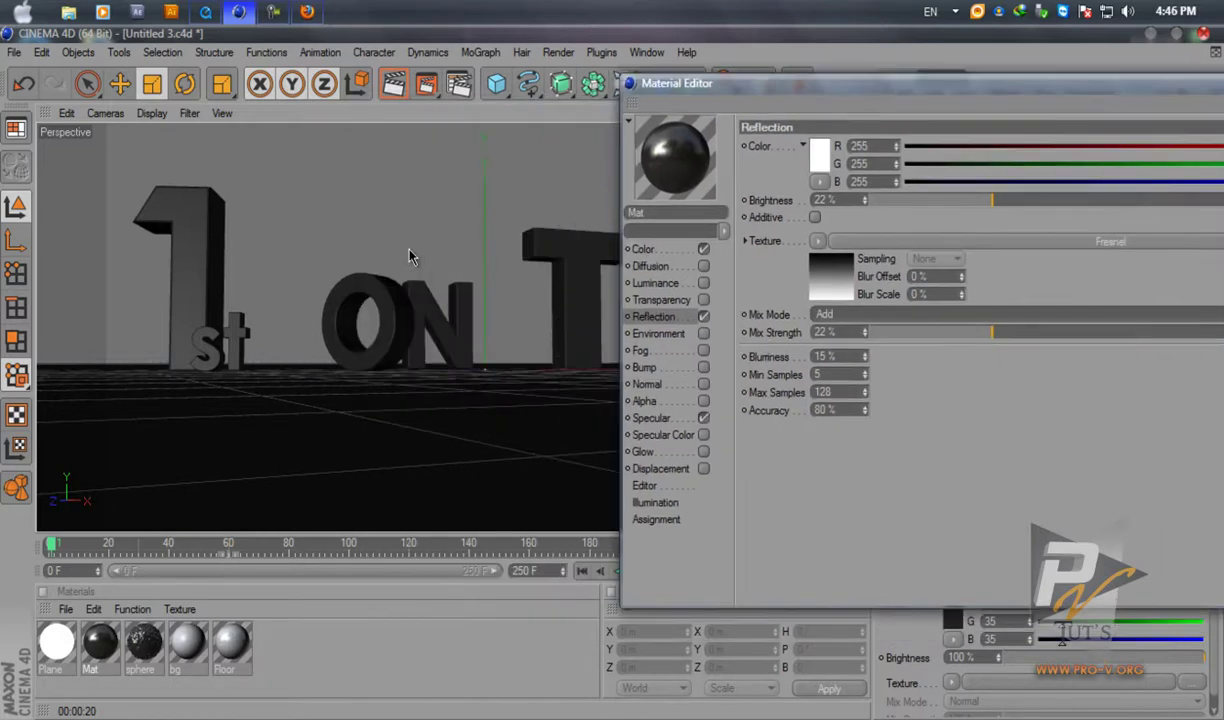
{"action": "key", "text": "ctrl+r"}
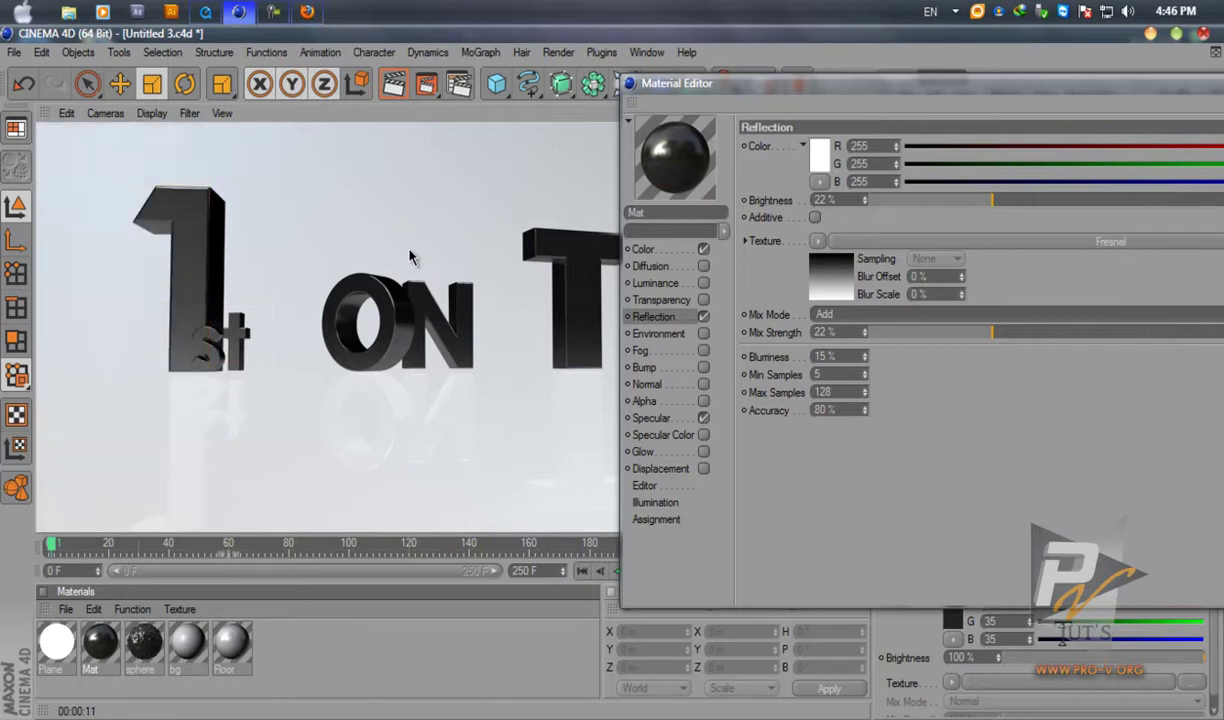
{"action": "left_click_drag", "start_coordinate": [800, 84], "coordinate": [516, 54]}
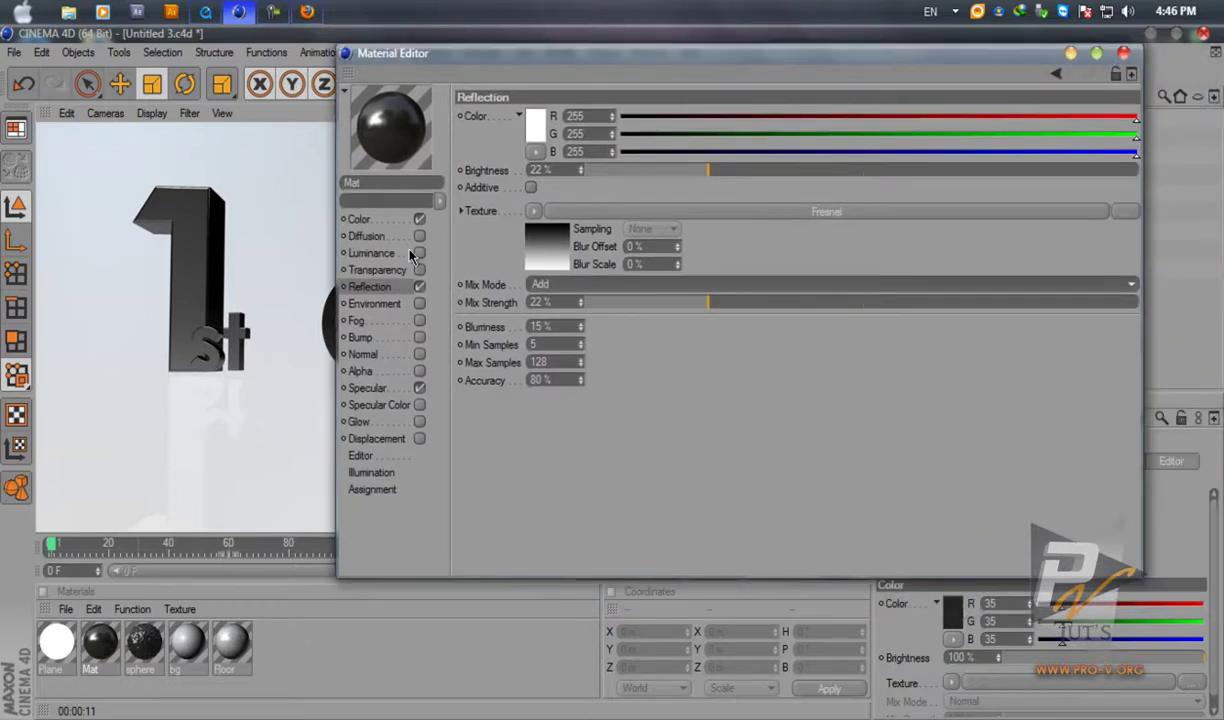
{"action": "left_click_drag", "start_coordinate": [516, 54], "coordinate": [598, 54]}
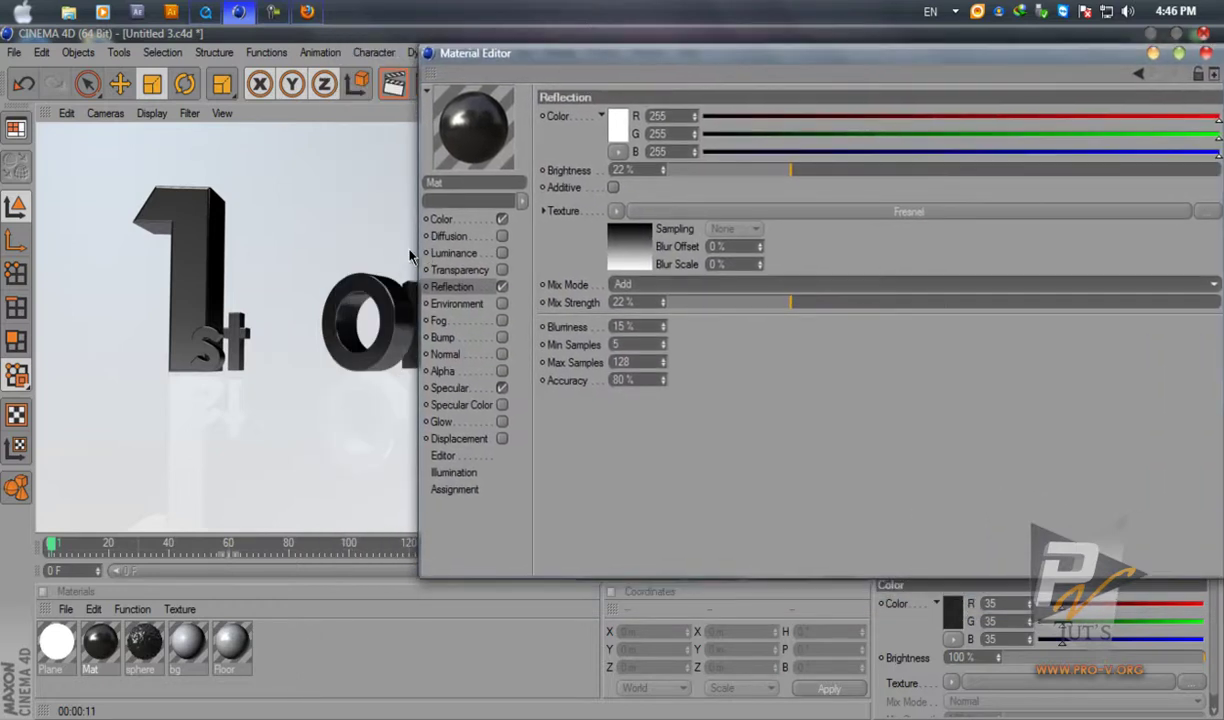
Try a Gradient texture in the Mat material's Color channel and clear it again.
{"action": "left_click", "coordinate": [442, 219]}
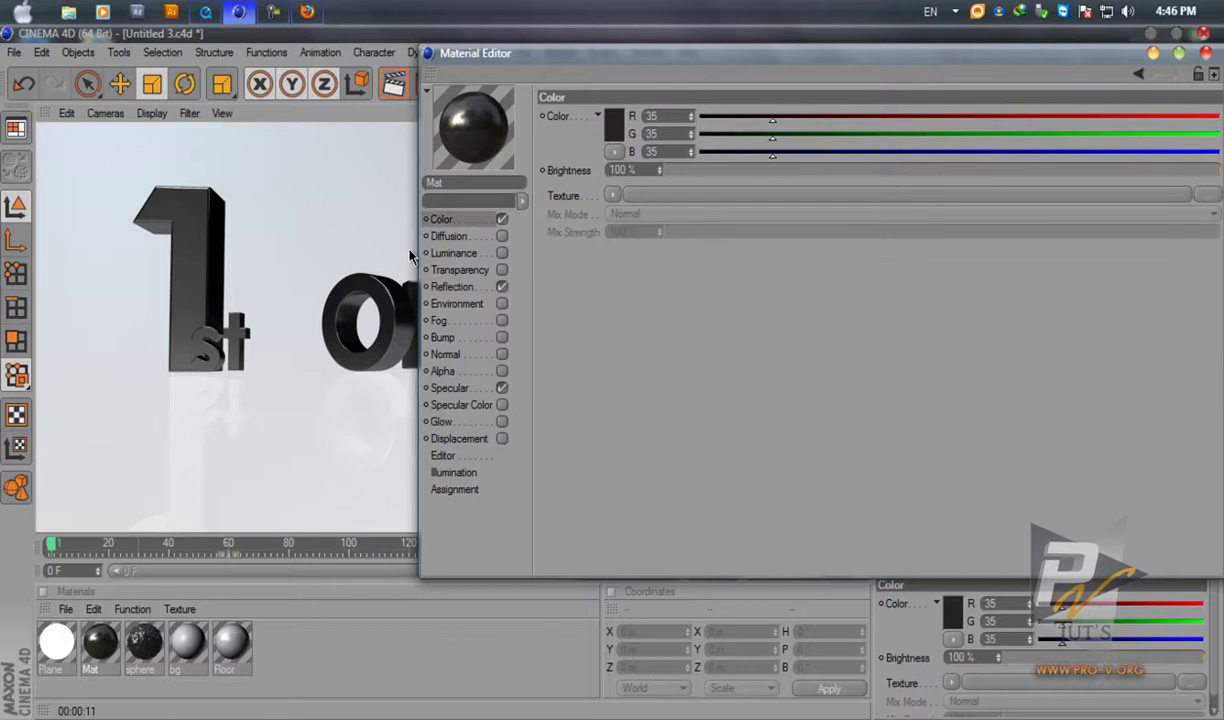
{"action": "left_click", "coordinate": [613, 195]}
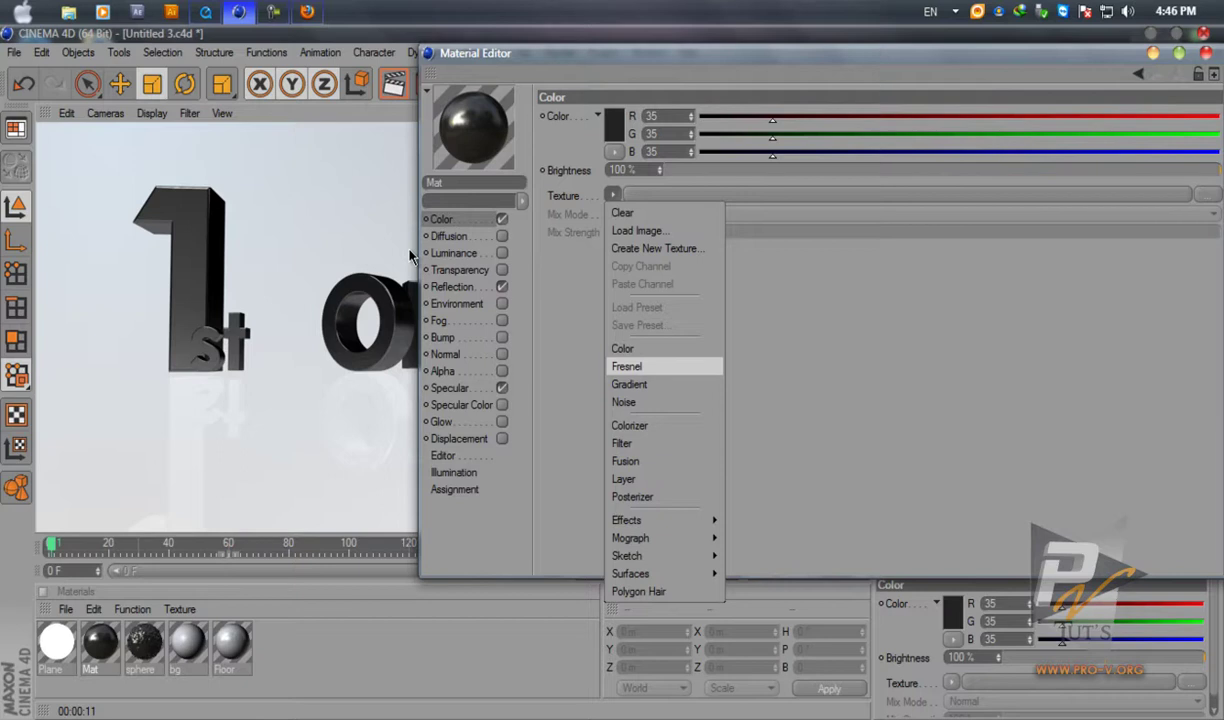
{"action": "left_click", "coordinate": [629, 384]}
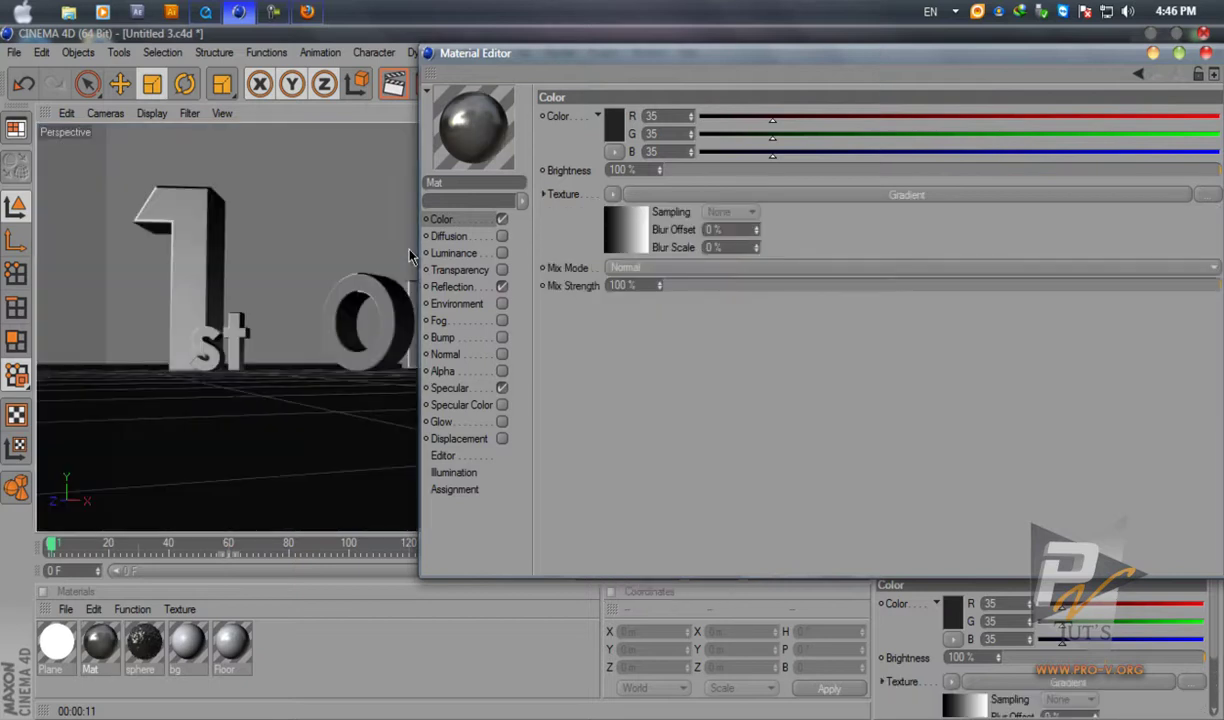
{"action": "left_click", "coordinate": [613, 195]}
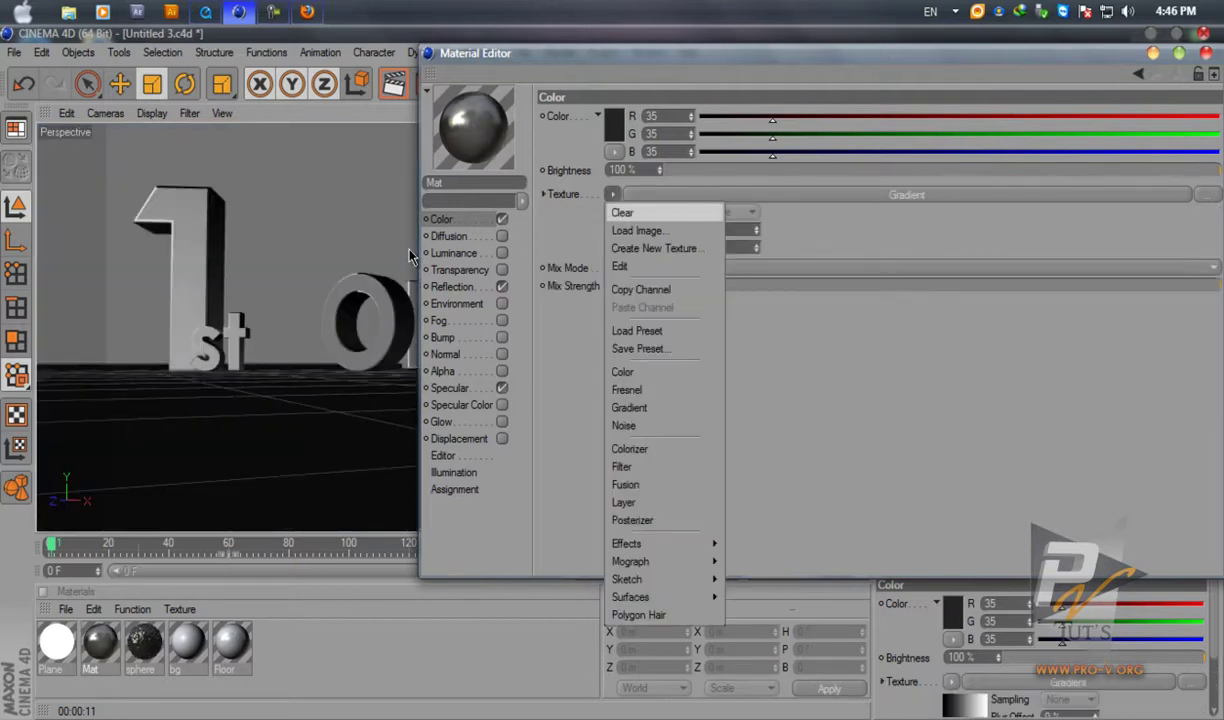
{"action": "left_click", "coordinate": [623, 213]}
Assign a Layer shader to the Mat material's Color texture and open its shader properties.
{"action": "left_click", "coordinate": [613, 195]}
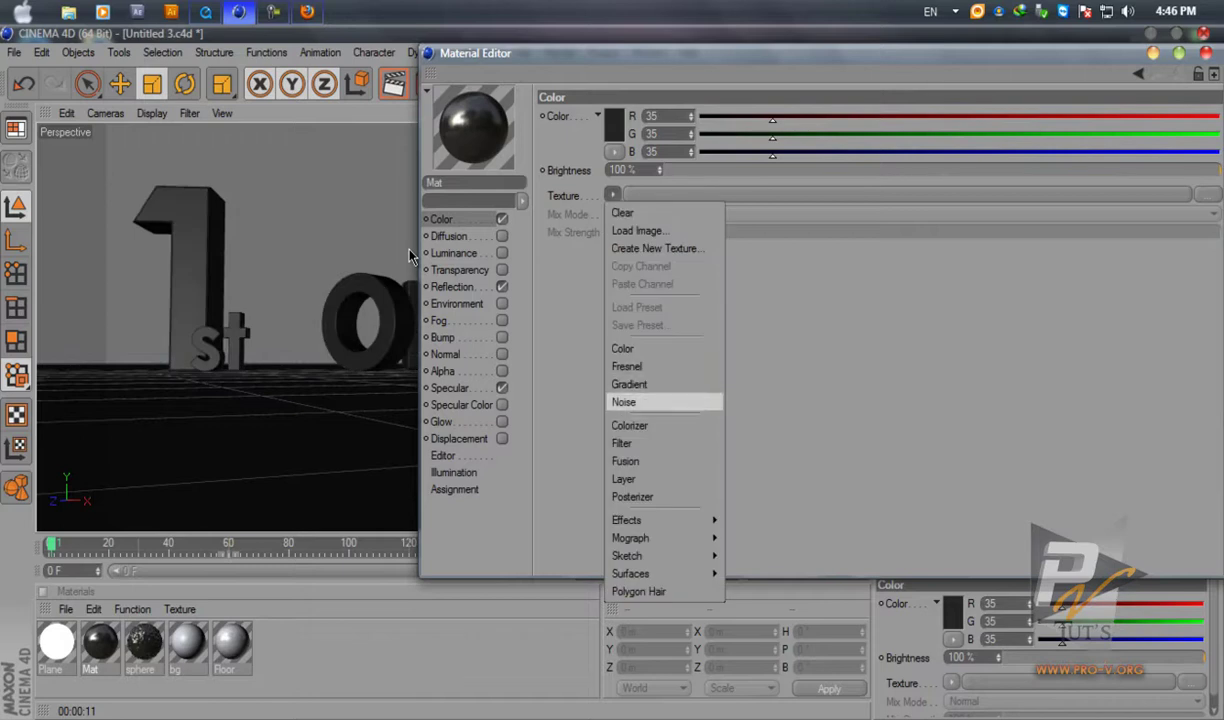
{"action": "left_click", "coordinate": [640, 479]}
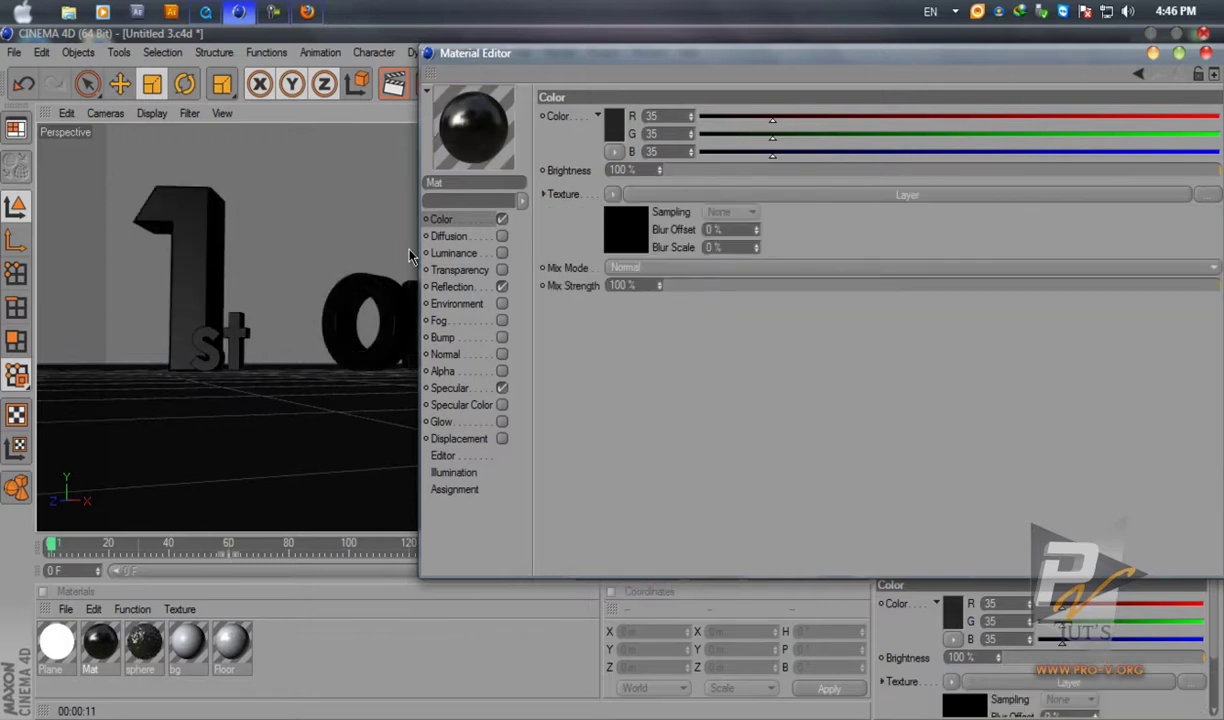
{"action": "left_click", "coordinate": [907, 194]}
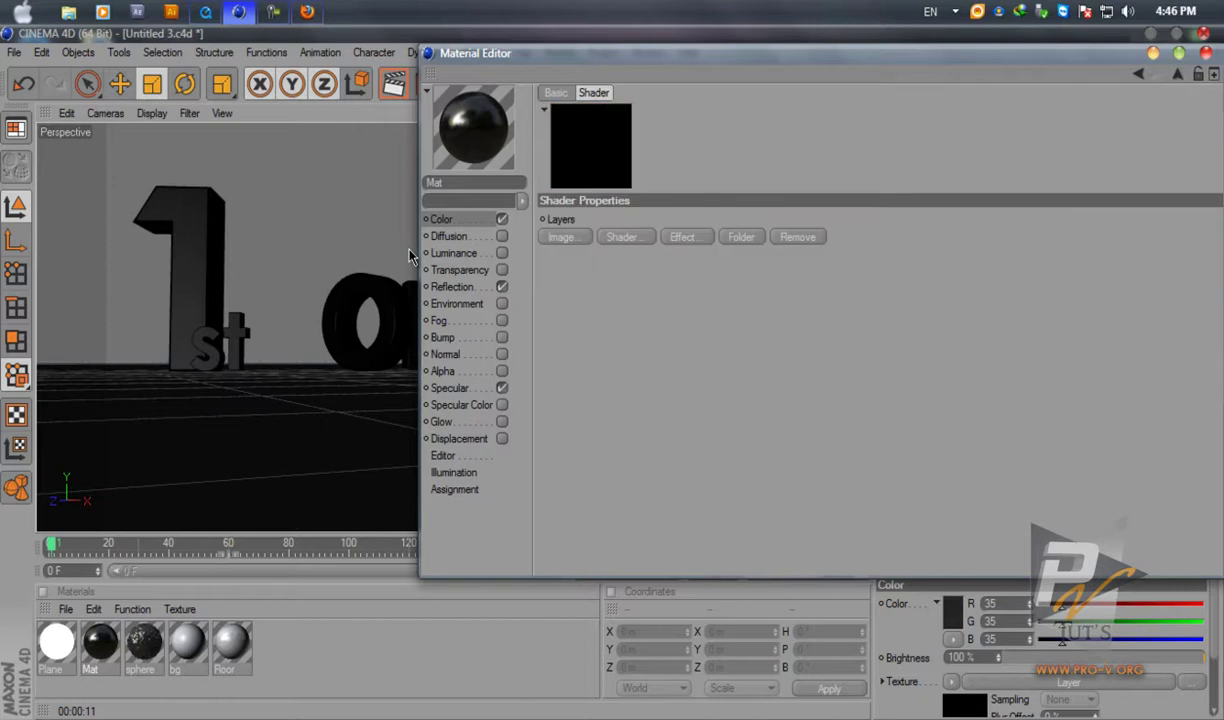
Add a Gradient shader as a layer in the Mat color texture and set its type to 2D - V.
{"action": "left_click", "coordinate": [622, 237]}
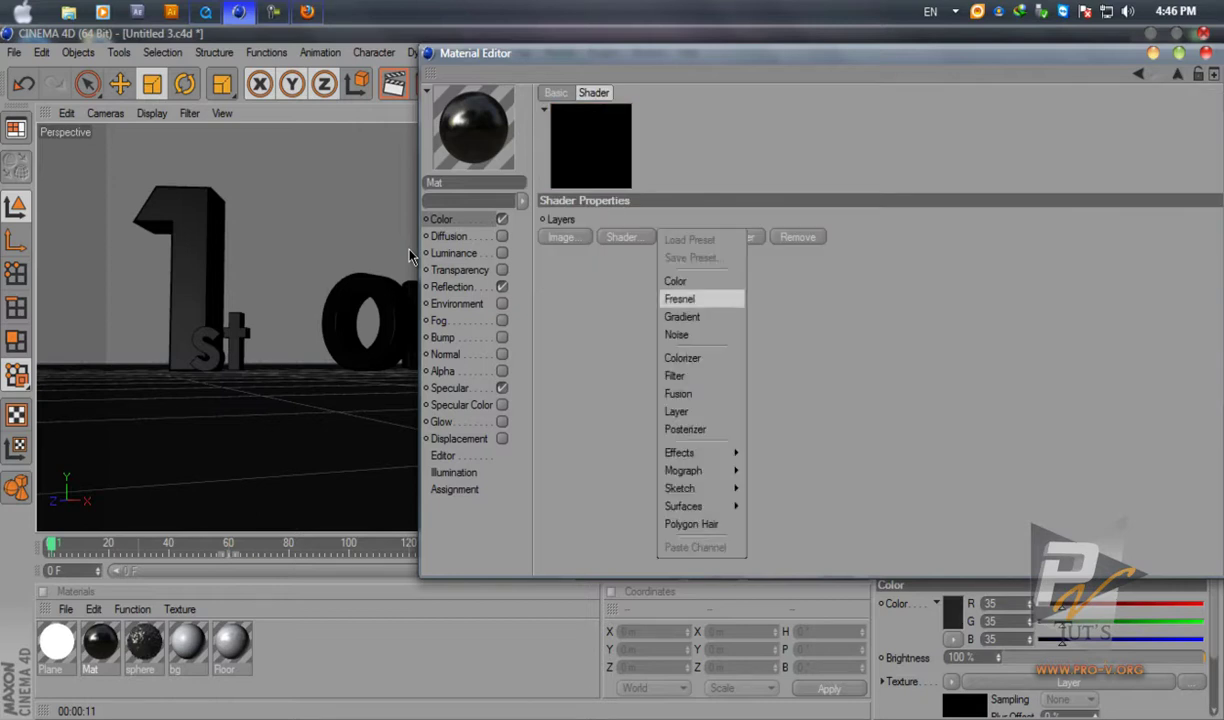
{"action": "left_click", "coordinate": [682, 316]}
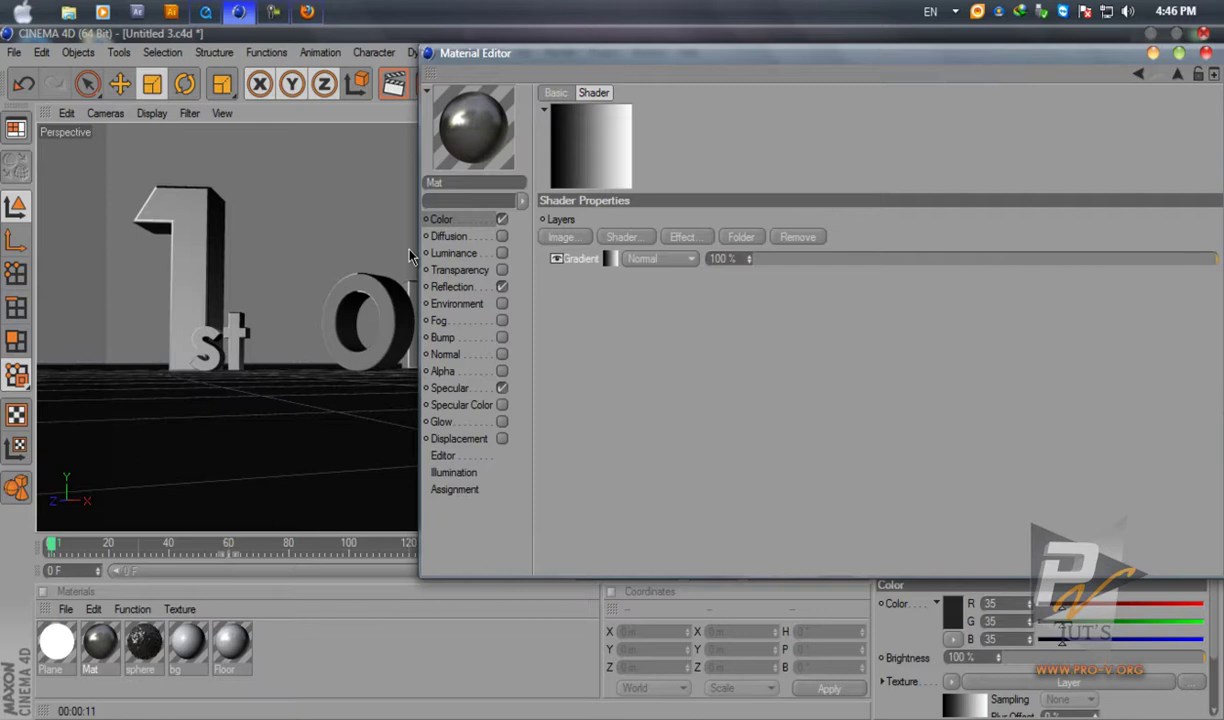
{"action": "left_click", "coordinate": [610, 259]}
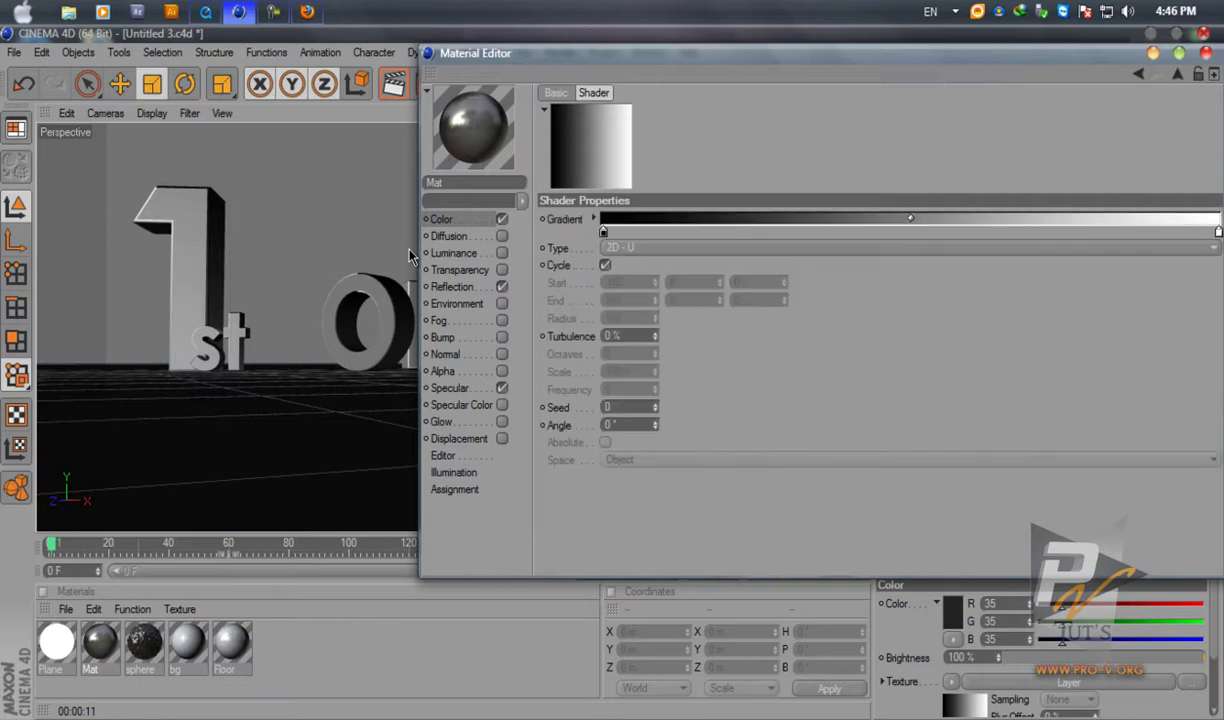
{"action": "left_click", "coordinate": [622, 247]}
{"action": "left_click", "coordinate": [620, 283]}
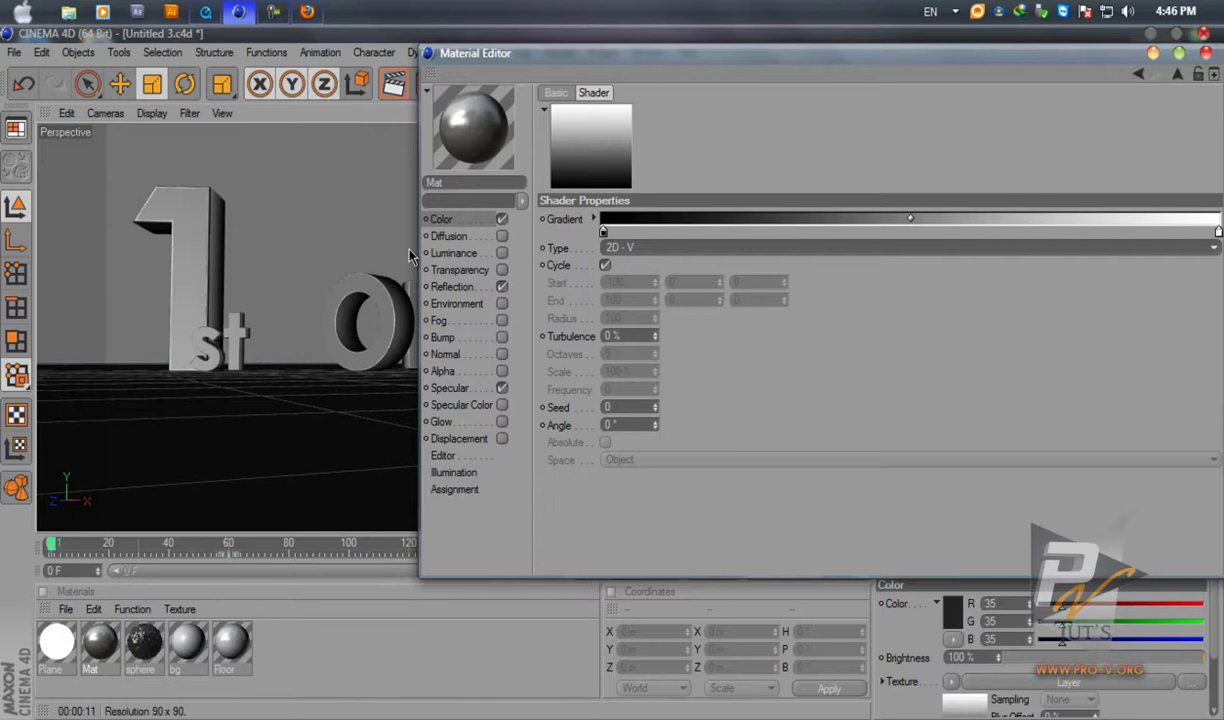
Set the color gradient's type to 2D - U and shift its black knot inward to about a third of its length.
{"action": "mouse_move", "coordinate": [600, 53]}
{"action": "left_mouse_down"}
{"action": "mouse_move", "coordinate": [868, 81]}
{"action": "mouse_move", "coordinate": [972, 66]}
{"action": "mouse_move", "coordinate": [915, 45]}
{"action": "left_mouse_up"}
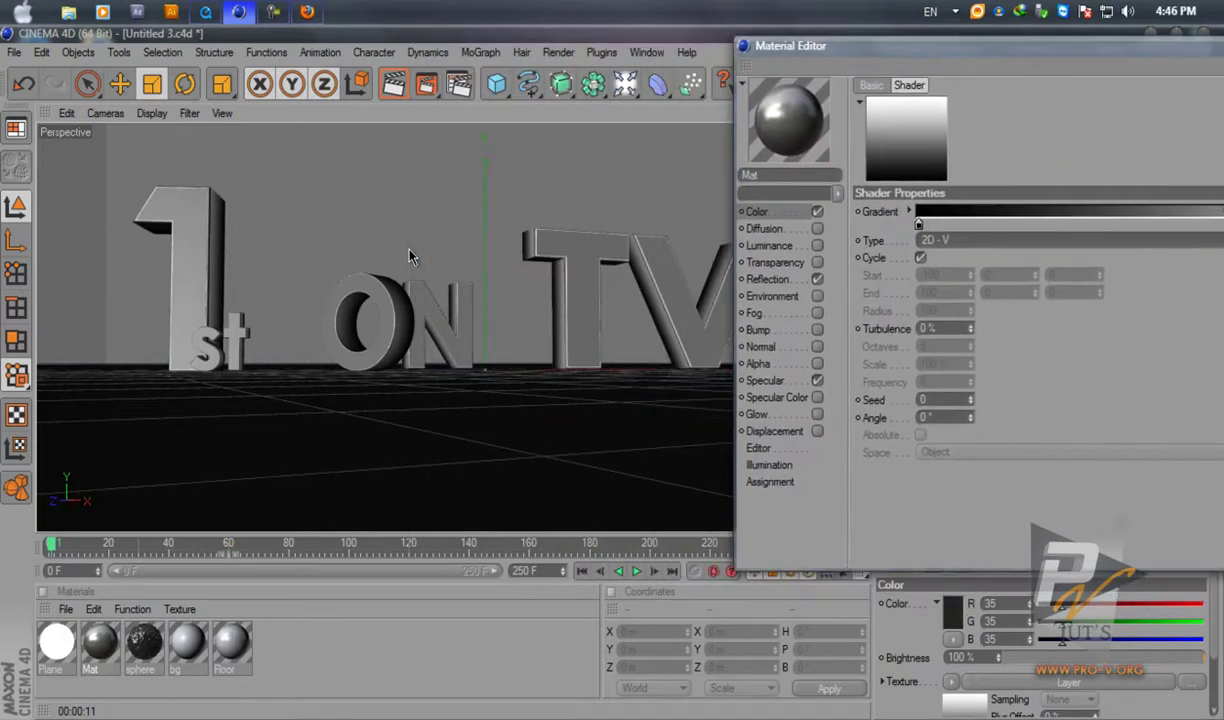
{"action": "left_click", "coordinate": [1050, 240]}
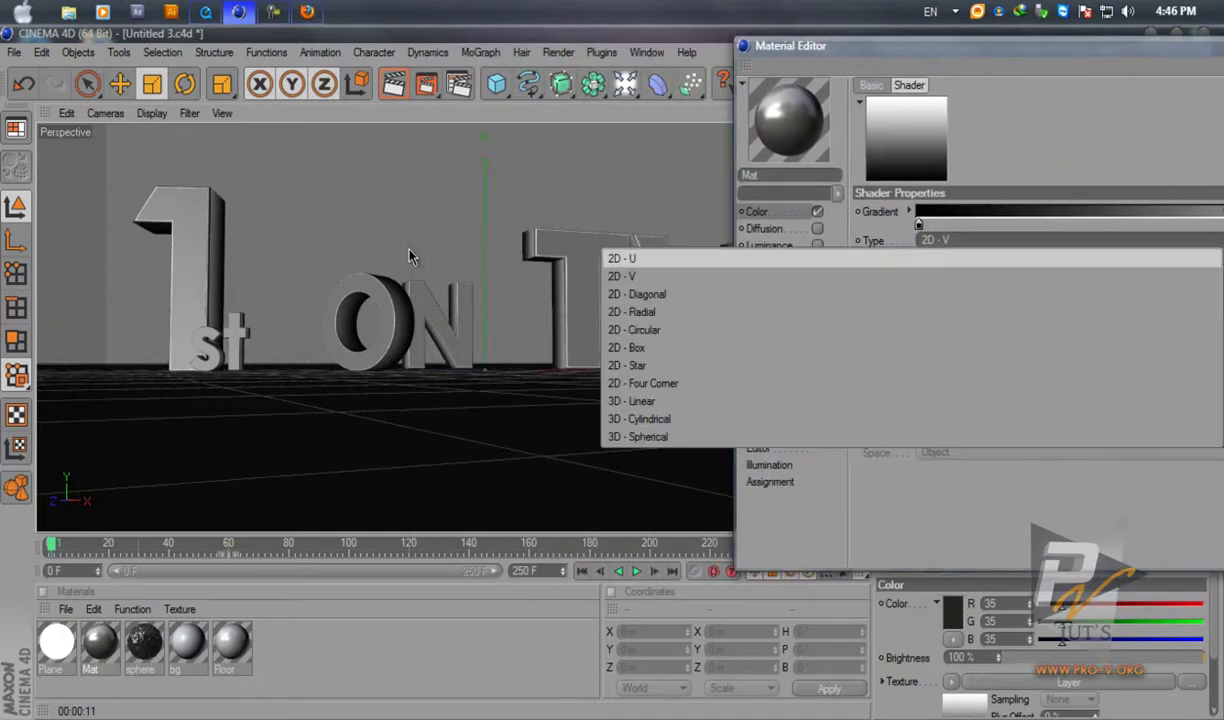
{"action": "left_click", "coordinate": [940, 258]}
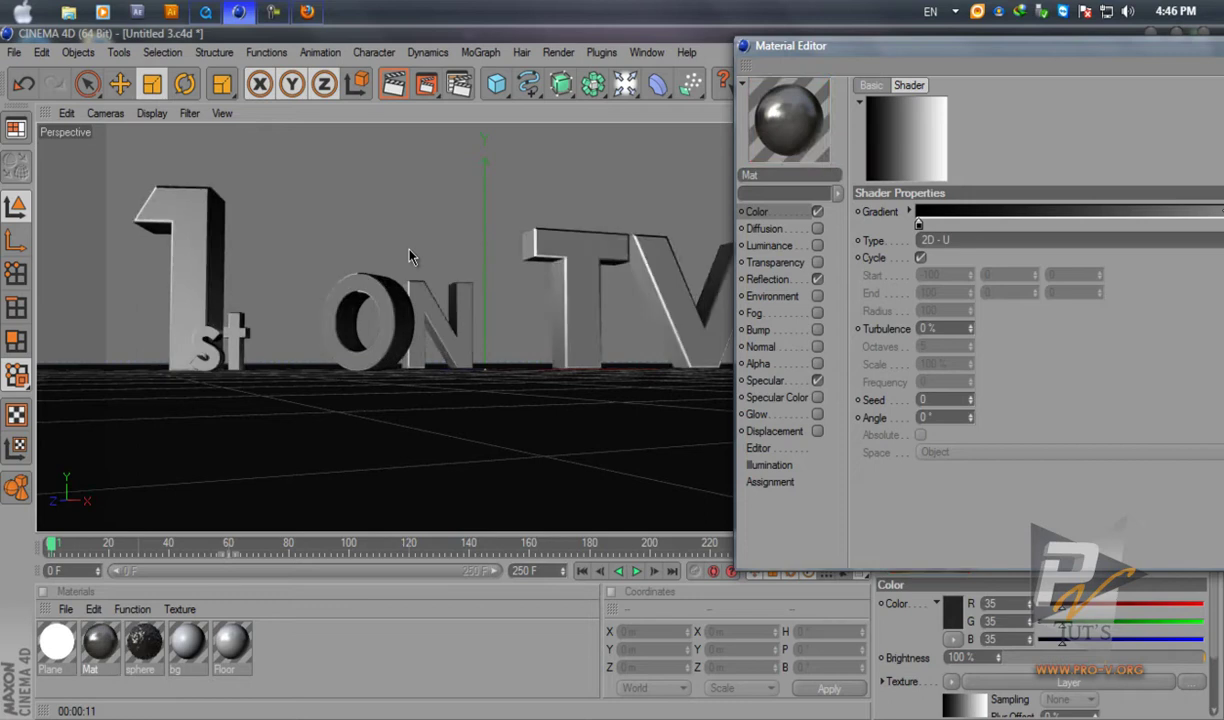
{"action": "left_click_drag", "start_coordinate": [919, 224], "coordinate": [1032, 224]}
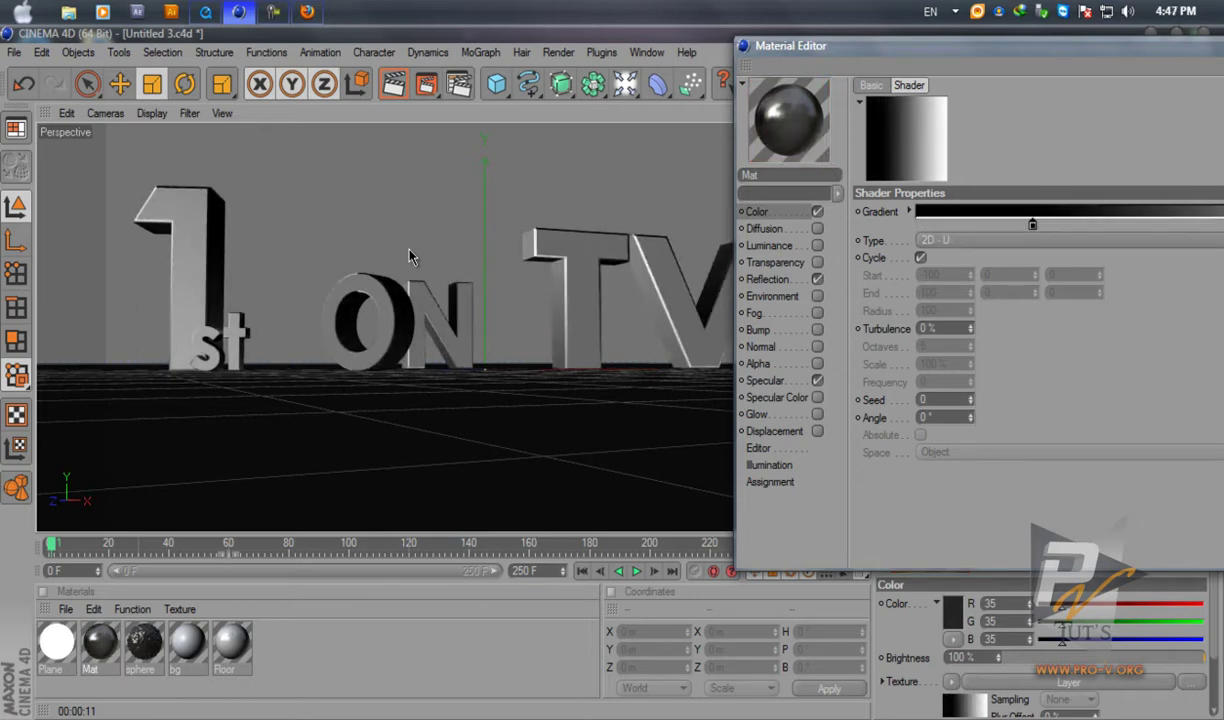
{"action": "left_click_drag", "start_coordinate": [1032, 224], "coordinate": [1110, 224]}
Try angles of 90°, -90° and 180° for the Mat color gradient while checking the letters.
{"action": "left_click_drag", "start_coordinate": [800, 45], "coordinate": [382, 312]}
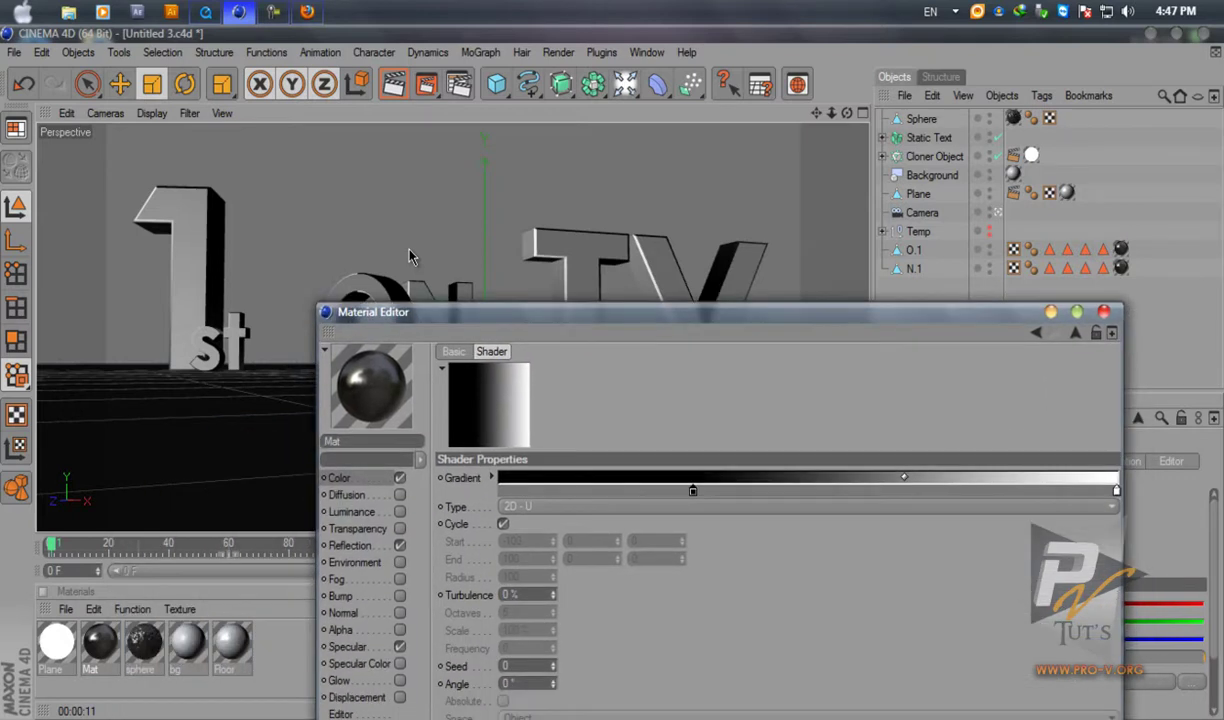
{"action": "double_click", "coordinate": [516, 684]}
{"action": "type", "text": "90"}
{"action": "key", "text": "Return"}
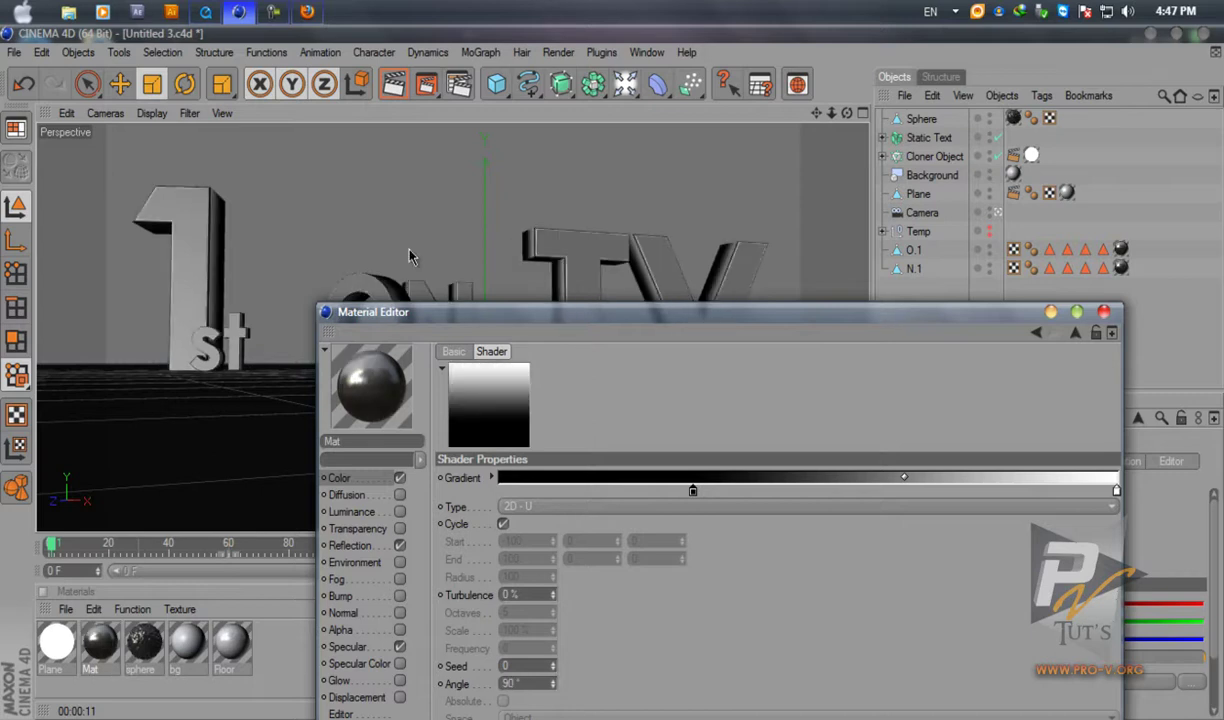
{"action": "double_click", "coordinate": [514, 684]}
{"action": "type", "text": "-90"}
{"action": "key", "text": "Return"}
{"action": "double_click", "coordinate": [514, 684]}
{"action": "type", "text": "180"}
{"action": "key", "text": "Return"}
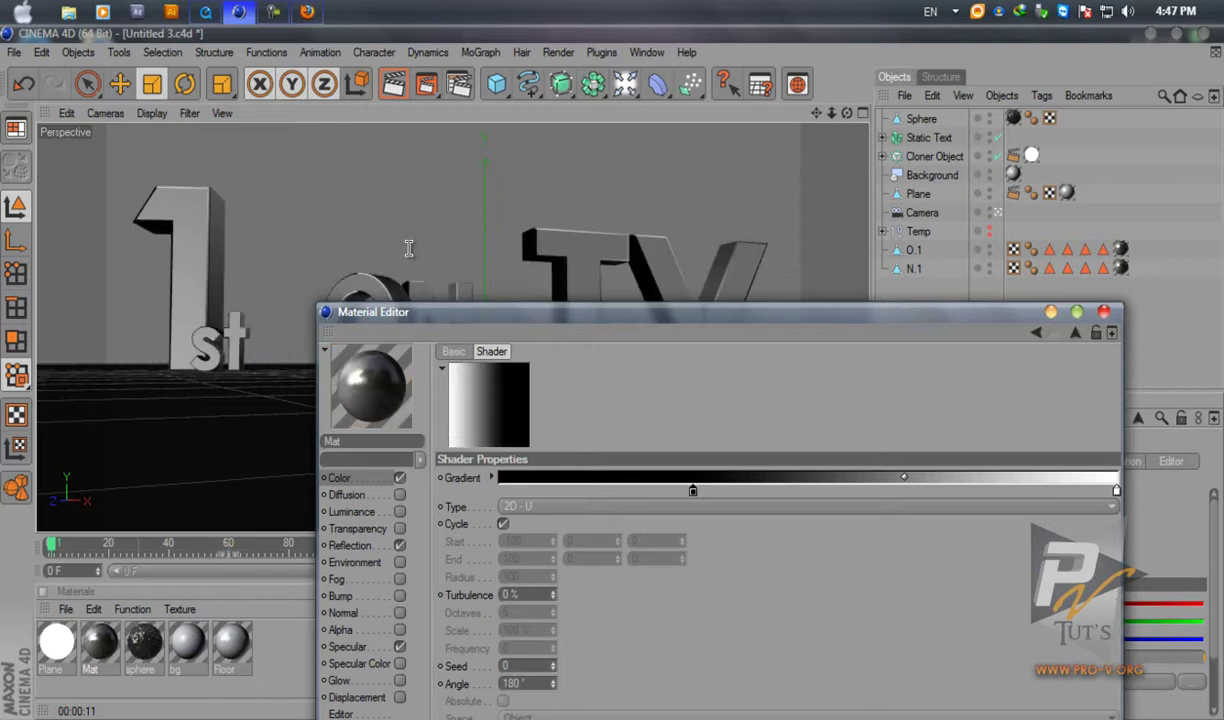
Try a gradient angle of -180°, then set the angle back to 0°.
{"action": "left_click_drag", "start_coordinate": [560, 312], "coordinate": [989, 72]}
{"action": "double_click", "coordinate": [942, 444]}
{"action": "type", "text": "-180"}
{"action": "key", "text": "Return"}
{"action": "double_click", "coordinate": [945, 444]}
{"action": "type", "text": "0"}
{"action": "key", "text": "Return"}
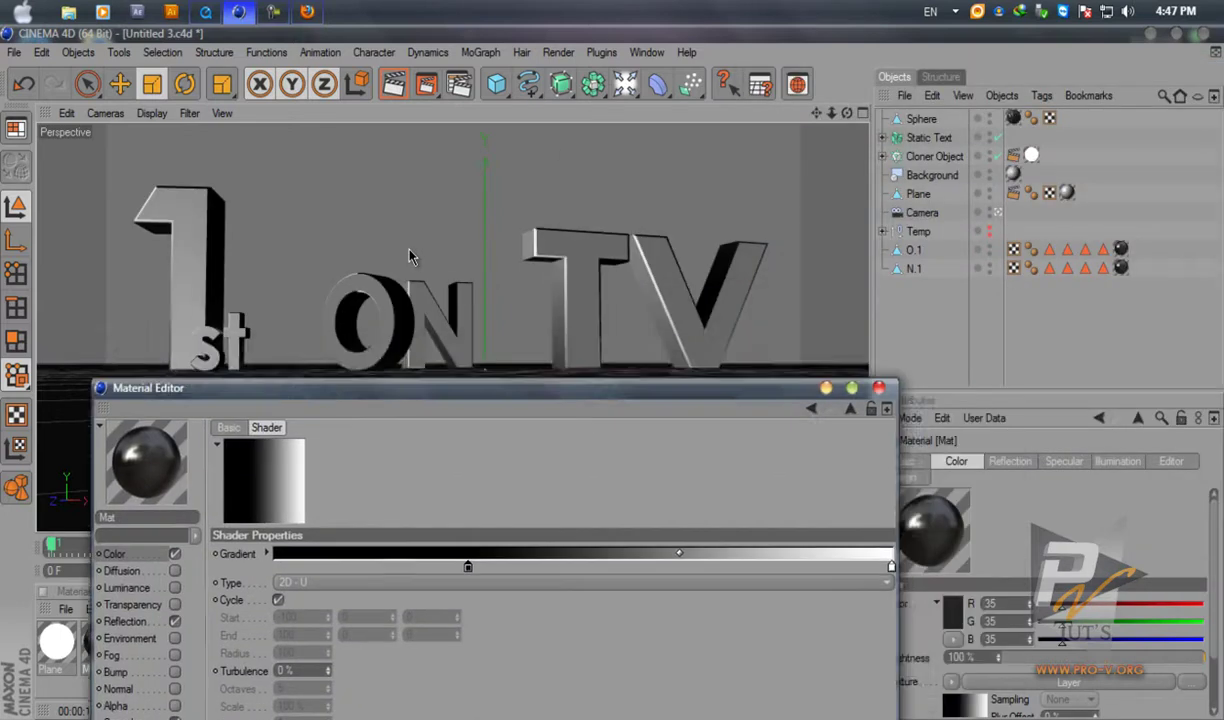
Narrow the gradient transition and reverse it by moving the white knot near the start and the black knot near the middle.
{"action": "left_click_drag", "start_coordinate": [891, 567], "coordinate": [567, 566]}
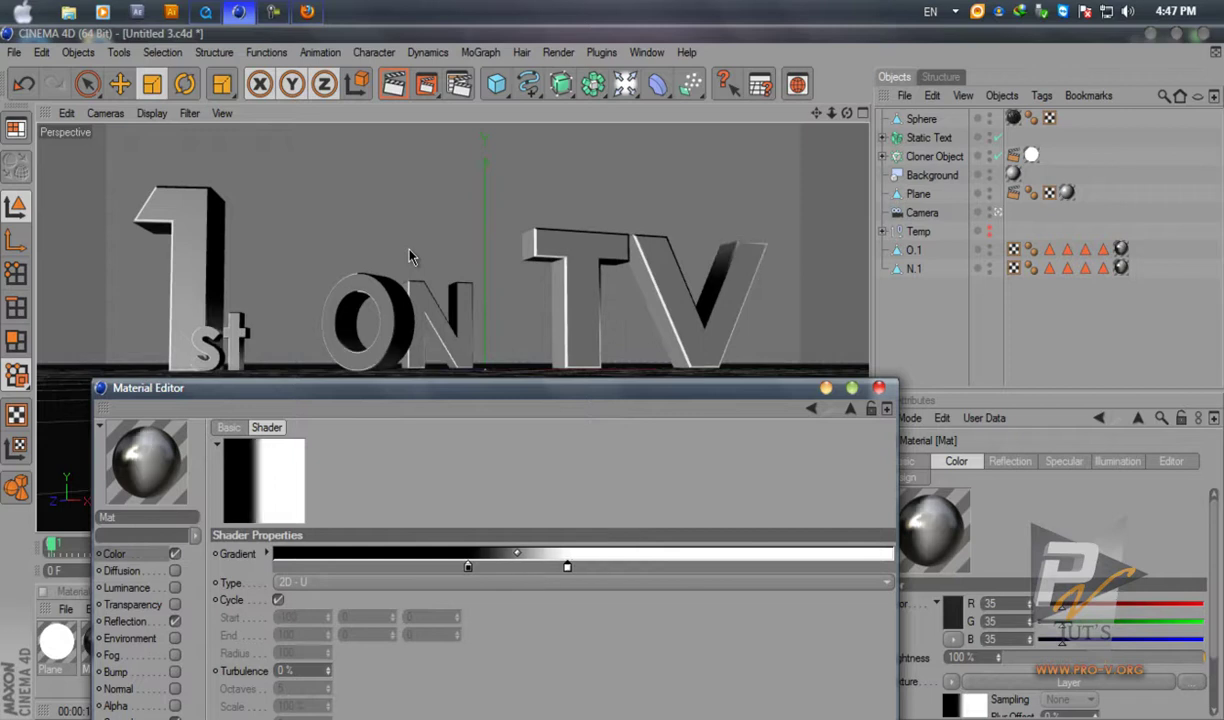
{"action": "left_click_drag", "start_coordinate": [567, 566], "coordinate": [531, 566]}
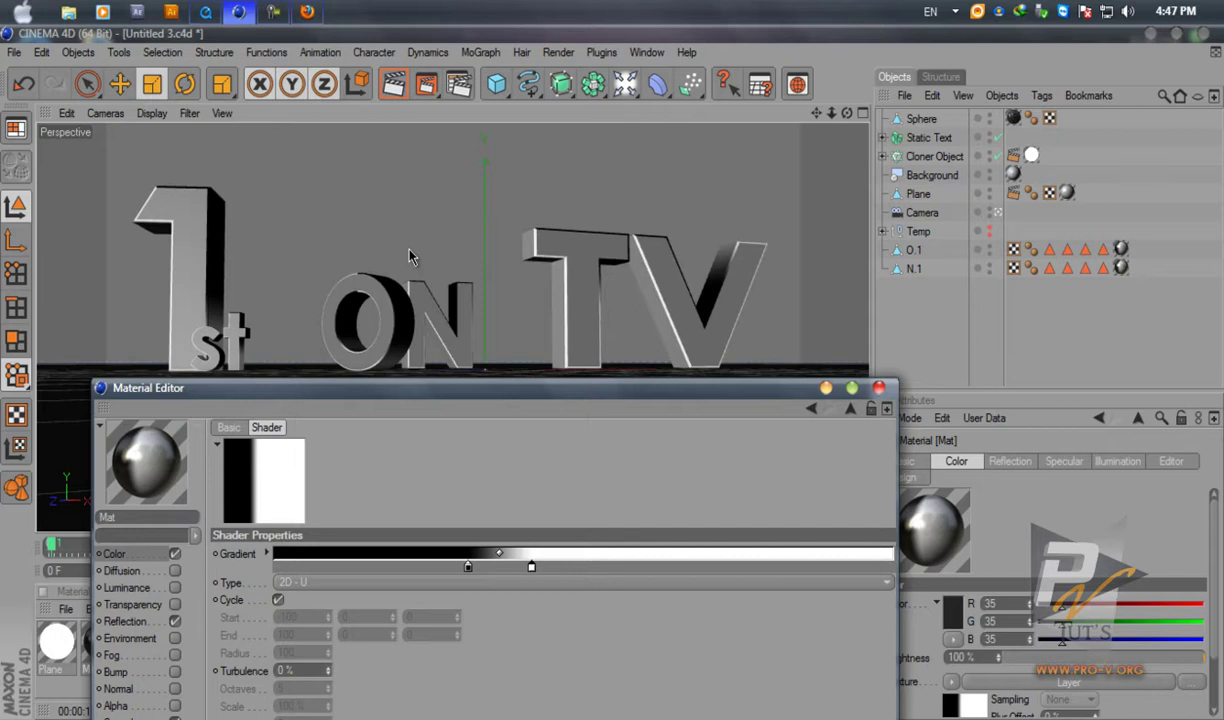
{"action": "left_click_drag", "start_coordinate": [467, 566], "coordinate": [354, 566]}
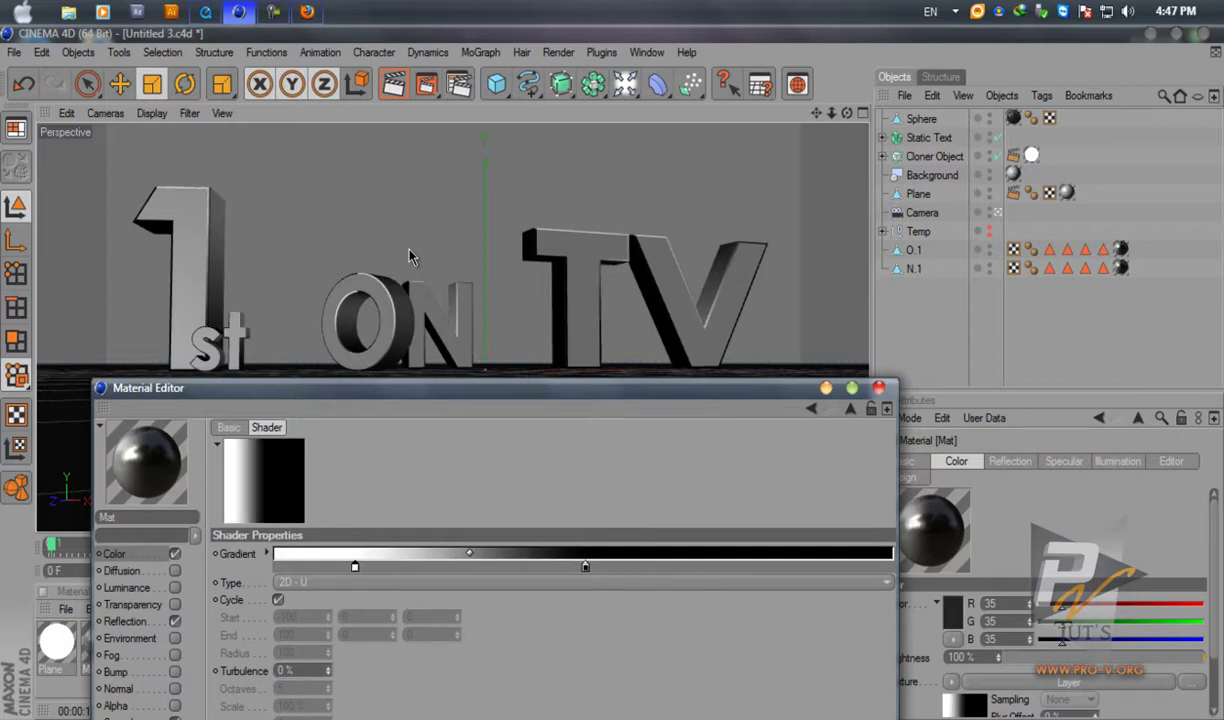
Clear the Layer texture from the Mat material's Color channel.
{"action": "left_click_drag", "start_coordinate": [300, 387], "coordinate": [724, 192]}
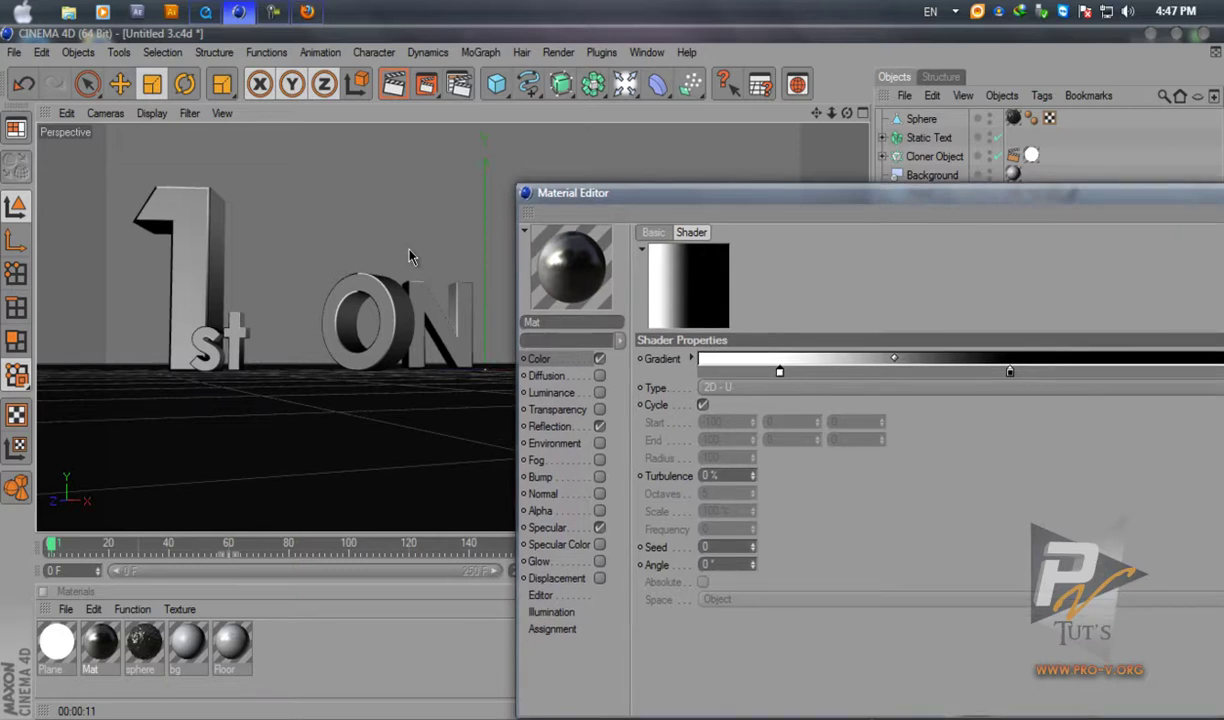
{"action": "left_click", "coordinate": [540, 359]}
{"action": "left_click", "coordinate": [710, 333]}
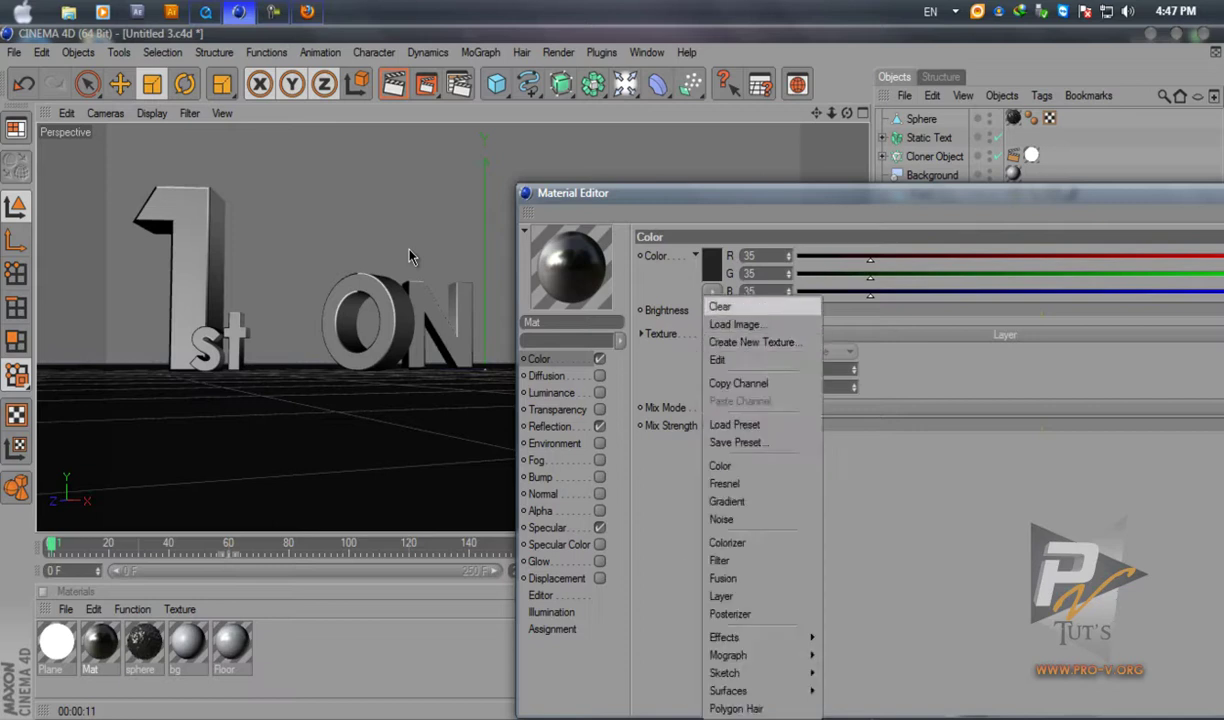
{"action": "left_click", "coordinate": [835, 385]}
Enable the Mat material's Bump channel and assign a Noise shader as its texture.
{"action": "left_click", "coordinate": [540, 476]}
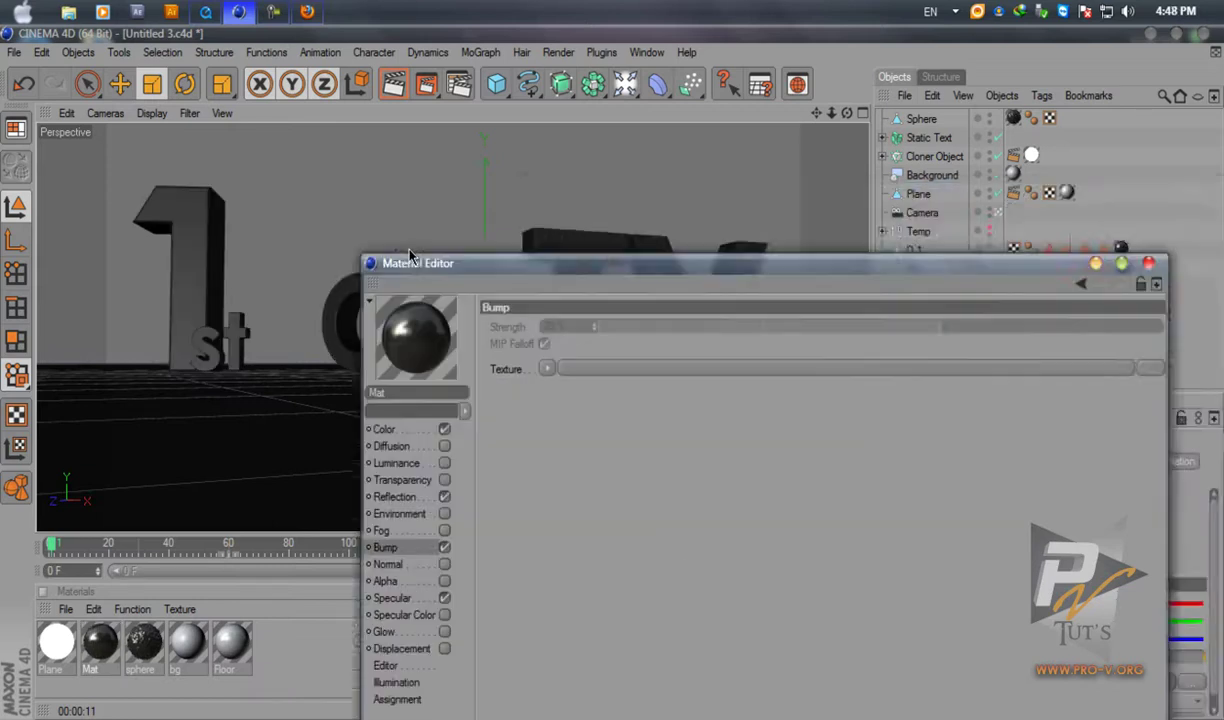
{"action": "mouse_move", "coordinate": [410, 259]}
{"action": "left_mouse_down"}
{"action": "mouse_move", "coordinate": [252, 451]}
{"action": "mouse_move", "coordinate": [367, 413]}
{"action": "mouse_move", "coordinate": [326, 432]}
{"action": "mouse_move", "coordinate": [373, 81]}
{"action": "mouse_move", "coordinate": [430, 105]}
{"action": "mouse_move", "coordinate": [422, 158]}
{"action": "left_mouse_up"}
{"action": "left_click", "coordinate": [559, 267]}
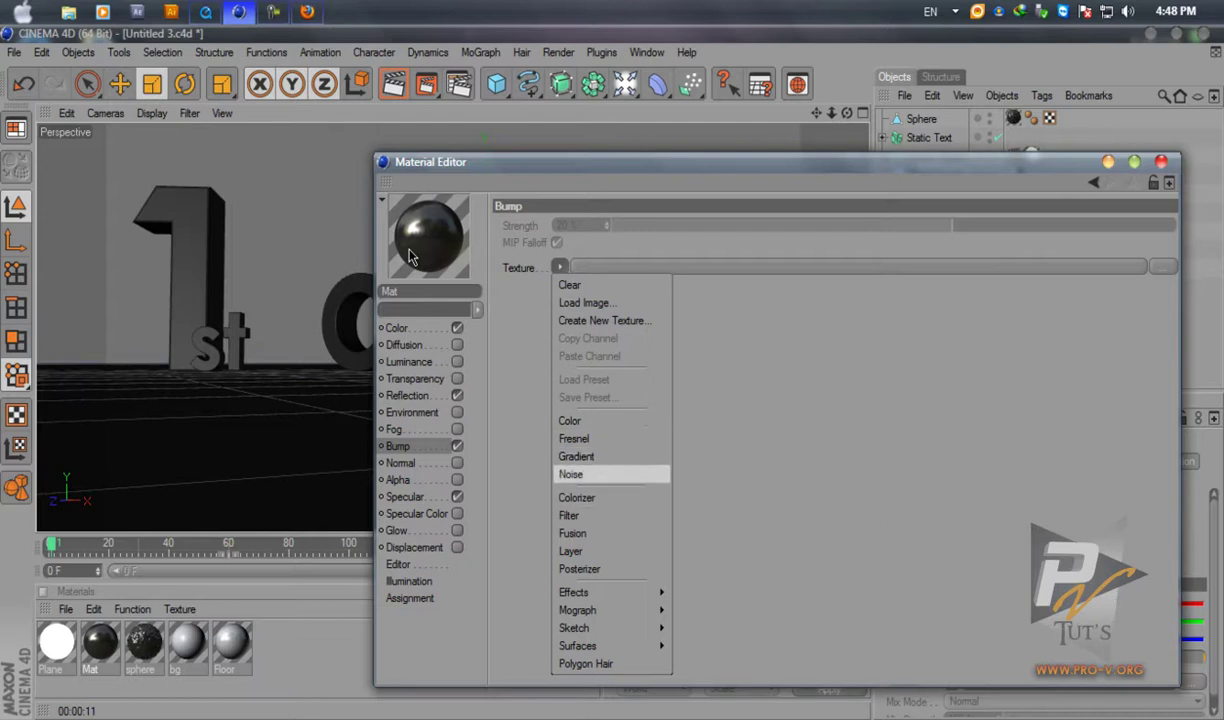
{"action": "left_click", "coordinate": [571, 475]}
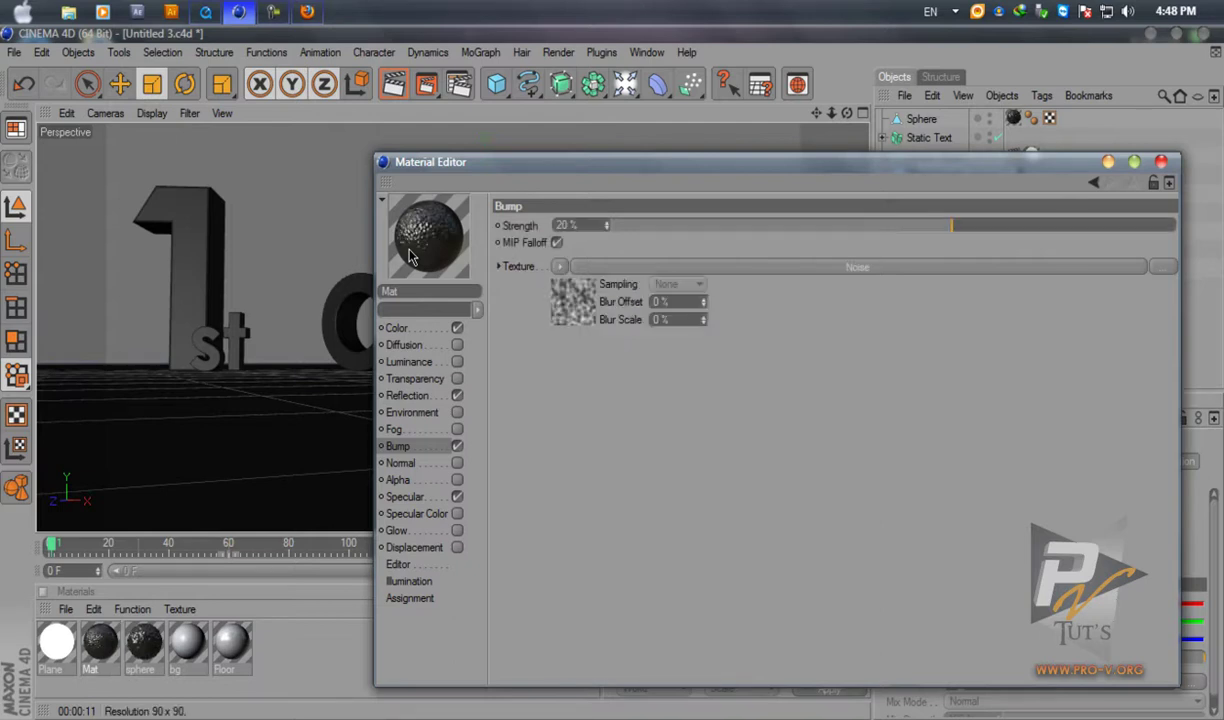
{"action": "left_click_drag", "start_coordinate": [600, 162], "coordinate": [642, 255]}
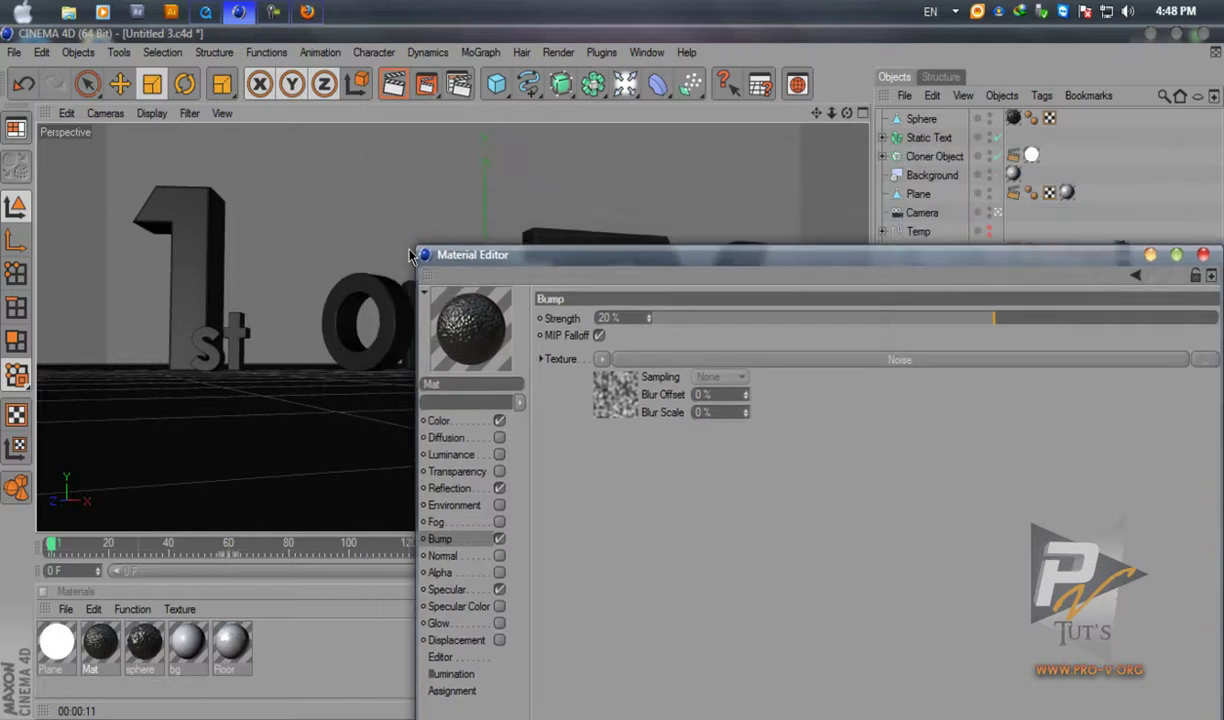
Lower the Mat bump strength and set the bump noise's Global Scale to 30 %.
{"action": "left_click_drag", "start_coordinate": [993, 318], "coordinate": [948, 318]}
{"action": "left_click", "coordinate": [900, 359]}
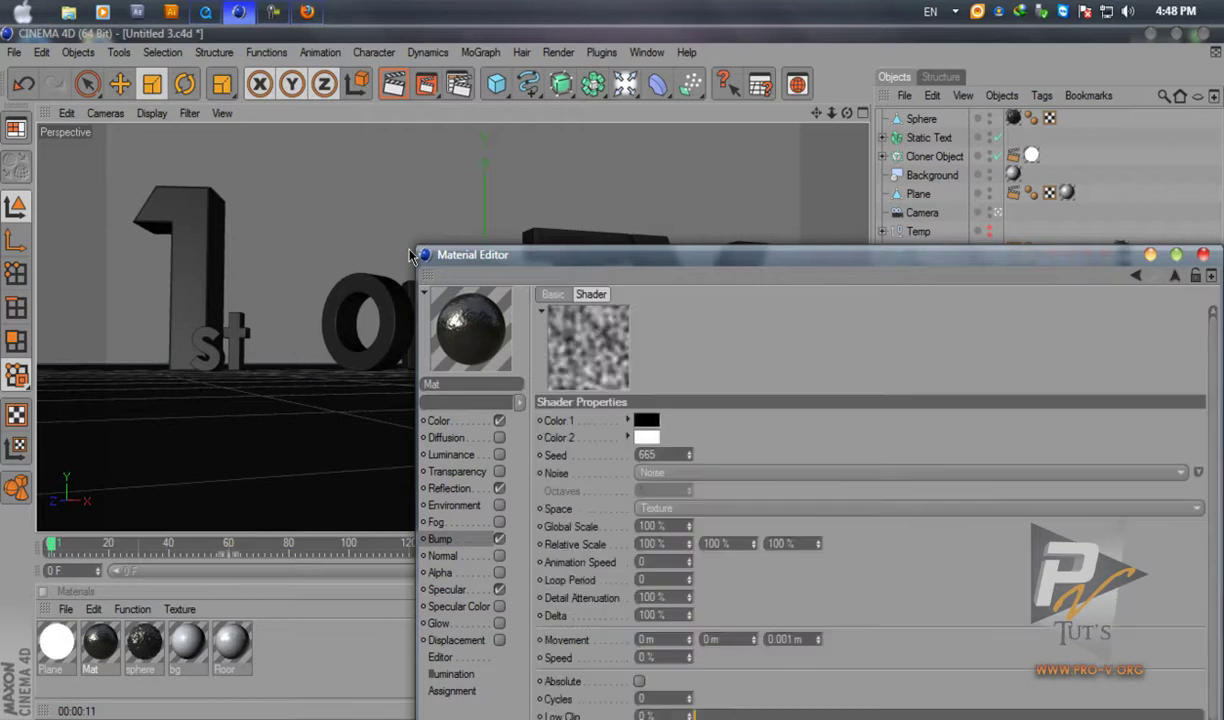
{"action": "double_click", "coordinate": [664, 526]}
{"action": "type", "text": "30"}
{"action": "key", "text": "Return"}
Stretch the bump noise into vertical streaks by setting its Relative Scale to 58 %, 1958 % and 75 %.
{"action": "left_click_drag", "start_coordinate": [754, 544], "coordinate": [754, 420]}
{"action": "left_click_drag", "start_coordinate": [754, 544], "coordinate": [754, 450]}
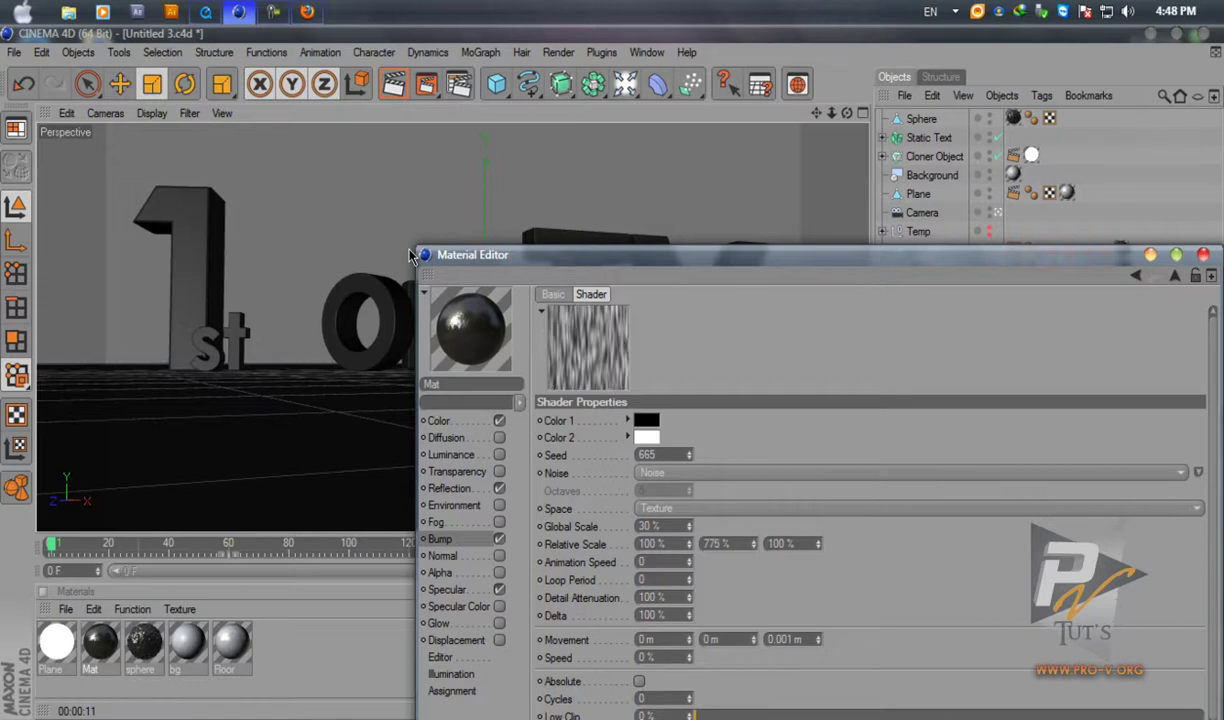
{"action": "type", "text": "1266"}
{"action": "key", "text": "Return"}
{"action": "type", "text": "1958"}
{"action": "key", "text": "Return"}
{"action": "type", "text": "58"}
{"action": "key", "text": "Return"}
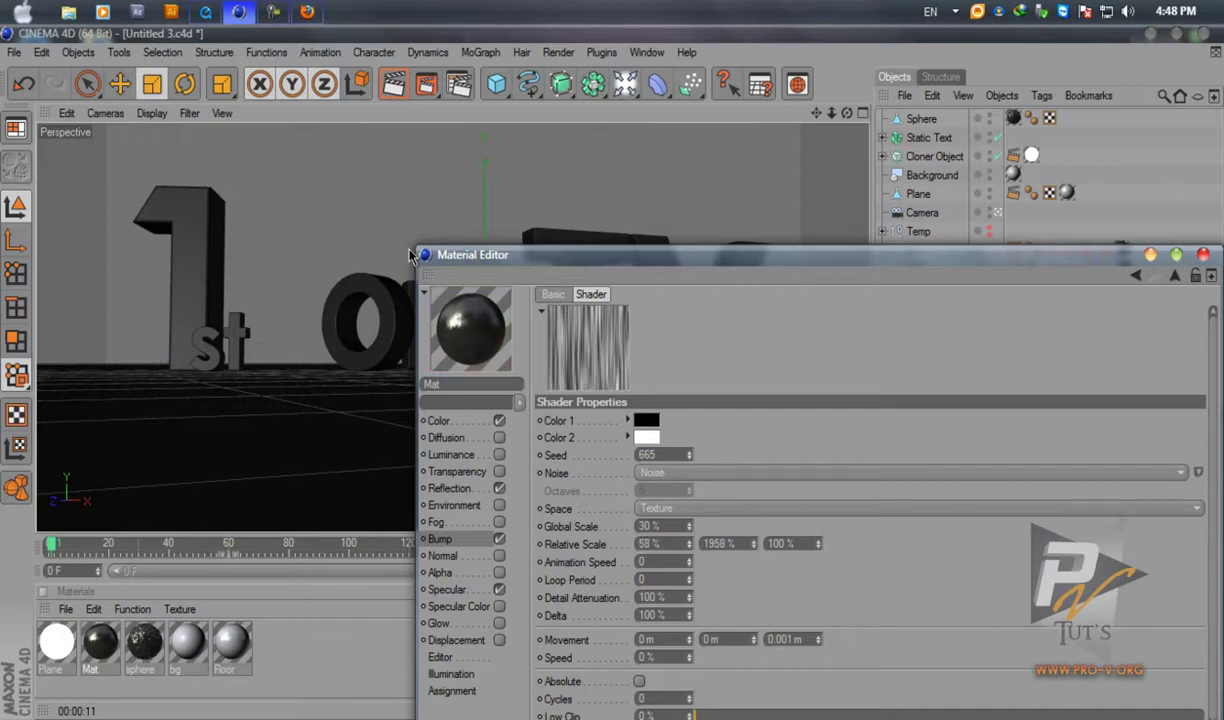
{"action": "type", "text": "75"}
{"action": "key", "text": "Return"}
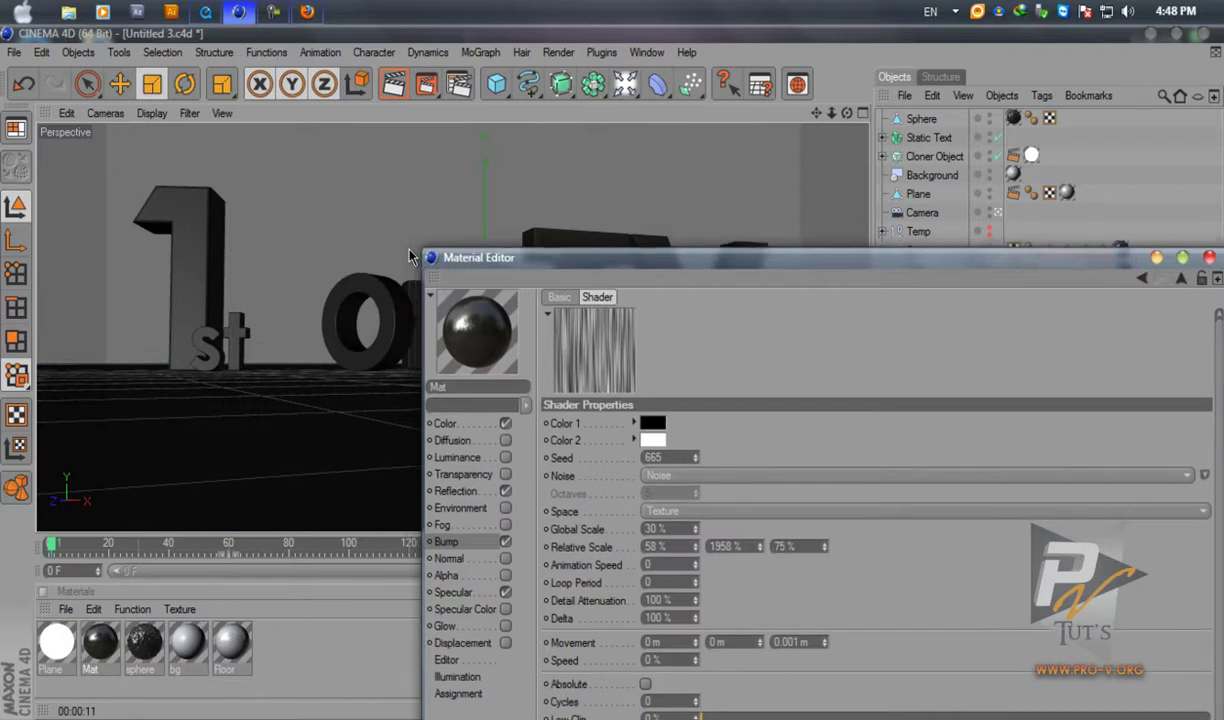
Render the scene to the Picture Viewer and compare the letters' surface with the reference video.
{"action": "key", "text": "shift+r"}
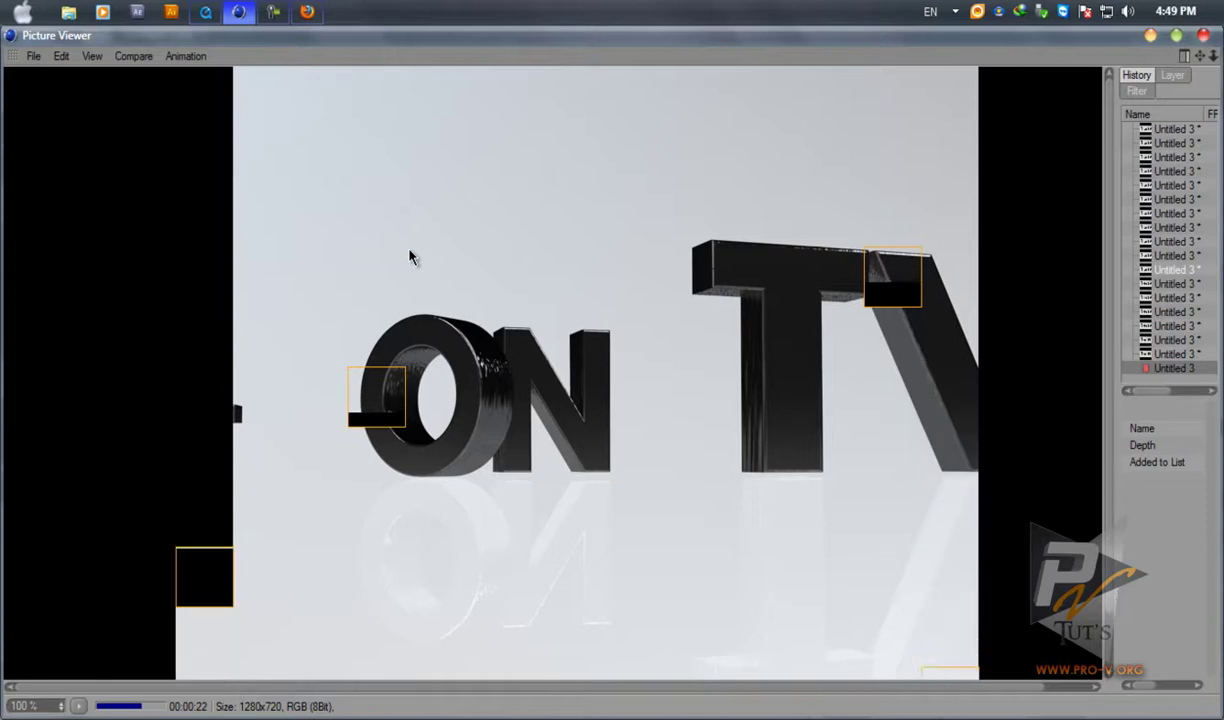
{"action": "key", "text": "alt+Tab"}
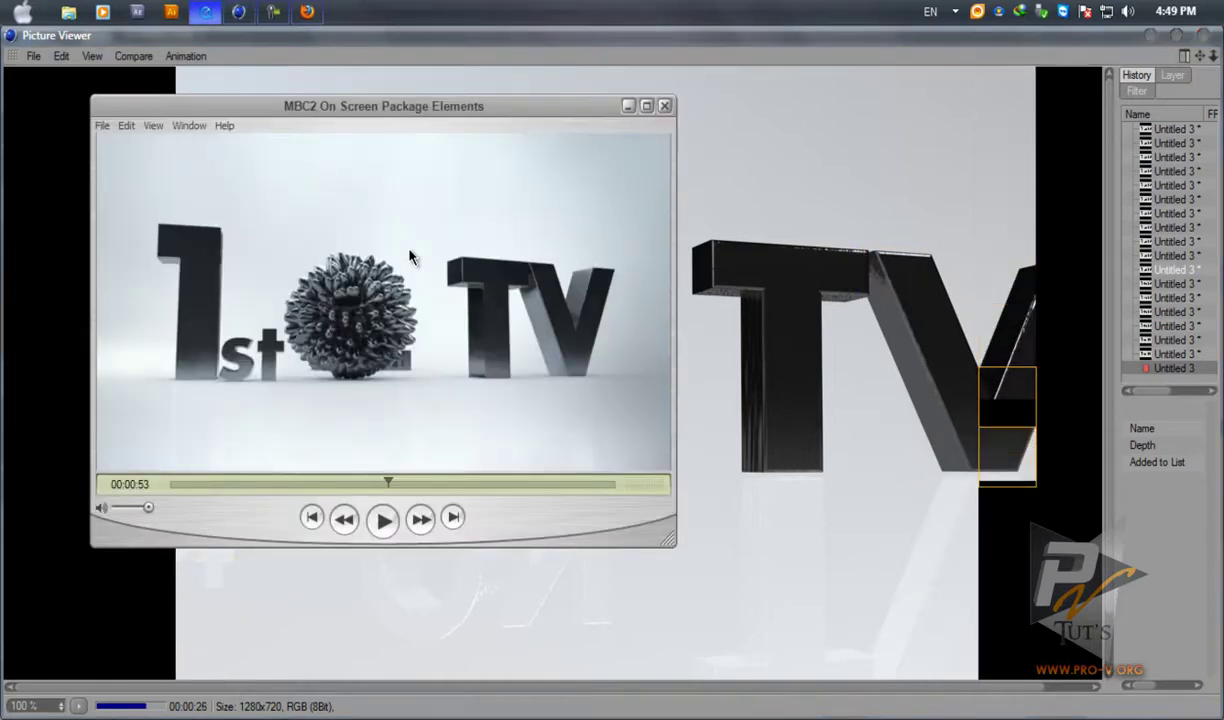
{"action": "key", "text": "alt+Tab"}
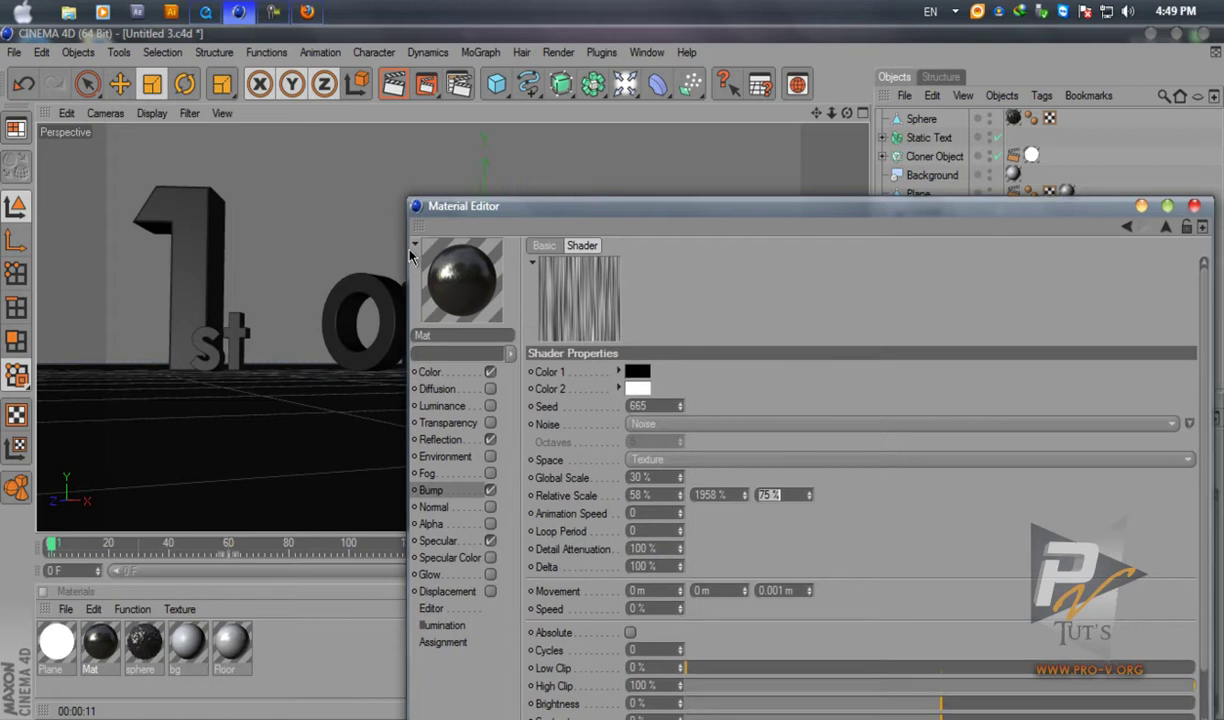
Shorten the bump noise streaks by reducing the second Relative Scale value to 285.999 %.
{"action": "left_click_drag", "start_coordinate": [744, 495], "coordinate": [744, 530]}
{"action": "type", "text": "1051"}
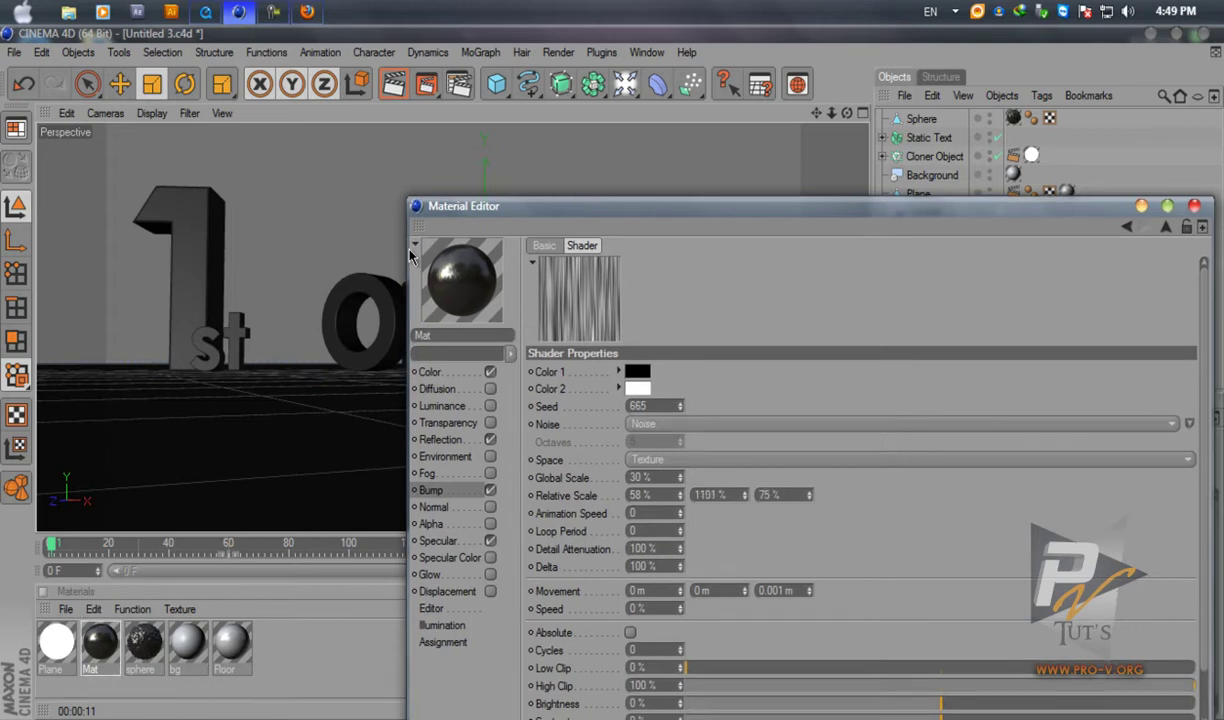
{"action": "key", "text": "Return"}
{"action": "type", "text": "415.999"}
{"action": "key", "text": "Return"}
{"action": "type", "text": "229.999"}
{"action": "key", "text": "Return"}
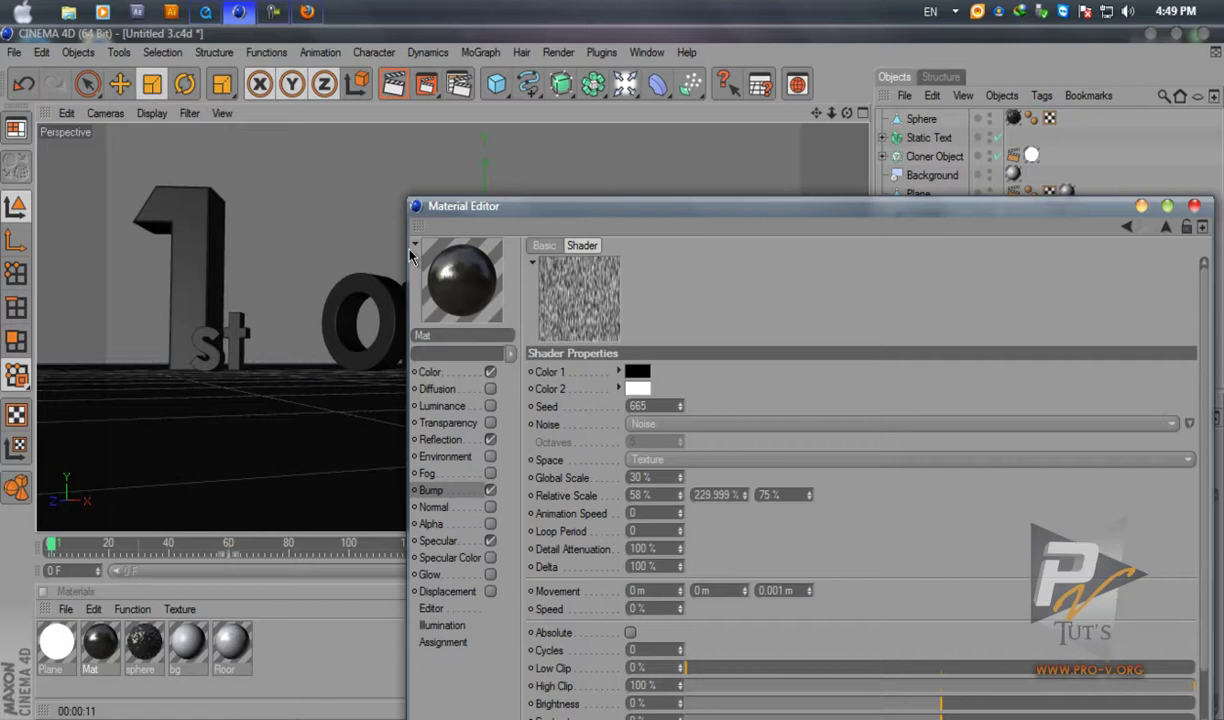
{"action": "type", "text": "285.999"}
{"action": "key", "text": "Return"}
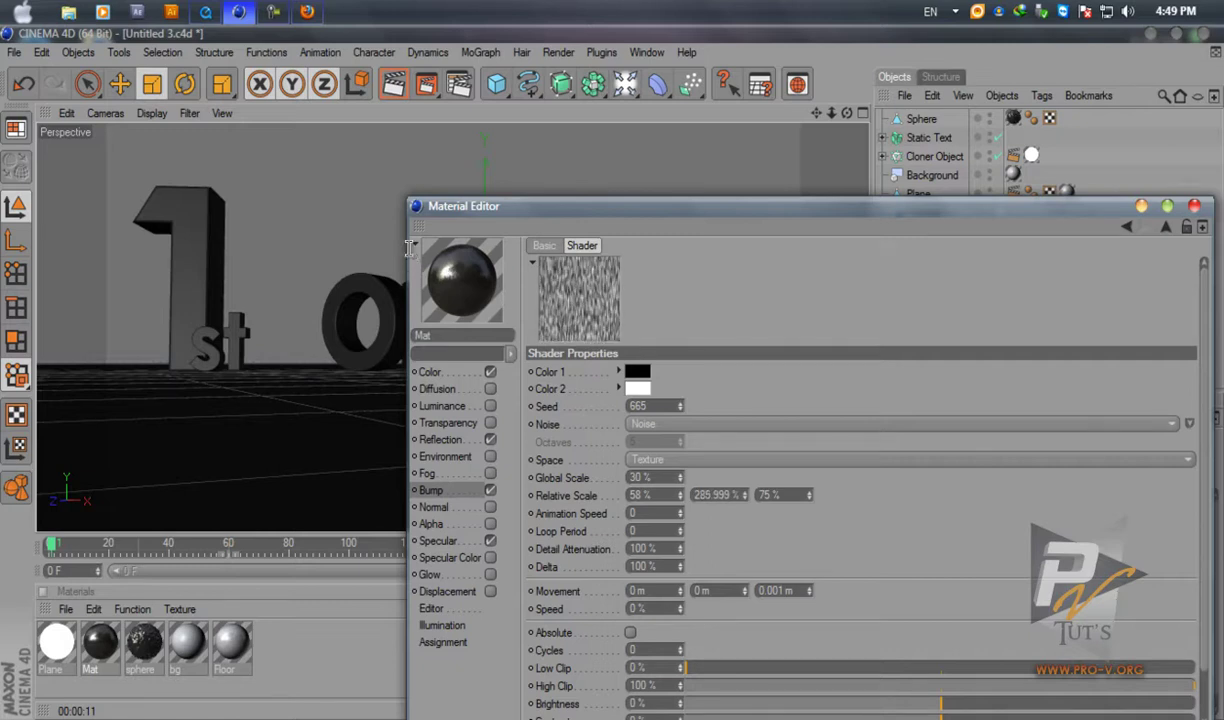
Set the bump noise's Global Scale to 149 % and its first two Relative Scale values to 41 % and 426.999 %.
{"action": "type", "text": "149"}
{"action": "key", "text": "Return"}
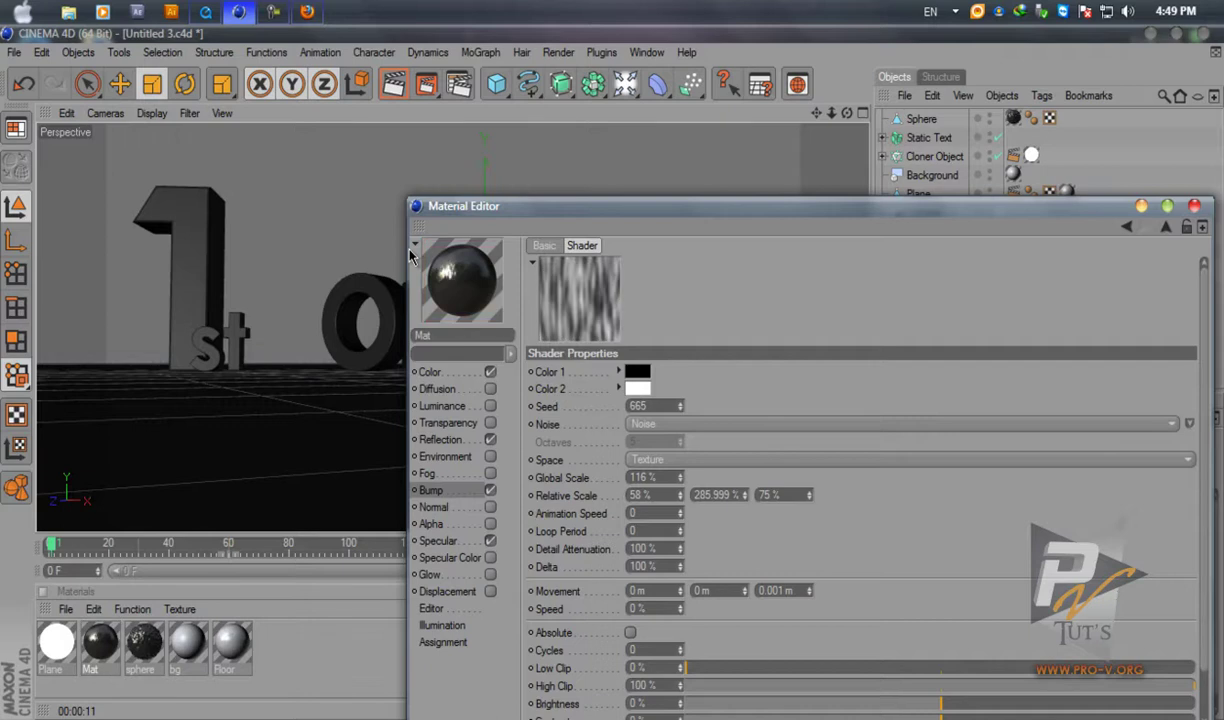
{"action": "type", "text": "363.999"}
{"action": "key", "text": "Return"}
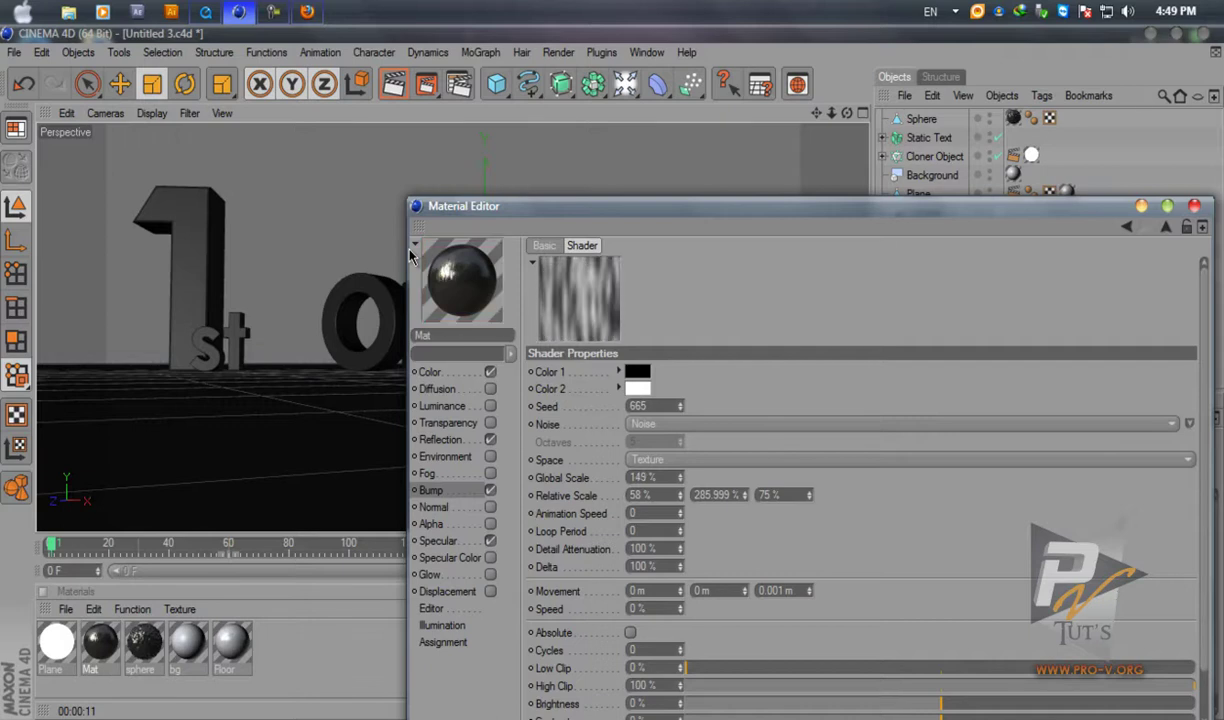
{"action": "type", "text": "426.999"}
{"action": "key", "text": "Return"}
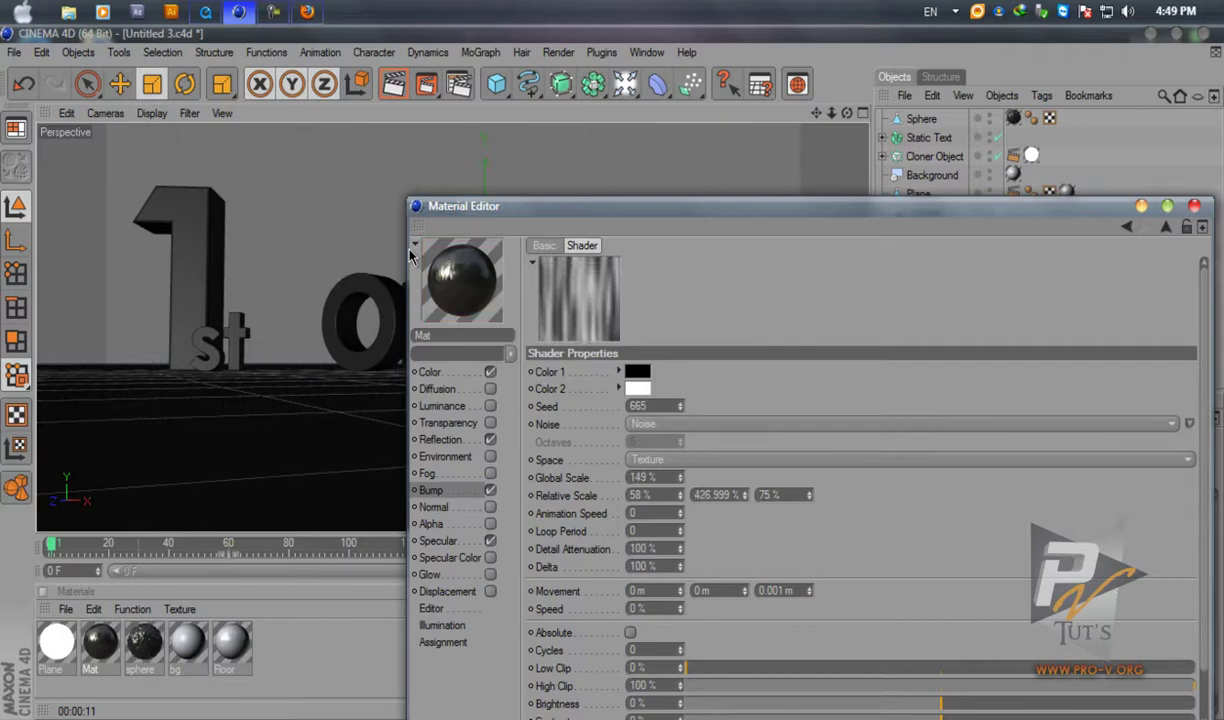
{"action": "type", "text": "46"}
{"action": "key", "text": "Return"}
{"action": "mouse_move", "coordinate": [640, 206]}
{"action": "left_mouse_down"}
{"action": "mouse_move", "coordinate": [788, 187]}
{"action": "mouse_move", "coordinate": [645, 108]}
{"action": "left_mouse_up"}
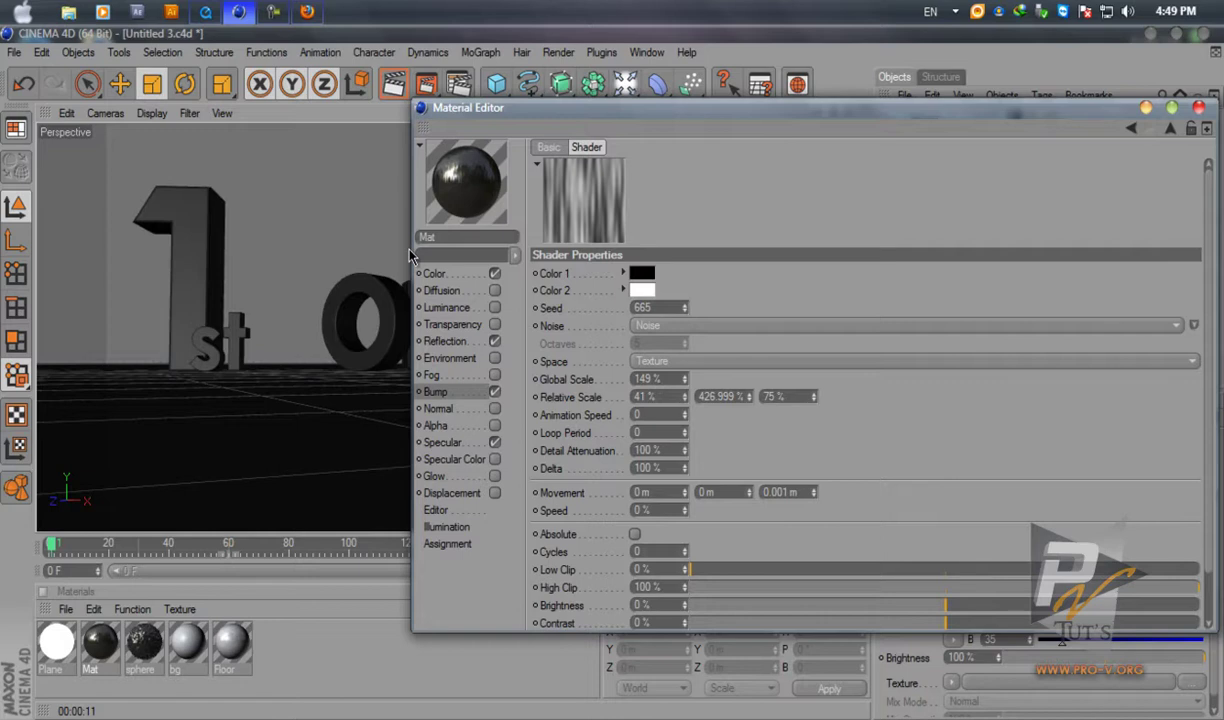
Wrap the letter material's bump noise in a Layer shader and add a Gradient layer above the noise.
{"action": "left_click_drag", "start_coordinate": [645, 108], "coordinate": [649, 129]}
{"action": "left_click", "coordinate": [441, 412]}
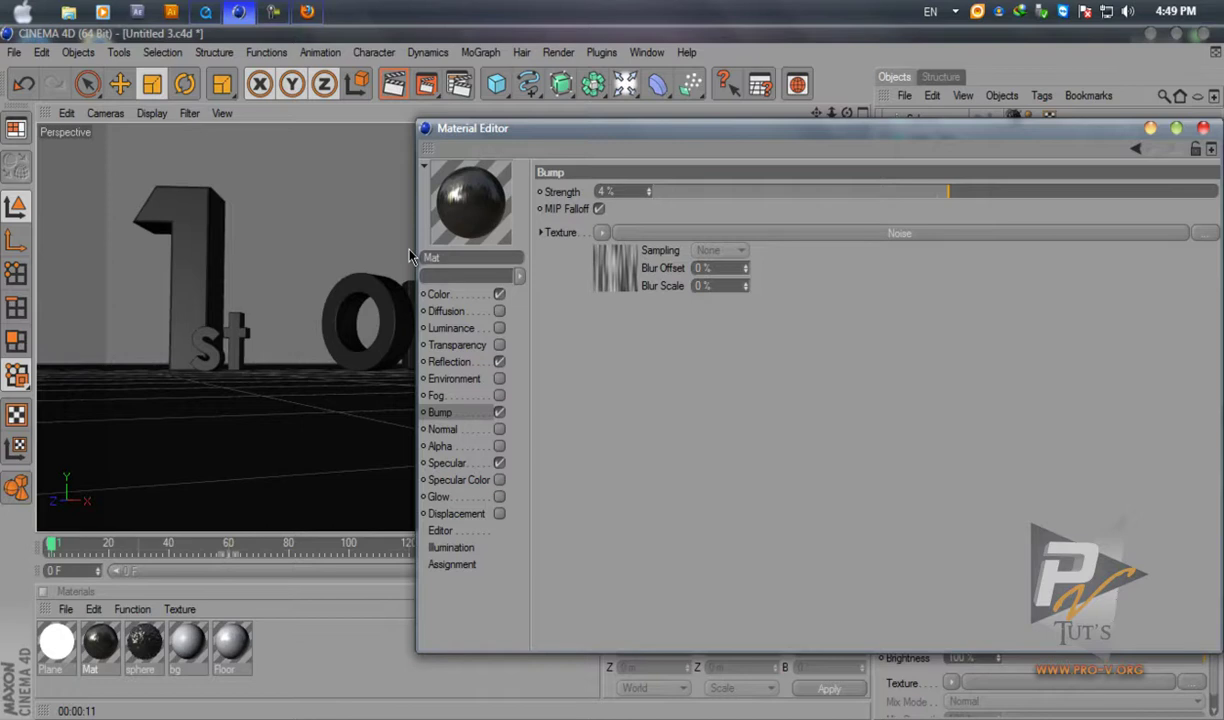
{"action": "mouse_move", "coordinate": [640, 128]}
{"action": "left_mouse_down"}
{"action": "mouse_move", "coordinate": [525, 412]}
{"action": "mouse_move", "coordinate": [607, 164]}
{"action": "left_mouse_up"}
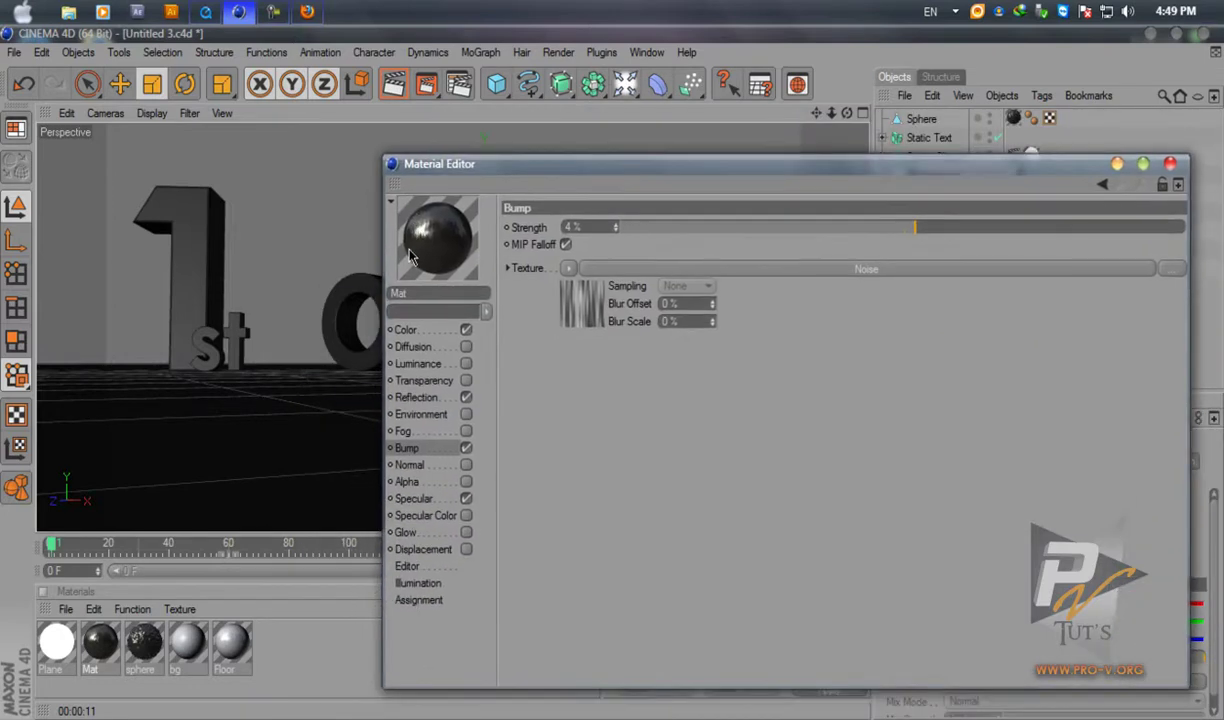
{"action": "left_click", "coordinate": [569, 268]}
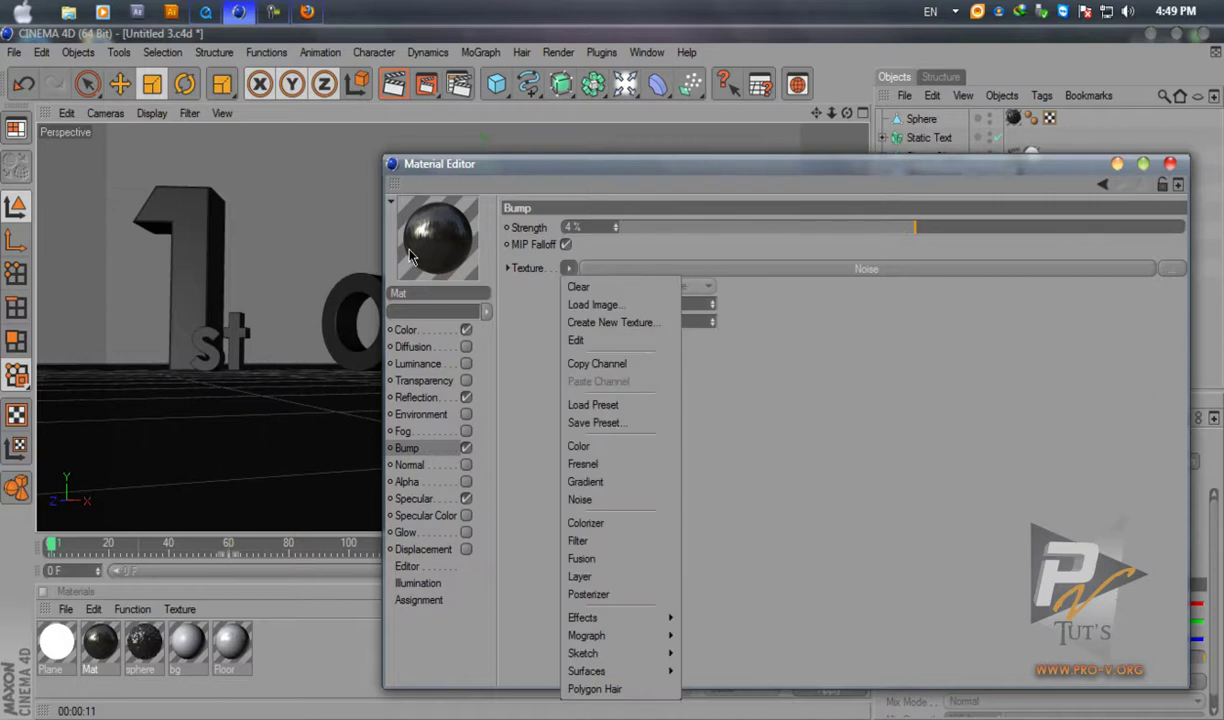
{"action": "left_click", "coordinate": [580, 576]}
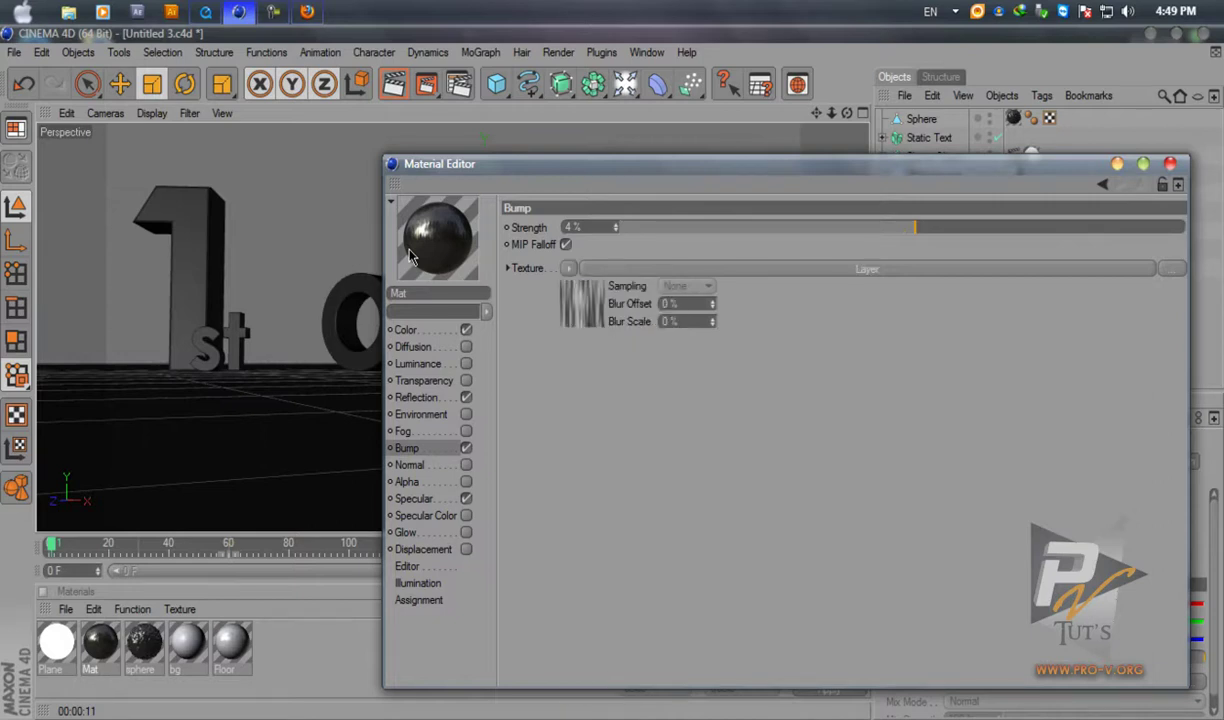
{"action": "left_click", "coordinate": [867, 268]}
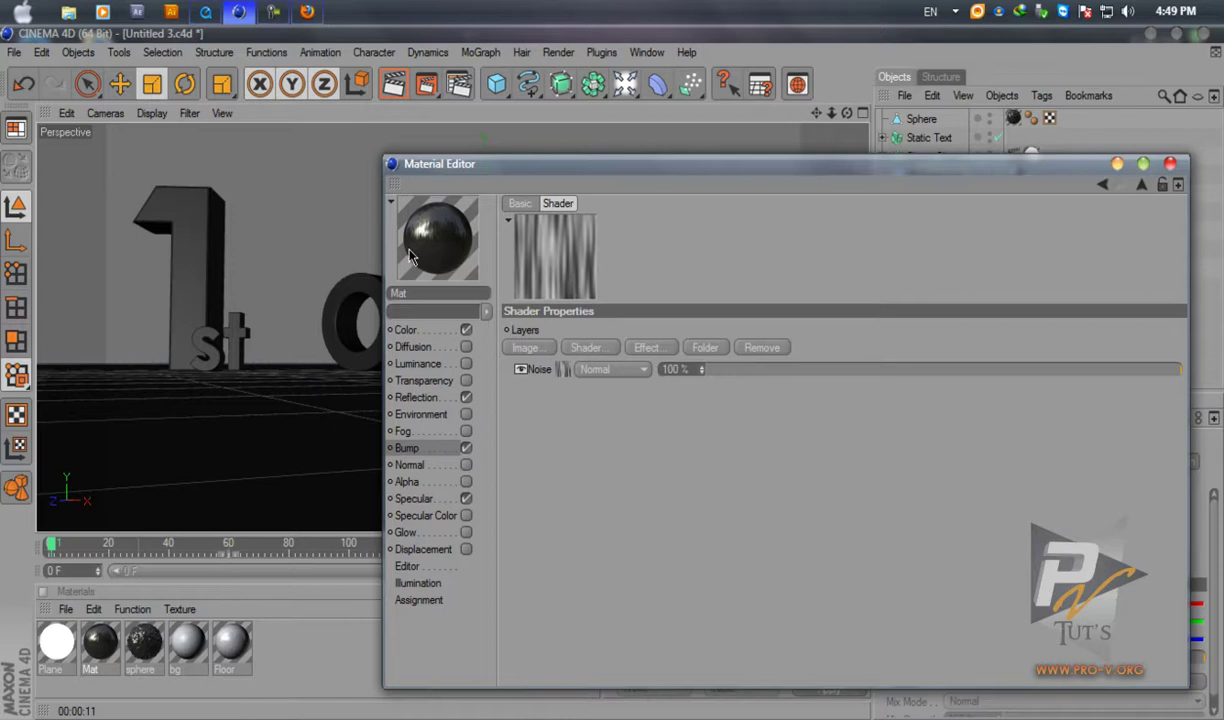
{"action": "left_click", "coordinate": [589, 348]}
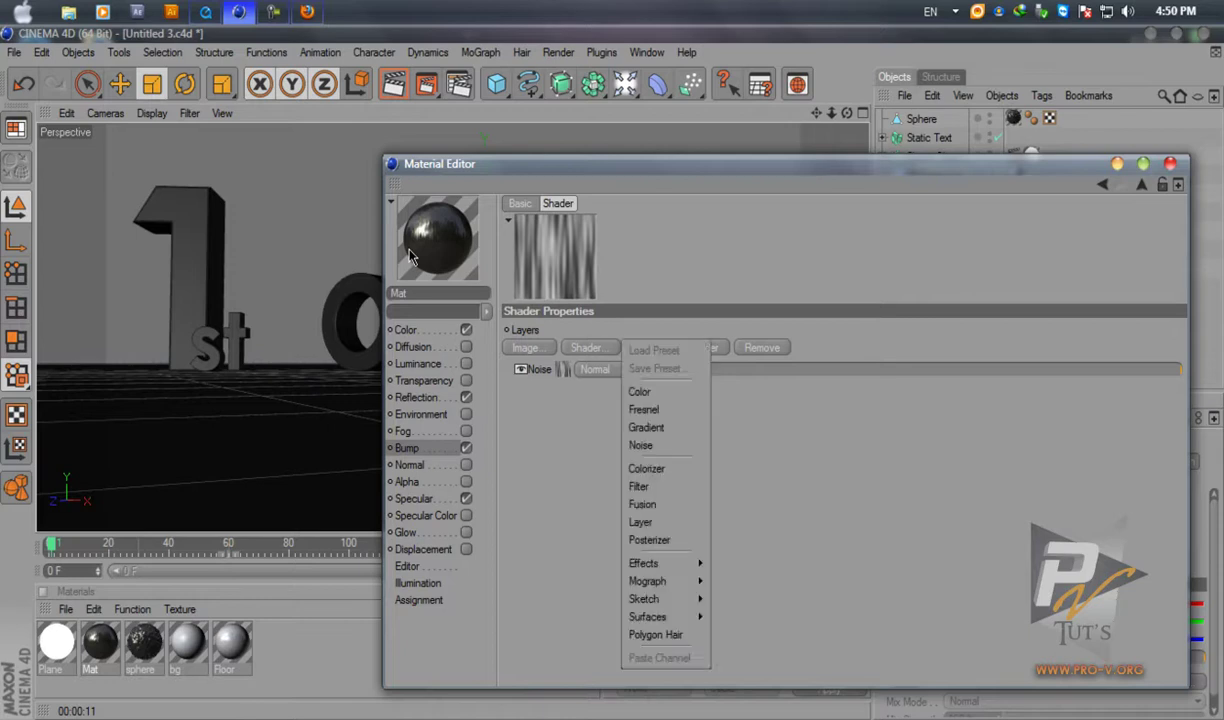
{"action": "left_click", "coordinate": [646, 427]}
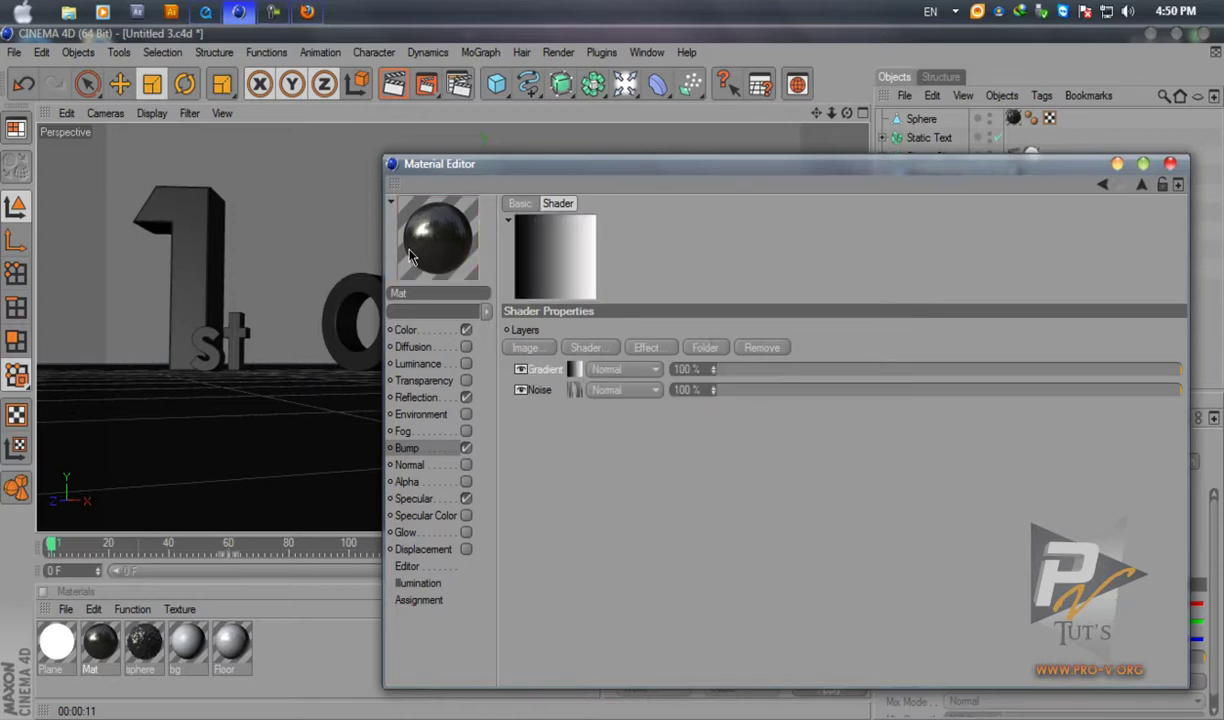
Set the gradient's type to 2D - V and blend its layer over the noise in Screen mode.
{"action": "left_click", "coordinate": [574, 369]}
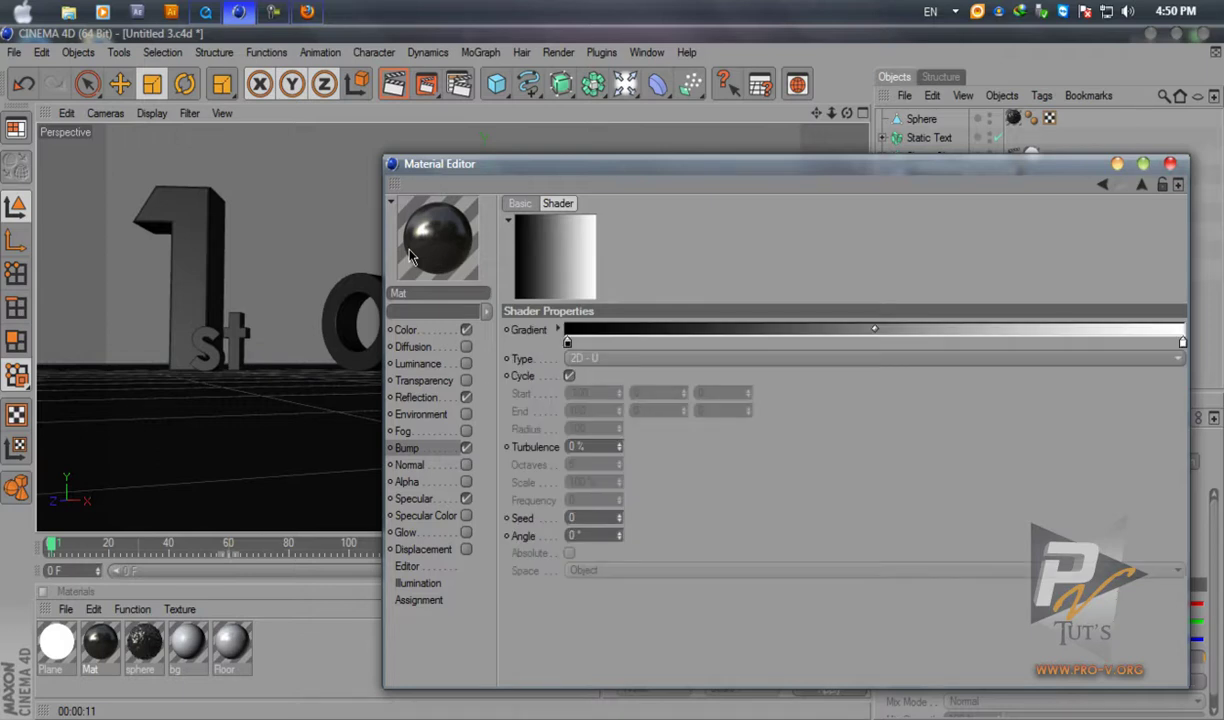
{"action": "left_click", "coordinate": [640, 358]}
{"action": "left_click", "coordinate": [640, 393]}
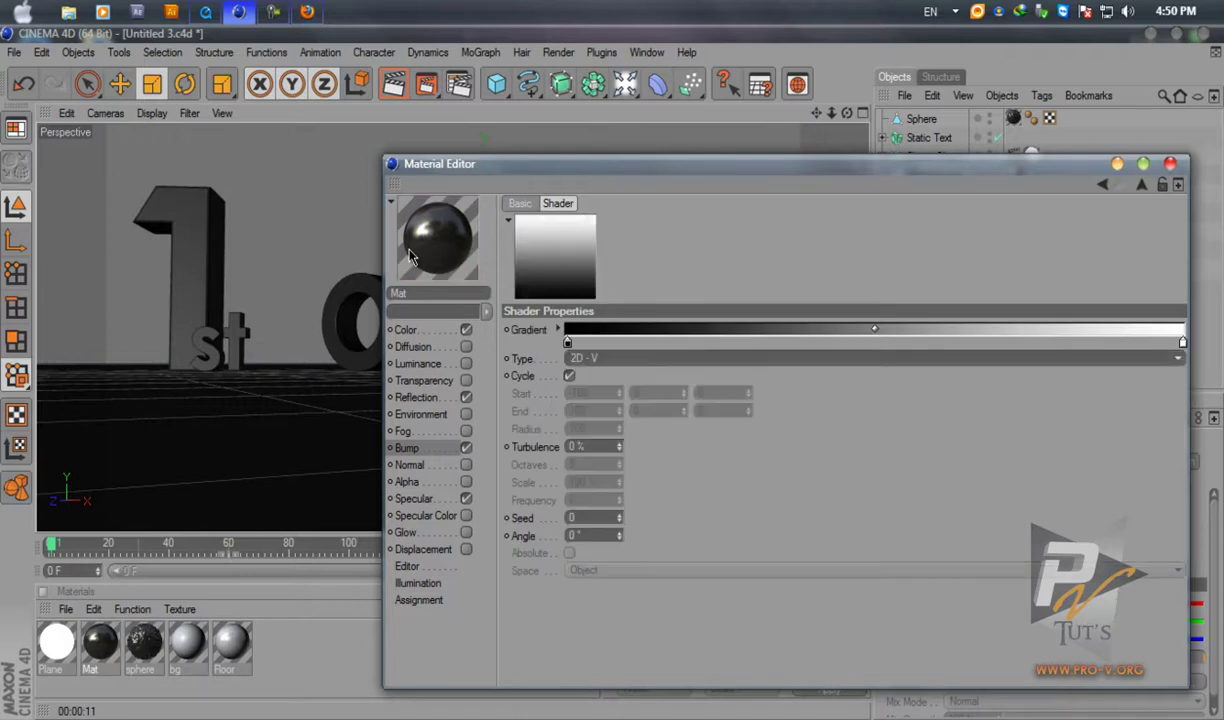
{"action": "left_click", "coordinate": [1103, 184]}
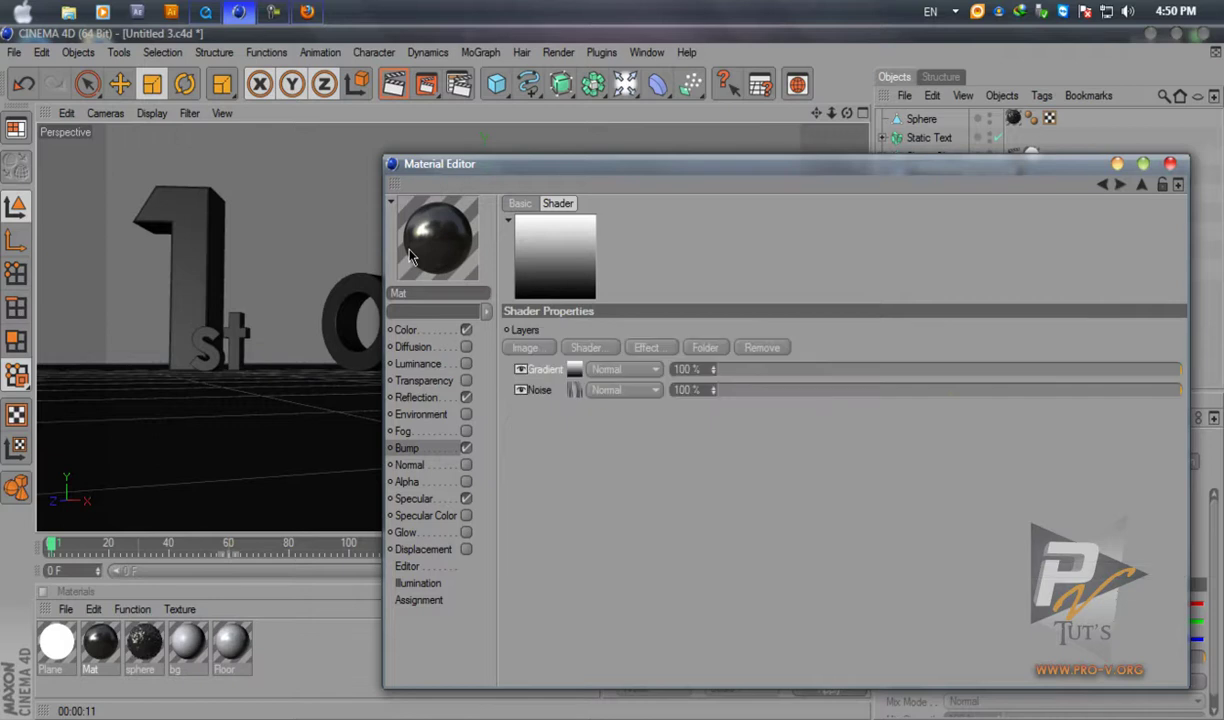
{"action": "left_click", "coordinate": [624, 371]}
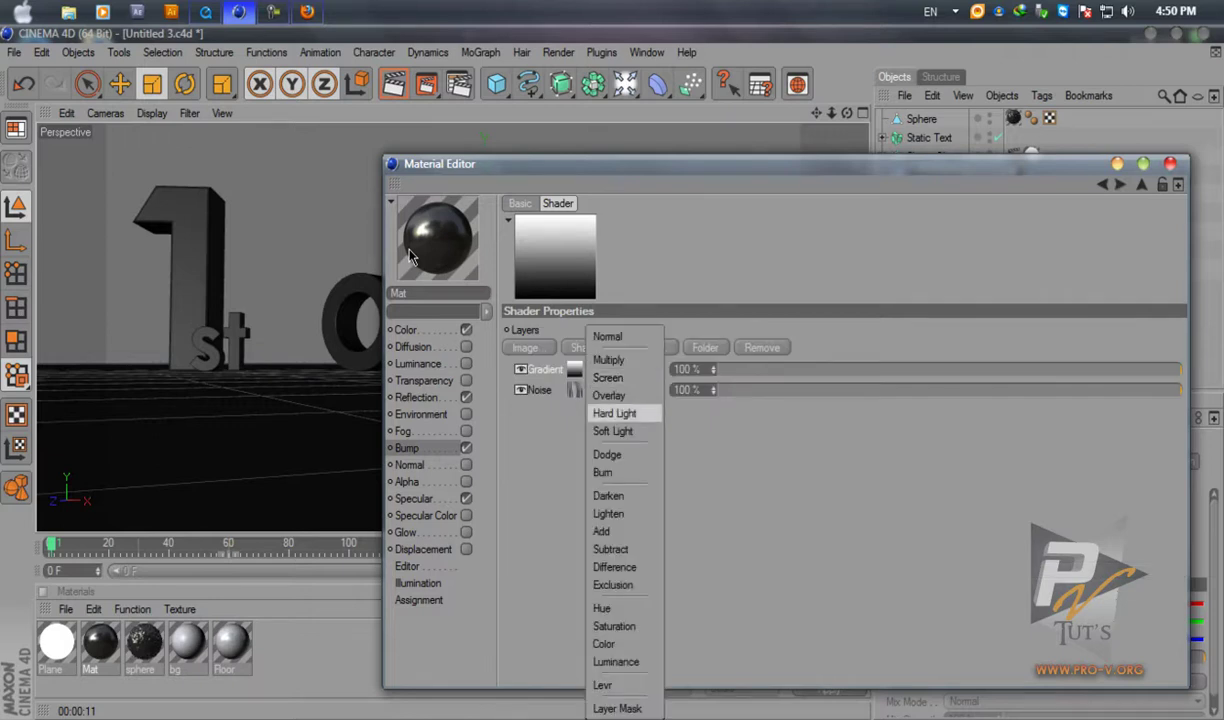
{"action": "left_click", "coordinate": [612, 378]}
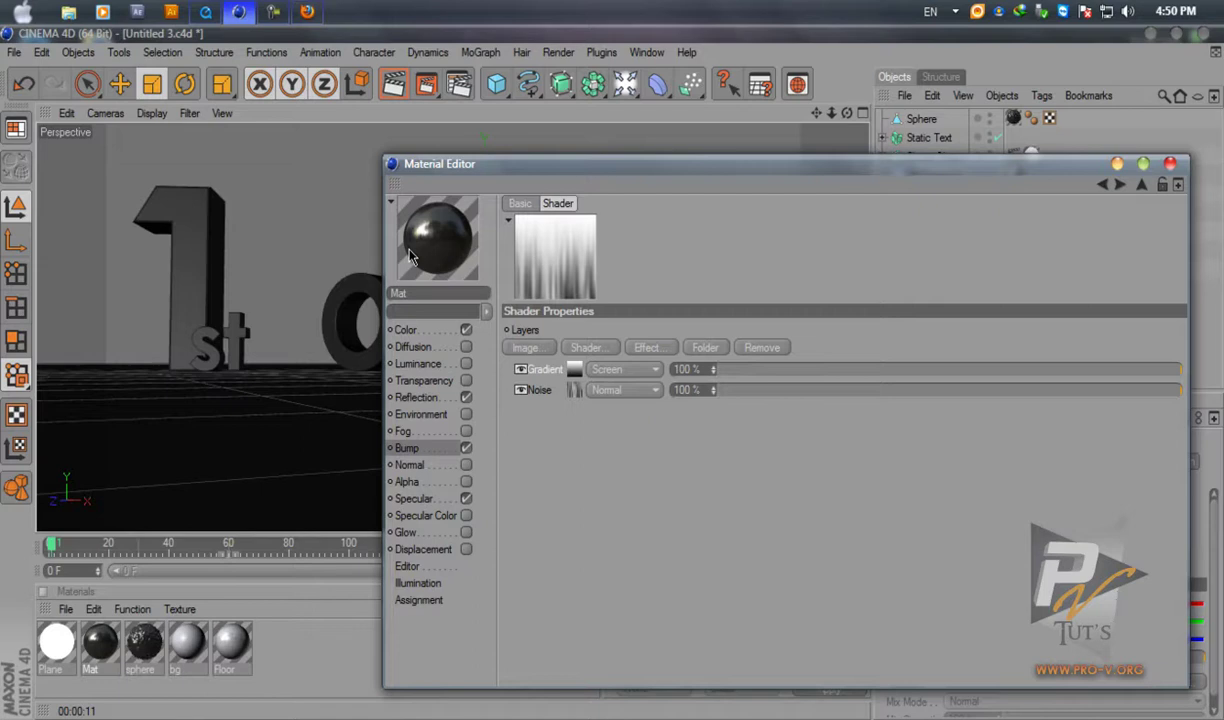
Narrow the gradient's transition by moving its white and black knots inward, each by about a tenth of the bar.
{"action": "mouse_move", "coordinate": [640, 164]}
{"action": "left_mouse_down"}
{"action": "mouse_move", "coordinate": [707, 164]}
{"action": "mouse_move", "coordinate": [588, 165]}
{"action": "left_mouse_up"}
{"action": "left_click", "coordinate": [627, 371]}
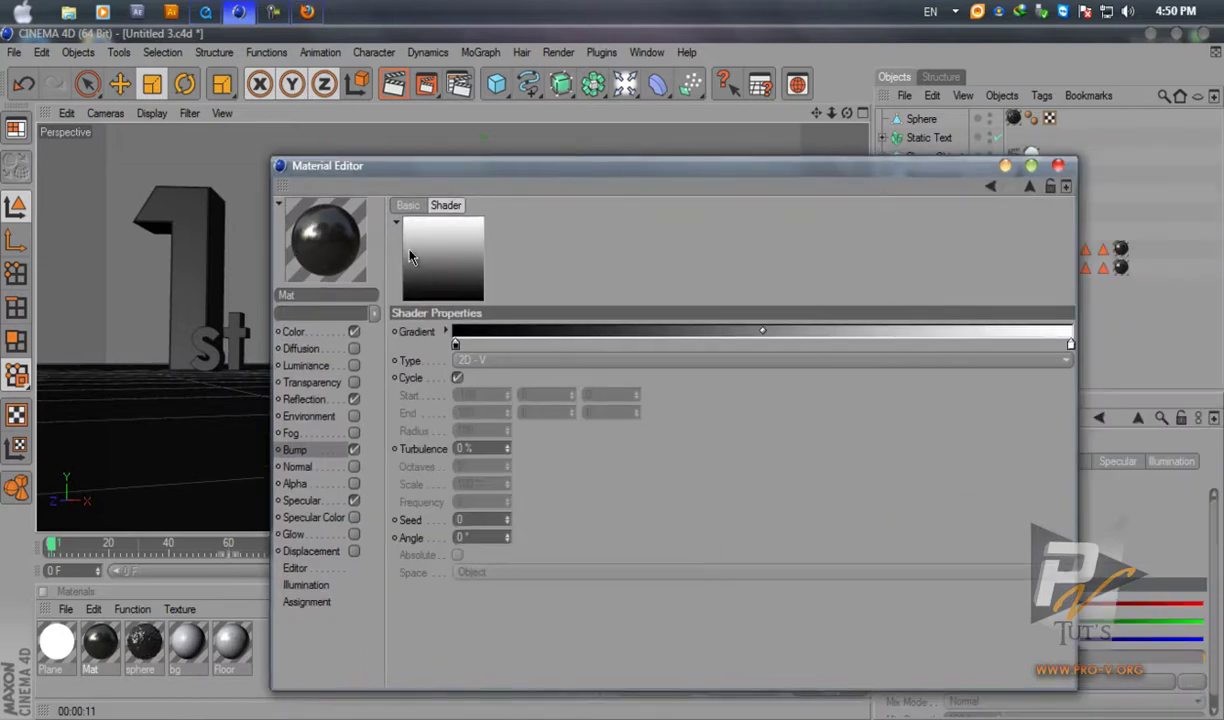
{"action": "left_click_drag", "start_coordinate": [1070, 344], "coordinate": [1003, 344]}
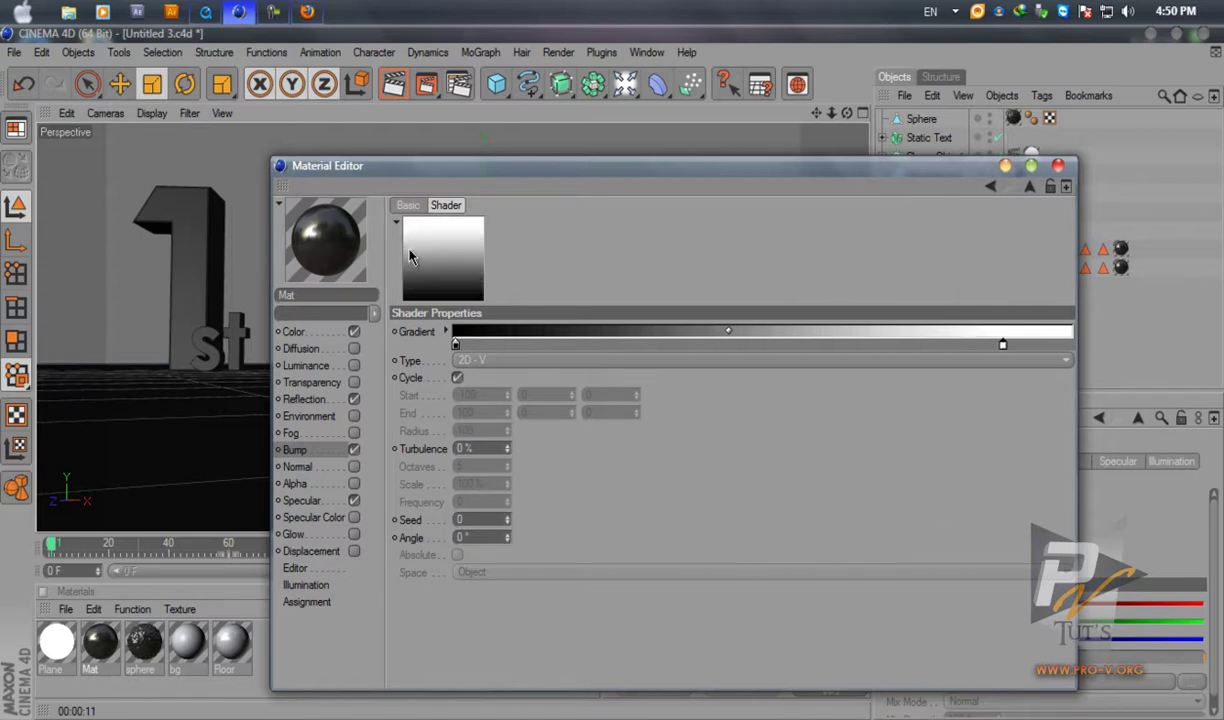
{"action": "left_click_drag", "start_coordinate": [455, 344], "coordinate": [512, 344]}
Set the bump strength to 8 % and enlarge the material preview to Huge.
{"action": "left_click", "coordinate": [295, 450]}
{"action": "double_click", "coordinate": [461, 229]}
{"action": "type", "text": "8"}
{"action": "key", "text": "Return"}
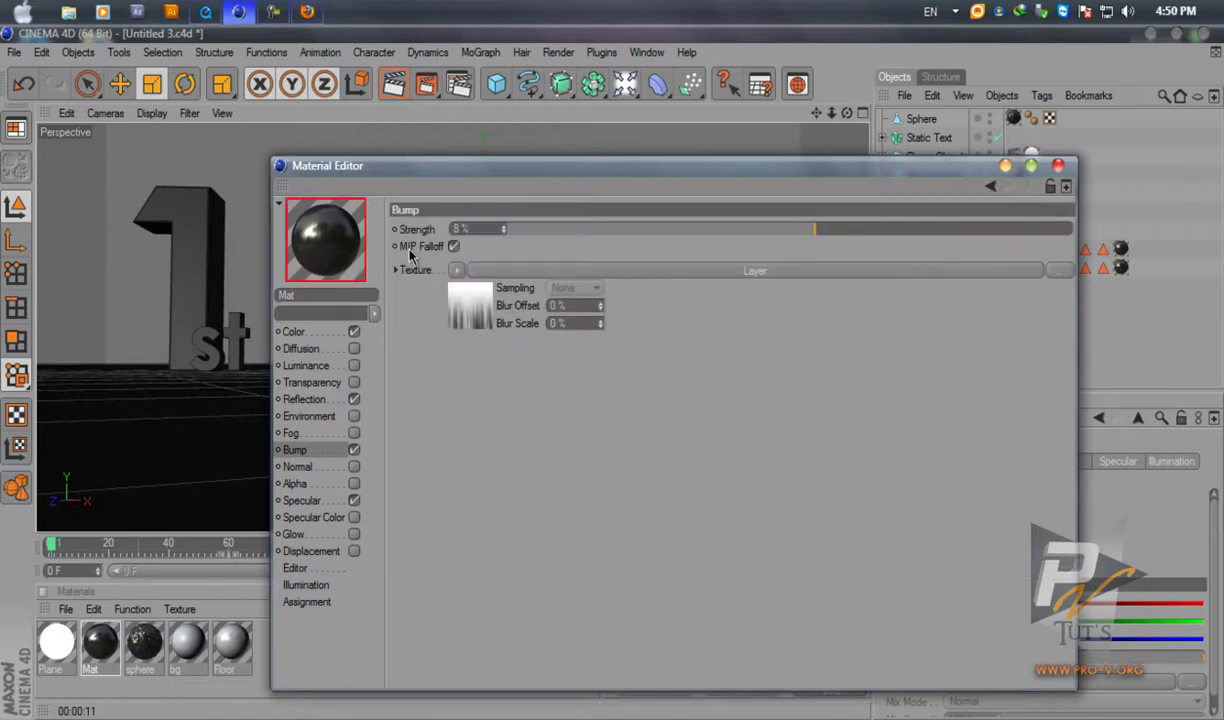
{"action": "right_click", "coordinate": [322, 253]}
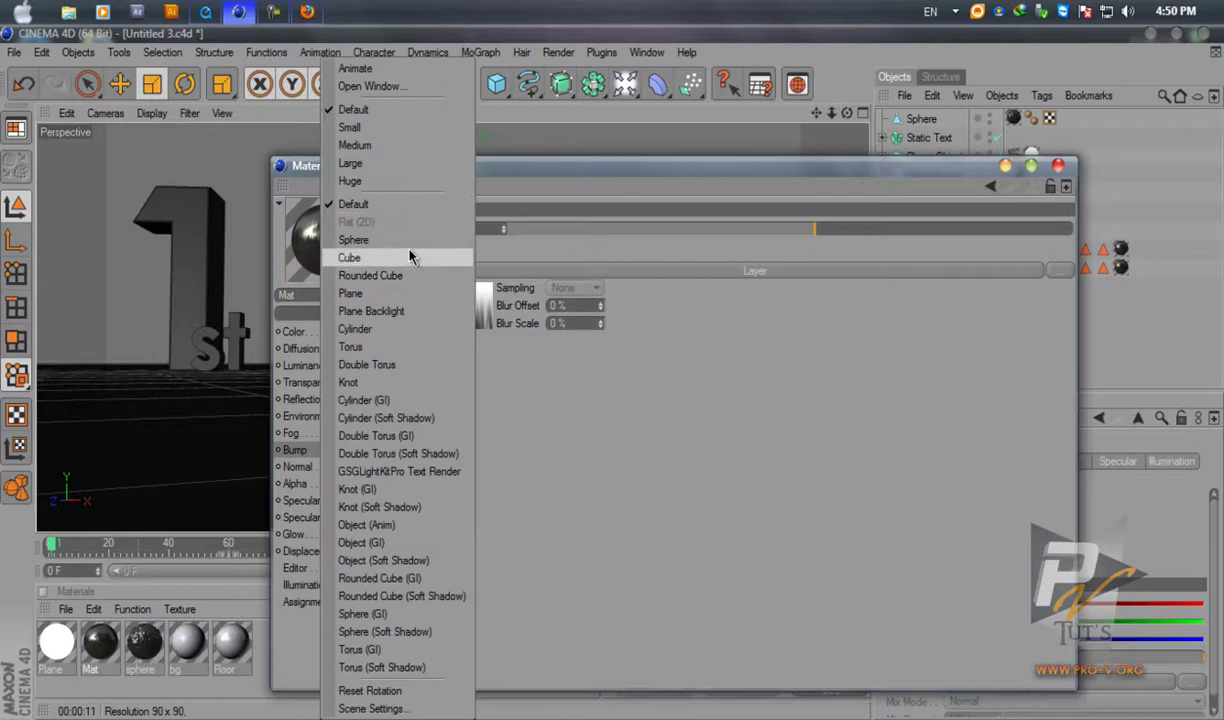
{"action": "left_click", "coordinate": [355, 181]}
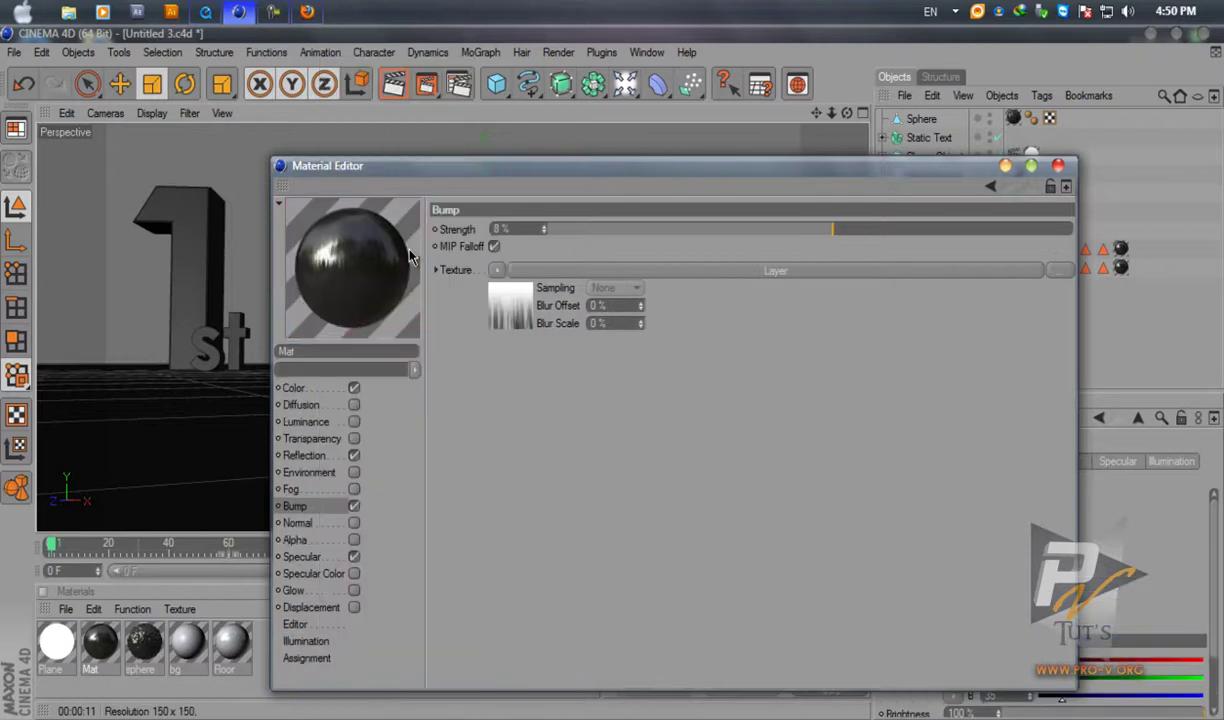
Try the gradient layer's blend modes, including Hard Light, Dodge and Burn, and settle on Lighten.
{"action": "left_click", "coordinate": [775, 270]}
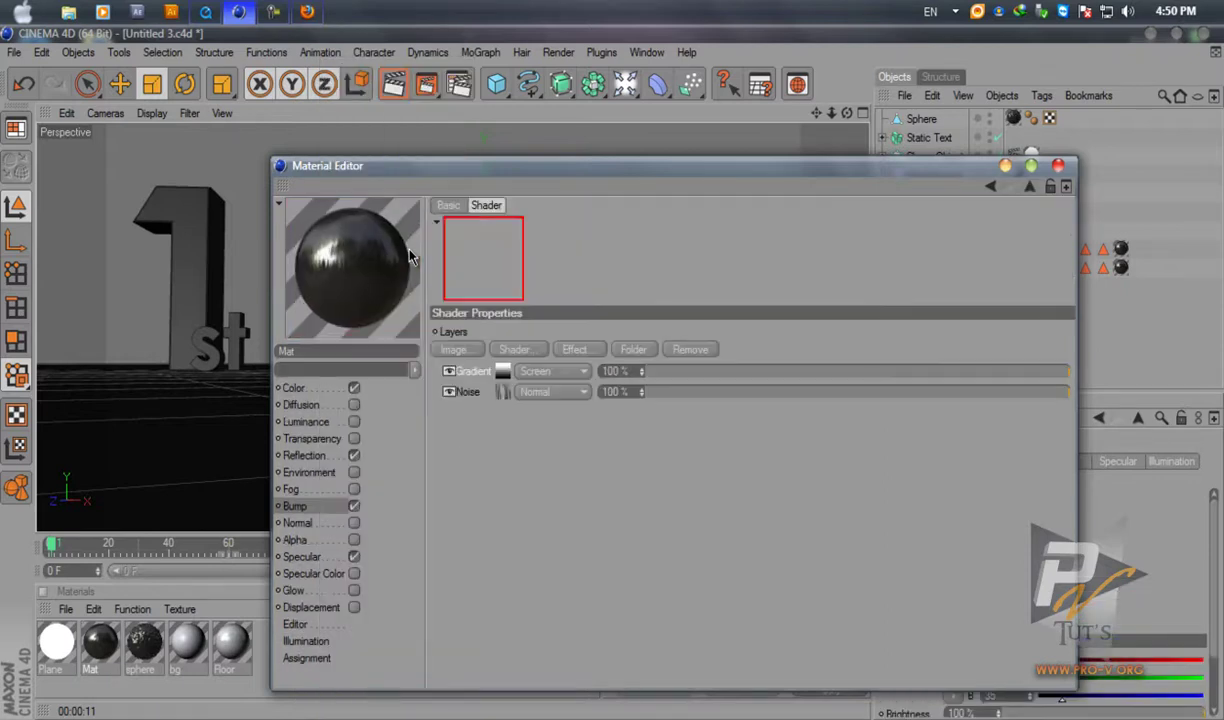
{"action": "left_click", "coordinate": [552, 371]}
{"action": "left_click", "coordinate": [552, 377]}
{"action": "left_click", "coordinate": [552, 371]}
{"action": "left_click", "coordinate": [409, 251]}
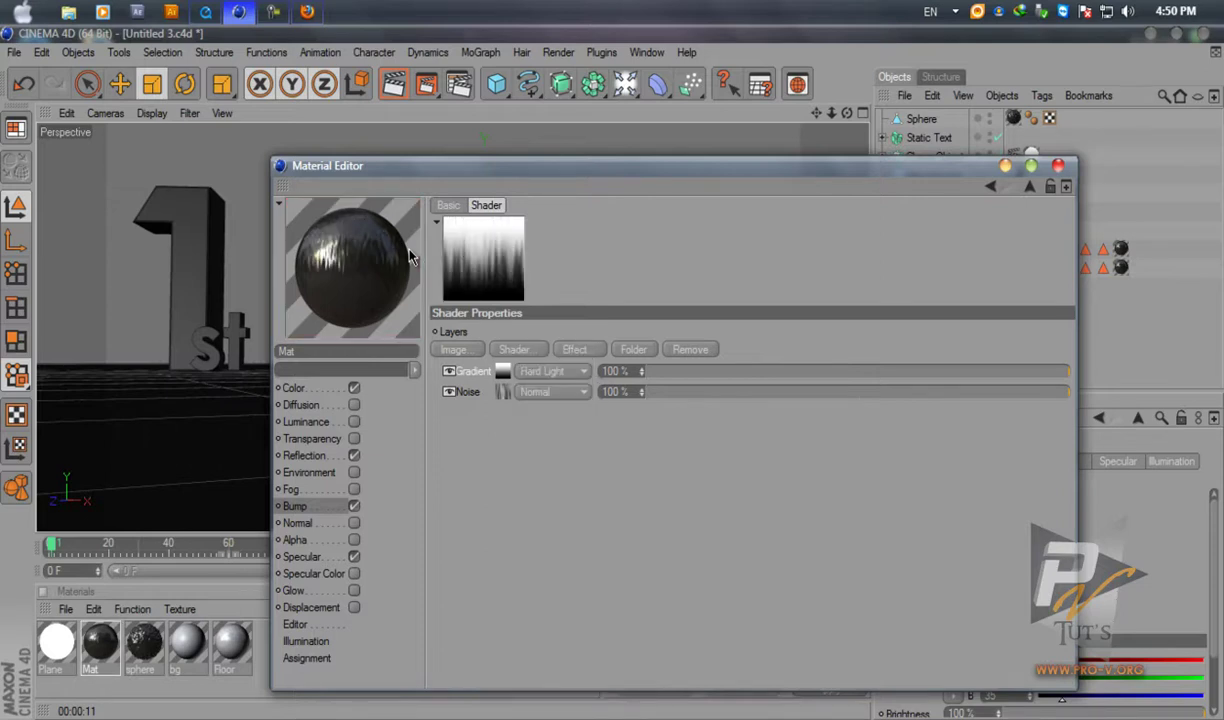
{"action": "key", "text": "Down"}
{"action": "key", "text": "Down"}
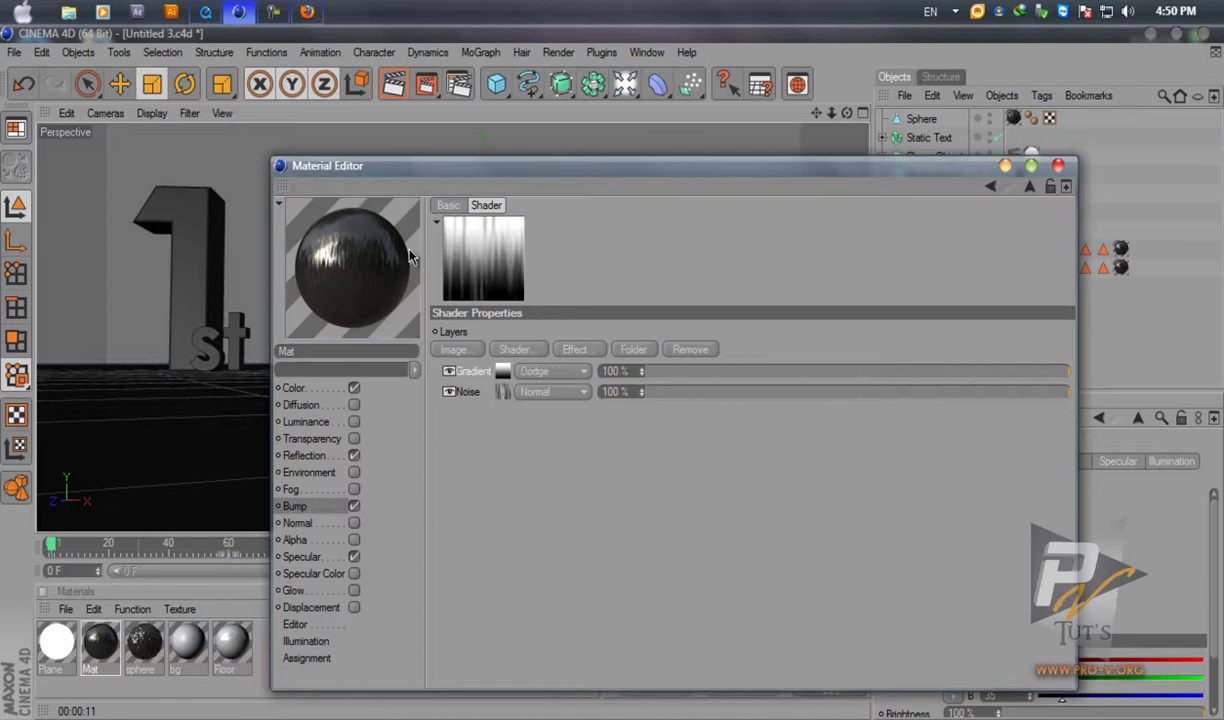
{"action": "key", "text": "Down"}
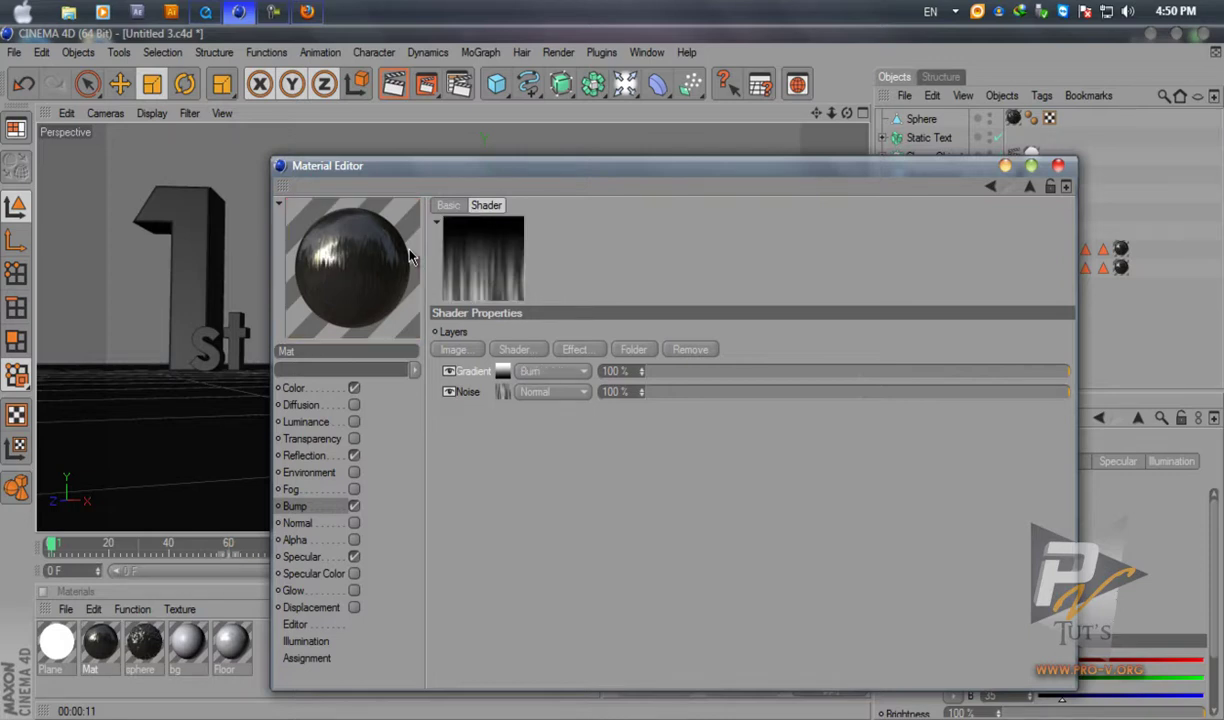
{"action": "key", "text": "Down"}
{"action": "key", "text": "Down"}
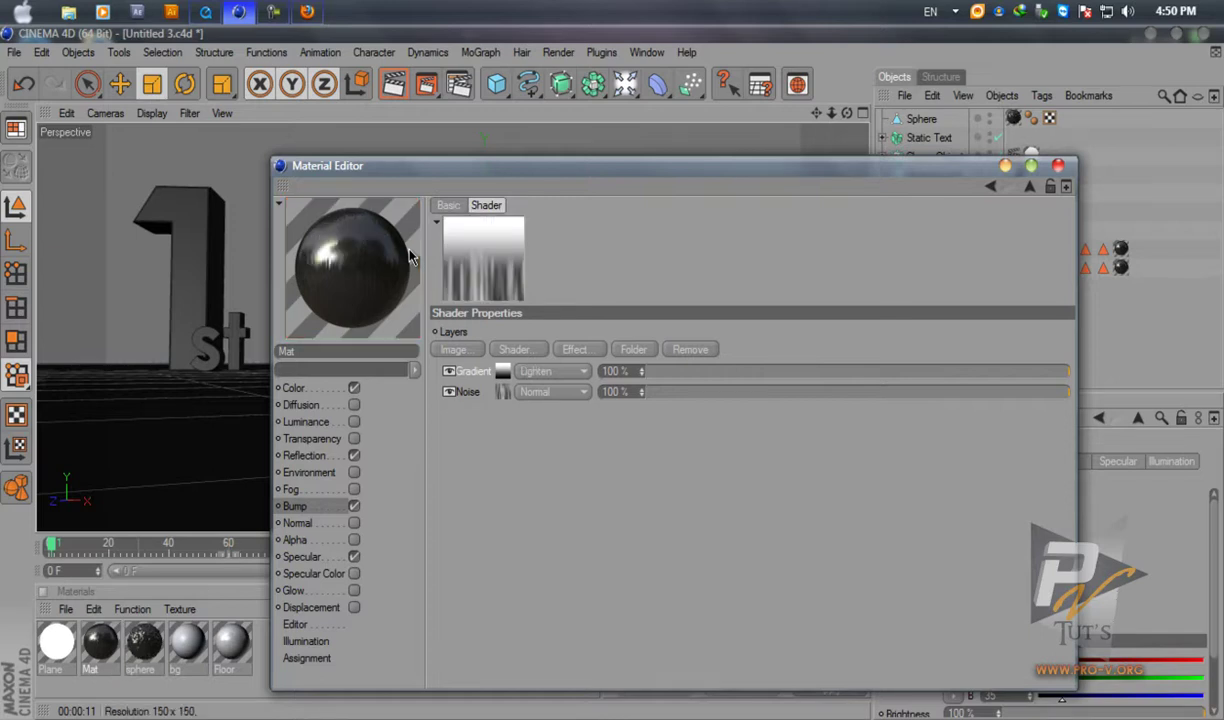
Render the active view, raise the bump strength to 20 %, and render the letters again.
{"action": "mouse_move", "coordinate": [560, 166]}
{"action": "left_mouse_down"}
{"action": "mouse_move", "coordinate": [583, 176]}
{"action": "mouse_move", "coordinate": [1047, 134]}
{"action": "mouse_move", "coordinate": [1038, 127]}
{"action": "left_mouse_up"}
{"action": "key", "text": "ctrl+r"}
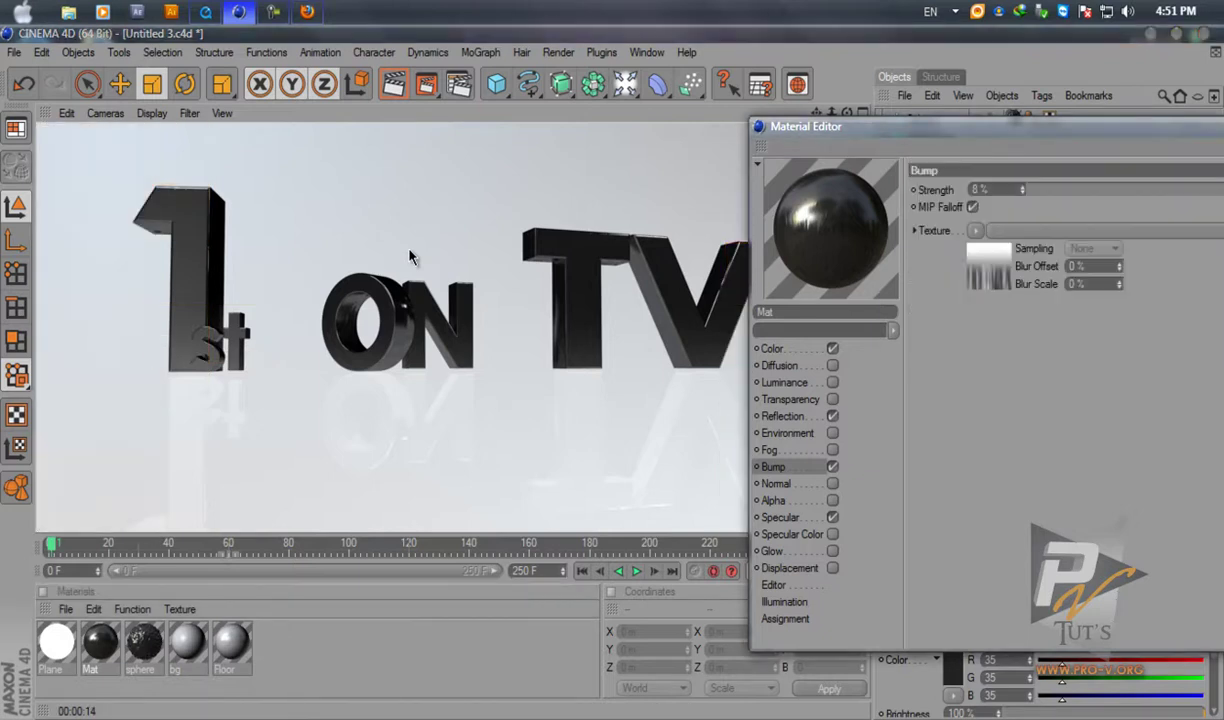
{"action": "left_click_drag", "start_coordinate": [985, 127], "coordinate": [761, 168]}
{"action": "left_click_drag", "start_coordinate": [1087, 231], "coordinate": [1119, 231]}
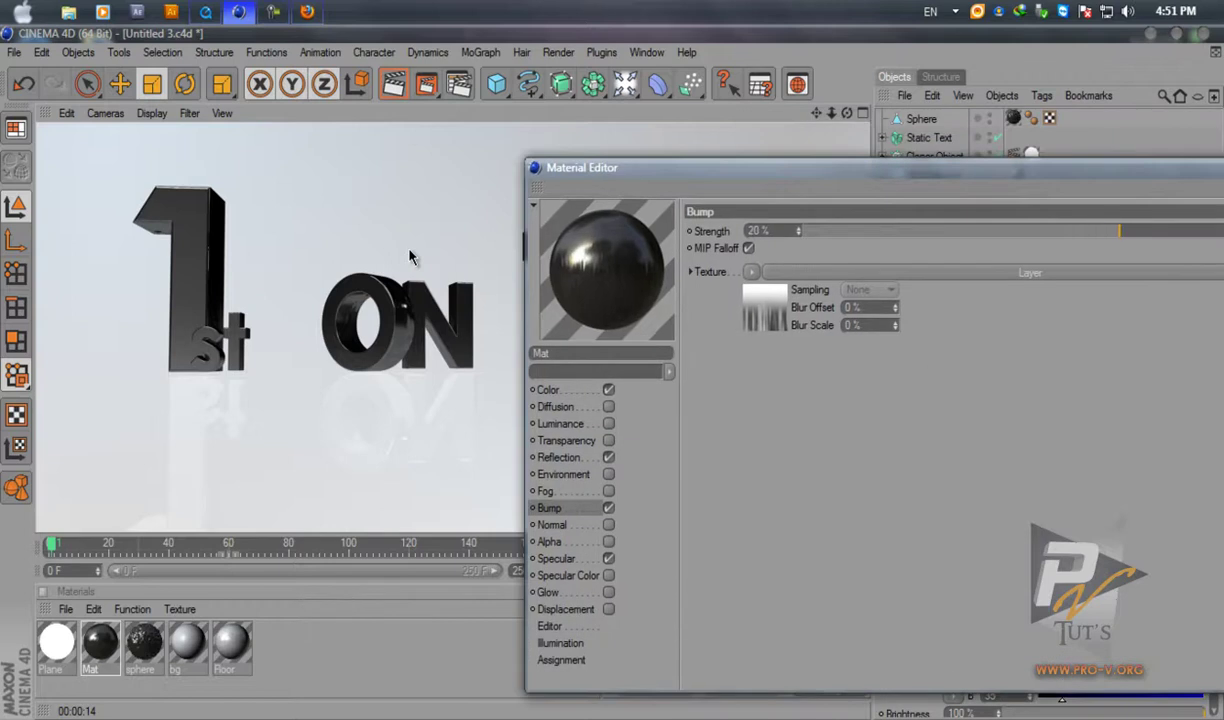
{"action": "key", "text": "ctrl+r"}
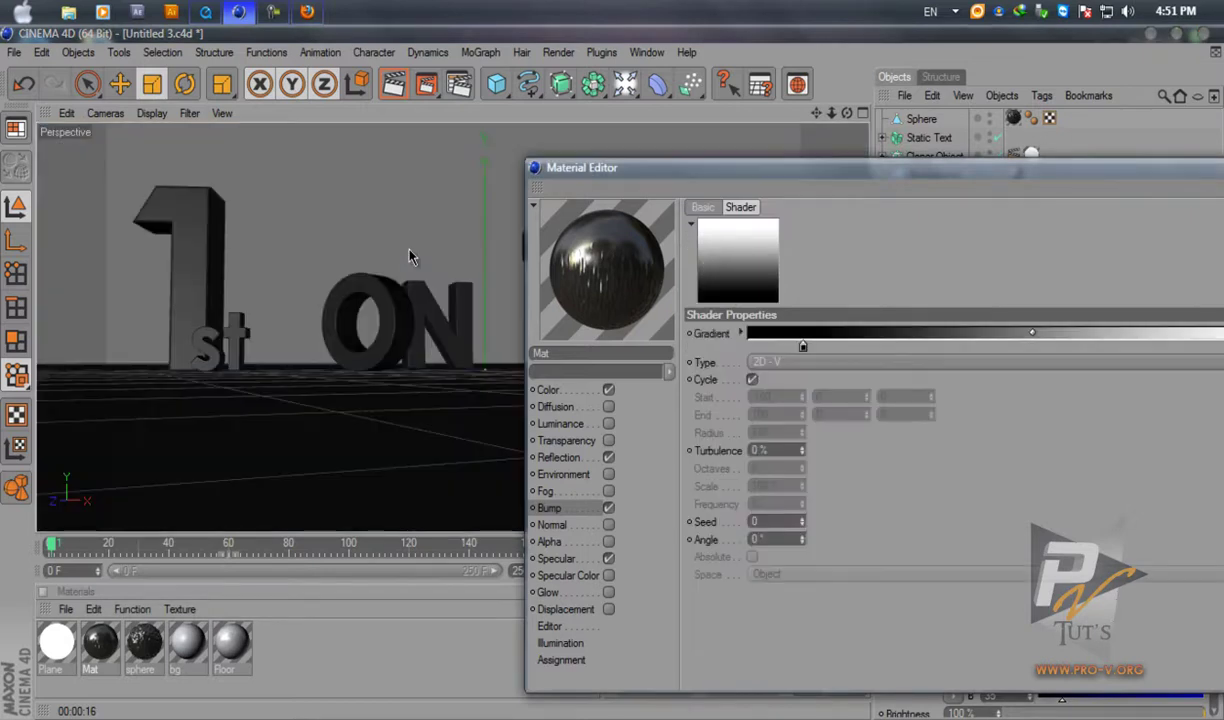
Change the bump gradient's type to 2D - U, render the view, and set the gradient's angle to 90°.
{"action": "key", "text": "Return"}
{"action": "key", "text": "ctrl+r"}
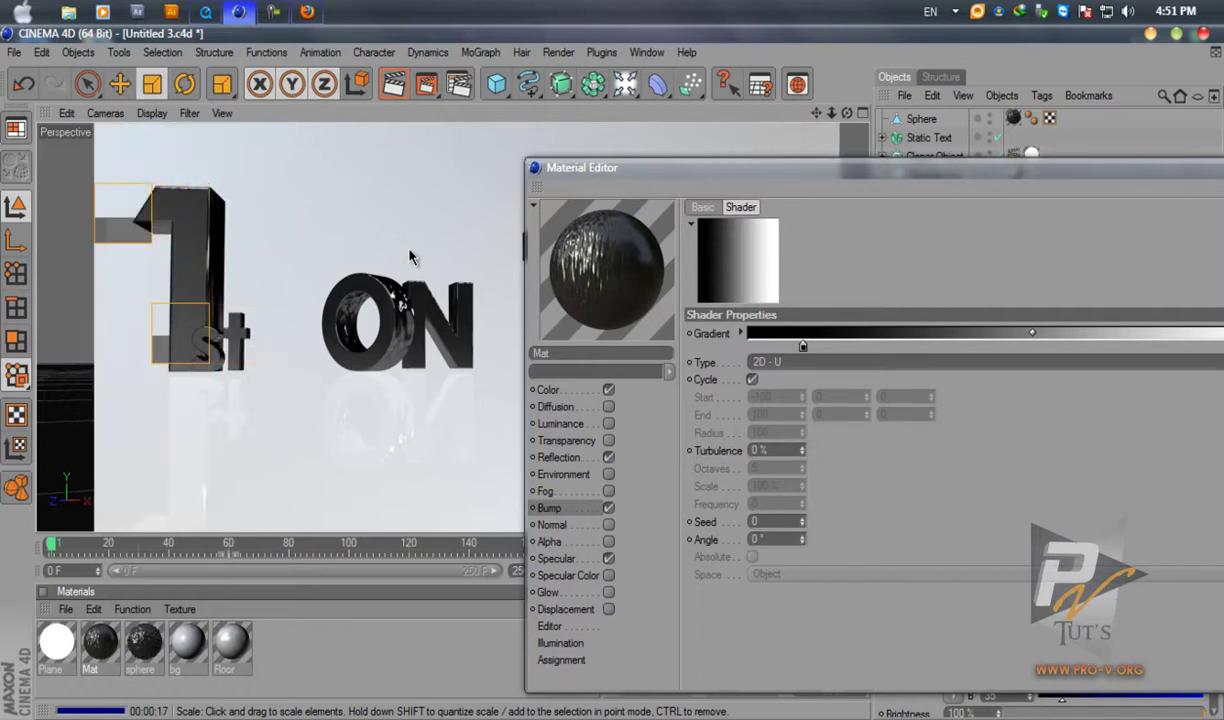
{"action": "type", "text": "90"}
{"action": "key", "text": "Return"}
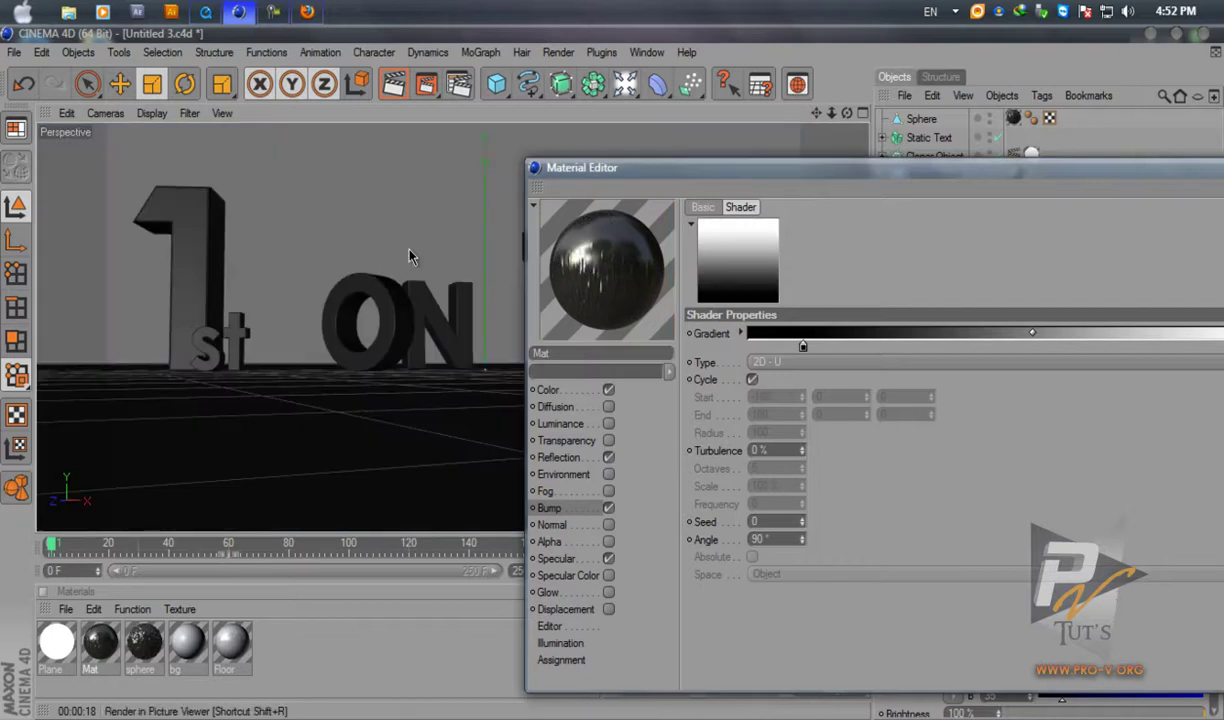
Render the active view to check the bump streaks on the letters of ON and TV.
{"action": "key", "text": "ctrl+r"}
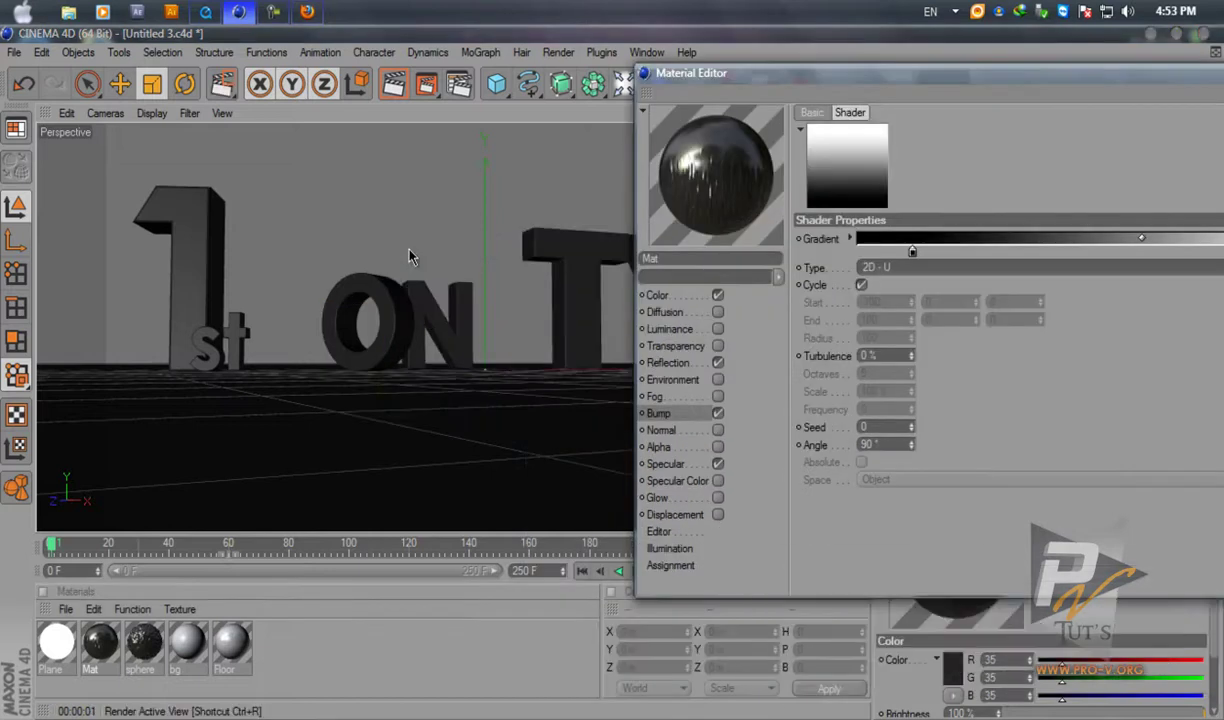
{"action": "key", "text": "ctrl+r"}
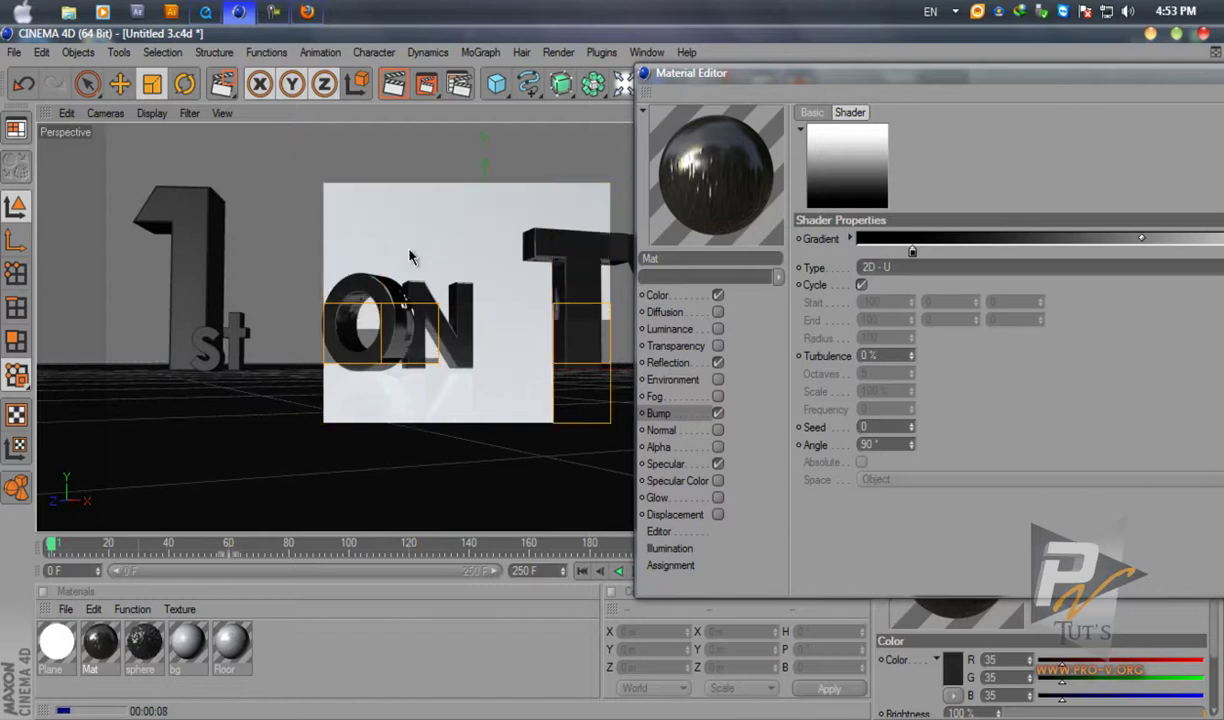
{"action": "key", "text": "Escape"}
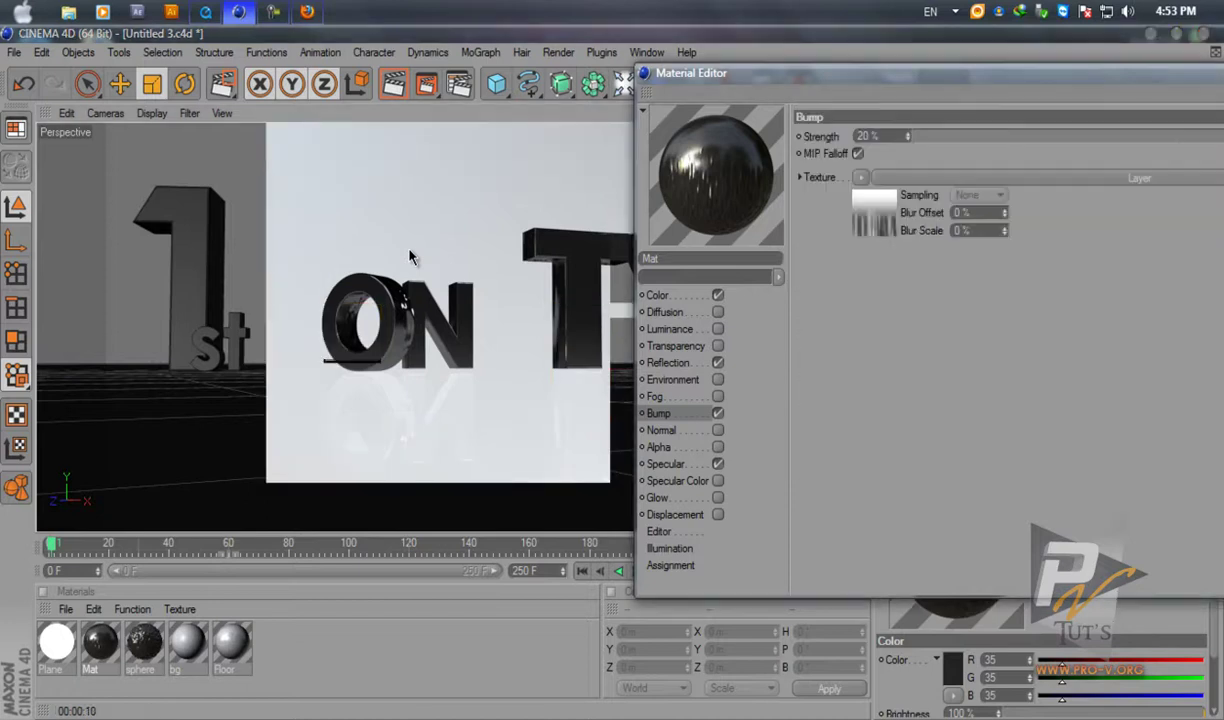
Set both Blur Offset and Blur Scale of the bump texture to 30 %.
{"action": "key", "text": "Tab"}
{"action": "type", "text": "30"}
{"action": "key", "text": "Tab"}
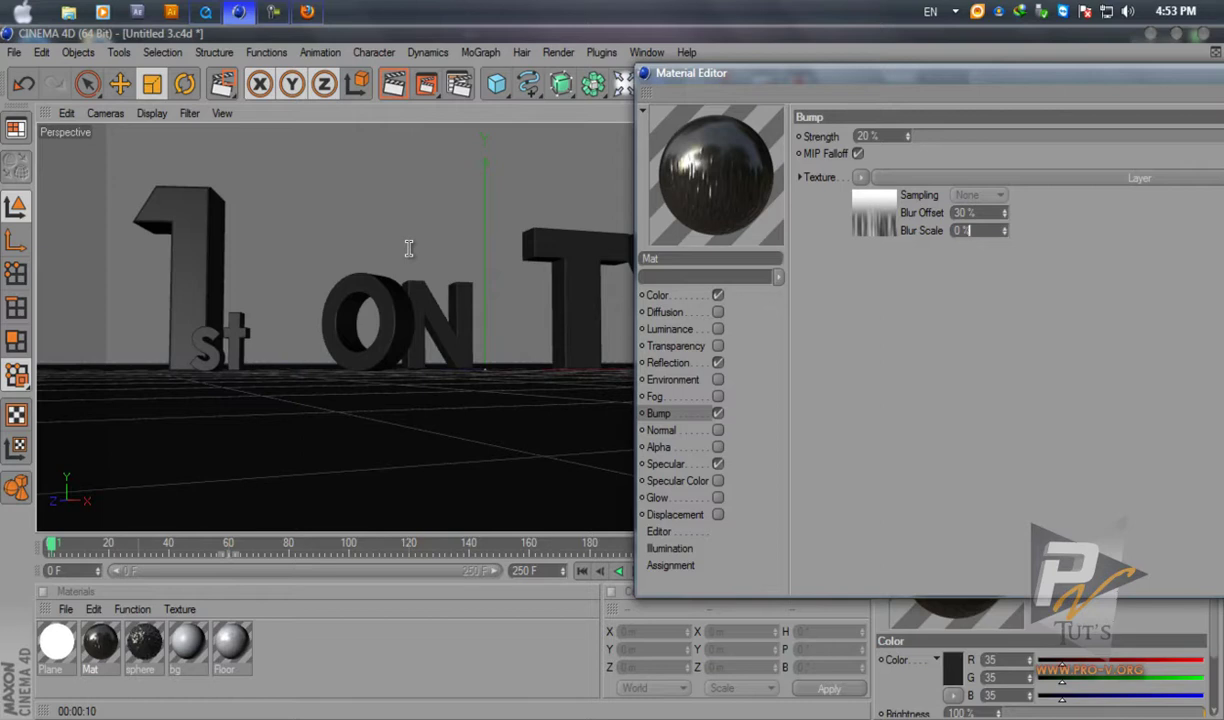
{"action": "type", "text": "30"}
{"action": "key", "text": "Return"}
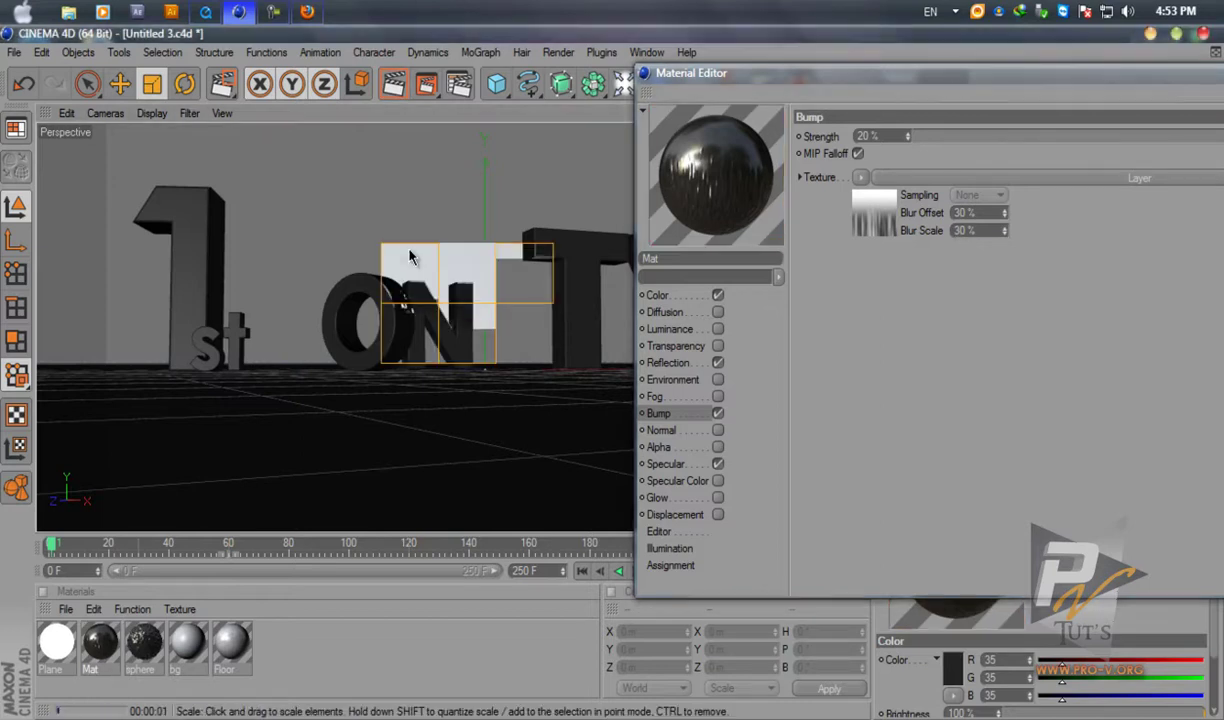
Lower the bump strength to 7 % and render the active view to check the letters.
{"action": "left_click_drag", "start_coordinate": [930, 73], "coordinate": [755, 82]}
{"action": "left_click_drag", "start_coordinate": [1053, 146], "coordinate": [1019, 146]}
{"action": "left_click", "coordinate": [394, 84]}
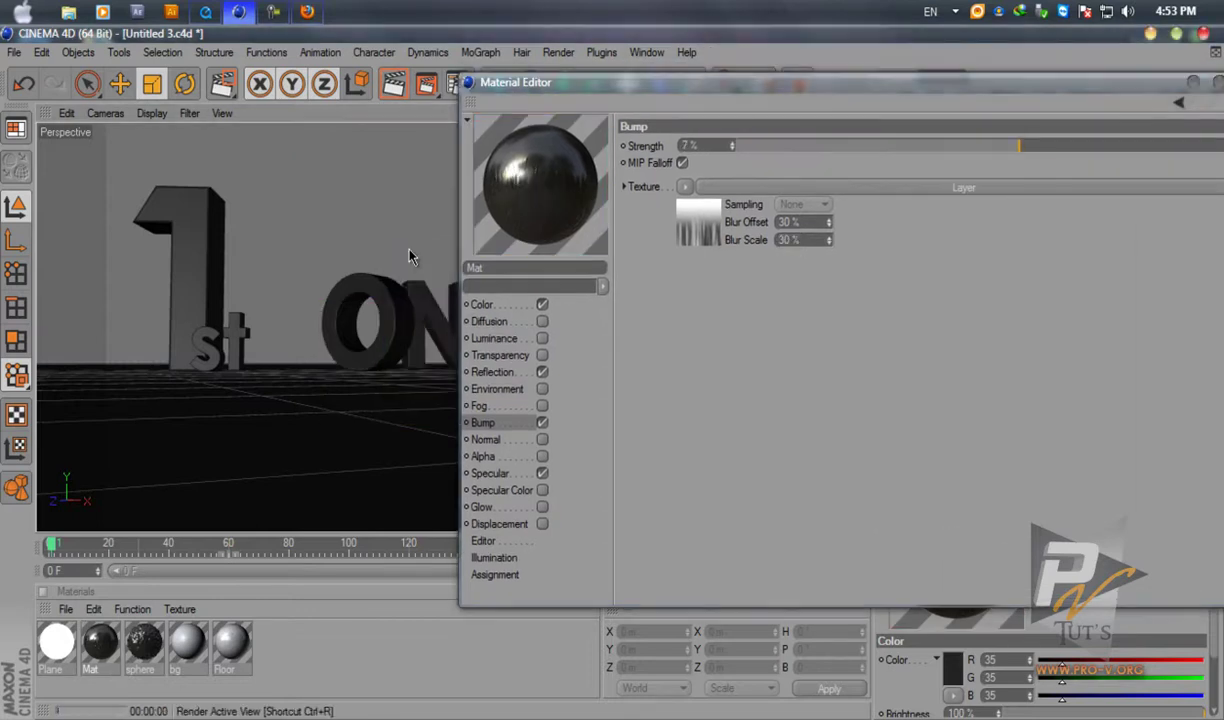
{"action": "key", "text": "alt+r"}
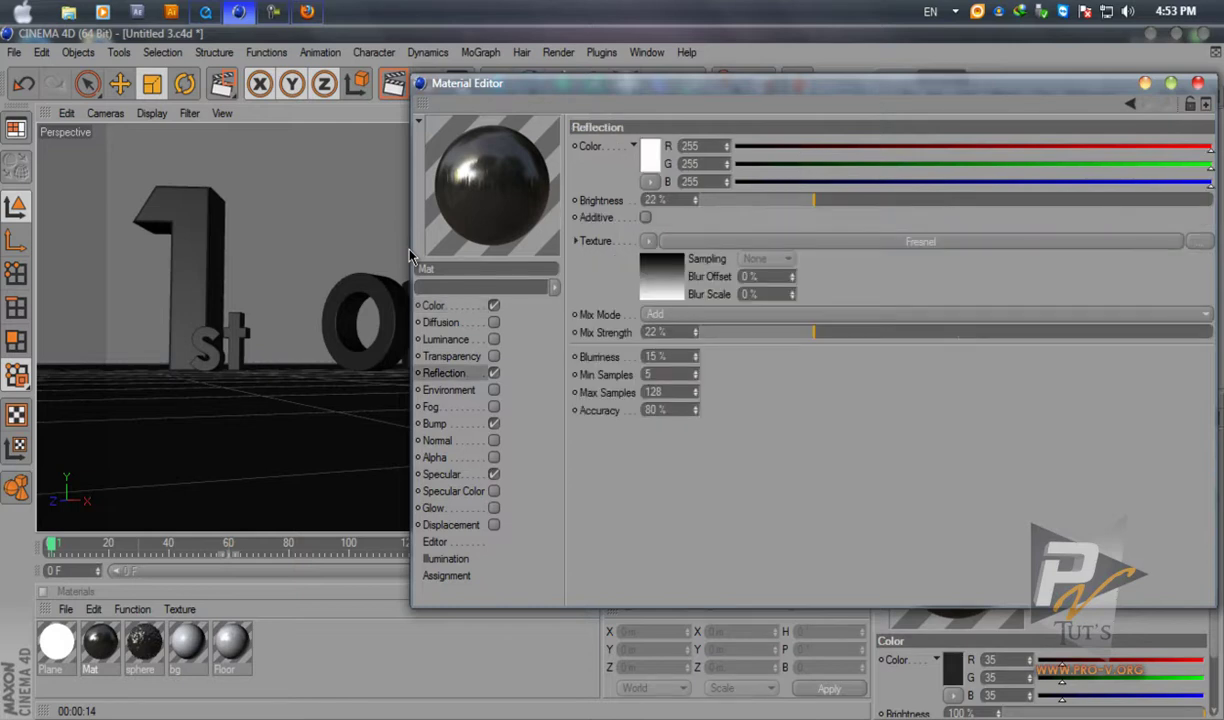
Set the mix mode of the Fresnel texture in the reflection to Normal and render the active view.
{"action": "left_click", "coordinate": [925, 314]}
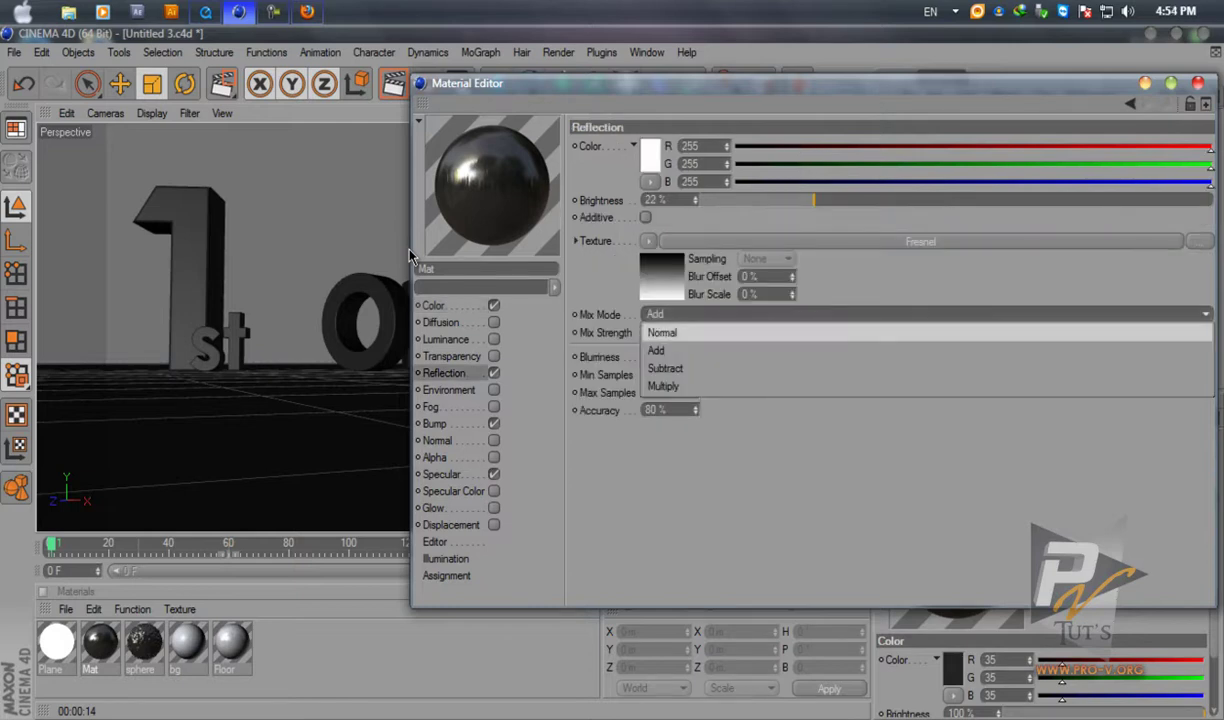
{"action": "left_click", "coordinate": [925, 332]}
{"action": "key", "text": "ctrl+r"}
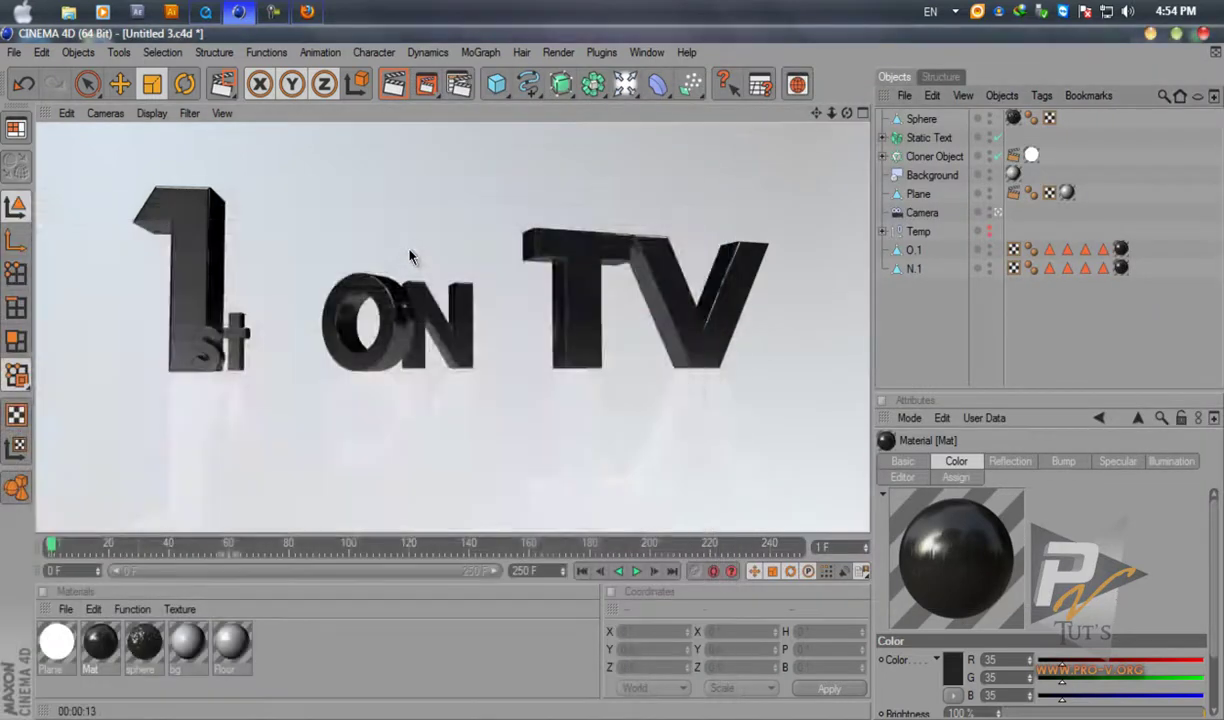
Play the animation up to frame 63 and give the floor Plane a MoGraph Rigid Body tag.
{"action": "key", "text": "F8"}
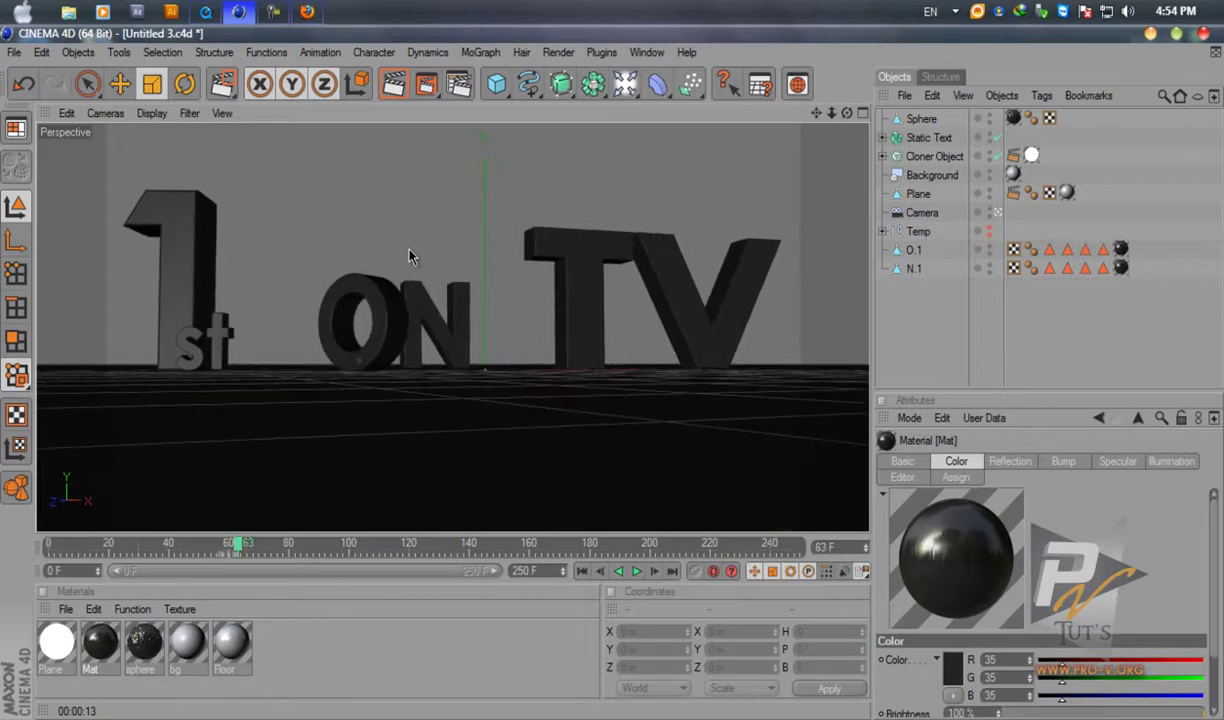
{"action": "left_click", "coordinate": [408, 257]}
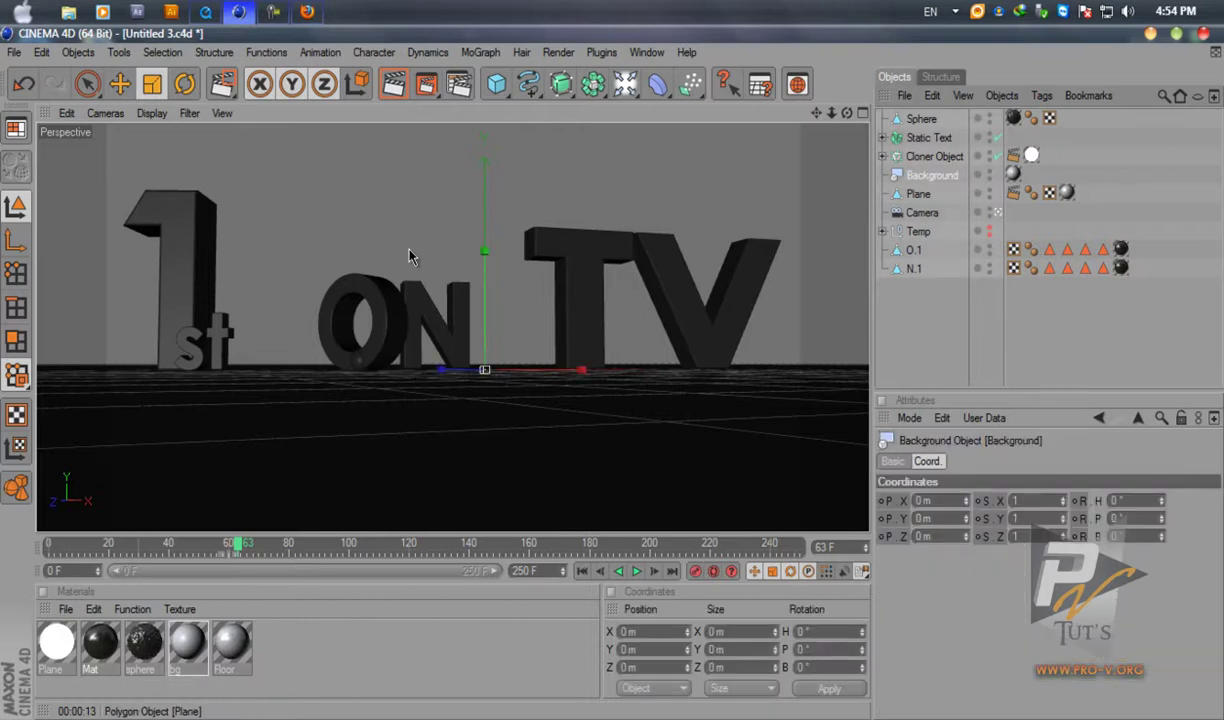
{"action": "left_click", "coordinate": [408, 257]}
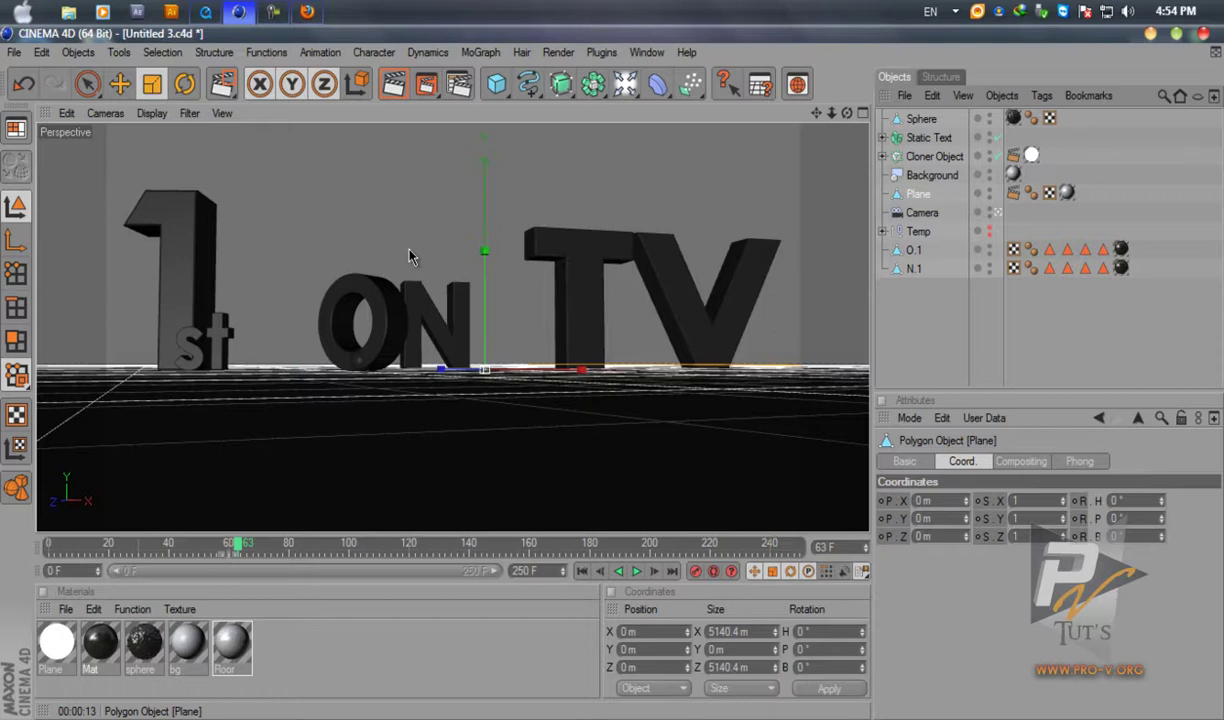
{"action": "right_click", "coordinate": [921, 194]}
{"action": "mouse_move", "coordinate": [977, 230]}
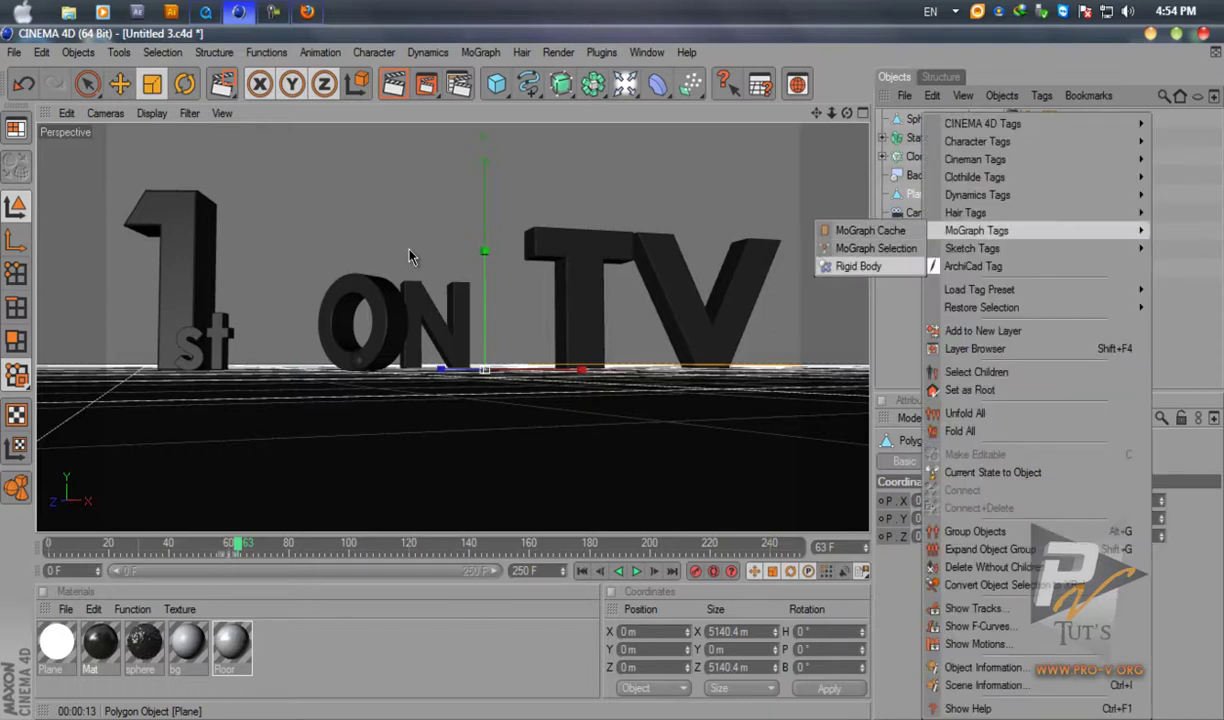
{"action": "left_click", "coordinate": [858, 266]}
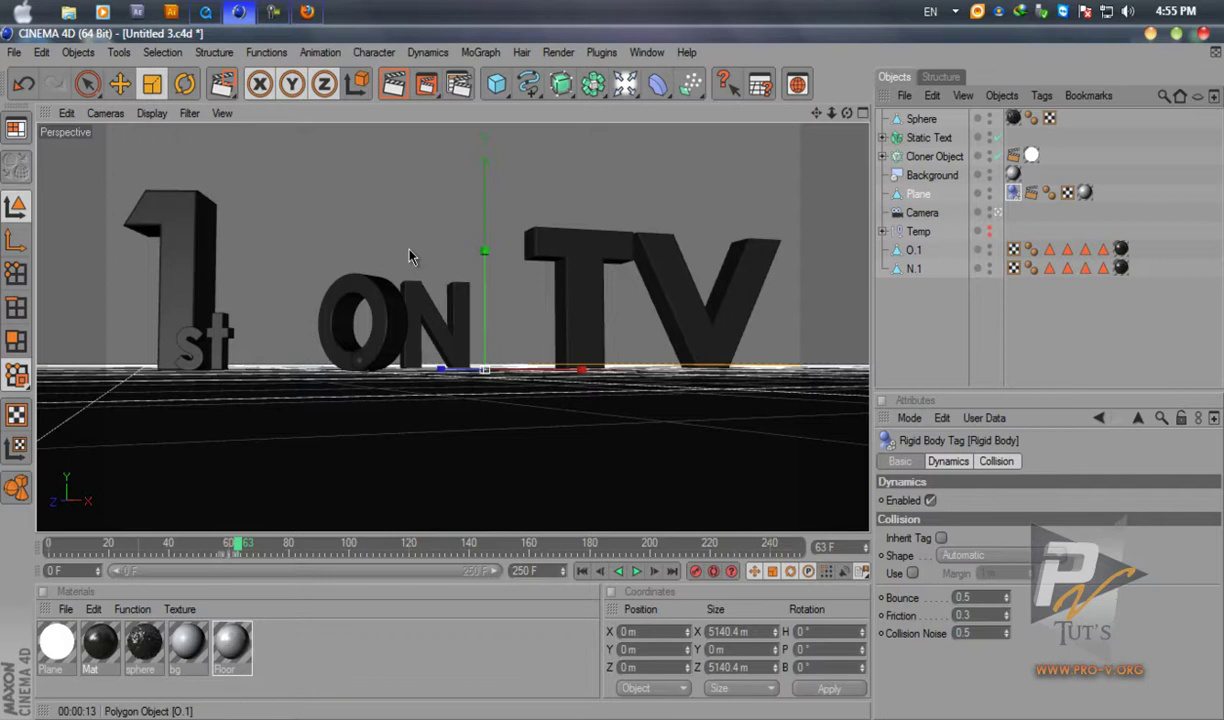
Switch to Firefox and look over the Profession Vision training site and the CINEMA 4D Mograph and MoDynamics course page.
{"action": "left_click", "coordinate": [307, 12]}
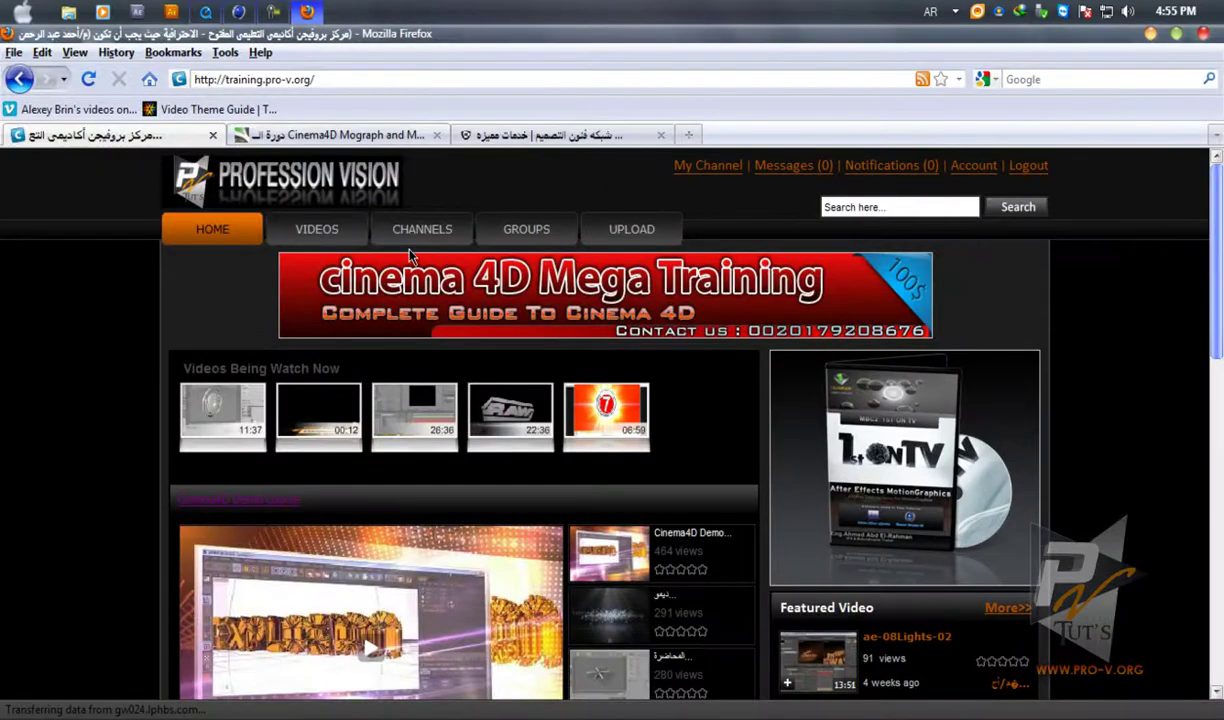
{"action": "key", "text": "ctrl+Tab"}
{"action": "scroll", "coordinate": [409, 257], "scroll_direction": "up", "scroll_amount": 10}
{"action": "scroll", "coordinate": [409, 257], "scroll_direction": "up", "scroll_amount": 5}
{"action": "scroll", "coordinate": [410, 258], "scroll_direction": "down", "scroll_amount": 2}
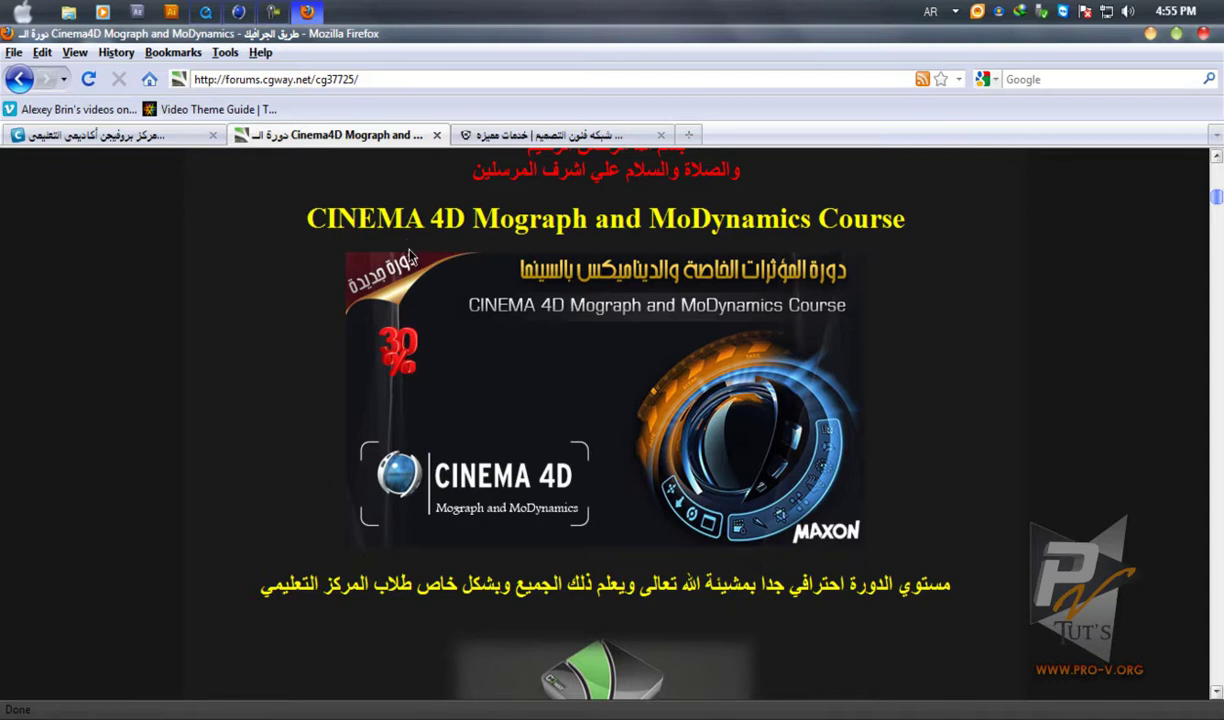
{"action": "key", "text": "ctrl+shift+Tab"}
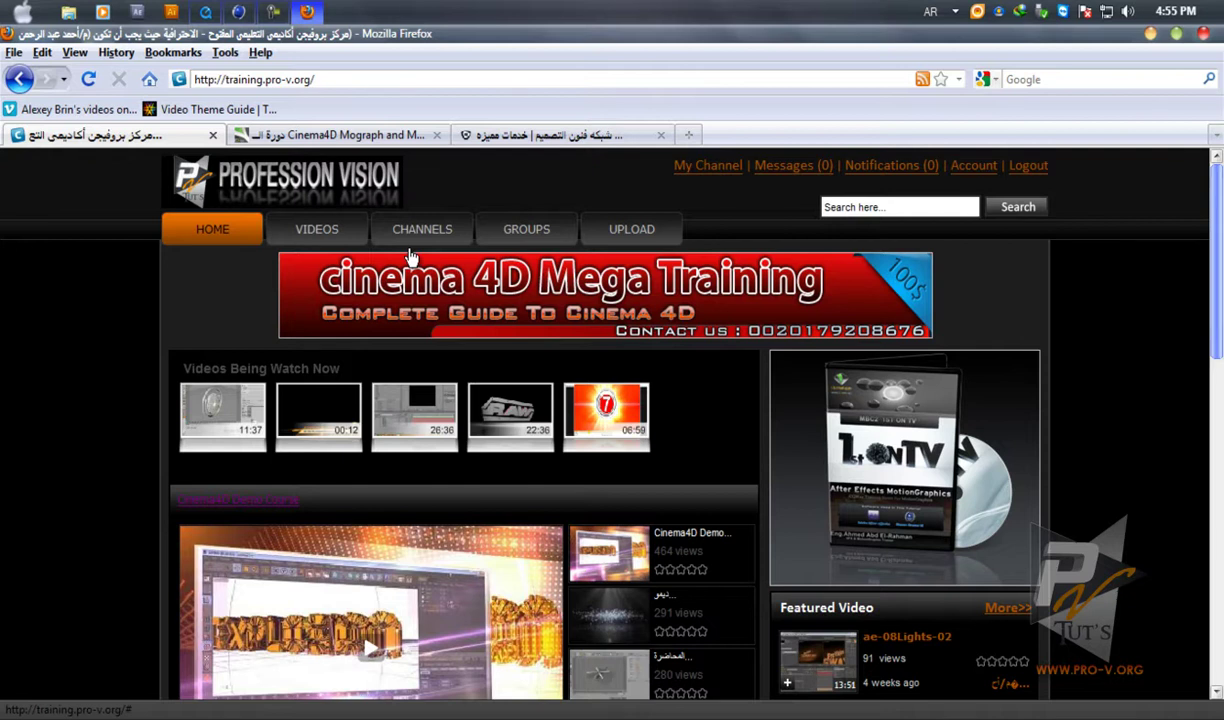
{"action": "key", "text": "ctrl+shift+Tab"}
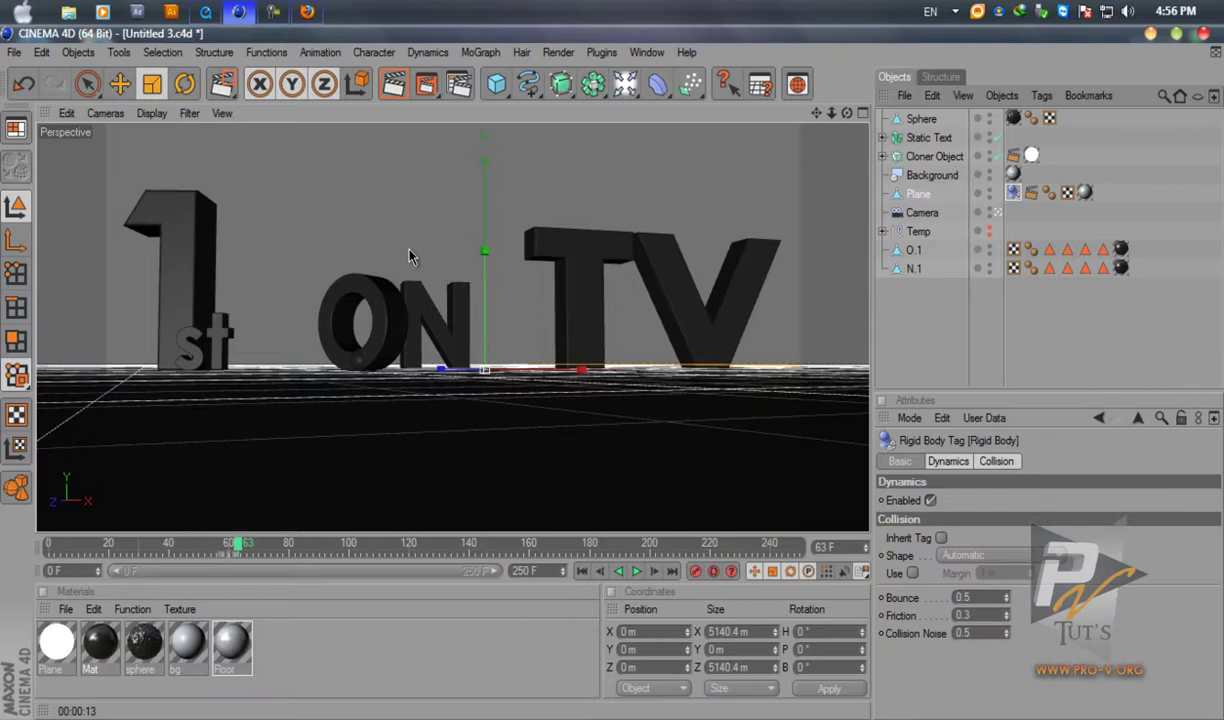
Select the Sphere inside the letter O and check it at frame 60.
{"action": "left_click", "coordinate": [921, 119]}
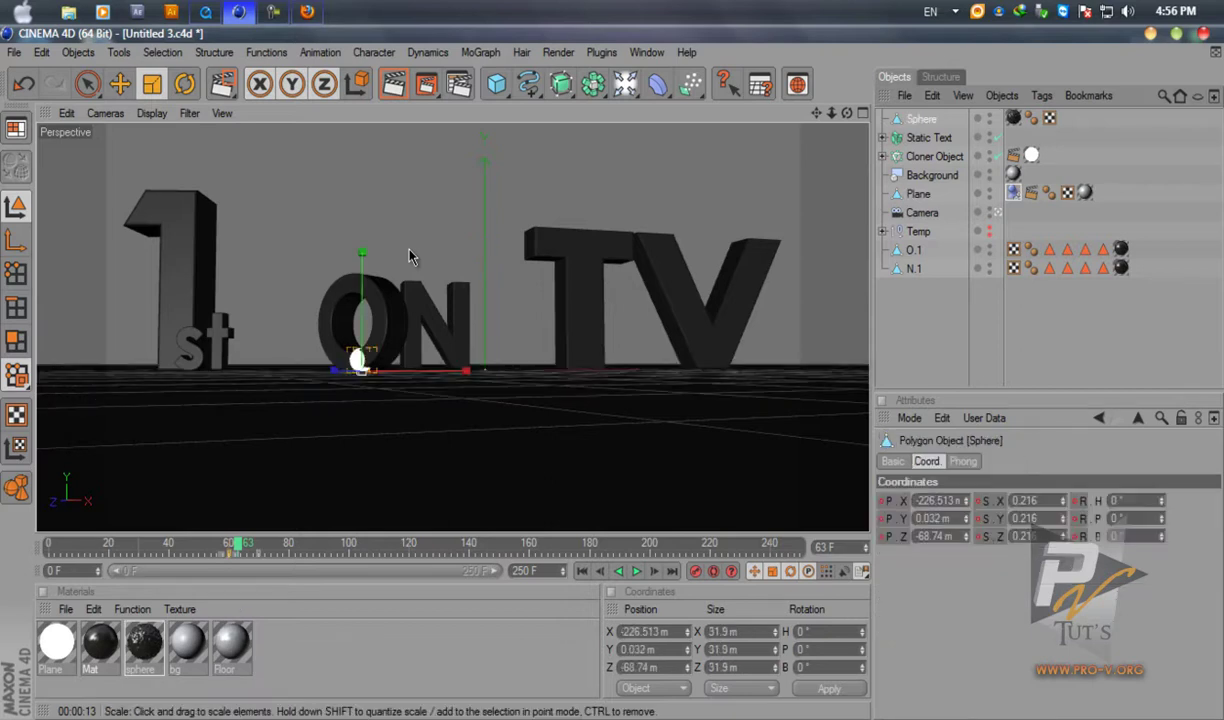
{"action": "left_click_drag", "start_coordinate": [238, 544], "coordinate": [229, 544]}
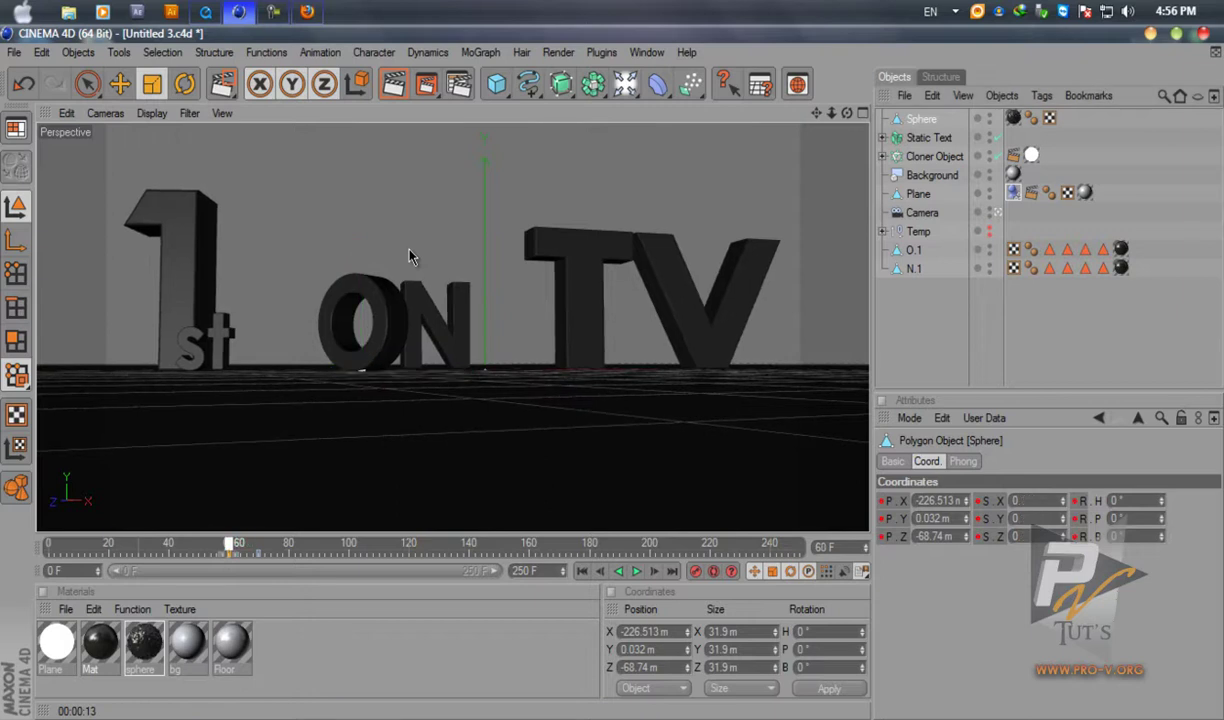
{"action": "key", "text": "ctrl+z"}
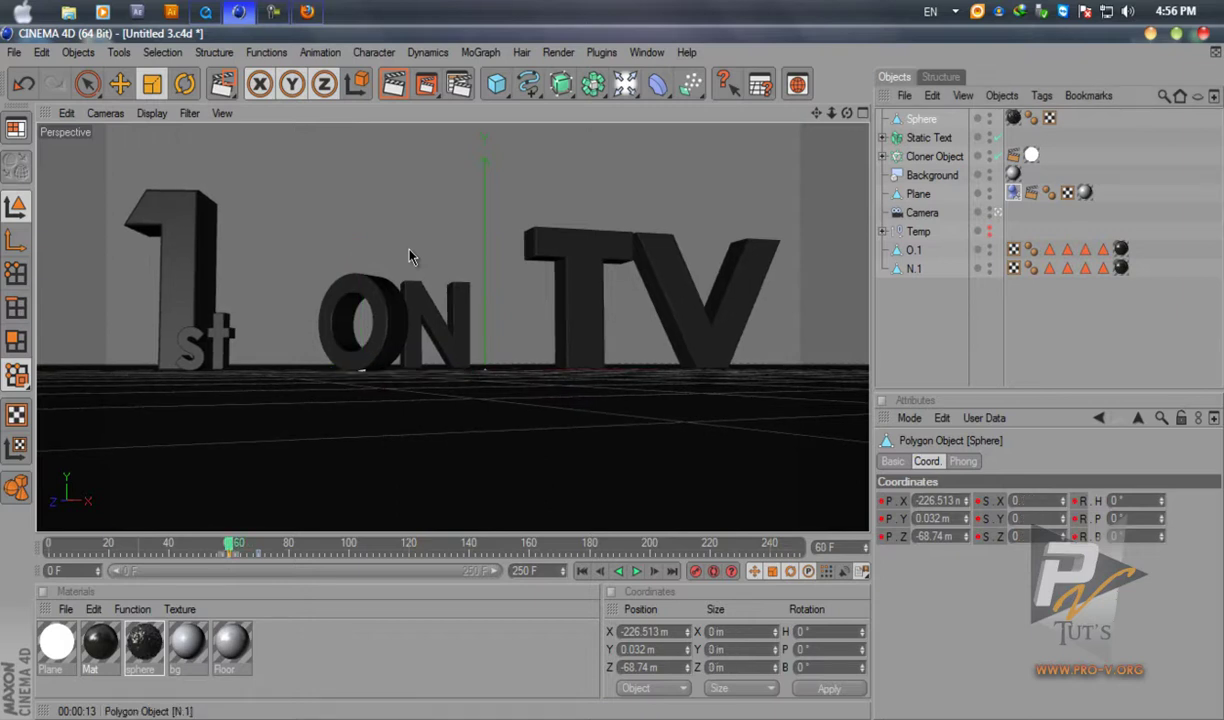
{"action": "key", "text": "ctrl+z"}
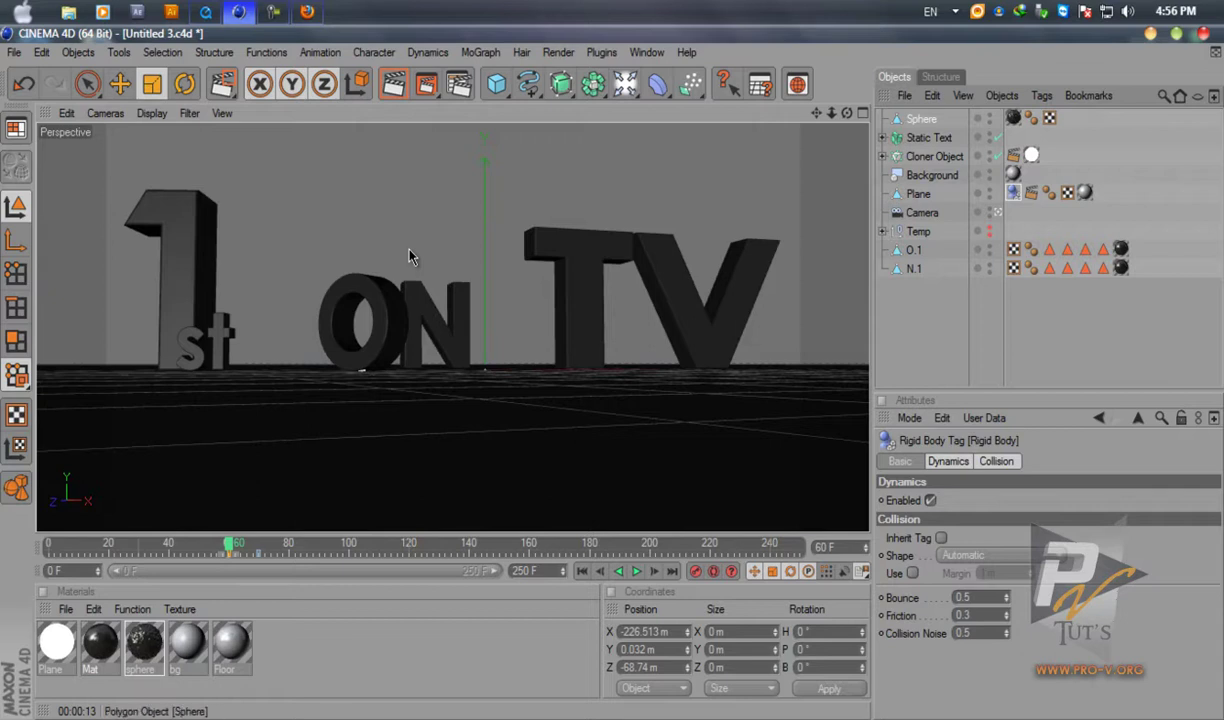
{"action": "key", "text": "ctrl+z"}
{"action": "key", "text": "ctrl+z"}
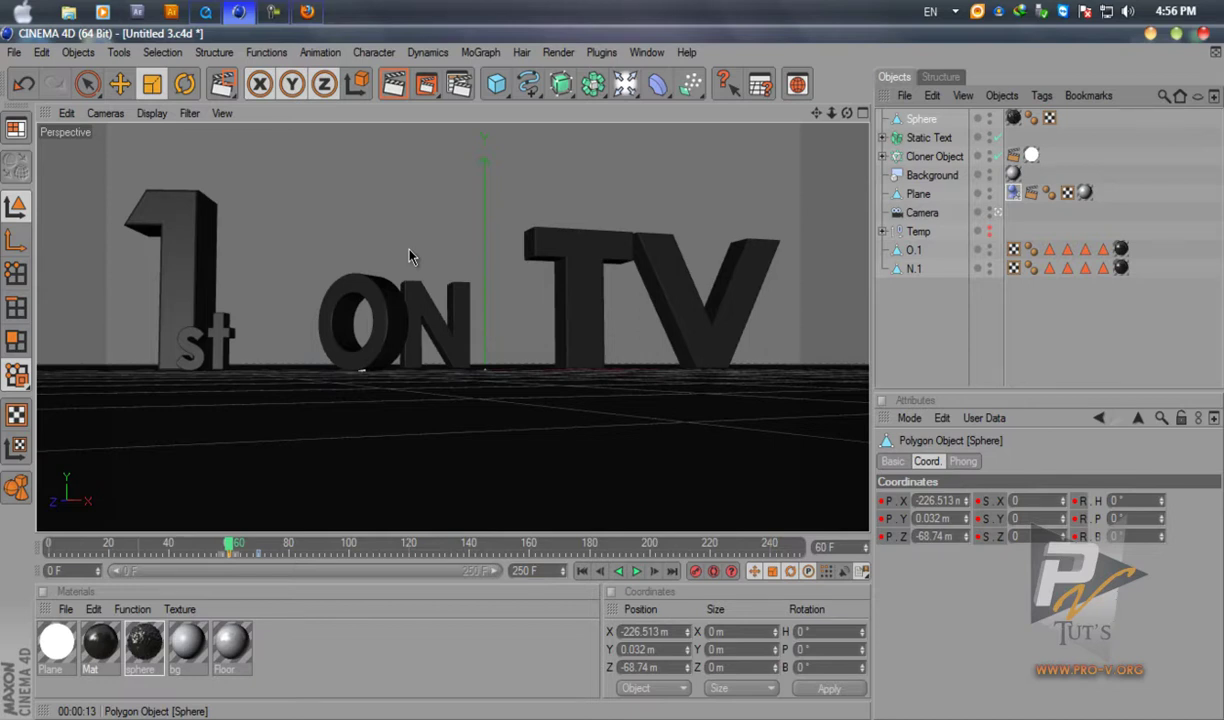
Try a Rigid Body tag on the Sphere, play the simulation, return to frame 0, and remove the tag.
{"action": "right_click", "coordinate": [920, 117]}
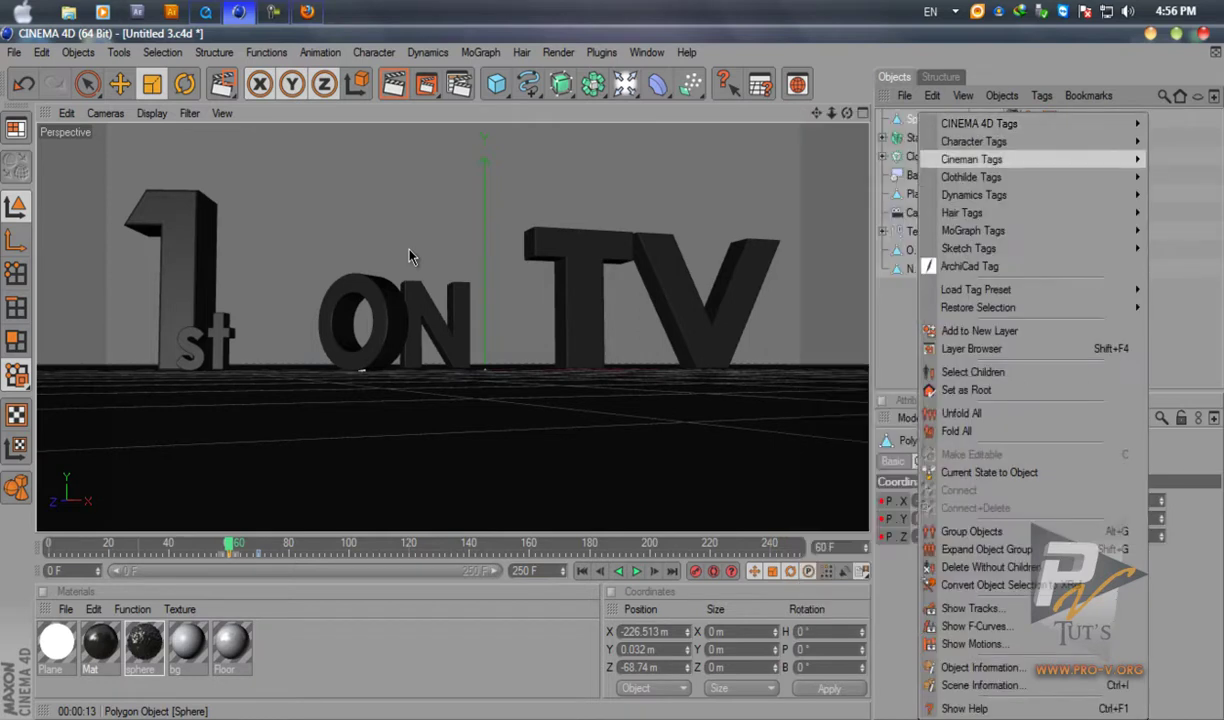
{"action": "mouse_move", "coordinate": [974, 195]}
{"action": "mouse_move", "coordinate": [973, 230]}
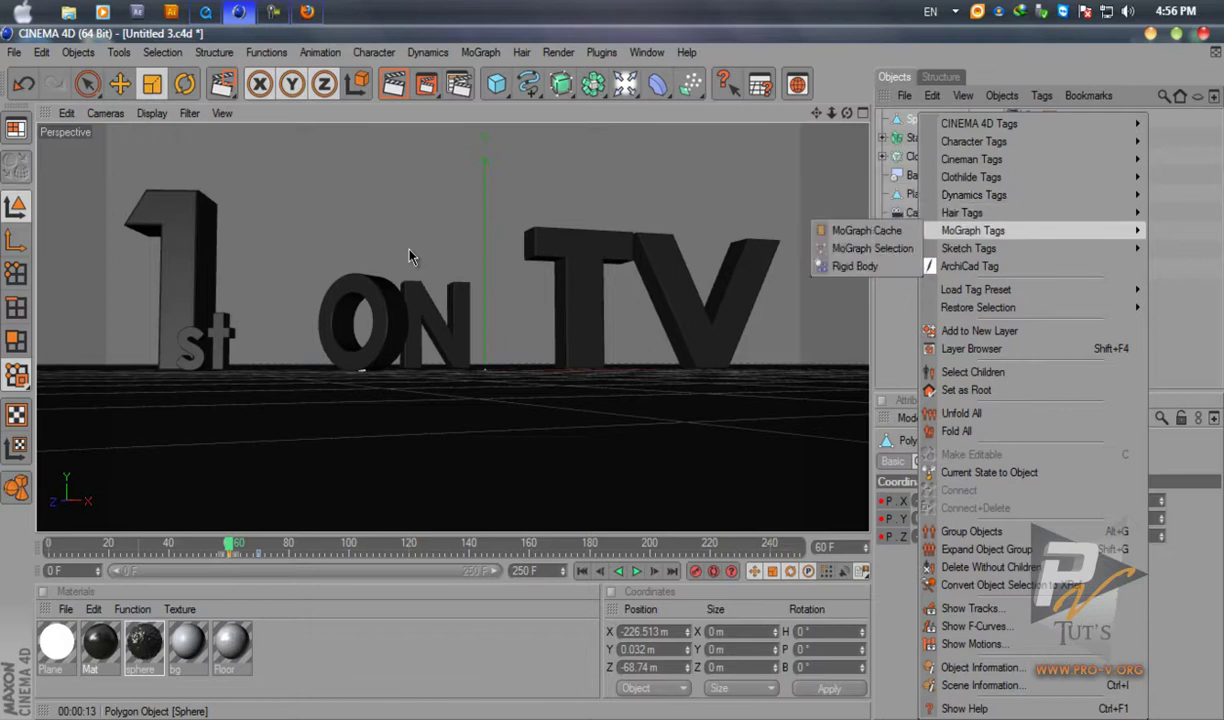
{"action": "left_click", "coordinate": [845, 262]}
{"action": "key", "text": "F8"}
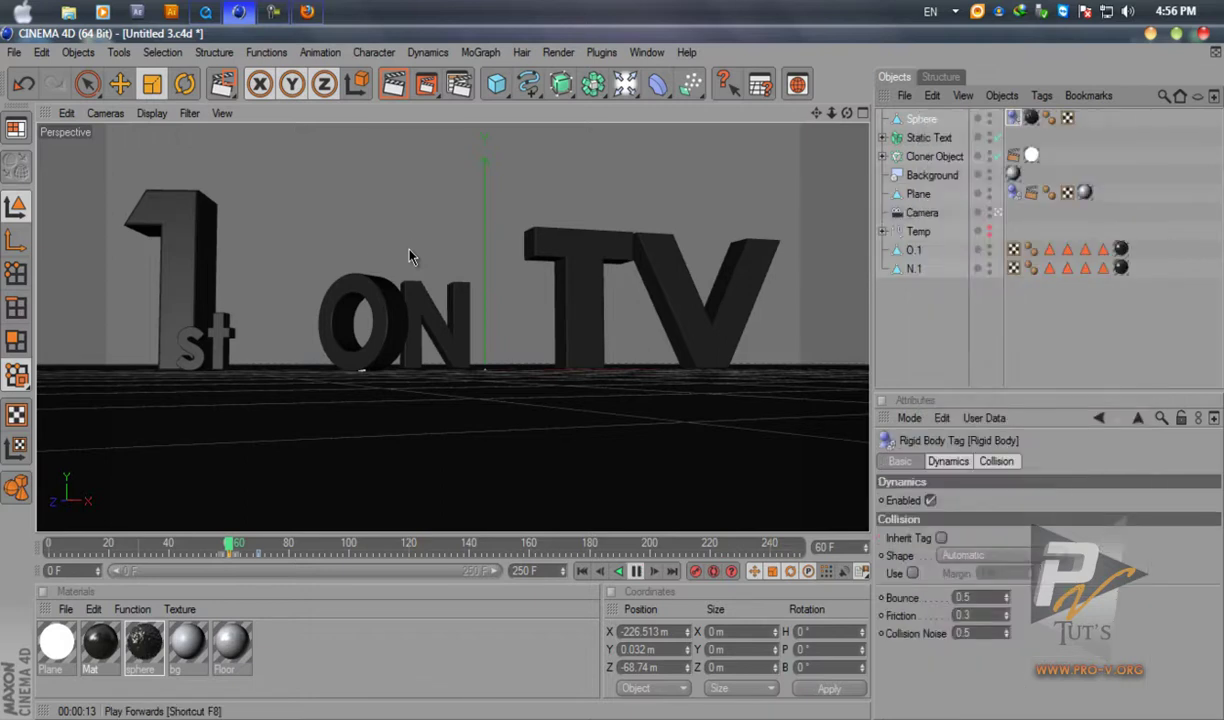
{"action": "left_click", "coordinate": [636, 571]}
{"action": "left_click", "coordinate": [582, 571]}
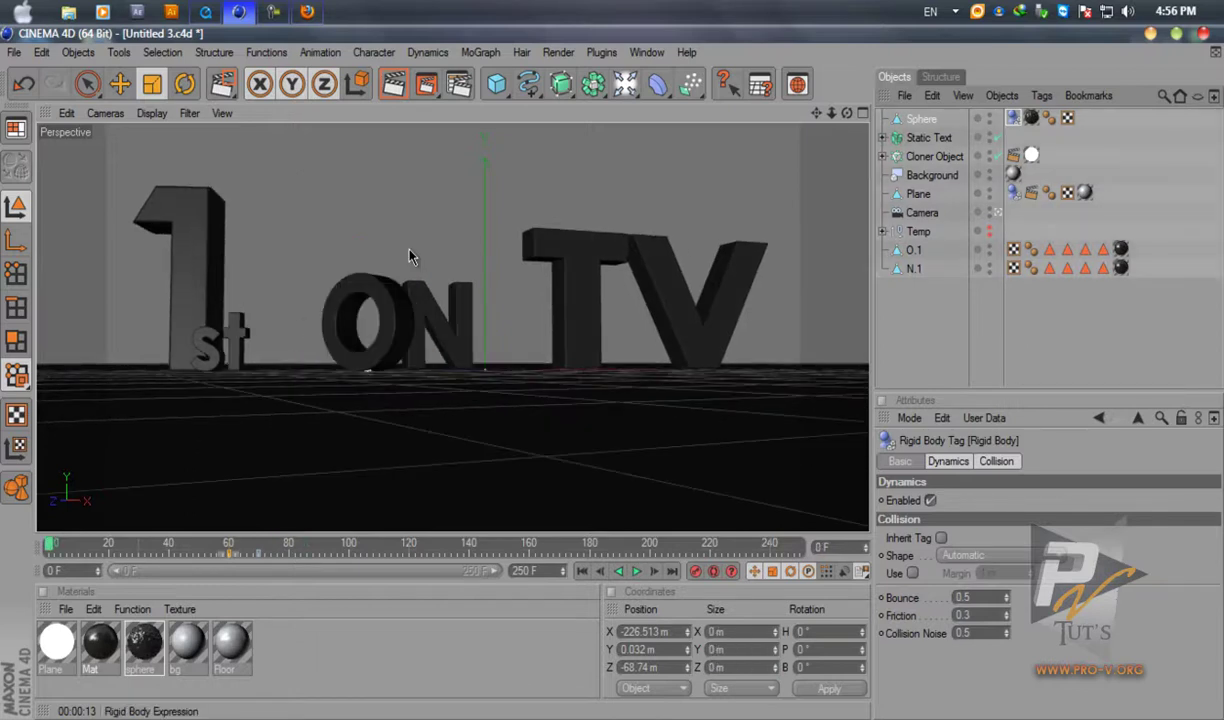
{"action": "left_click", "coordinate": [410, 257]}
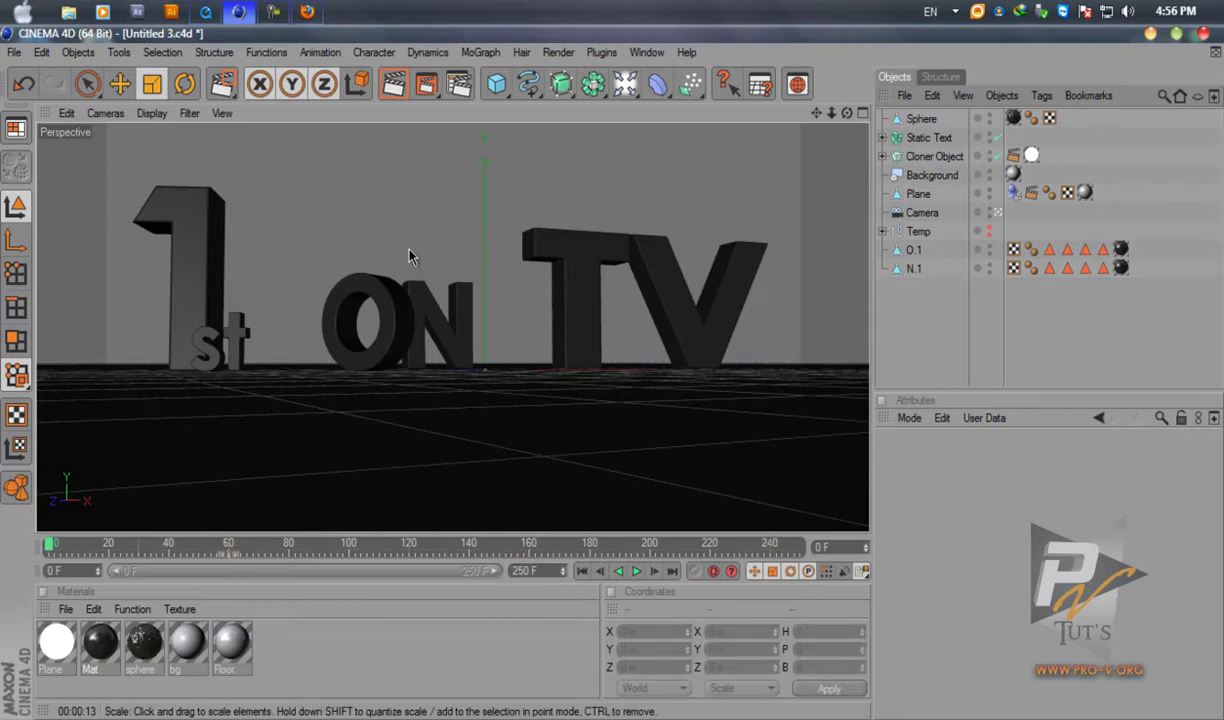
Create a MoGraph Fracture Object and make the Sphere its child.
{"action": "left_click", "coordinate": [481, 53]}
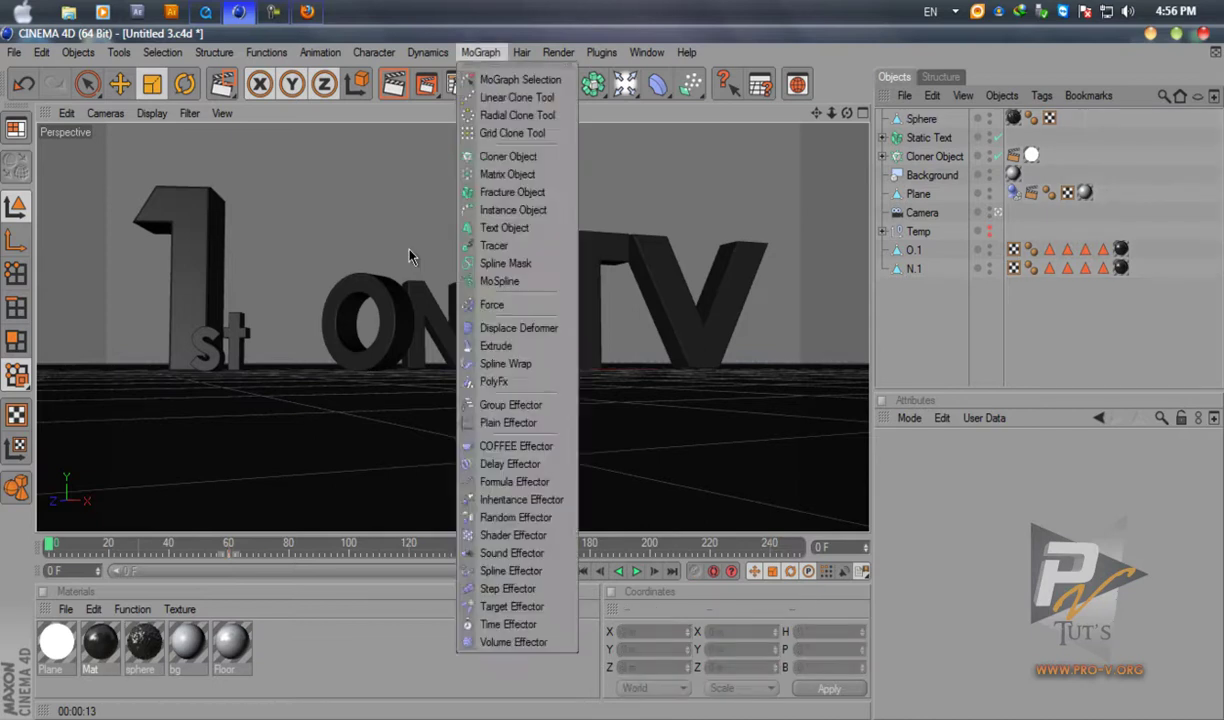
{"action": "key", "text": "Down"}
{"action": "key", "text": "Down"}
{"action": "key", "text": "Down"}
{"action": "key", "text": "Down"}
{"action": "key", "text": "Down"}
{"action": "key", "text": "Down"}
{"action": "key", "text": "Down"}
{"action": "key", "text": "Down"}
{"action": "key", "text": "Up"}
{"action": "key", "text": "Up"}
{"action": "key", "text": "Up"}
{"action": "key", "text": "Return"}
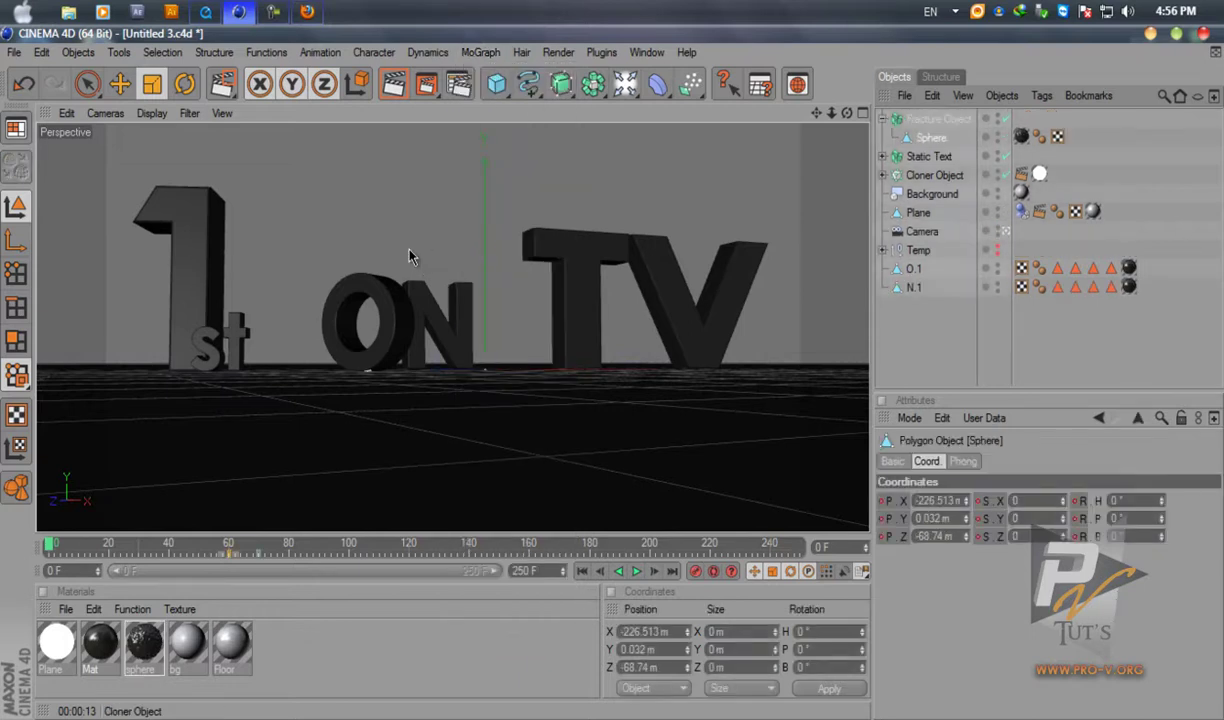
Give the Fracture Object a MoGraph Rigid Body tag.
{"action": "left_click", "coordinate": [938, 119]}
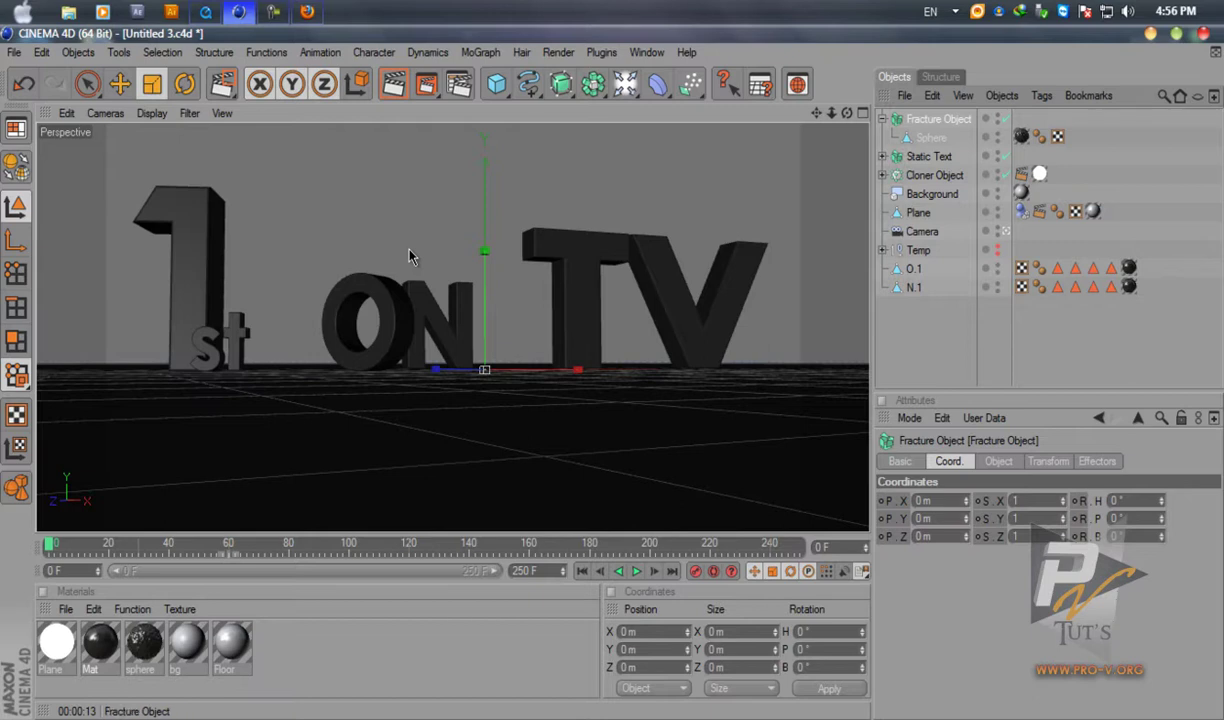
{"action": "right_click", "coordinate": [927, 119]}
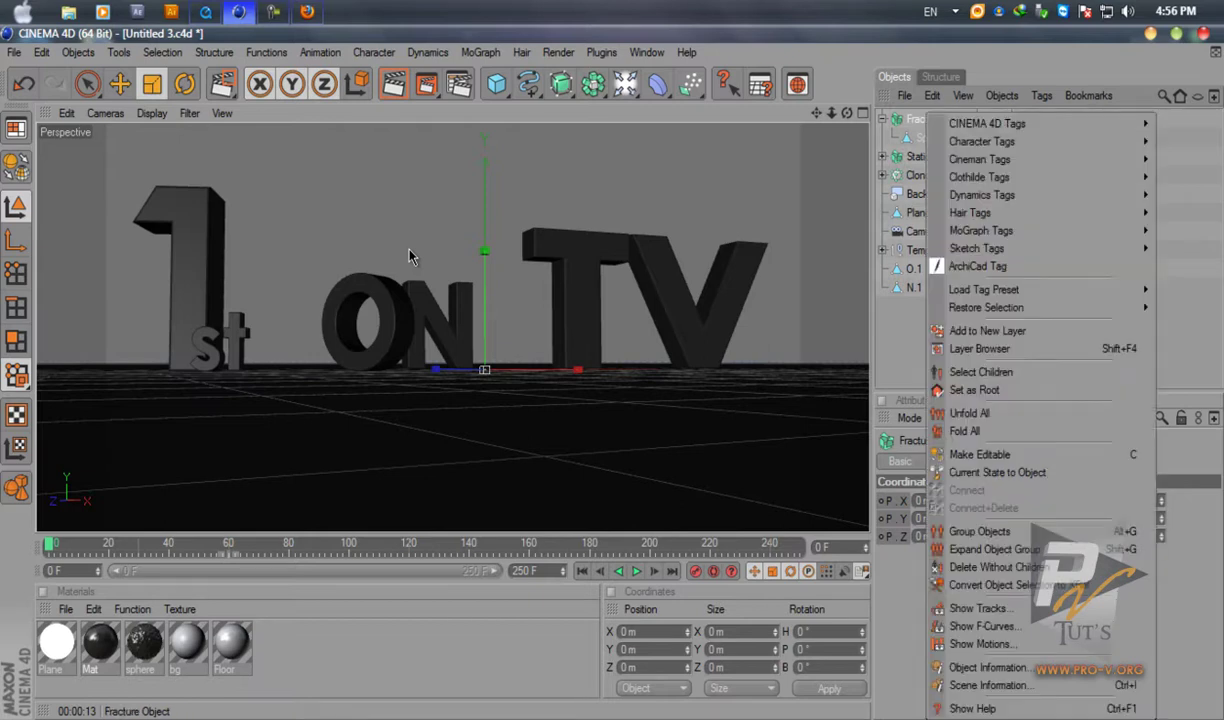
{"action": "mouse_move", "coordinate": [981, 231]}
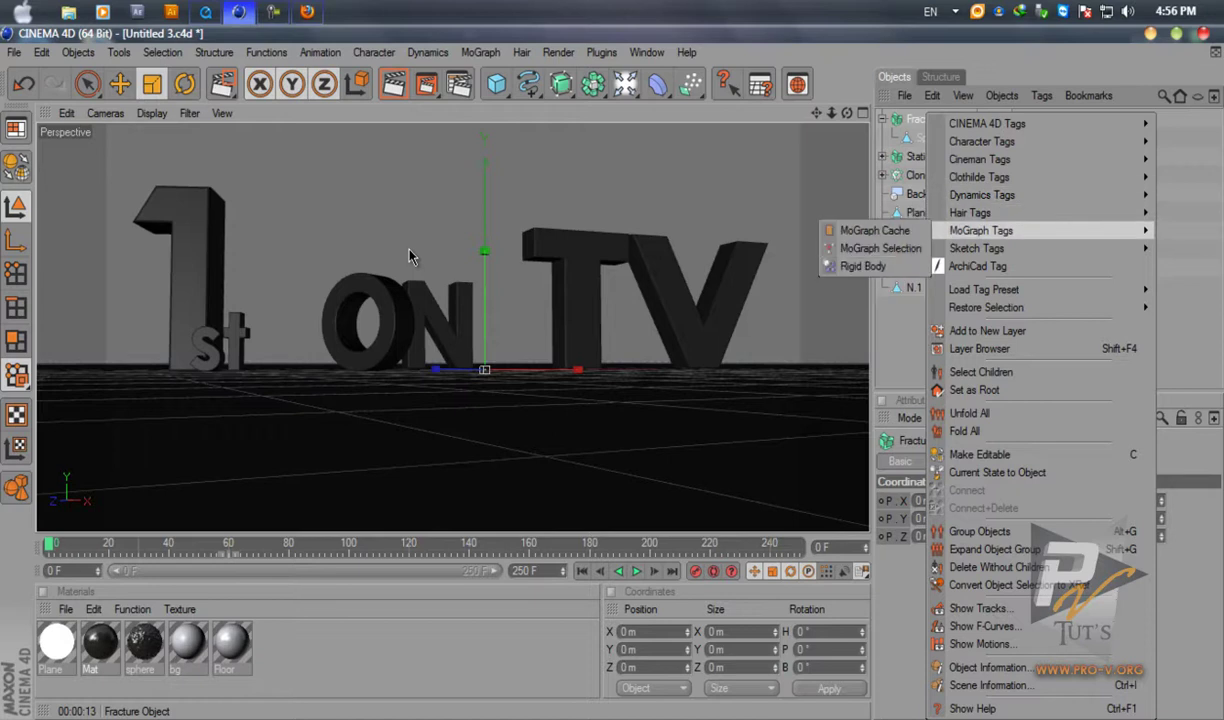
{"action": "left_click", "coordinate": [863, 267]}
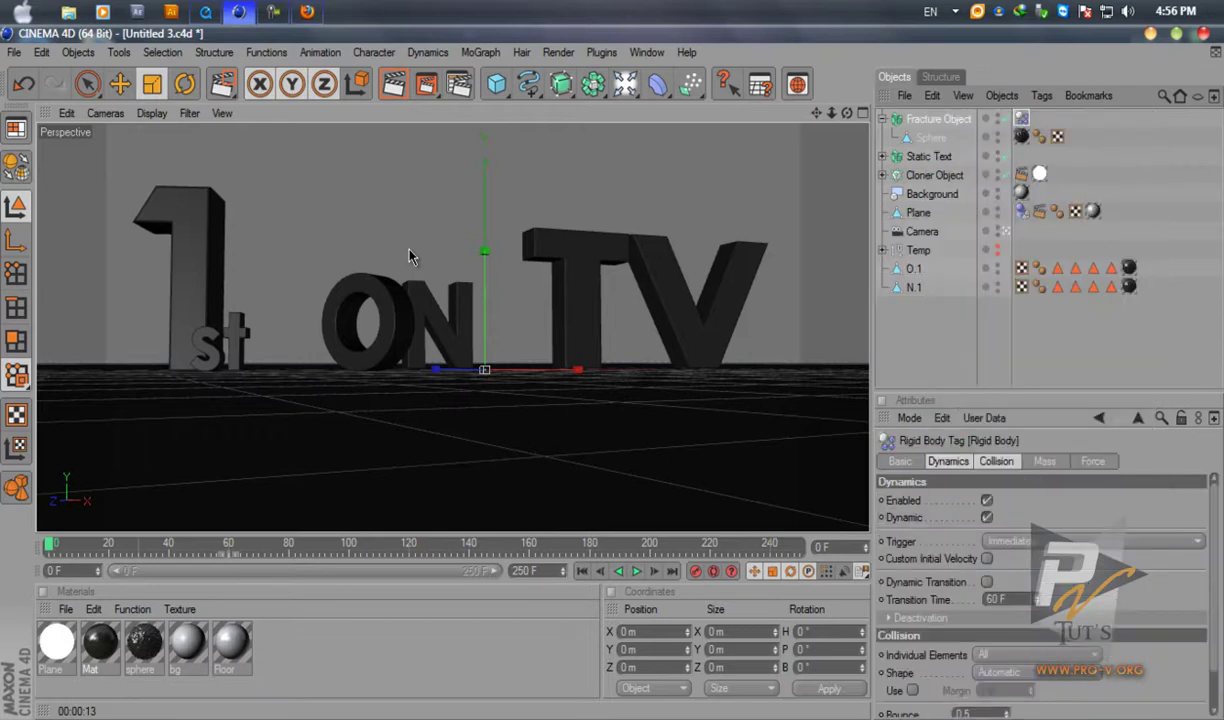
Play the simulation and step through the frames down to 54 to check how the Sphere behaves around the letter O.
{"action": "key", "text": "F8"}
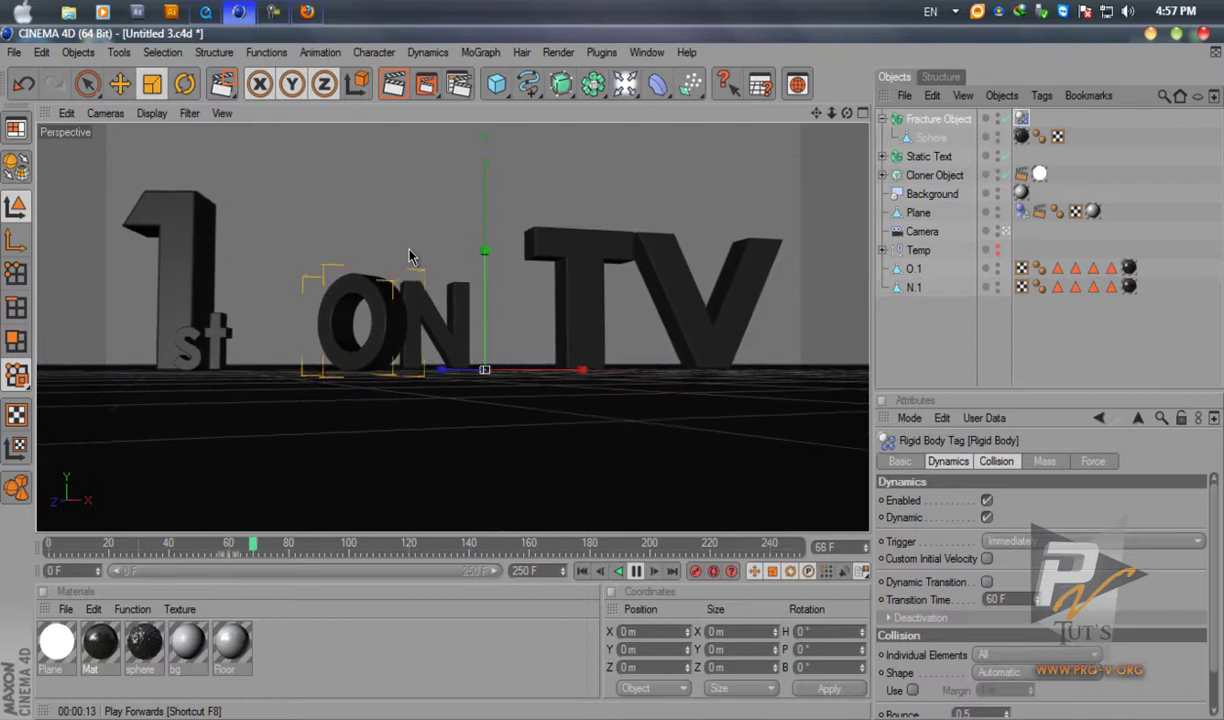
{"action": "key", "text": "F8"}
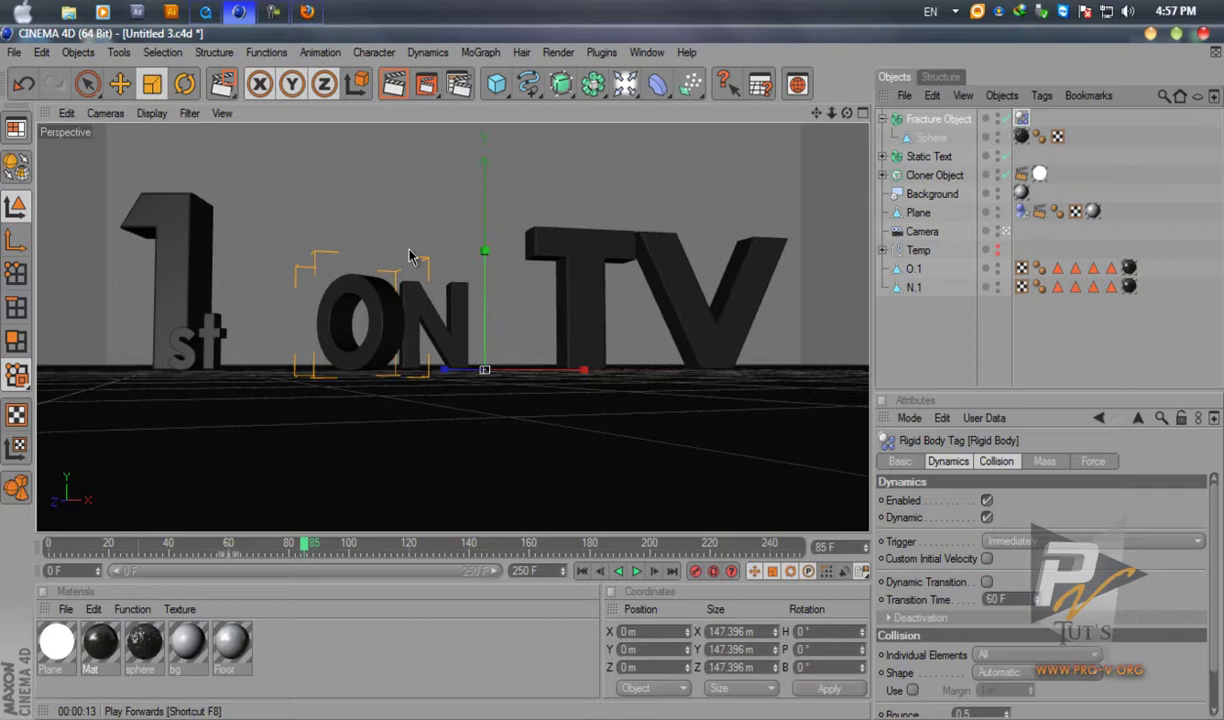
{"action": "key", "text": "F6"}
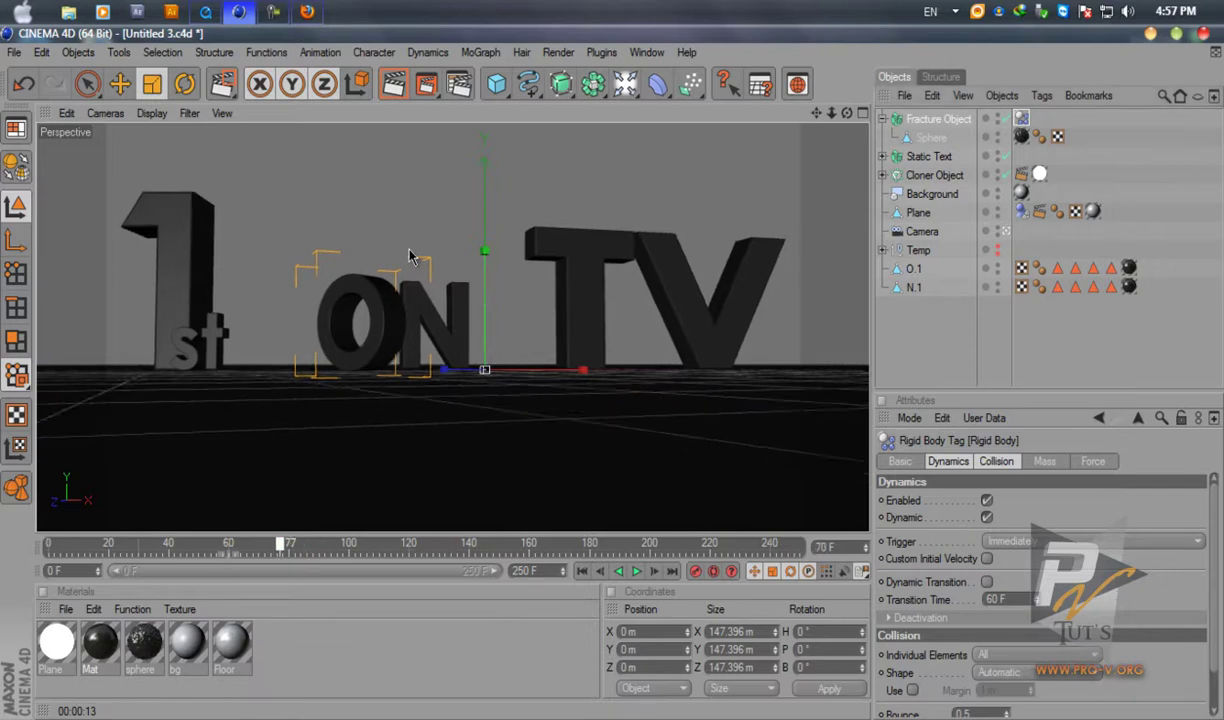
{"action": "key", "text": "g"}
{"action": "key", "text": "g"}
{"action": "key", "text": "g"}
{"action": "key", "text": "g"}
{"action": "key", "text": "g"}
{"action": "key", "text": "g"}
{"action": "key", "text": "g"}
{"action": "key", "text": "f"}
{"action": "key", "text": "f"}
{"action": "key", "text": "f"}
{"action": "key", "text": "f"}
{"action": "key", "text": "f"}
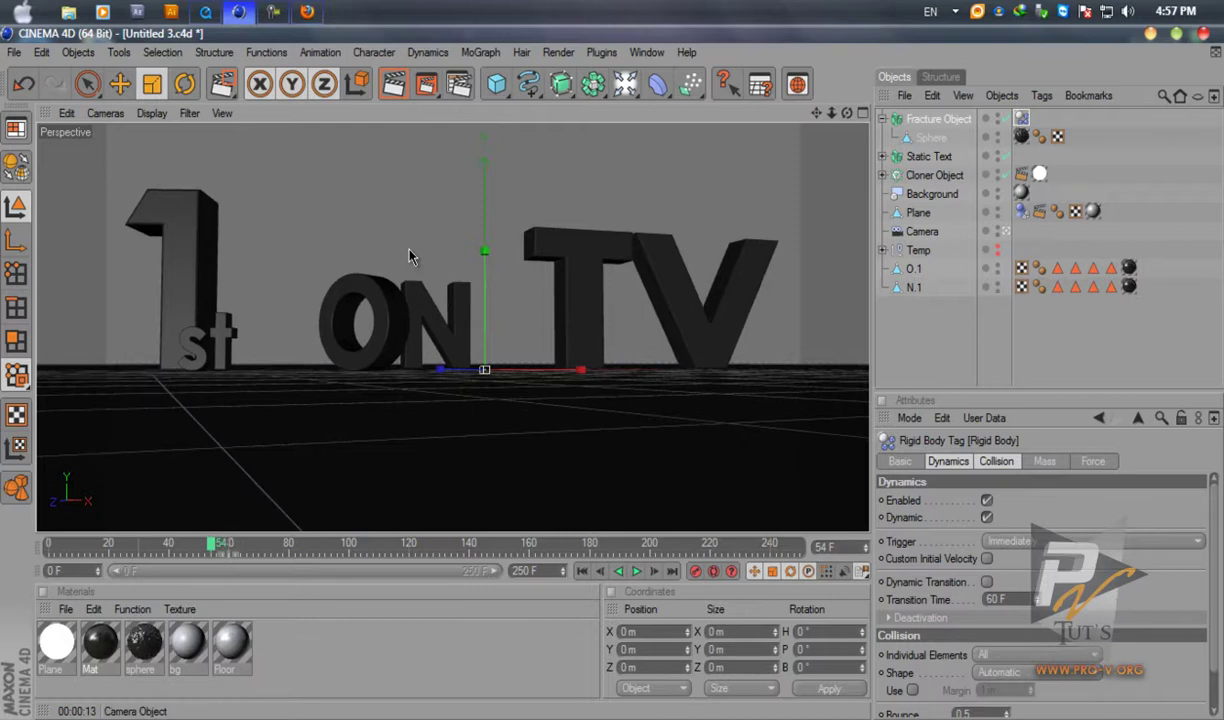
Leave the Camera's view and replay the simulation from the start in the default perspective view.
{"action": "left_click", "coordinate": [1006, 231]}
{"action": "scroll", "coordinate": [409, 257], "scroll_direction": "down", "scroll_amount": 5}
{"action": "scroll", "coordinate": [408, 257], "scroll_direction": "down", "scroll_amount": 3}
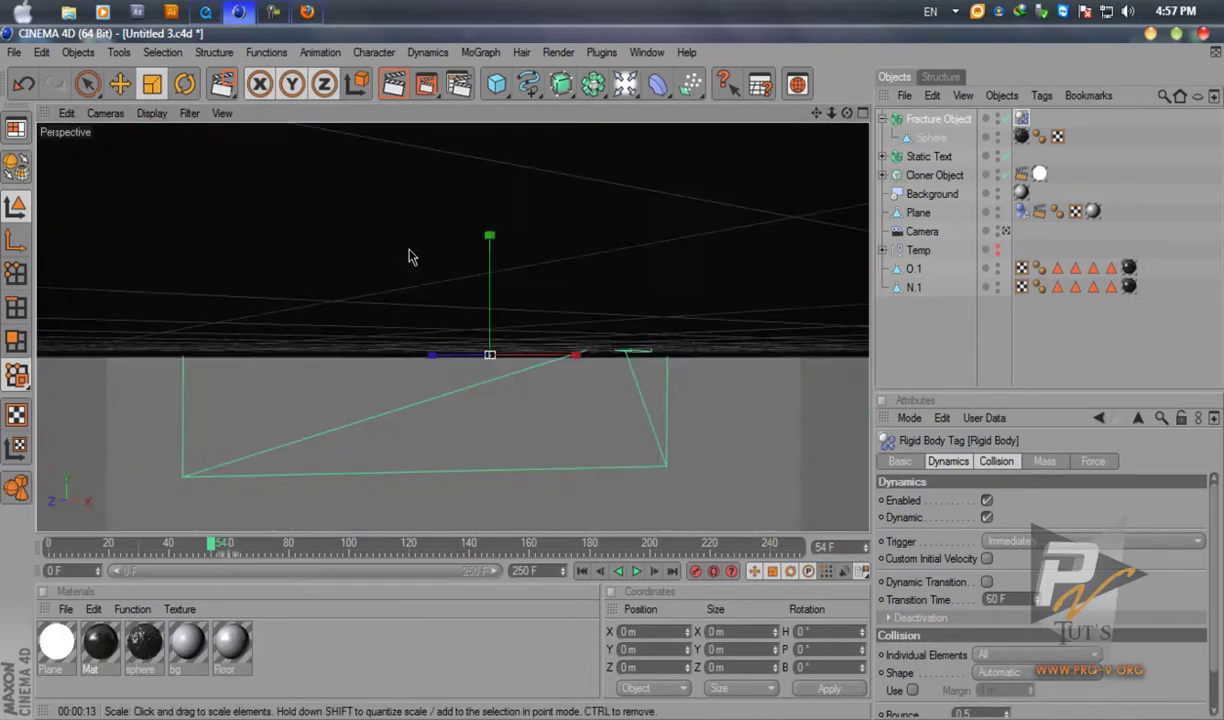
{"action": "key", "text": "F8"}
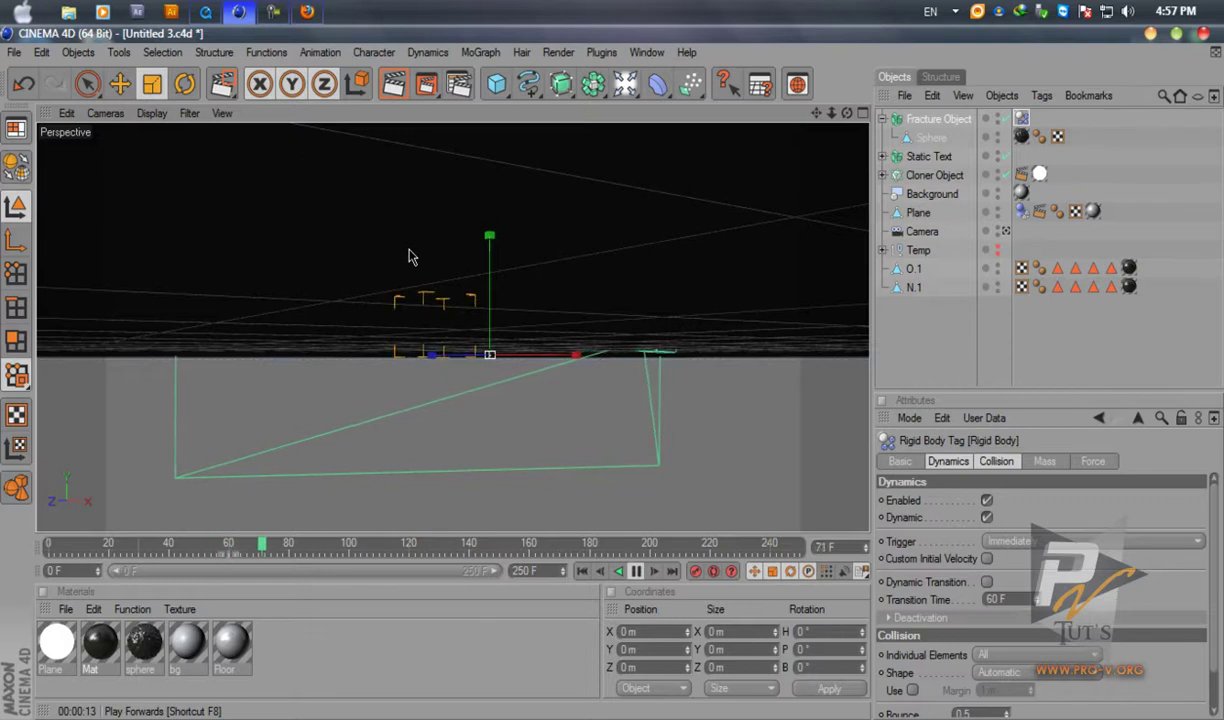
{"action": "key", "text": "F8"}
{"action": "key", "text": "shift+f"}
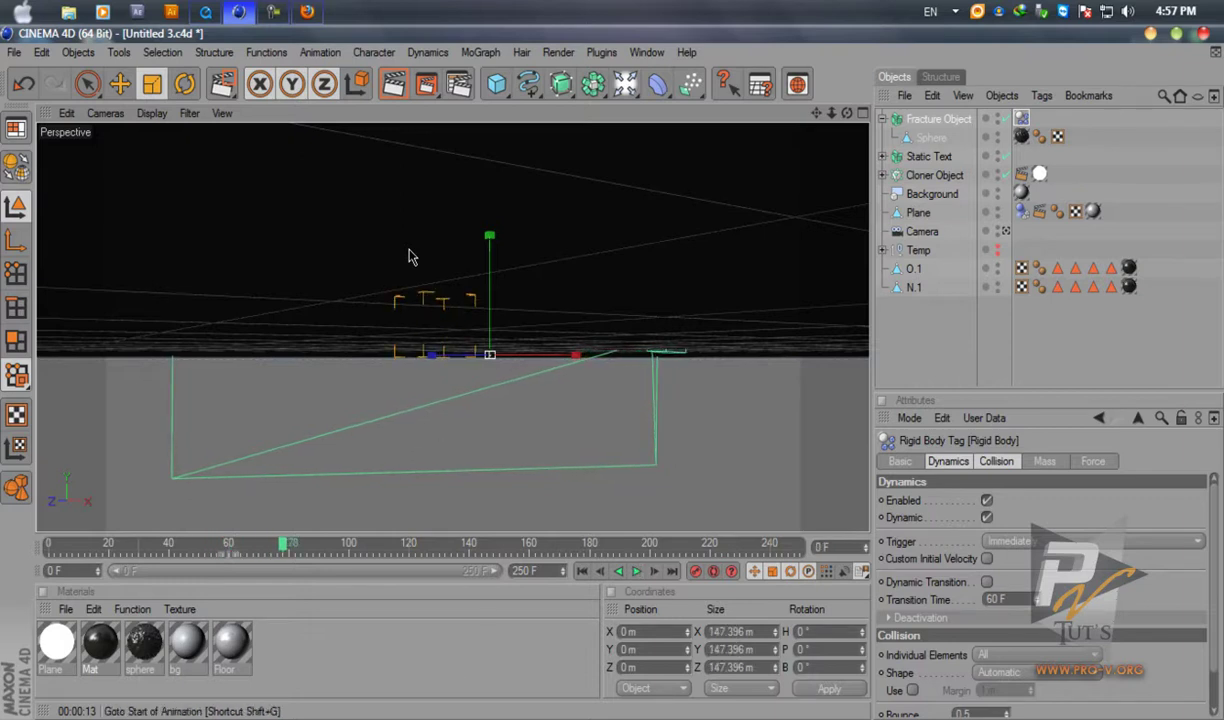
{"action": "left_click", "coordinate": [410, 253]}
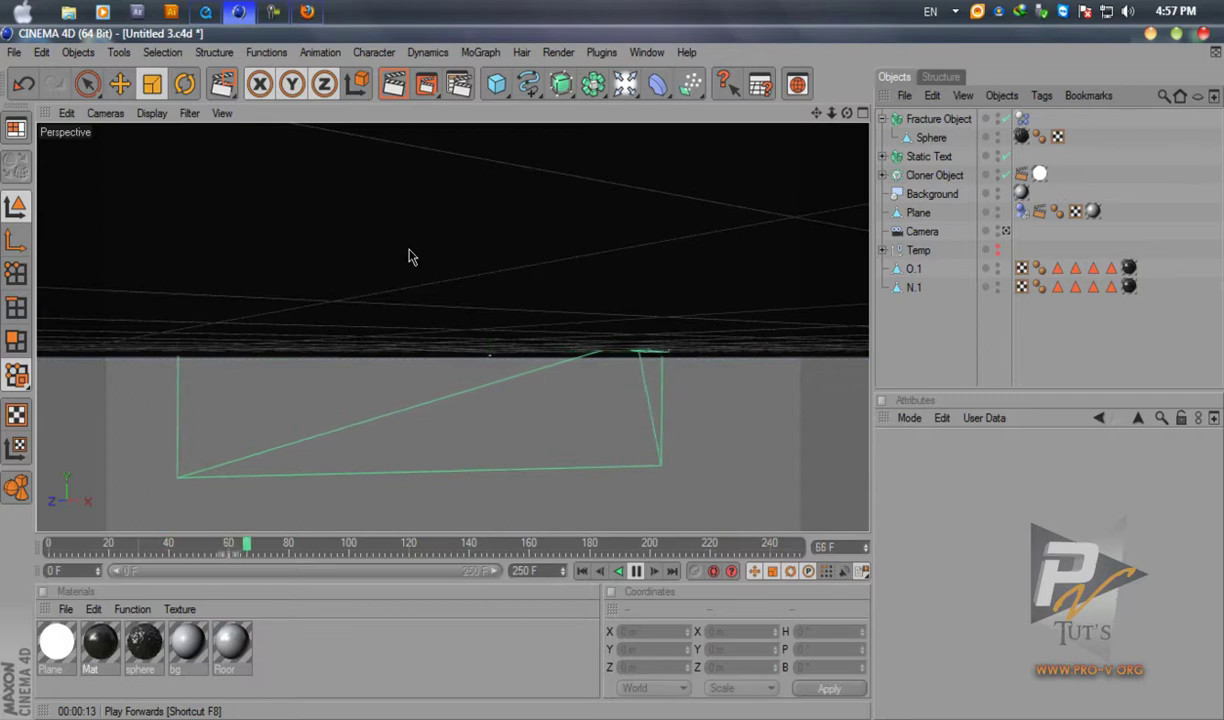
Return to the first frame and turn off the Enabled option in the Fracture Object's Rigid Body tag.
{"action": "key", "text": "F8"}
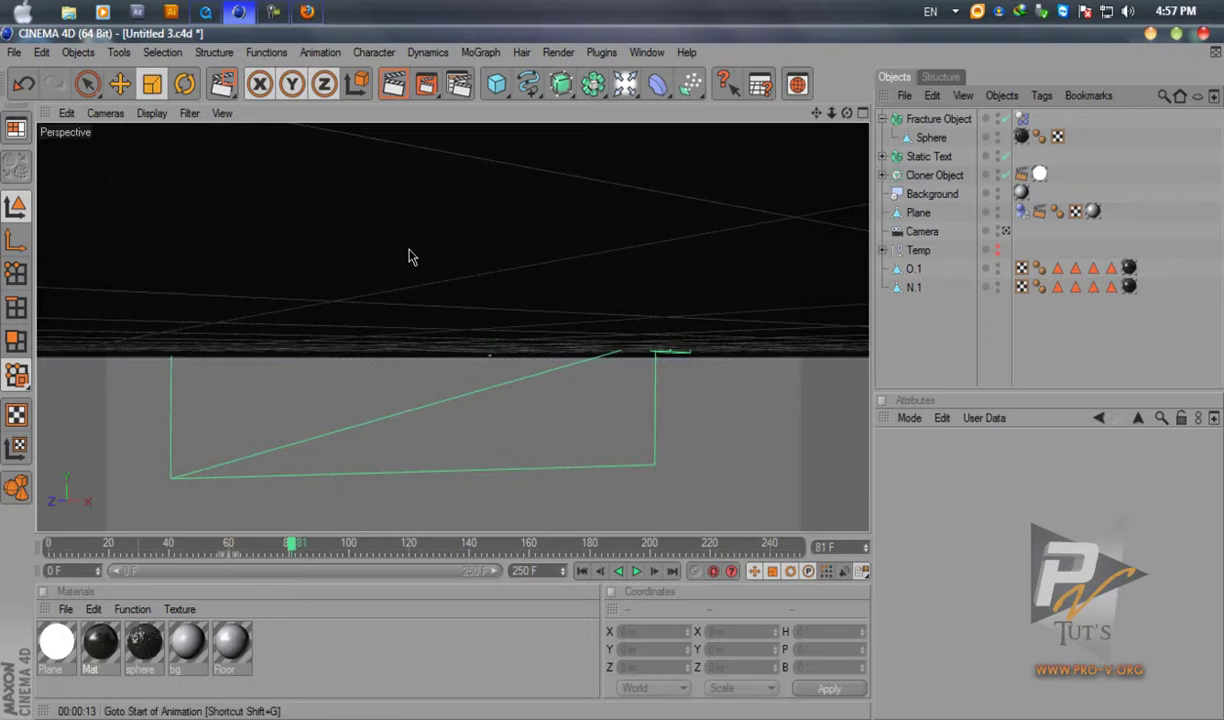
{"action": "key", "text": "shift+f"}
{"action": "left_click_drag", "start_coordinate": [409, 250], "coordinate": [409, 250], "text": "alt"}
{"action": "scroll", "coordinate": [409, 250], "scroll_direction": "up", "scroll_amount": 1}
{"action": "scroll", "coordinate": [409, 250], "scroll_direction": "up", "scroll_amount": 6}
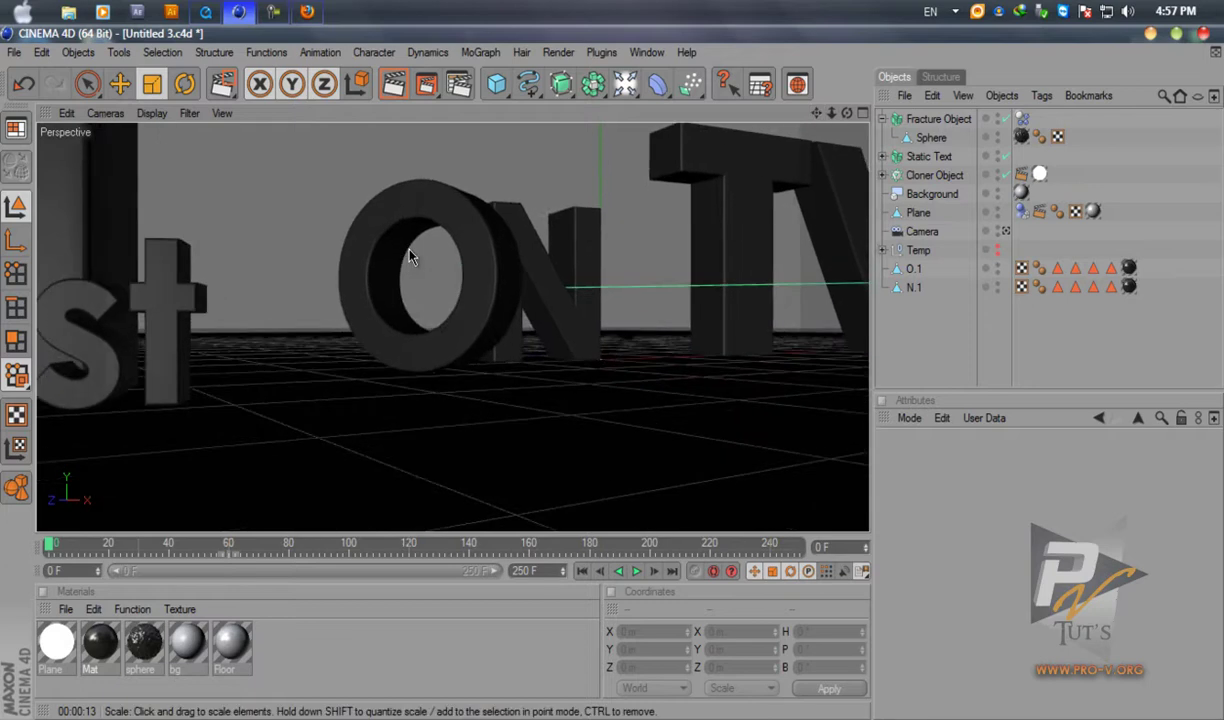
{"action": "left_click", "coordinate": [409, 250]}
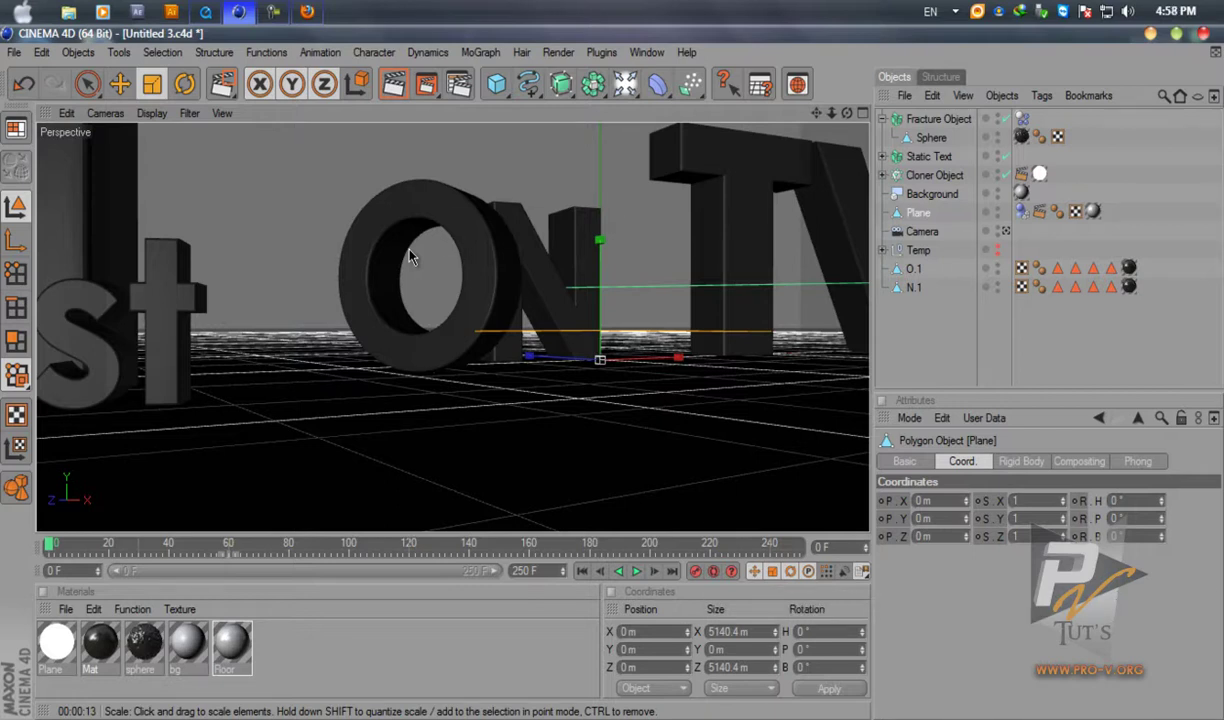
{"action": "left_click", "coordinate": [1021, 118]}
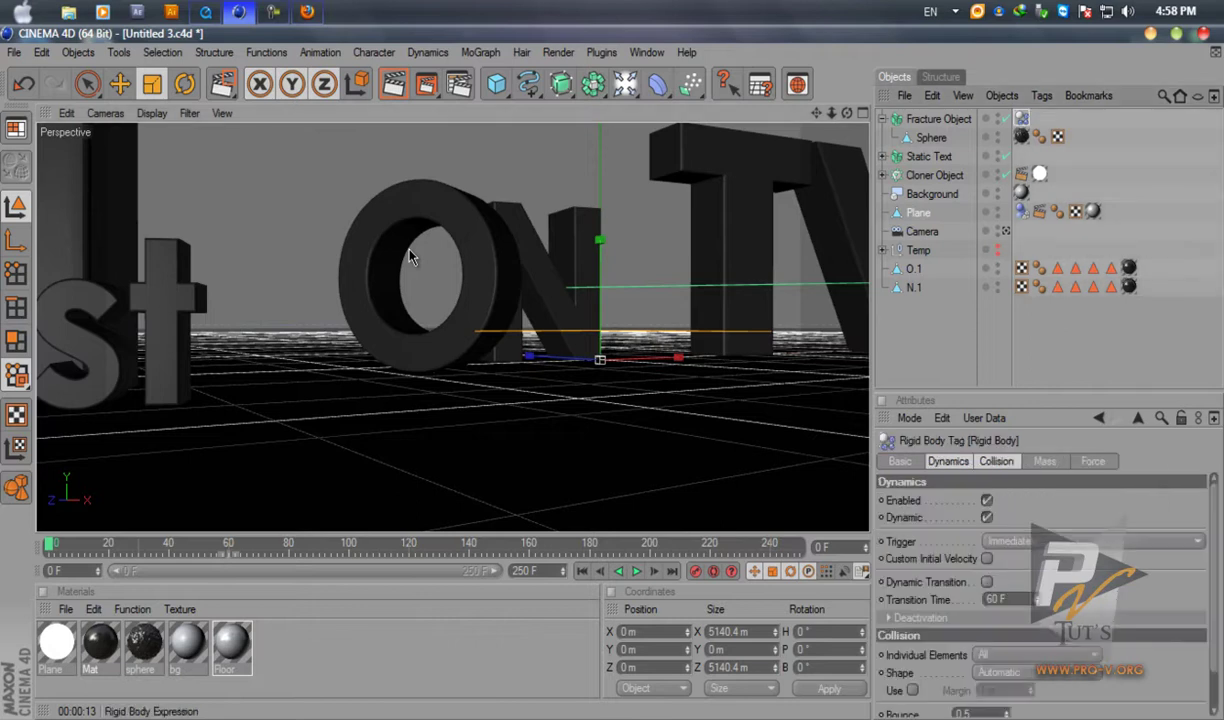
{"action": "left_click", "coordinate": [904, 500]}
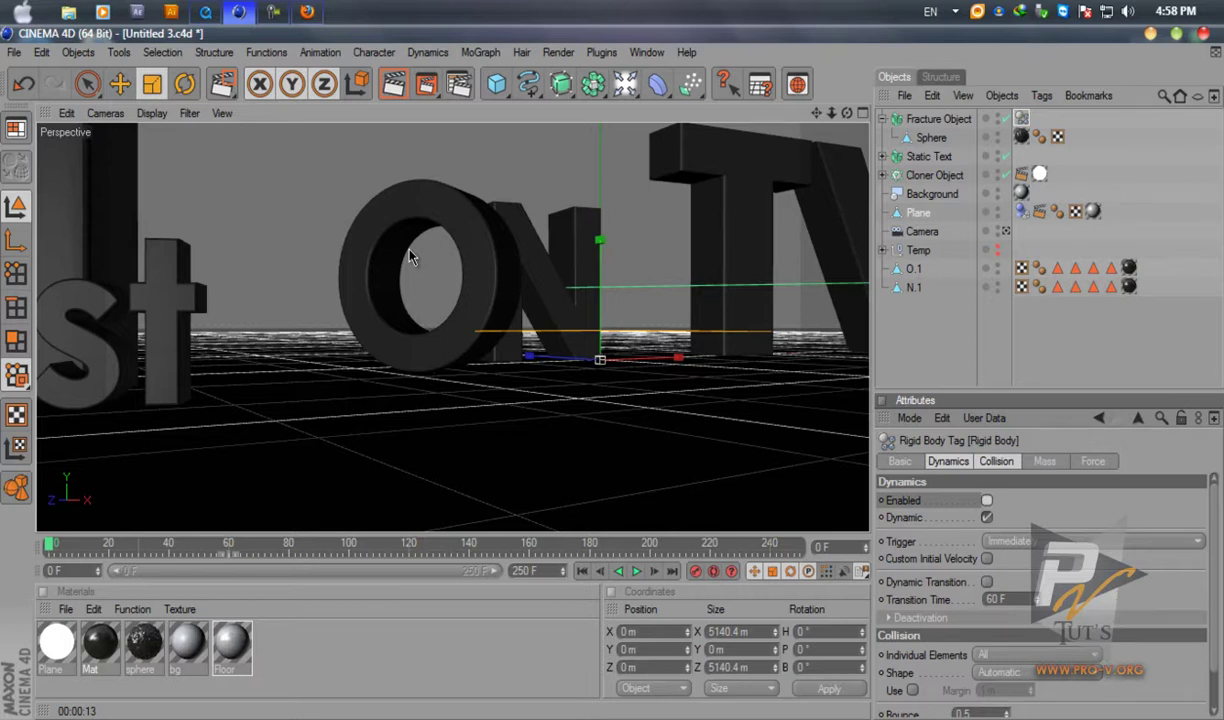
Keyframe the Rigid Body tag's Enabled option as off at frame 68 and as on at frame 69.
{"action": "key", "text": "F8"}
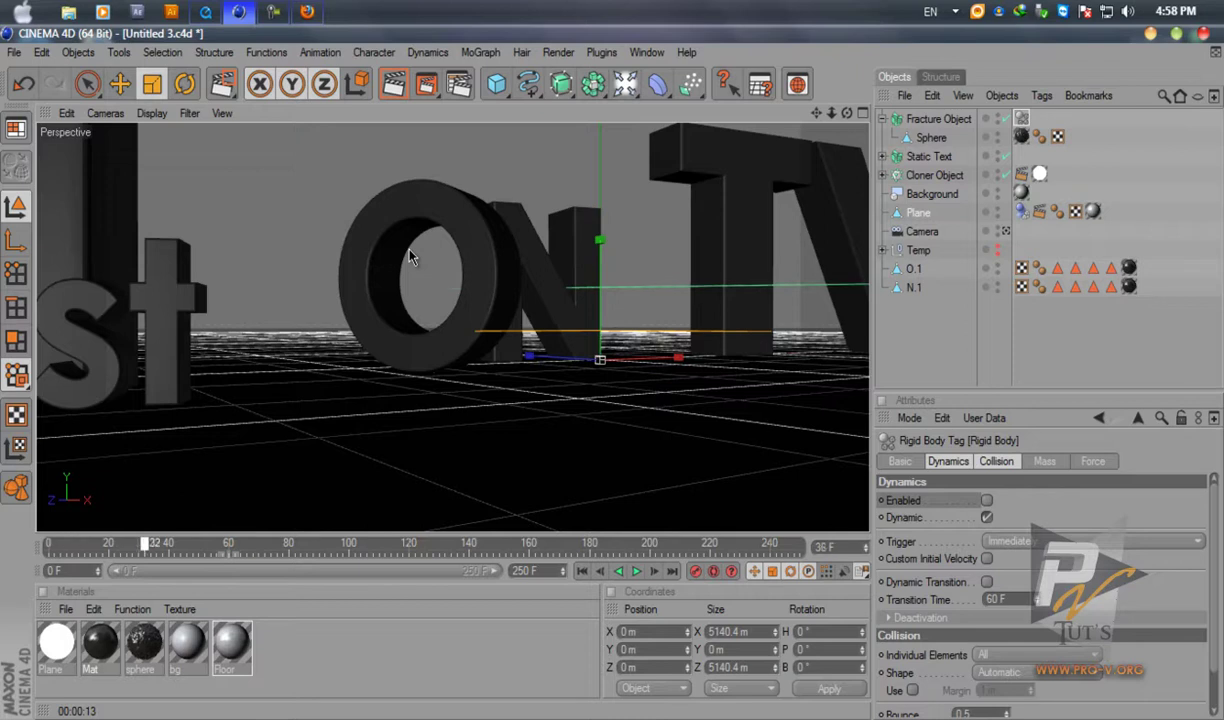
{"action": "key", "text": "f"}
{"action": "key", "text": "f"}
{"action": "key", "text": "f"}
{"action": "key", "text": "f"}
{"action": "key", "text": "f"}
{"action": "key", "text": "f"}
{"action": "key", "text": "f"}
{"action": "key", "text": "f"}
{"action": "key", "text": "f"}
{"action": "key", "text": "f"}
{"action": "key", "text": "f"}
{"action": "key", "text": "f"}
{"action": "key", "text": "f"}
{"action": "key", "text": "f"}
{"action": "key", "text": "f"}
{"action": "key", "text": "f"}
{"action": "key", "text": "f"}
{"action": "key", "text": "f"}
{"action": "key", "text": "f"}
{"action": "key", "text": "f"}
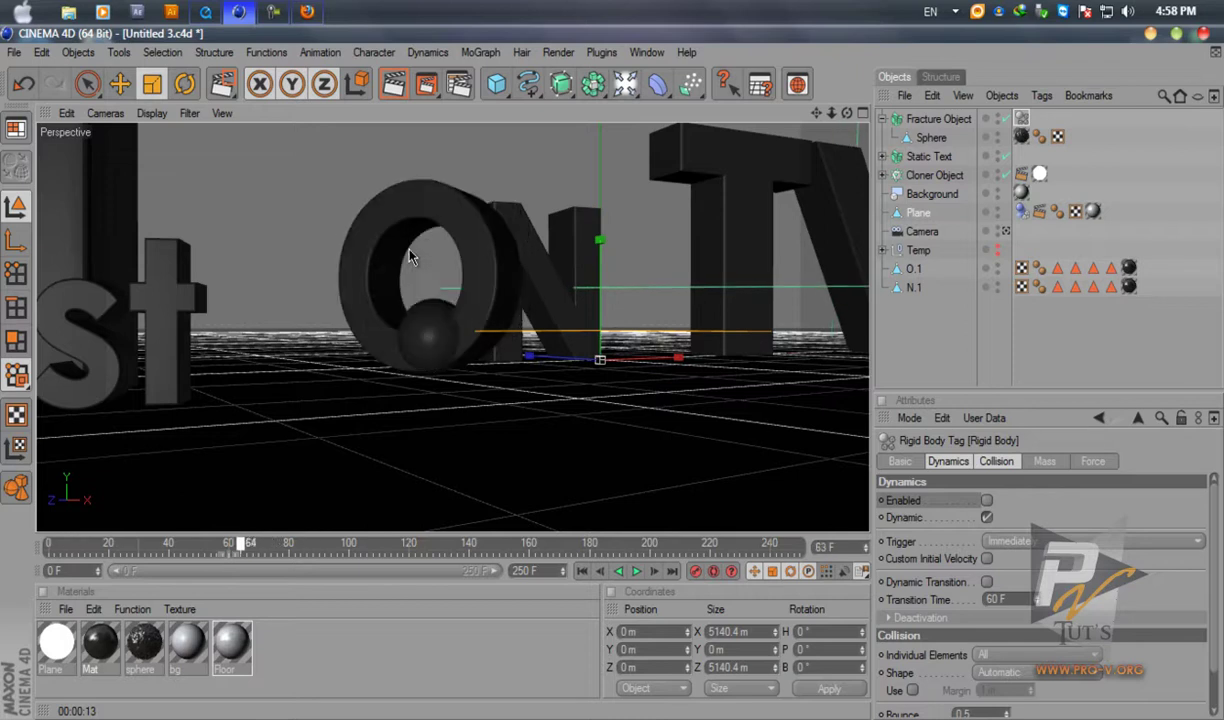
{"action": "key", "text": "g"}
{"action": "key", "text": "g"}
{"action": "key", "text": "g"}
{"action": "key", "text": "g"}
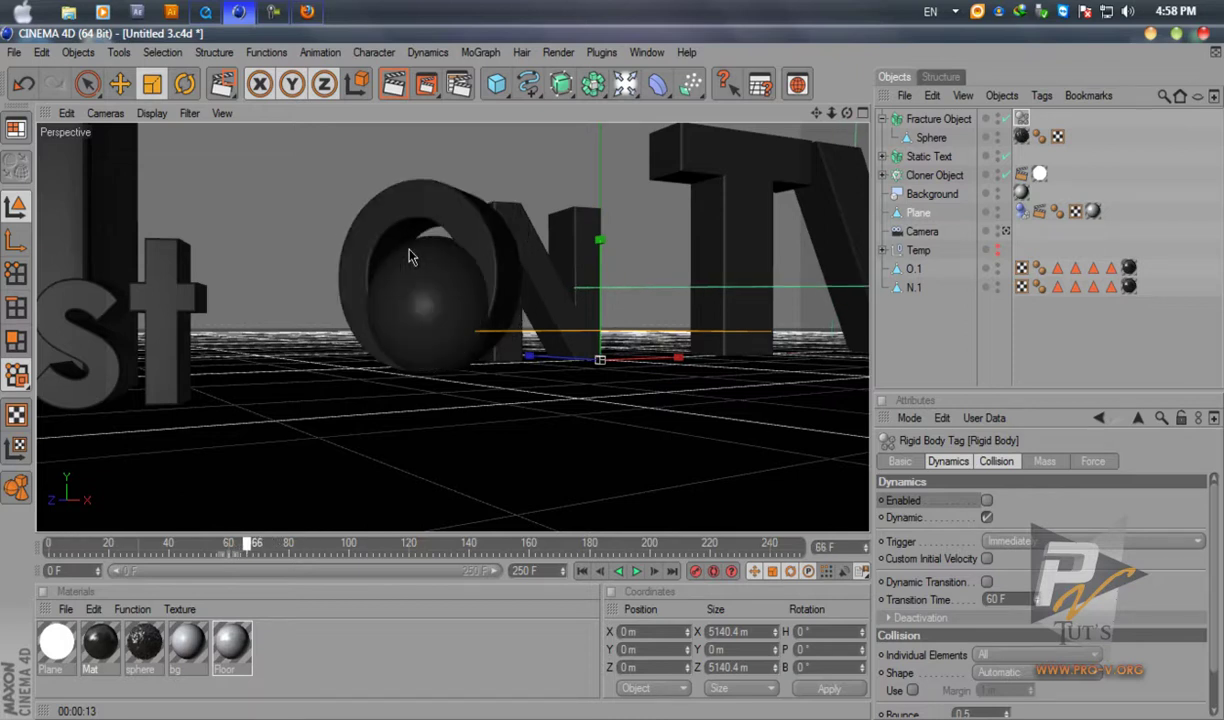
{"action": "key", "text": "g"}
{"action": "key", "text": "g"}
{"action": "key", "text": "g"}
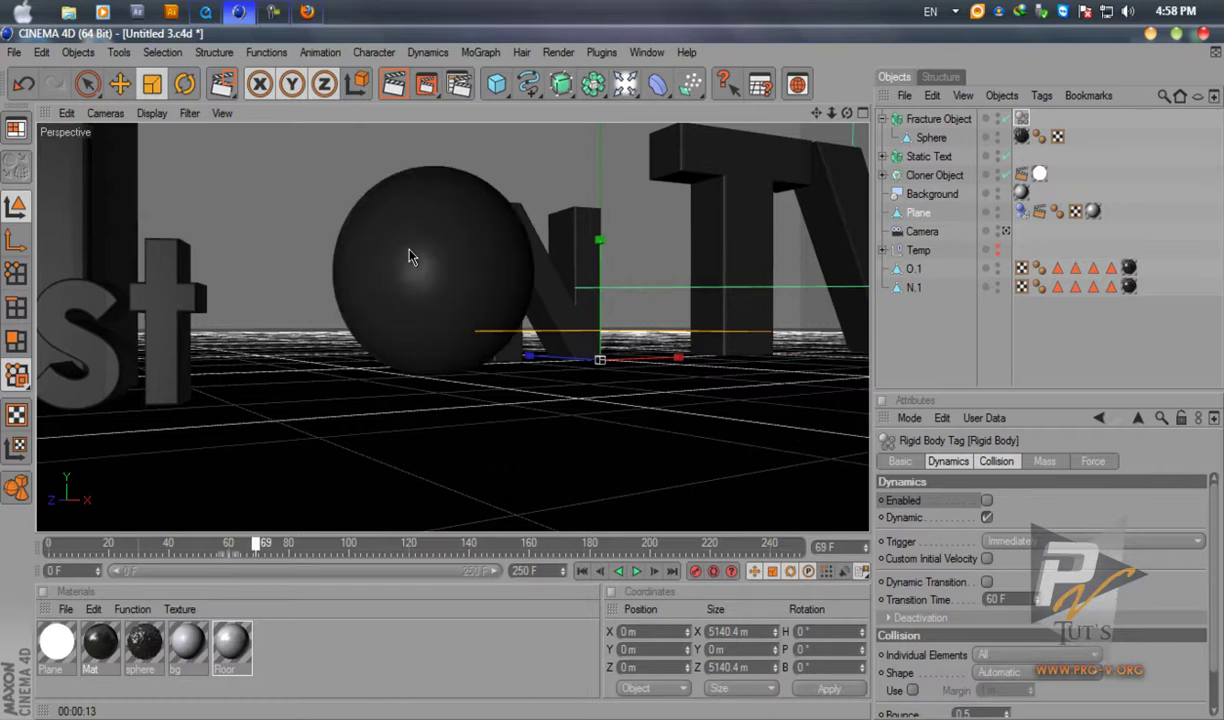
{"action": "key", "text": "f"}
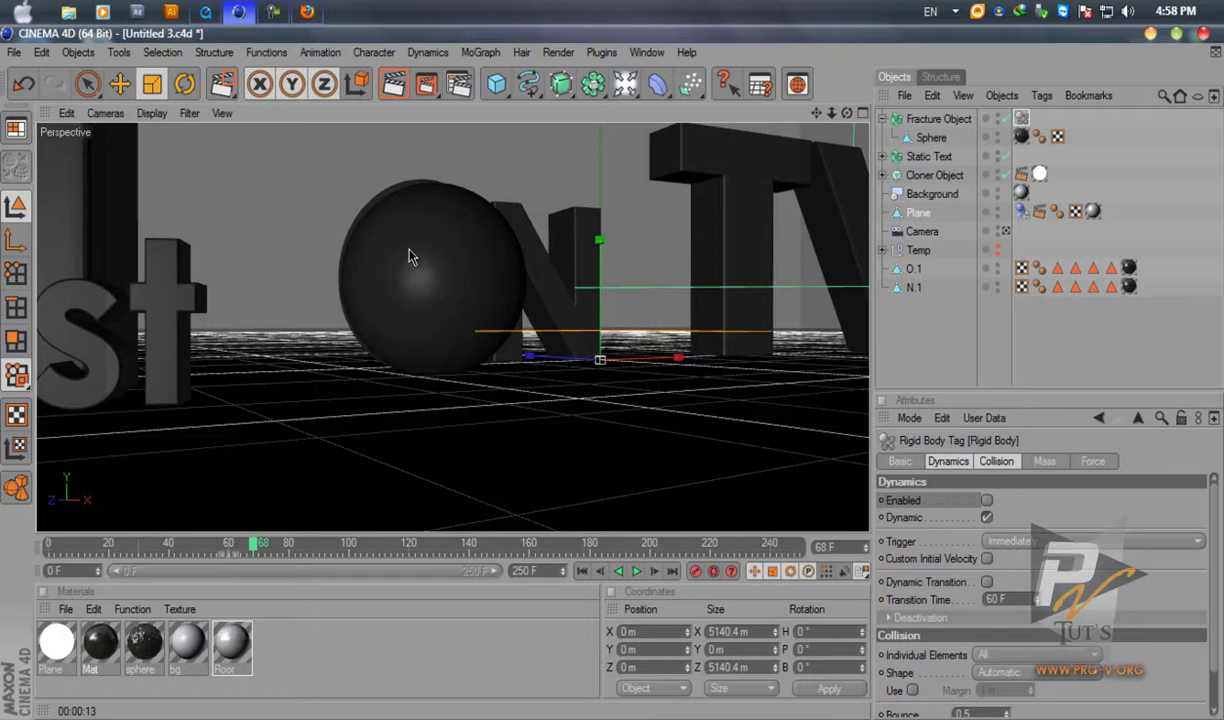
{"action": "left_click", "coordinate": [881, 500], "text": "ctrl"}
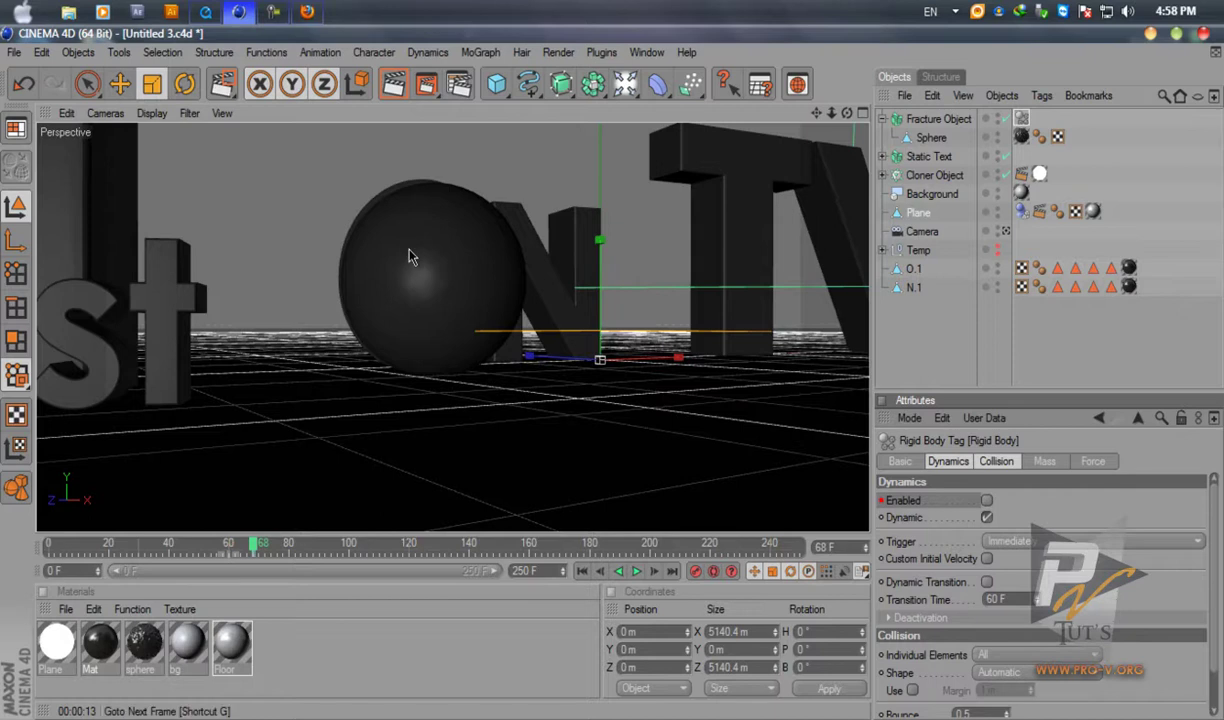
{"action": "key", "text": "g"}
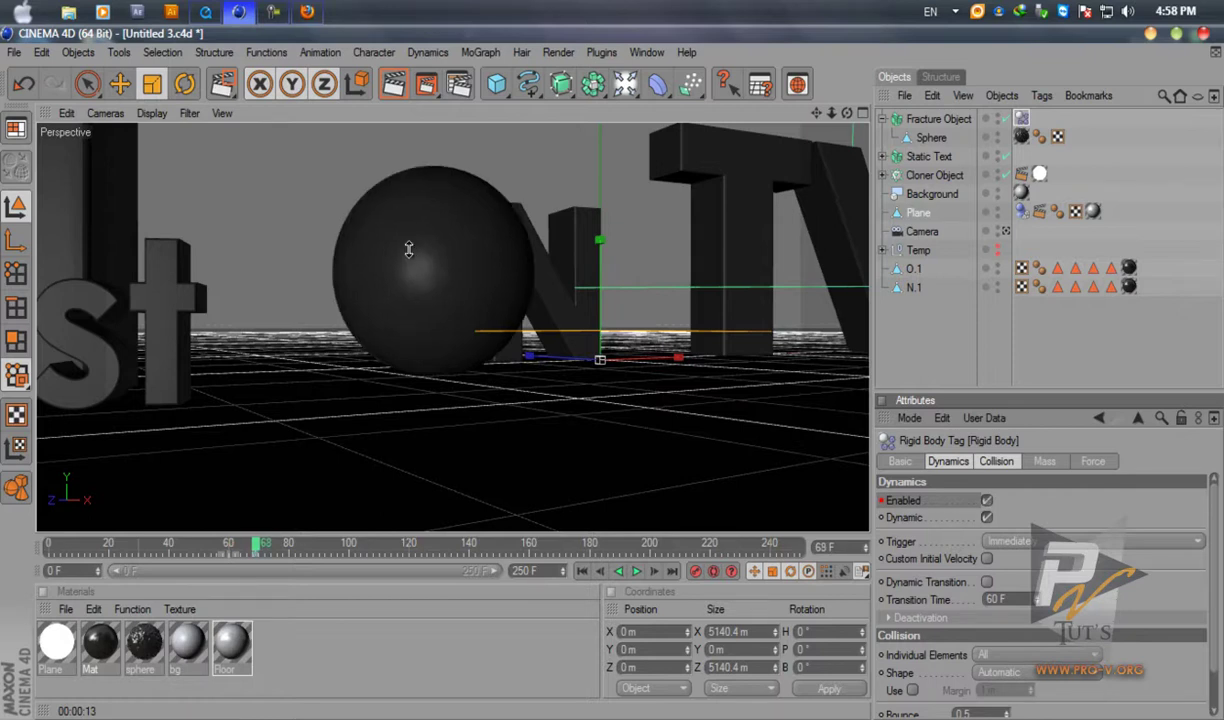
Replay the simulation from the start up to frame 101 to check how the Sphere grows and settles.
{"action": "key", "text": "shift+f"}
{"action": "key", "text": "F8"}
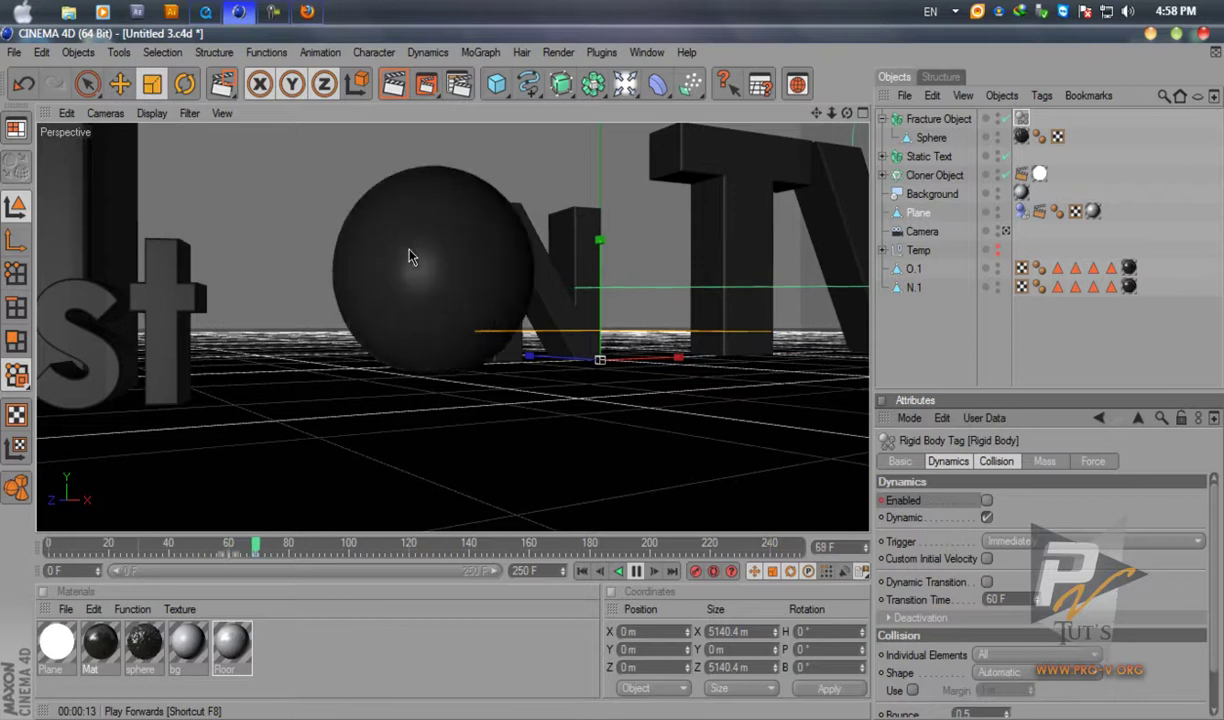
{"action": "key", "text": "shift+g"}
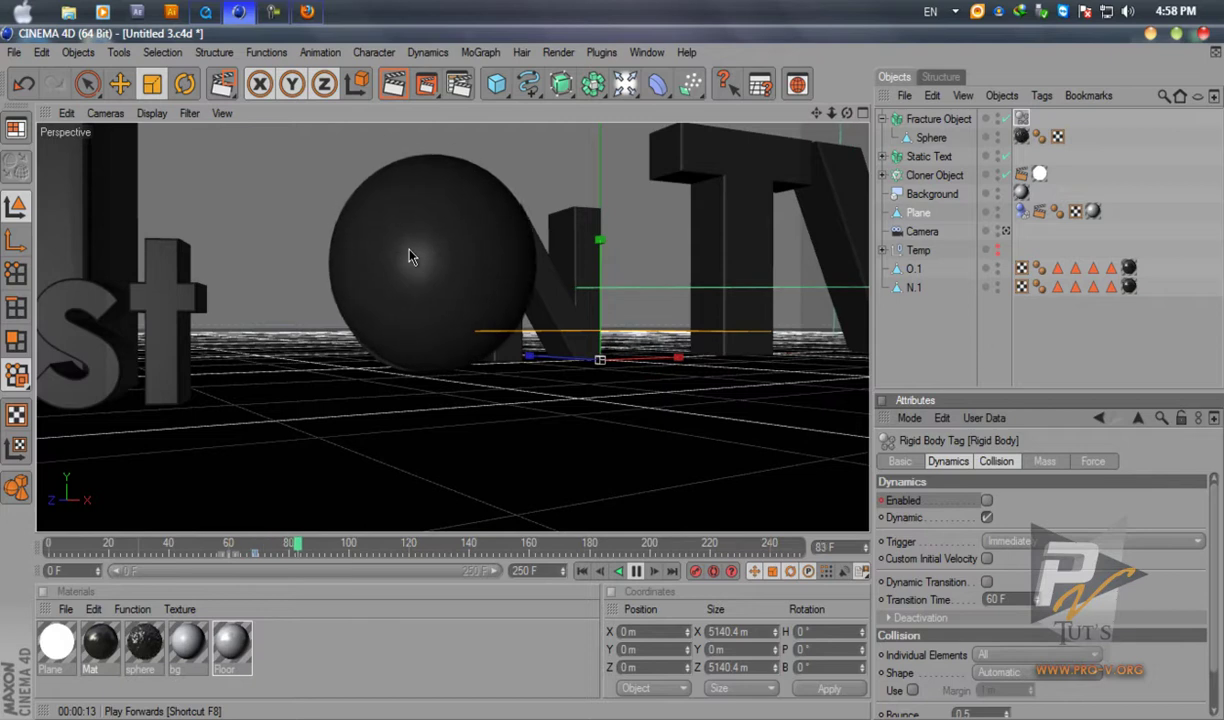
{"action": "key", "text": "F8"}
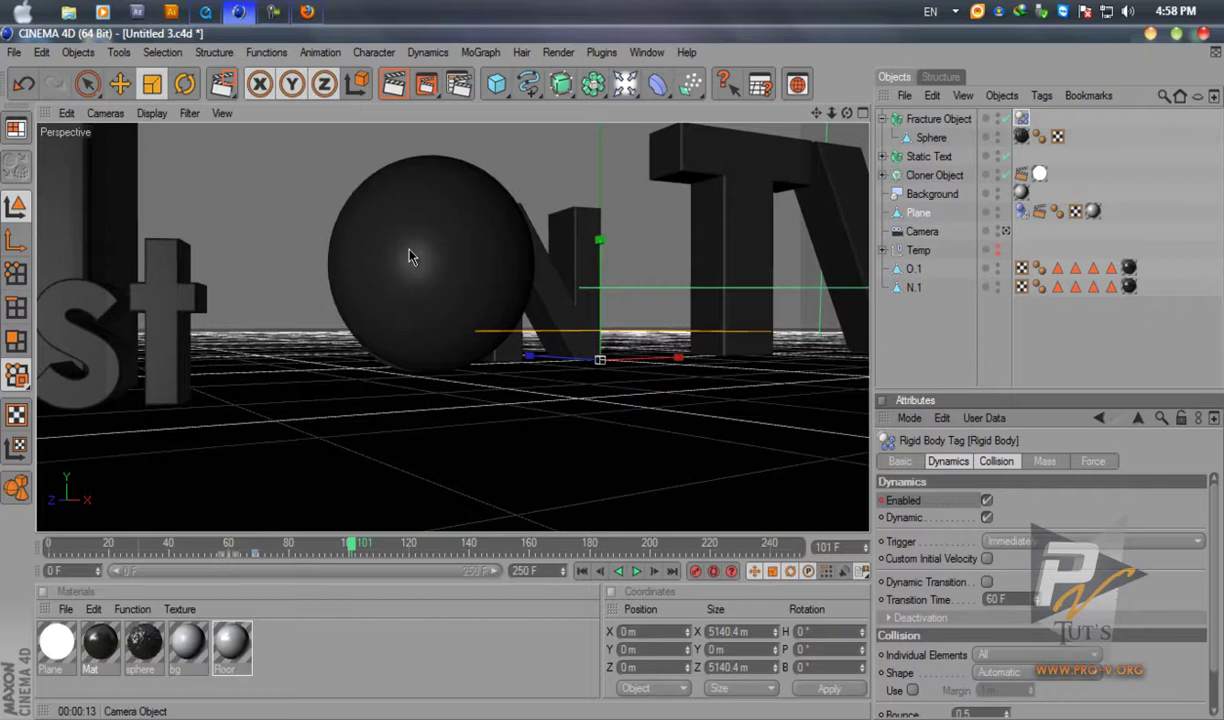
Look through the scene Camera again and return to the first frame.
{"action": "left_click", "coordinate": [1006, 231]}
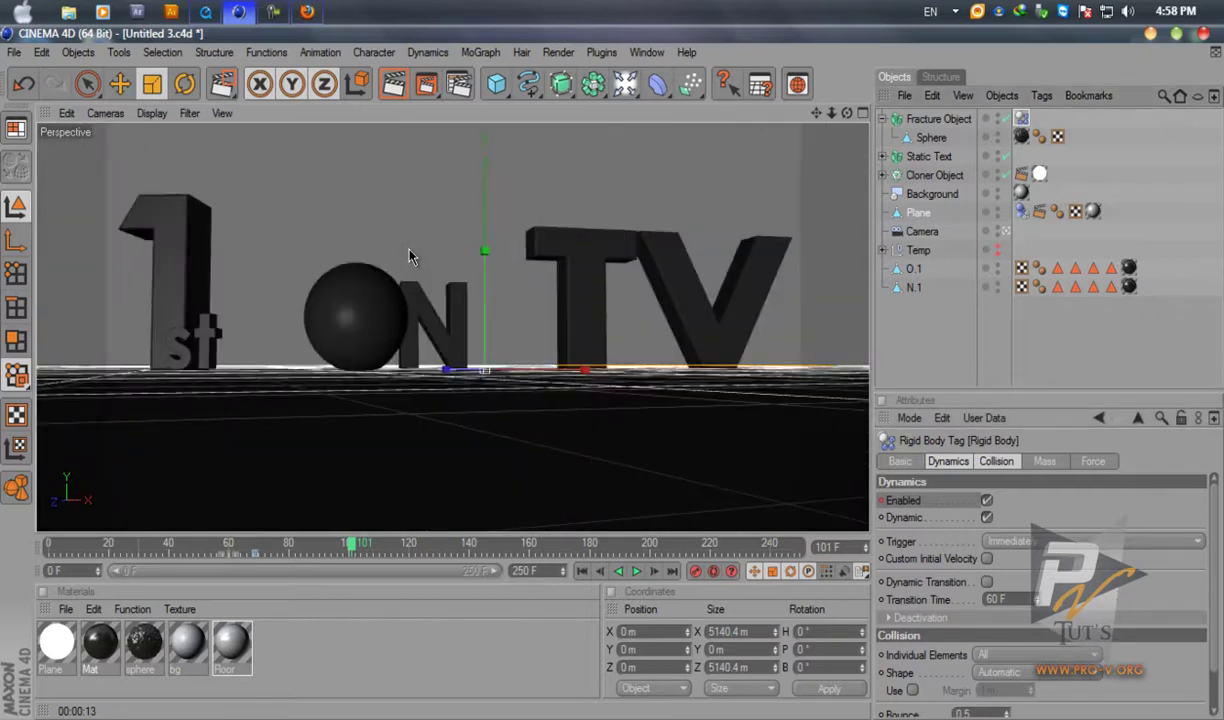
{"action": "left_click", "coordinate": [410, 257]}
{"action": "key", "text": "shift+f"}
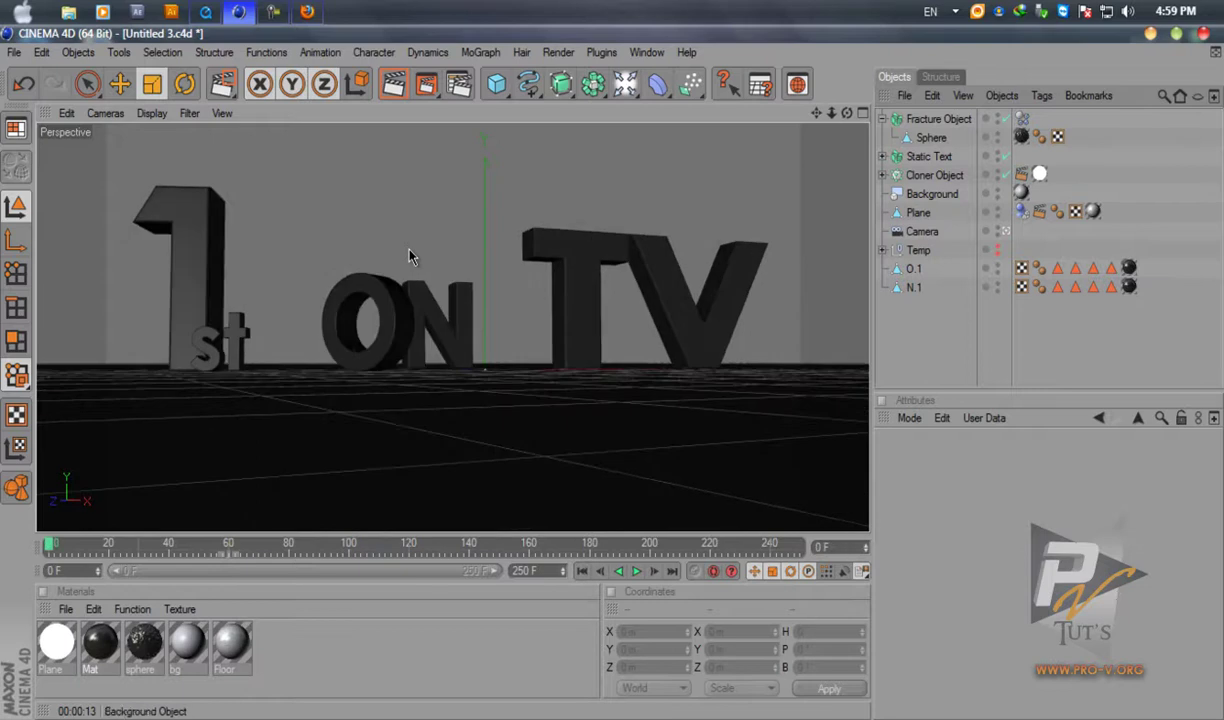
Lower the Fracture Object to about -11.65 m in Y and play the simulation up to frame 113.
{"action": "left_click", "coordinate": [410, 257]}
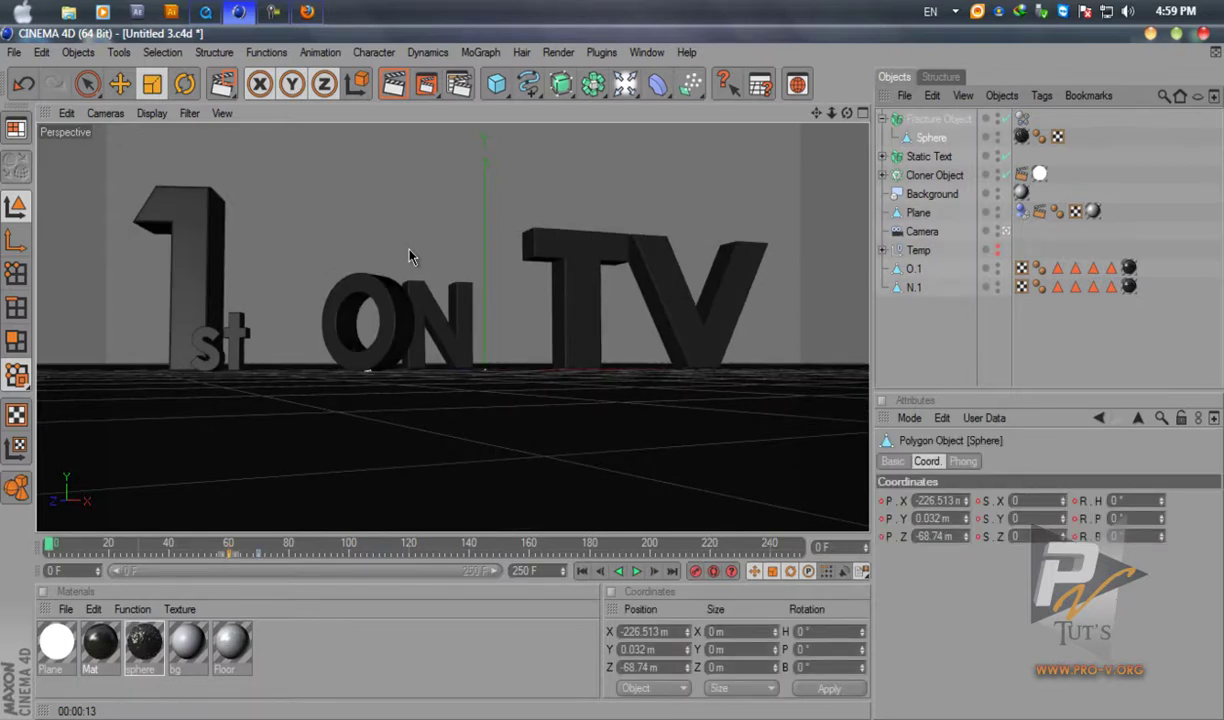
{"action": "key", "text": "e"}
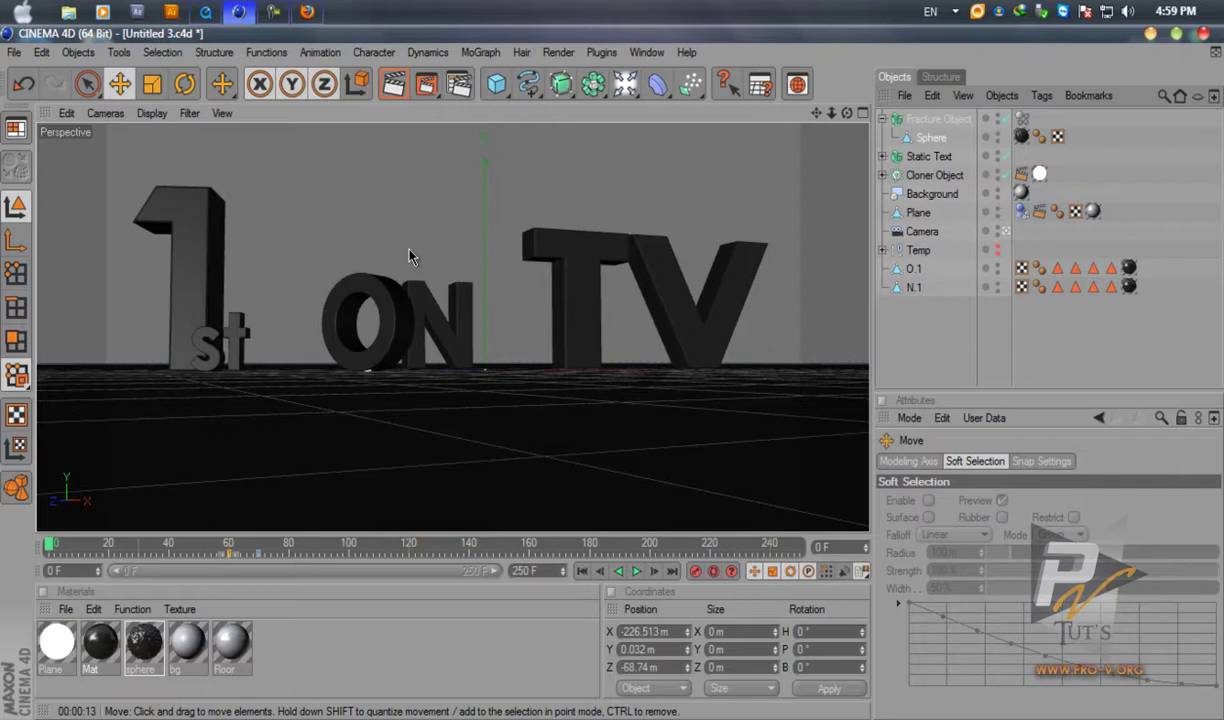
{"action": "left_click", "coordinate": [931, 138]}
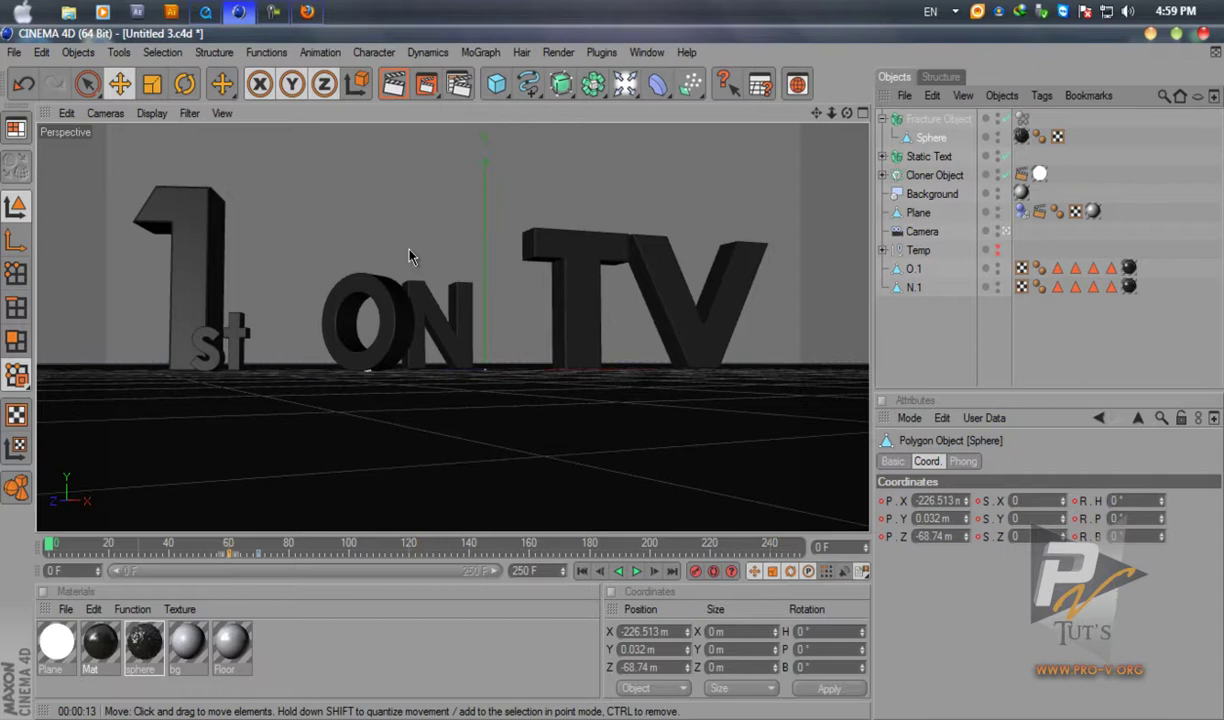
{"action": "left_click", "coordinate": [938, 119]}
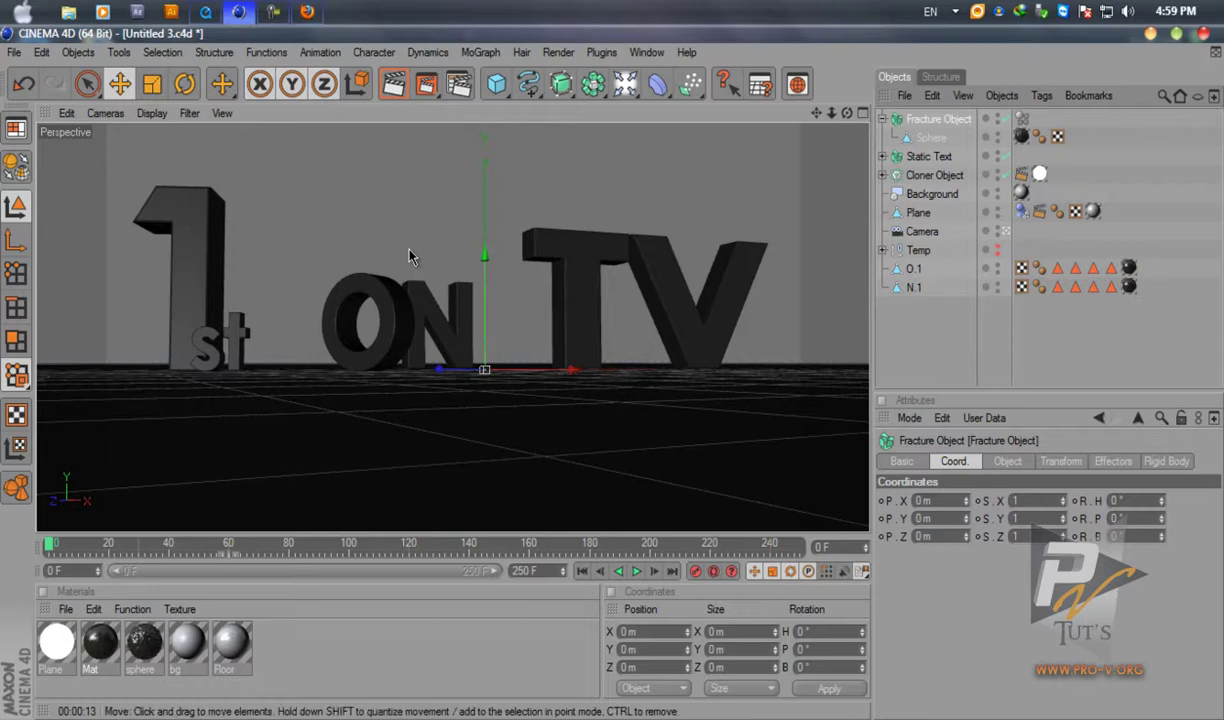
{"action": "left_click_drag", "start_coordinate": [408, 257], "coordinate": [408, 257]}
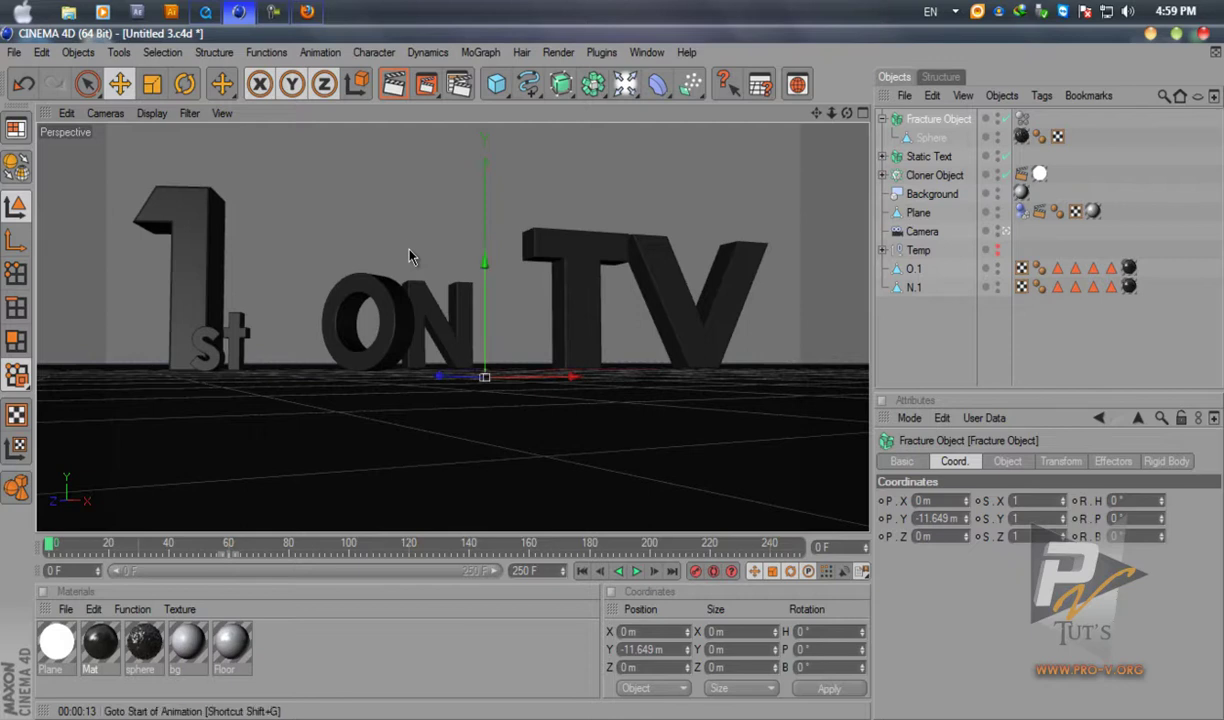
{"action": "key", "text": "F8"}
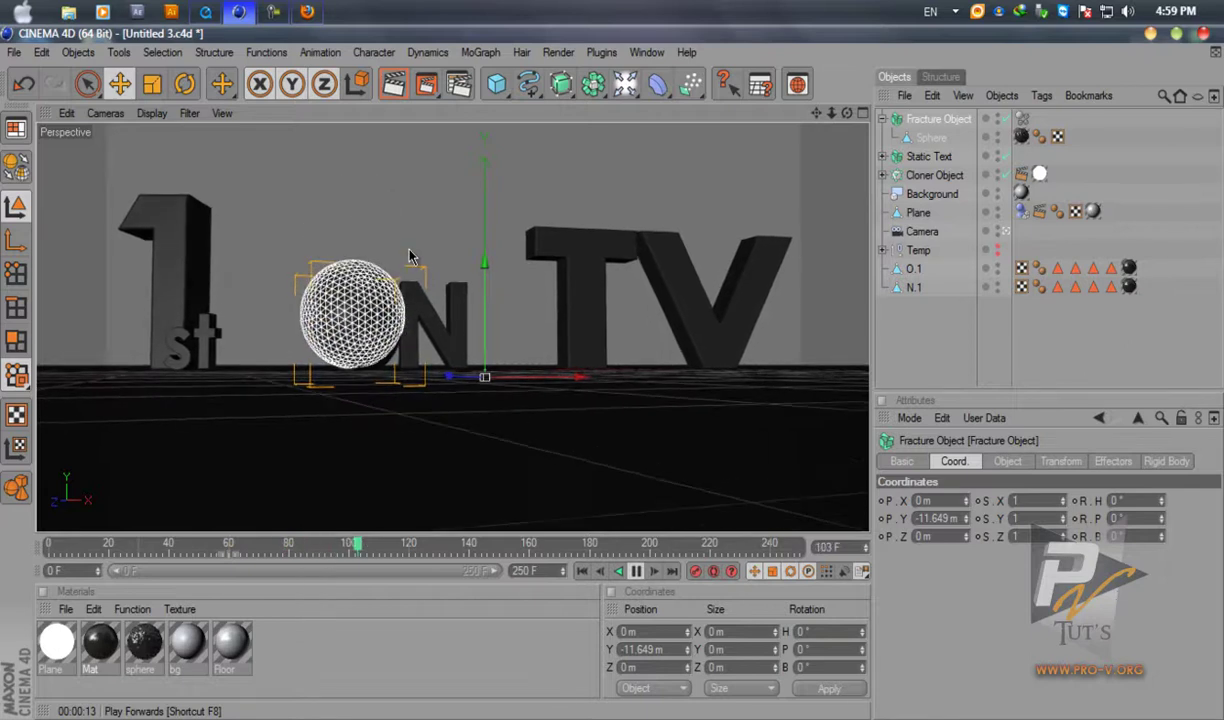
{"action": "key", "text": "F8"}
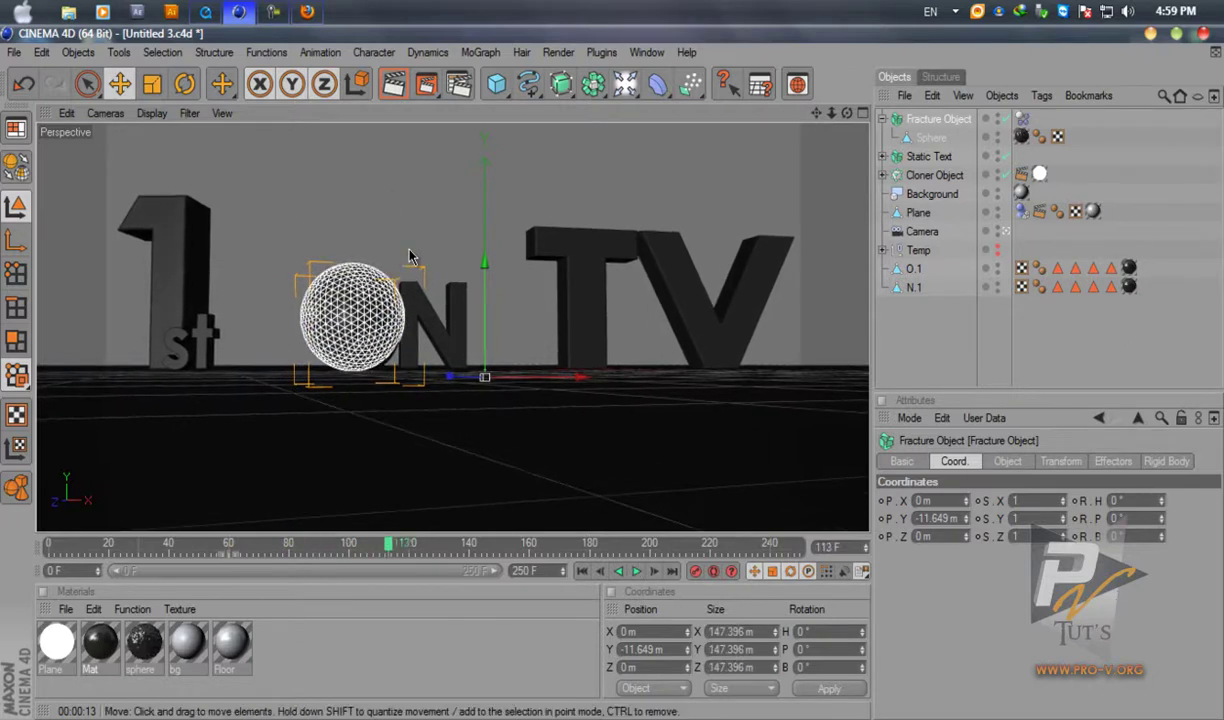
Try raising the Fracture Object to about -5.83 m in Y at frame 113, and replay the simulation from the start.
{"action": "key", "text": "Down"}
{"action": "key", "text": "Up"}
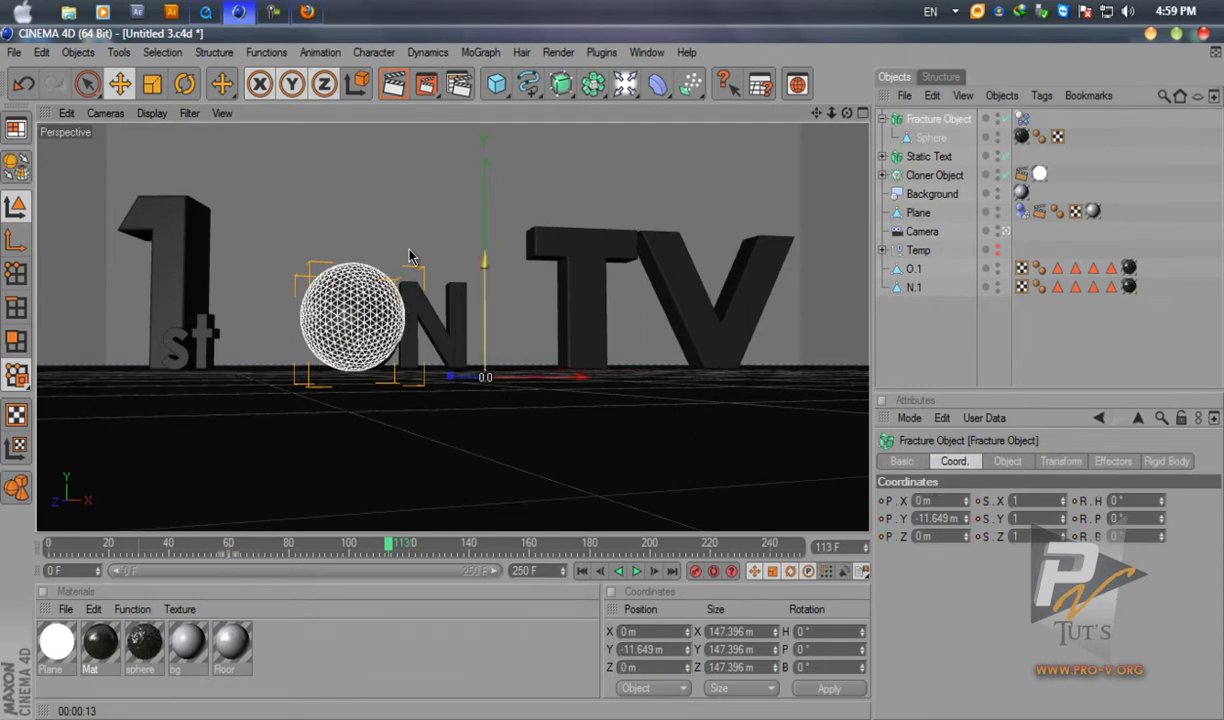
{"action": "left_click_drag", "start_coordinate": [410, 257], "coordinate": [410, 257]}
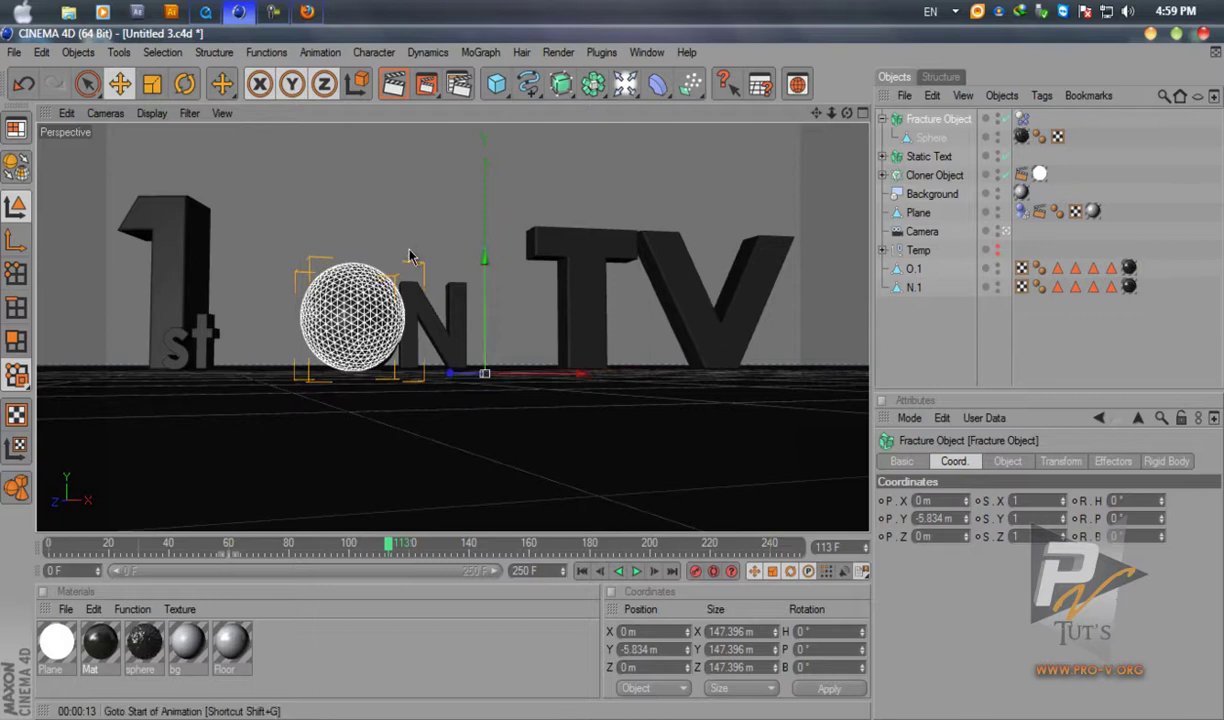
{"action": "key", "text": "shift+f"}
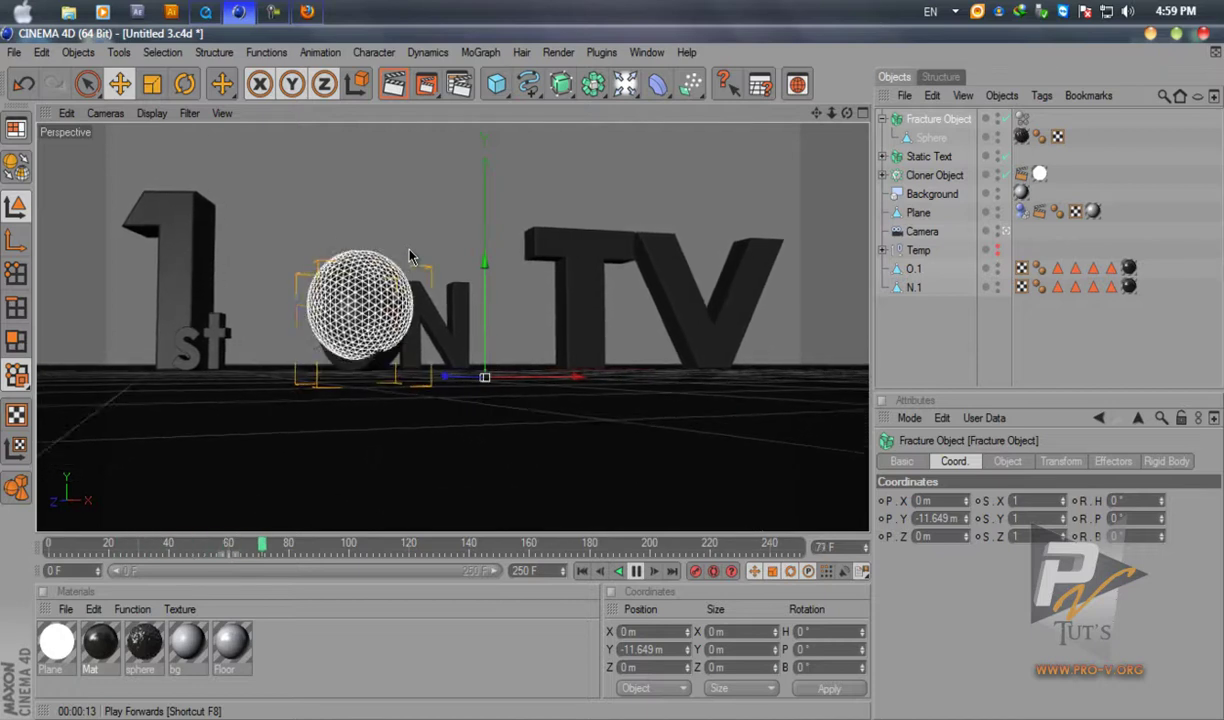
{"action": "key", "text": "F8"}
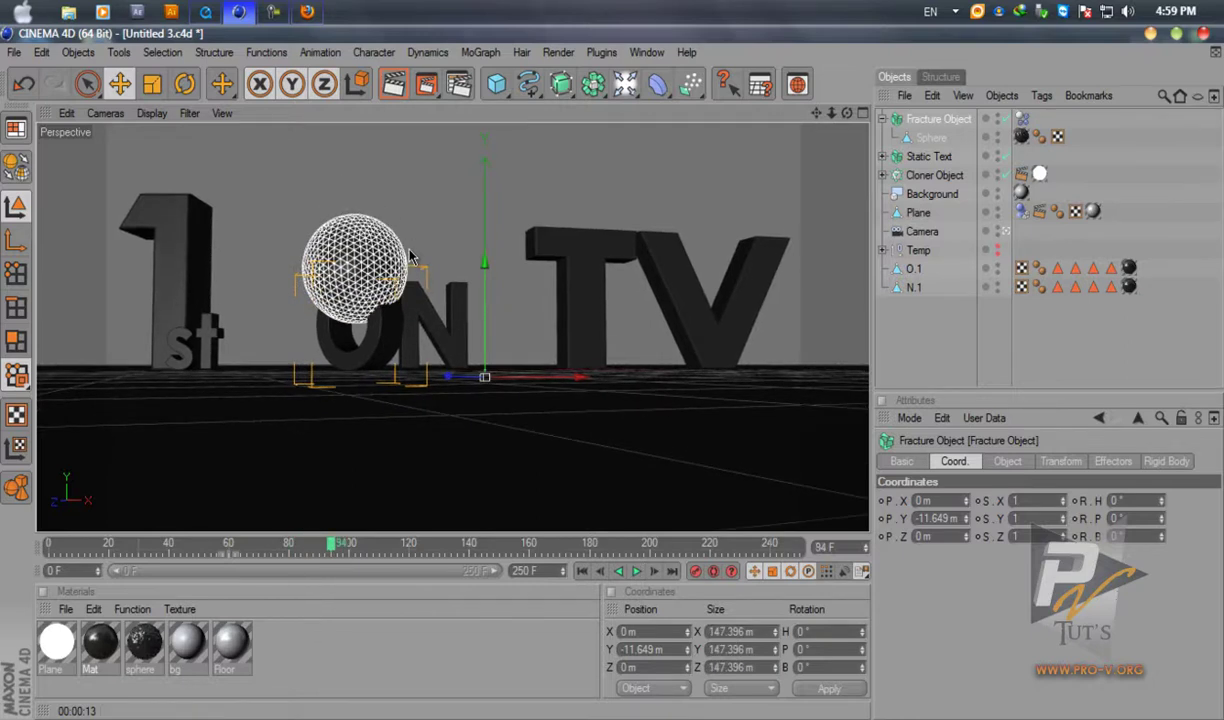
Try raising the Fracture Object to about -0.03 m in Y at frame 94, and replay the simulation from the start.
{"action": "left_click_drag", "start_coordinate": [485, 262], "coordinate": [485, 260]}
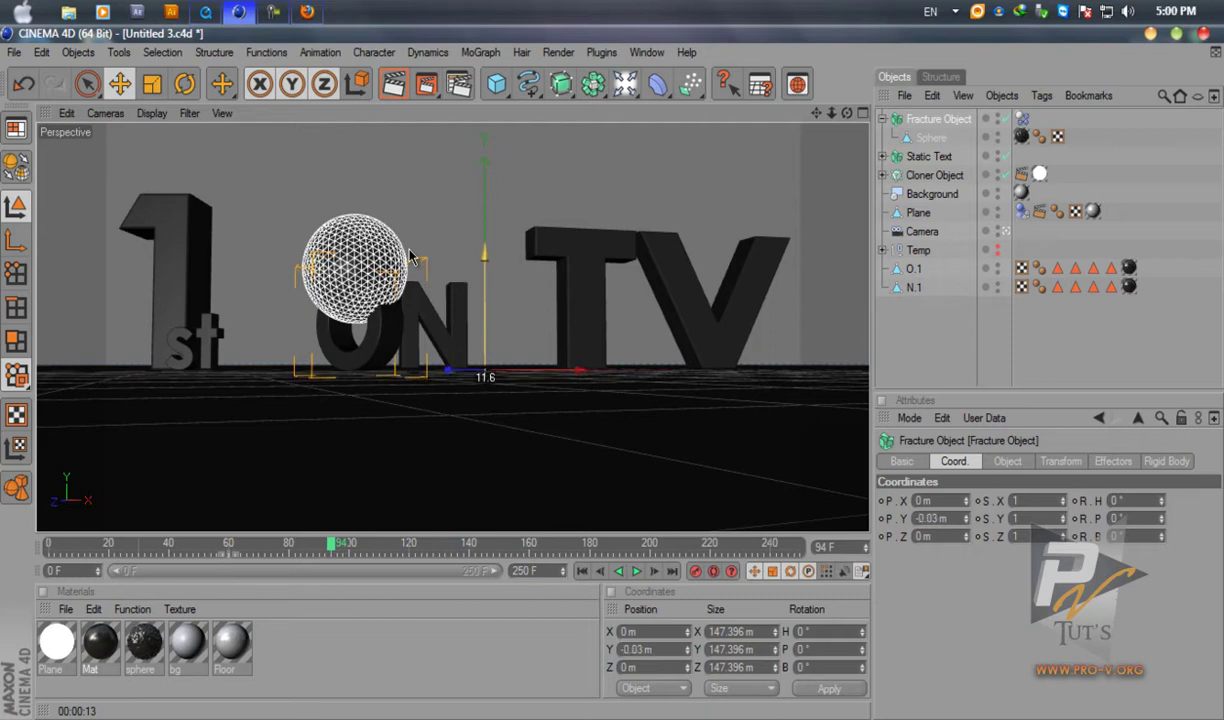
{"action": "left_click", "coordinate": [582, 571]}
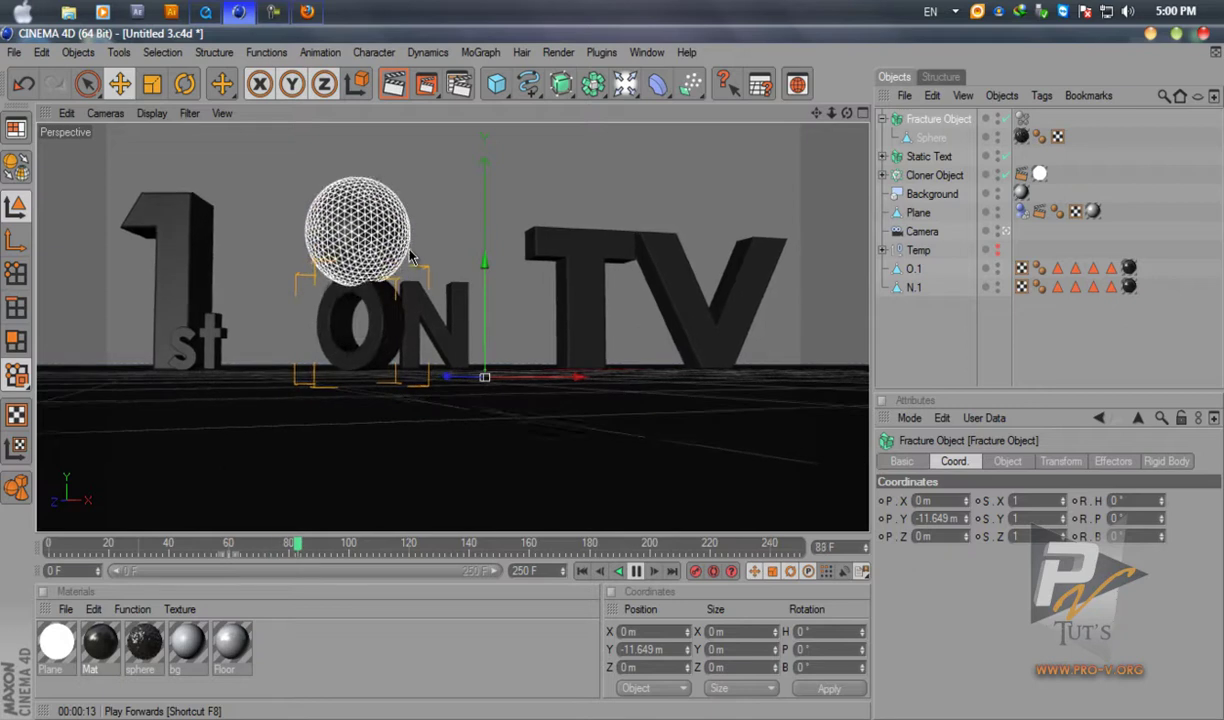
{"action": "key", "text": "F8"}
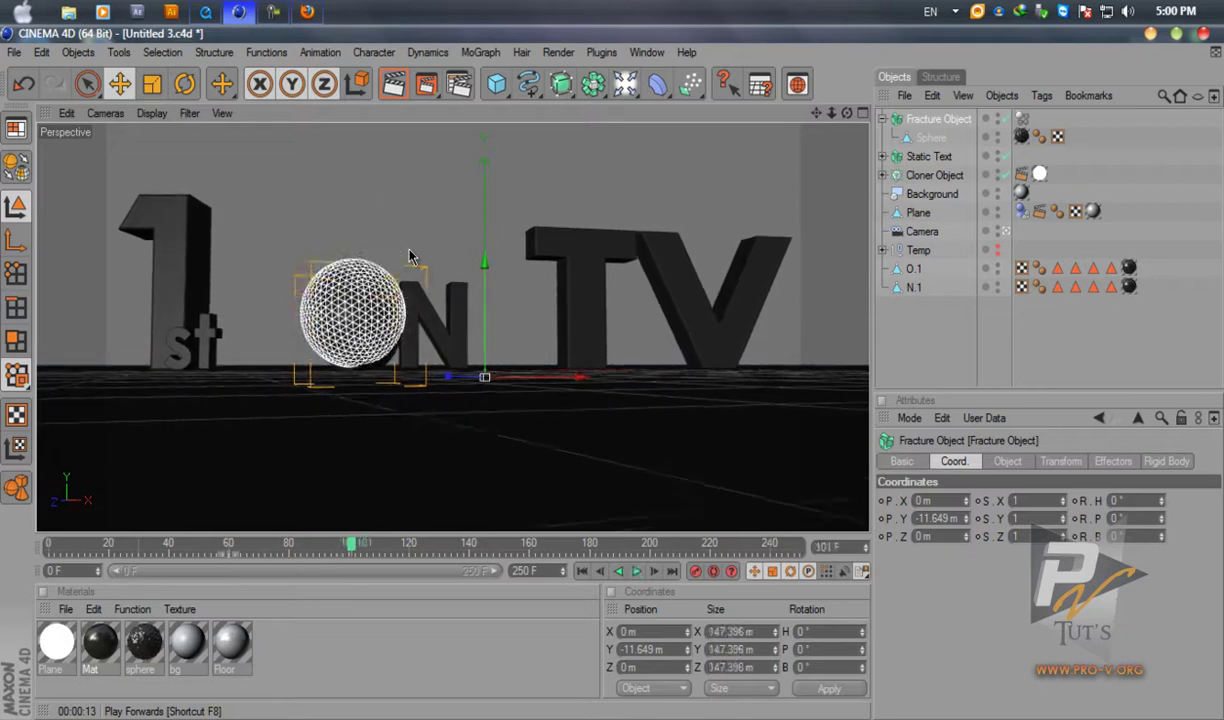
Try raising the Sphere inside the Fracture Object to about 8.91 m in Y, and replay the simulation from the start.
{"action": "left_click", "coordinate": [409, 256]}
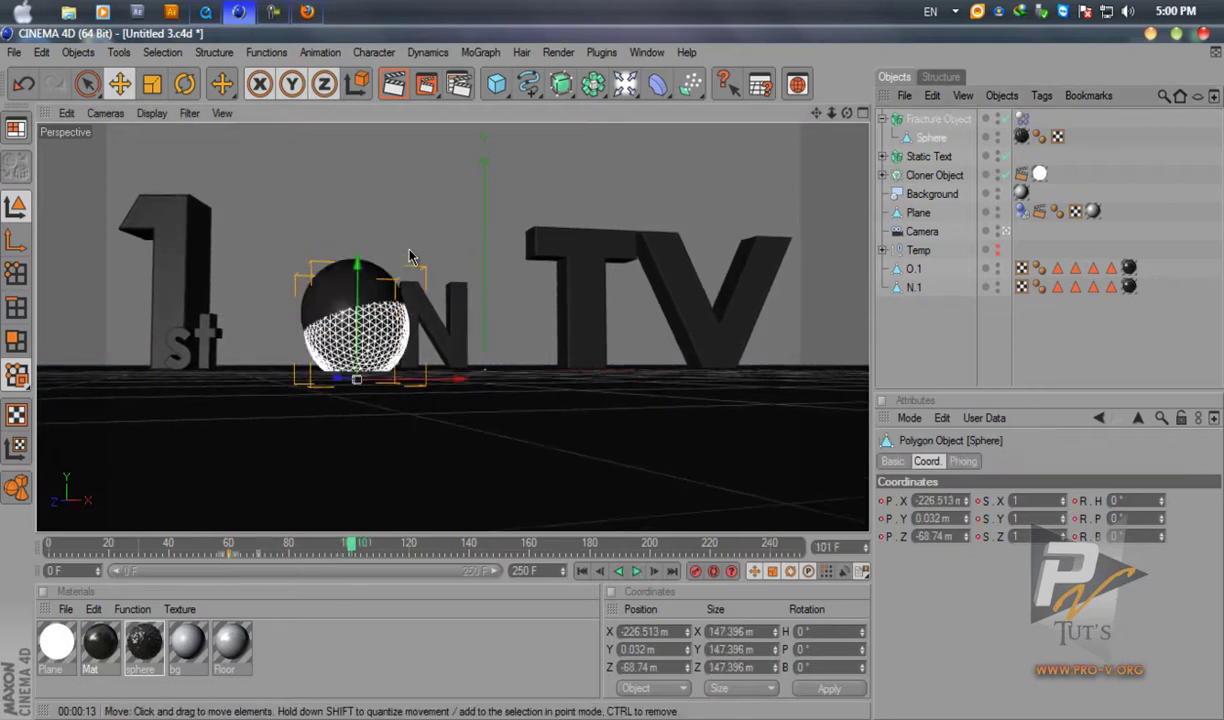
{"action": "left_click_drag", "start_coordinate": [409, 256], "coordinate": [409, 256]}
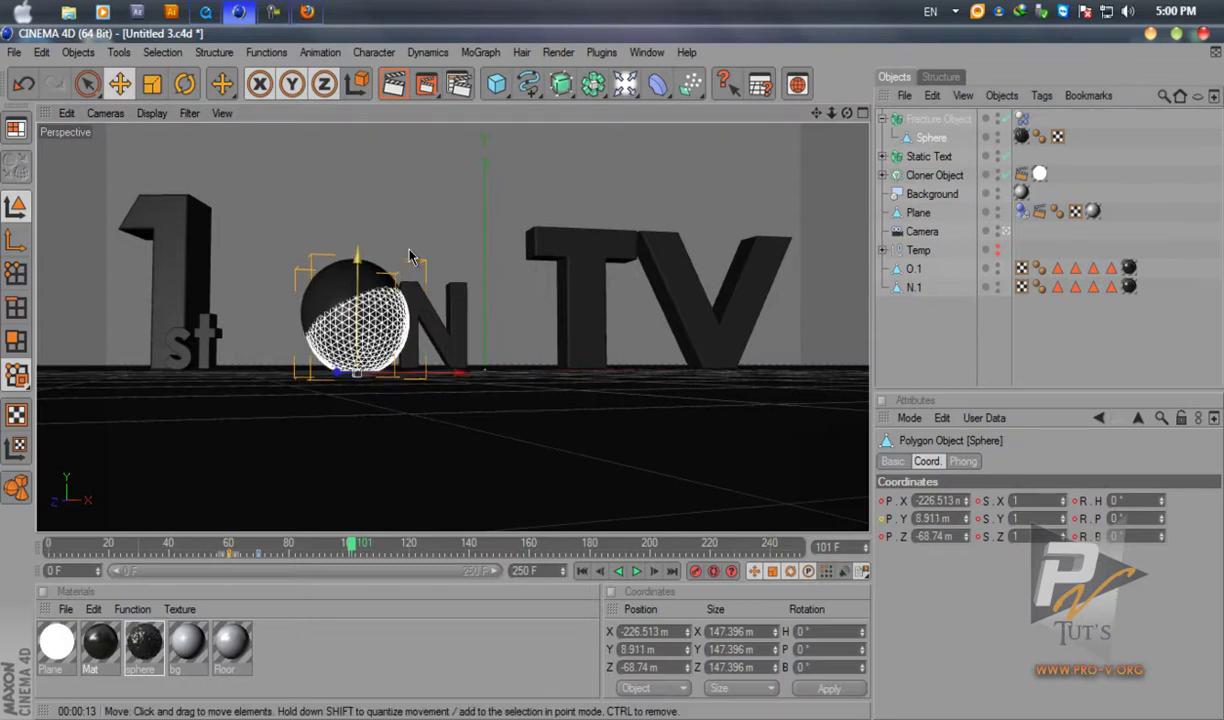
{"action": "left_click", "coordinate": [582, 571]}
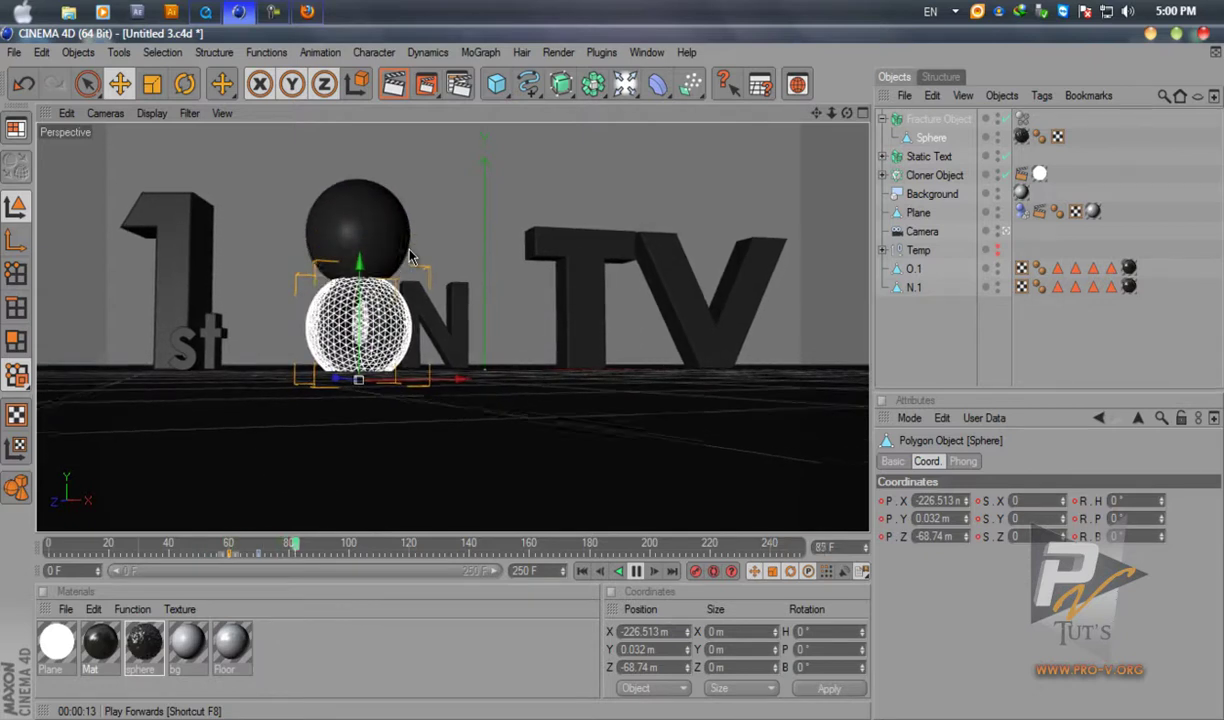
{"action": "key", "text": "F8"}
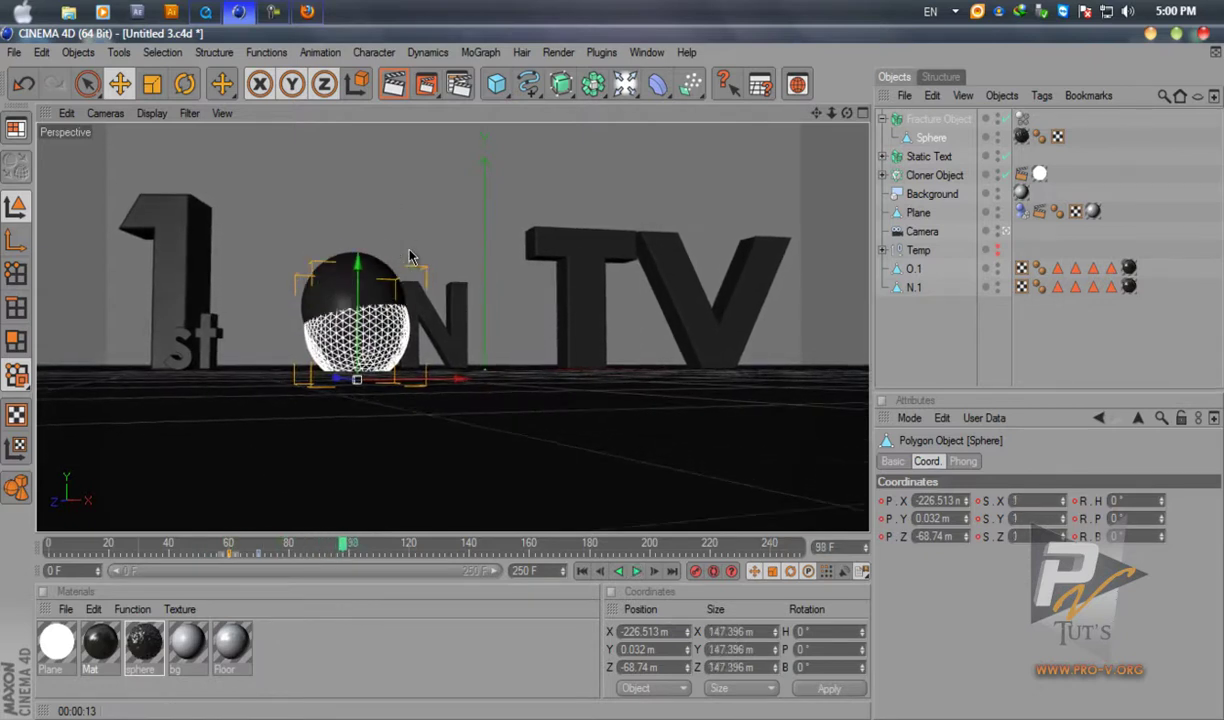
Try raising the Sphere to about 11.44 m in Y at frame 98, and replay the simulation from the start.
{"action": "left_click_drag", "start_coordinate": [409, 256], "coordinate": [409, 257]}
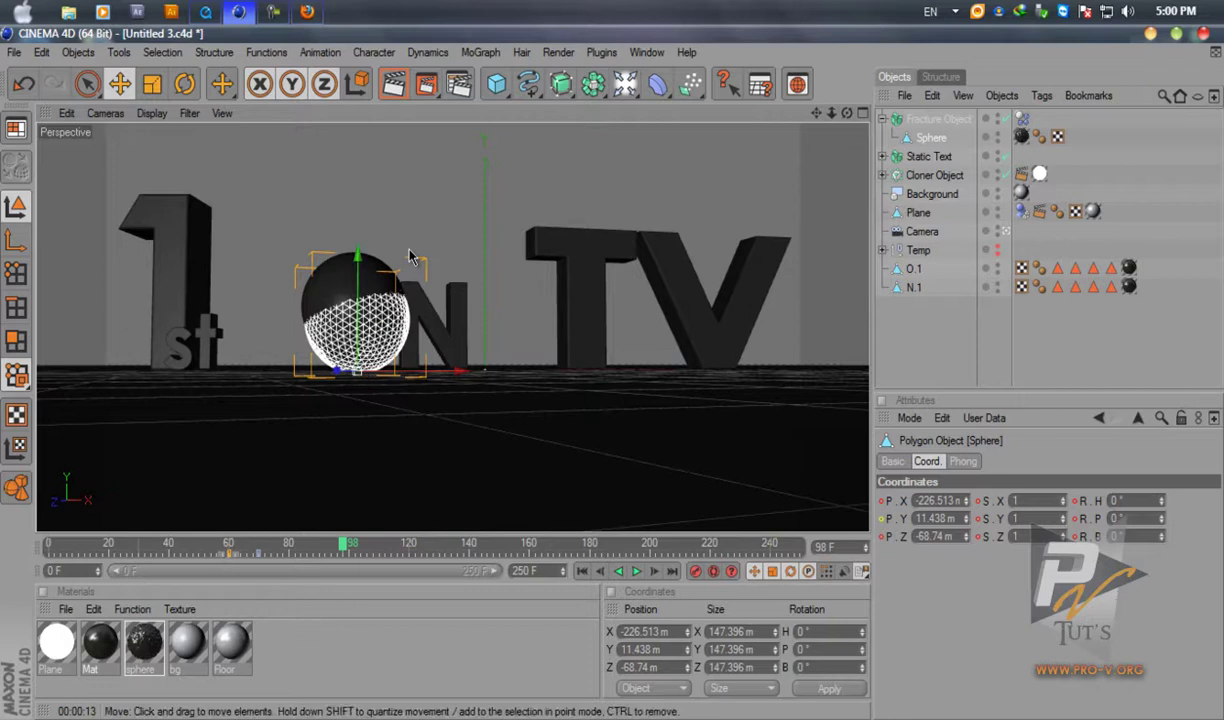
{"action": "left_click", "coordinate": [409, 257]}
{"action": "key", "text": "shift+f"}
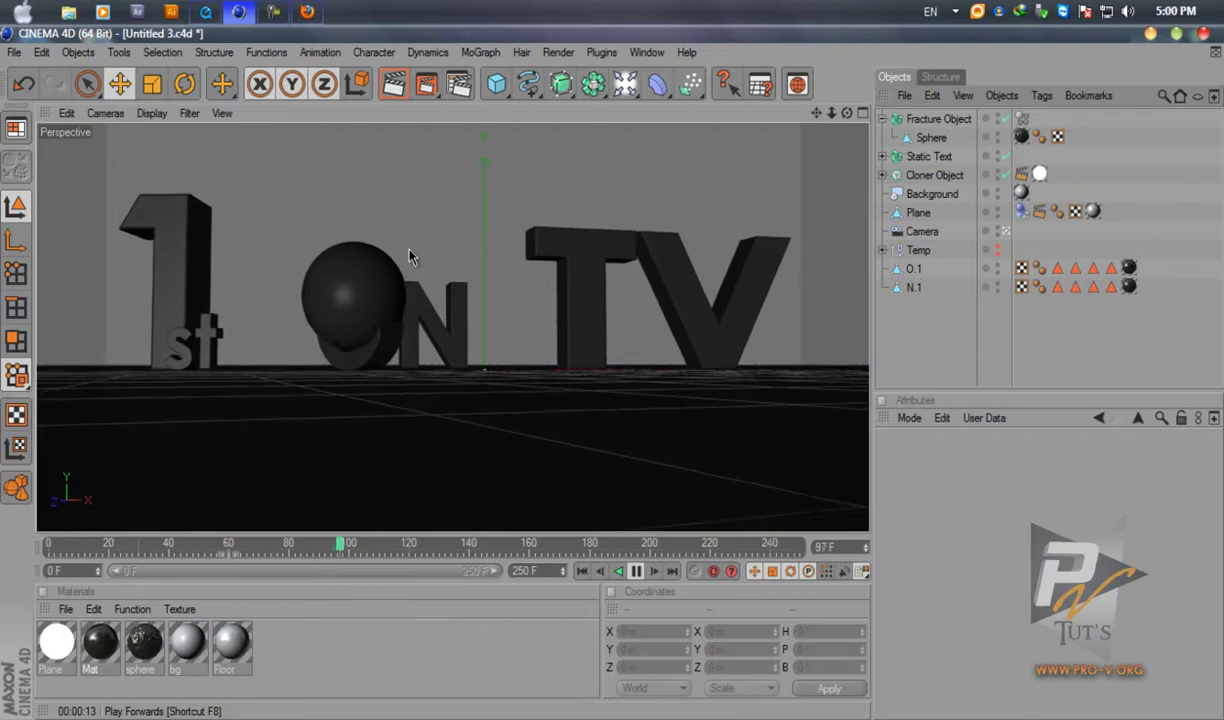
{"action": "key", "text": "g"}
{"action": "middle_click", "coordinate": [410, 254]}
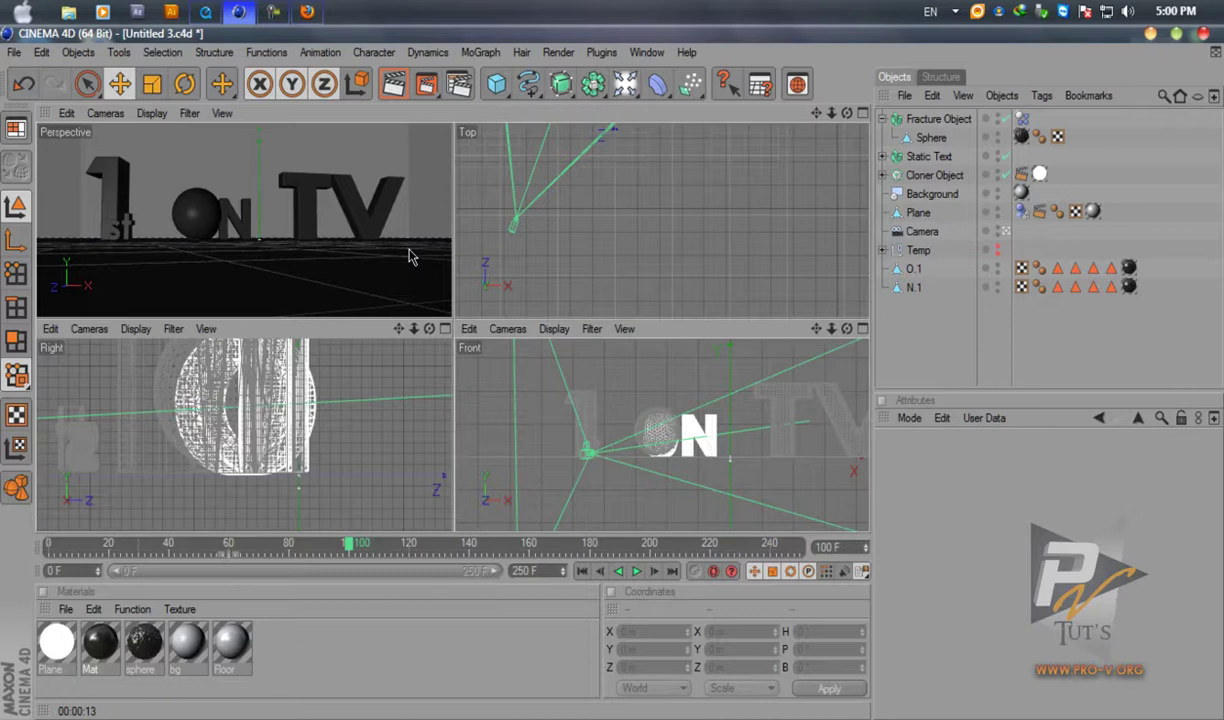
Try raising the Sphere in Y in the front view at frame 65.
{"action": "key", "text": "F4"}
{"action": "key", "text": "shift+g"}
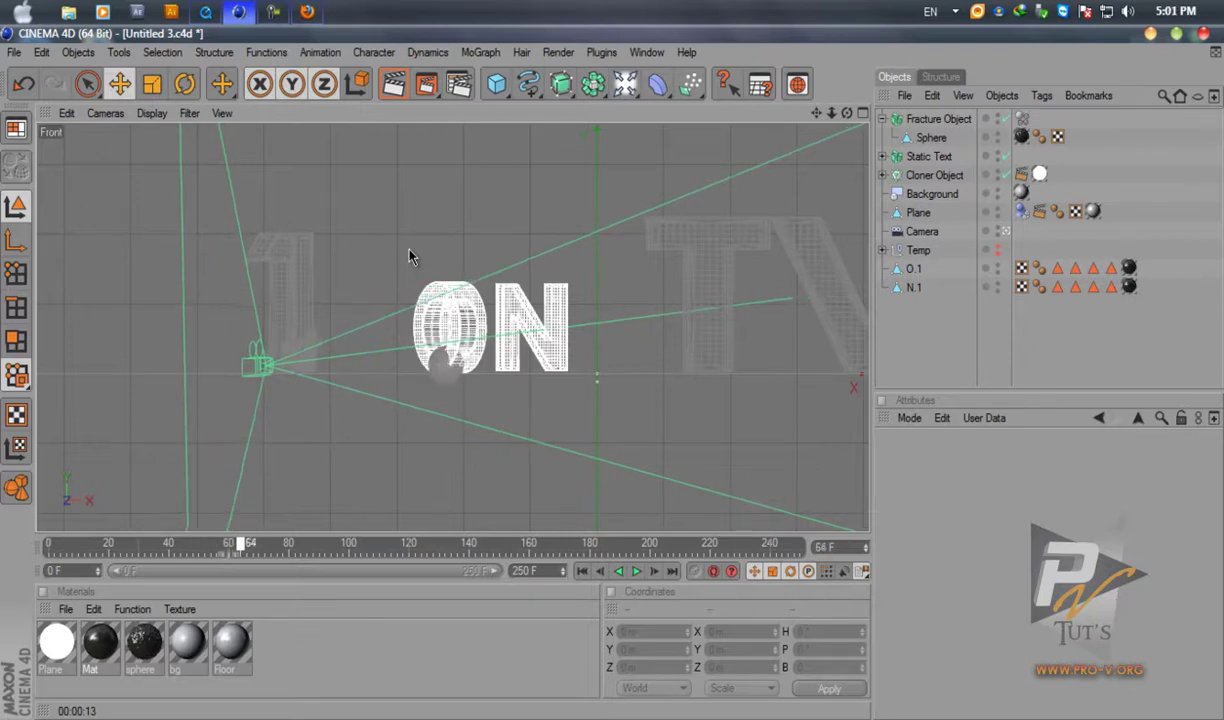
{"action": "left_click", "coordinate": [931, 138]}
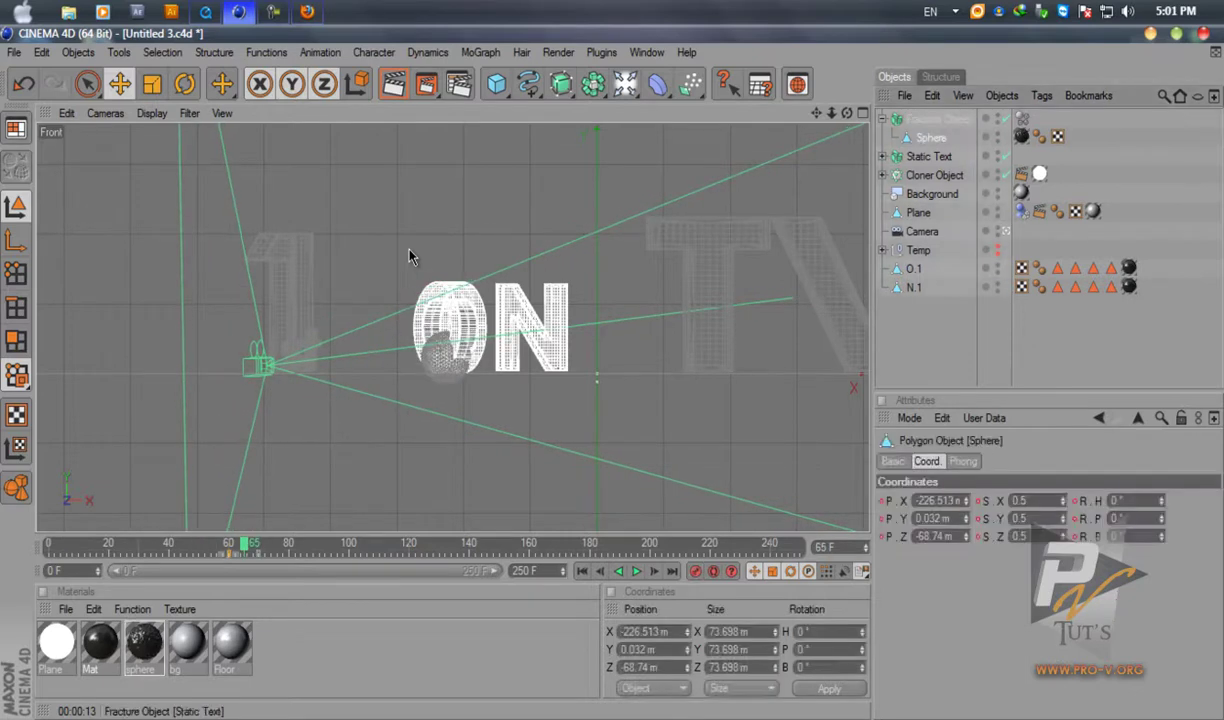
{"action": "left_click_drag", "start_coordinate": [446, 264], "coordinate": [446, 264]}
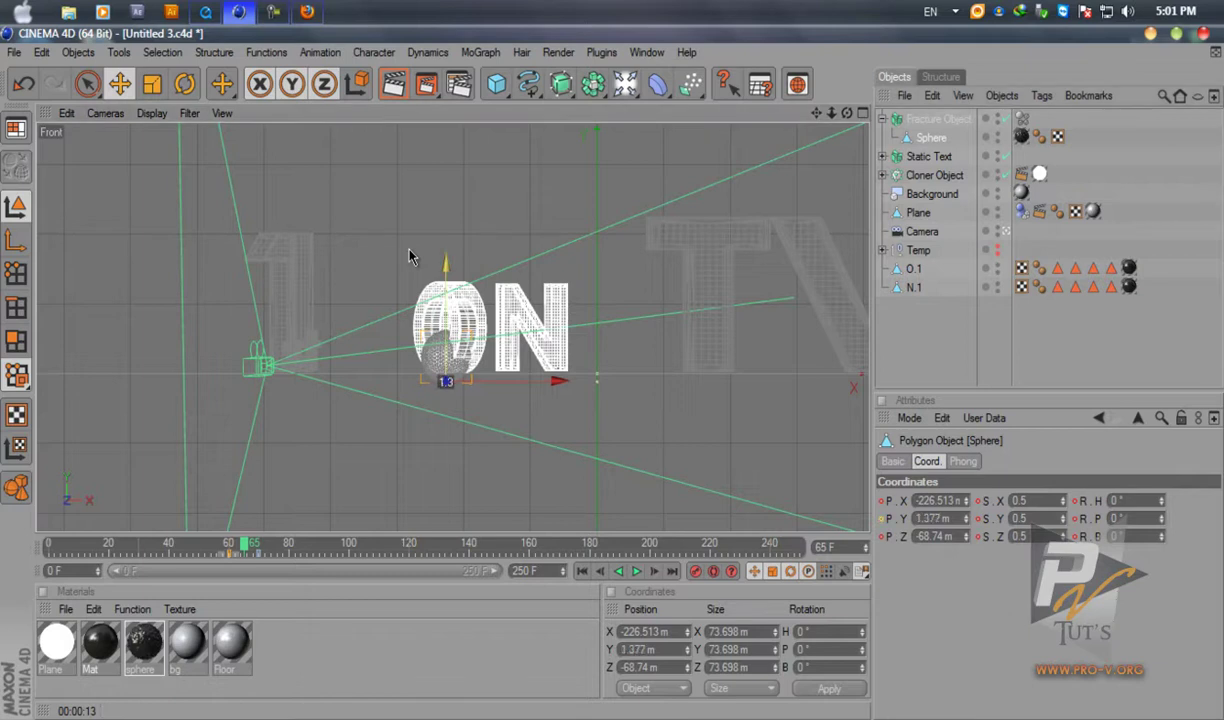
{"action": "left_click", "coordinate": [408, 257]}
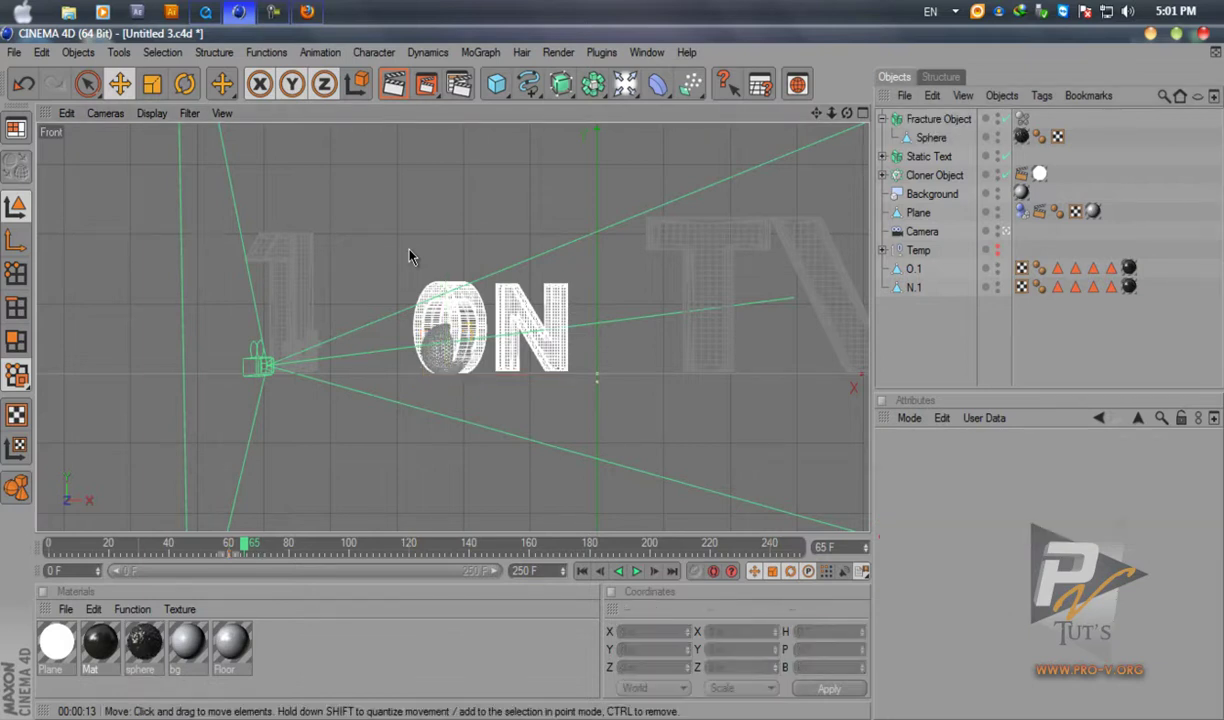
Try raising the Sphere to about 10.79 m in Y at frame 63.
{"action": "left_click_drag", "start_coordinate": [245, 544], "coordinate": [238, 544]}
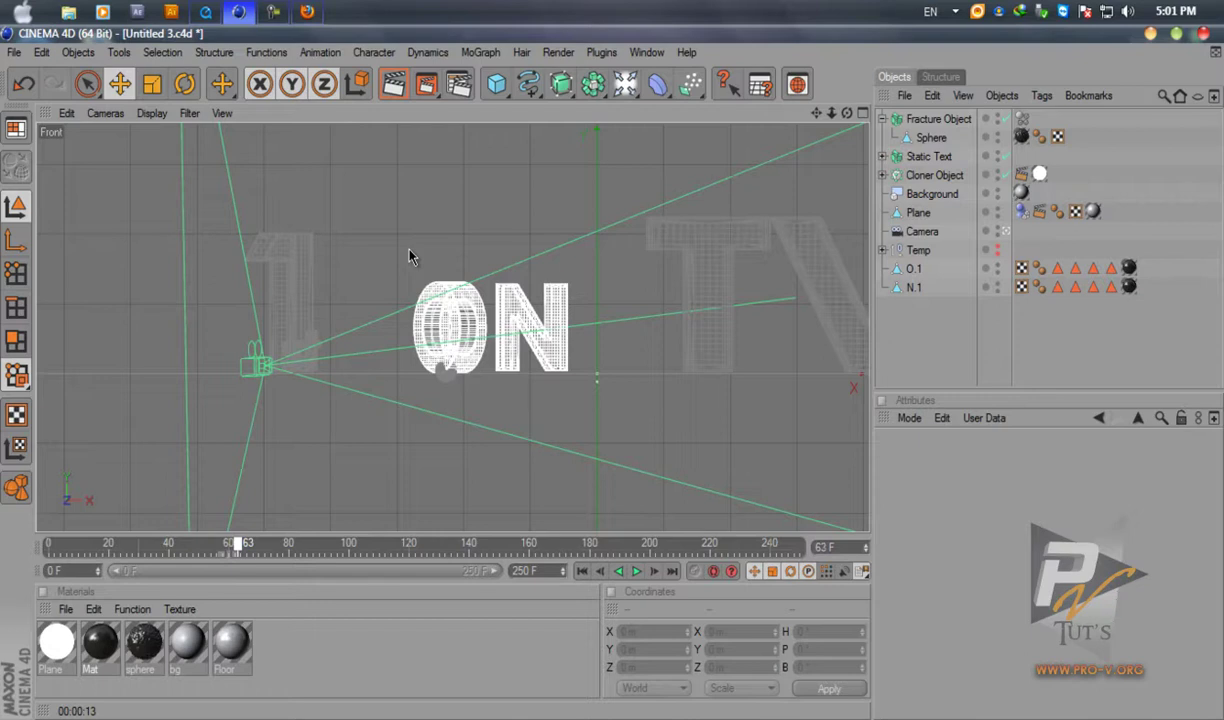
{"action": "left_click", "coordinate": [409, 256]}
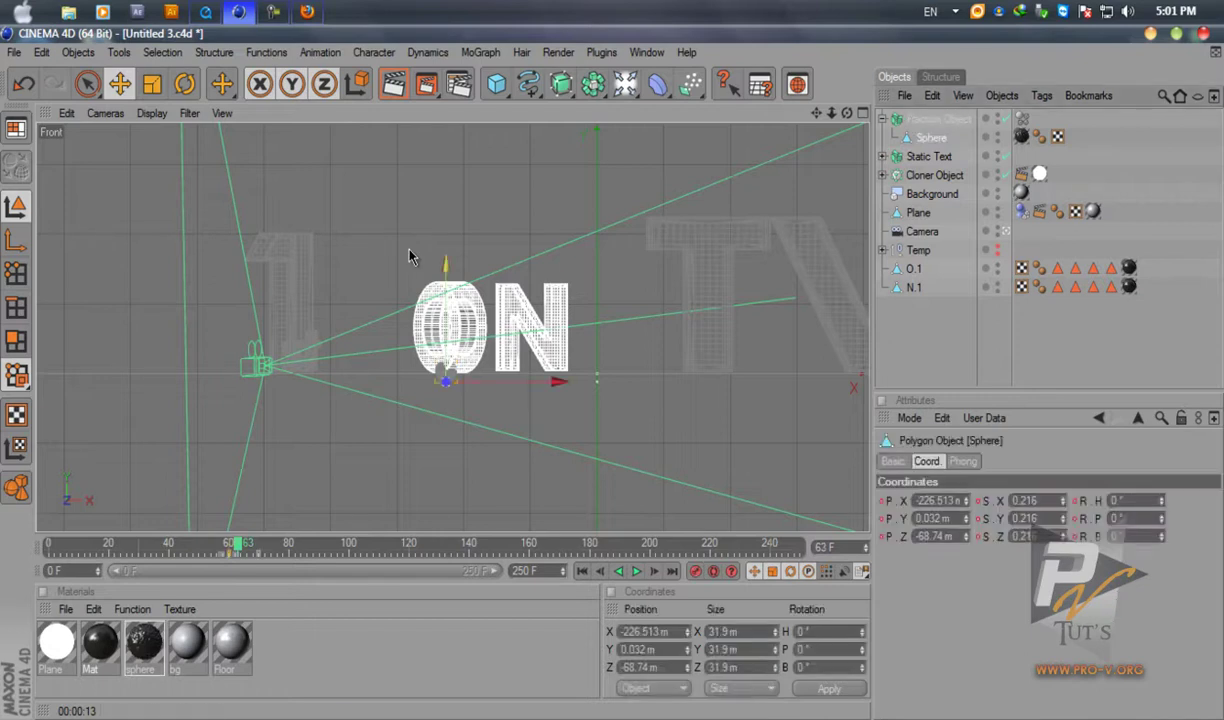
{"action": "left_click_drag", "start_coordinate": [409, 256], "coordinate": [409, 255]}
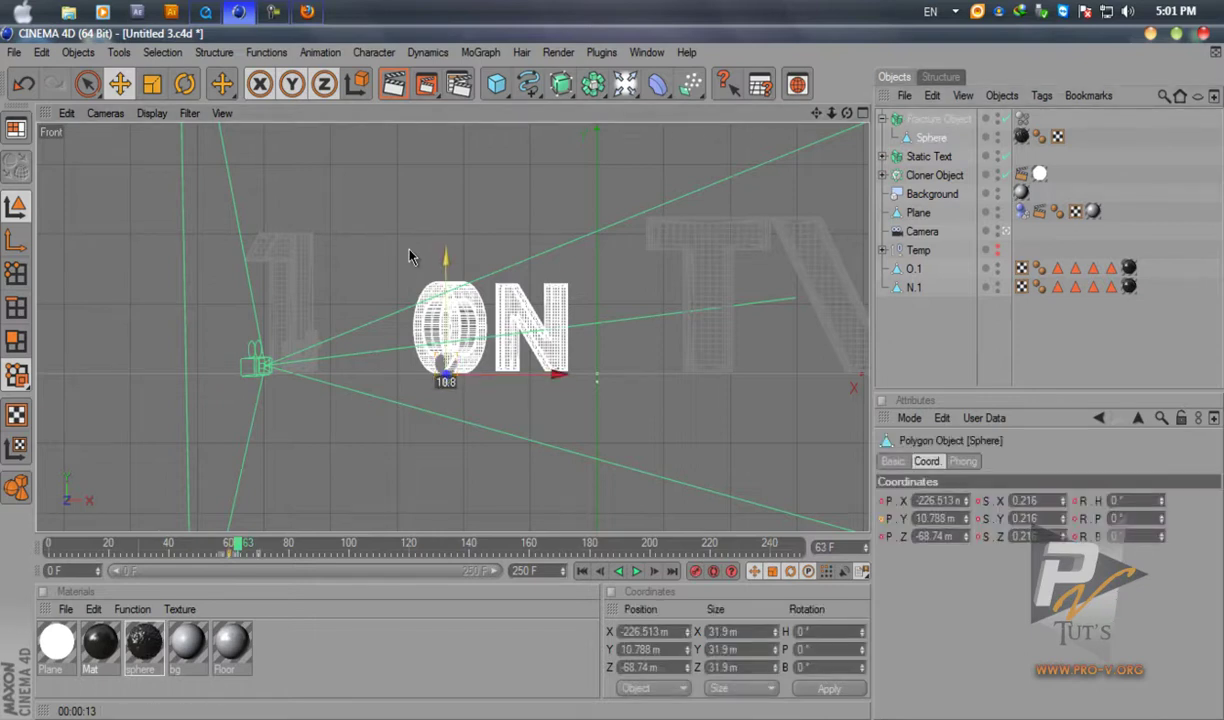
Try raising the Sphere to about 13.48 m in Y at frame 61, and play the simulation in the perspective view.
{"action": "key", "text": "f"}
{"action": "key", "text": "f"}
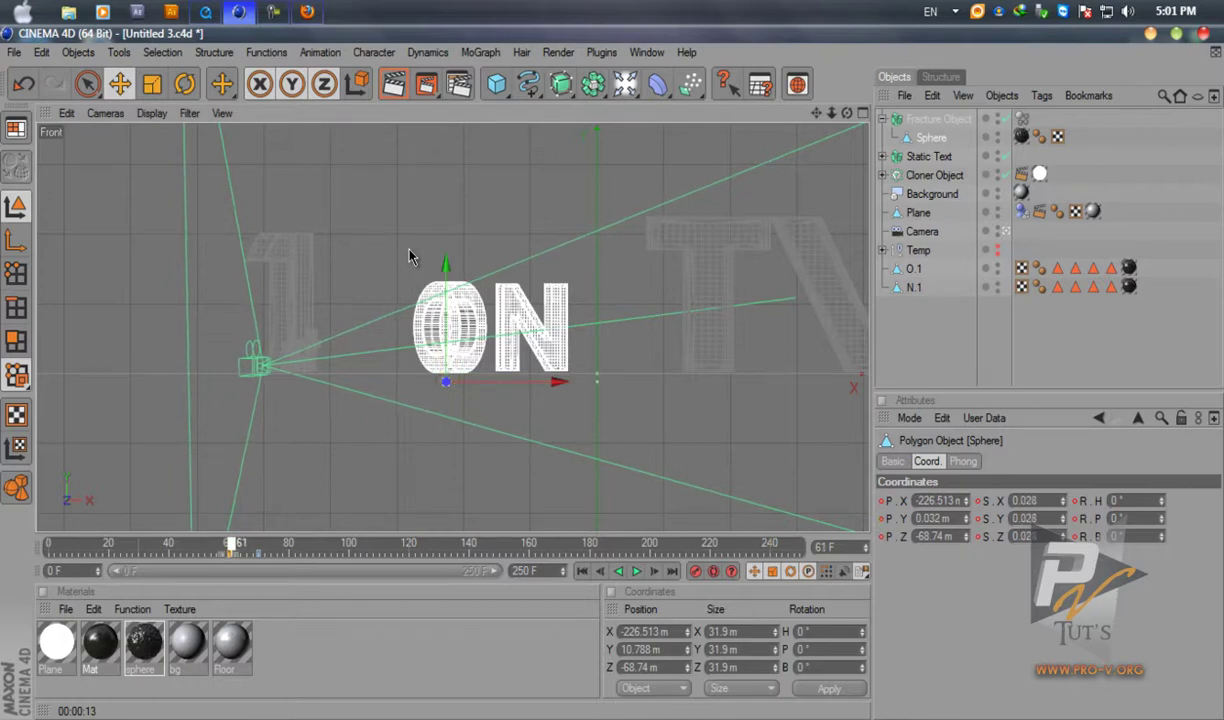
{"action": "left_click_drag", "start_coordinate": [409, 256], "coordinate": [409, 256]}
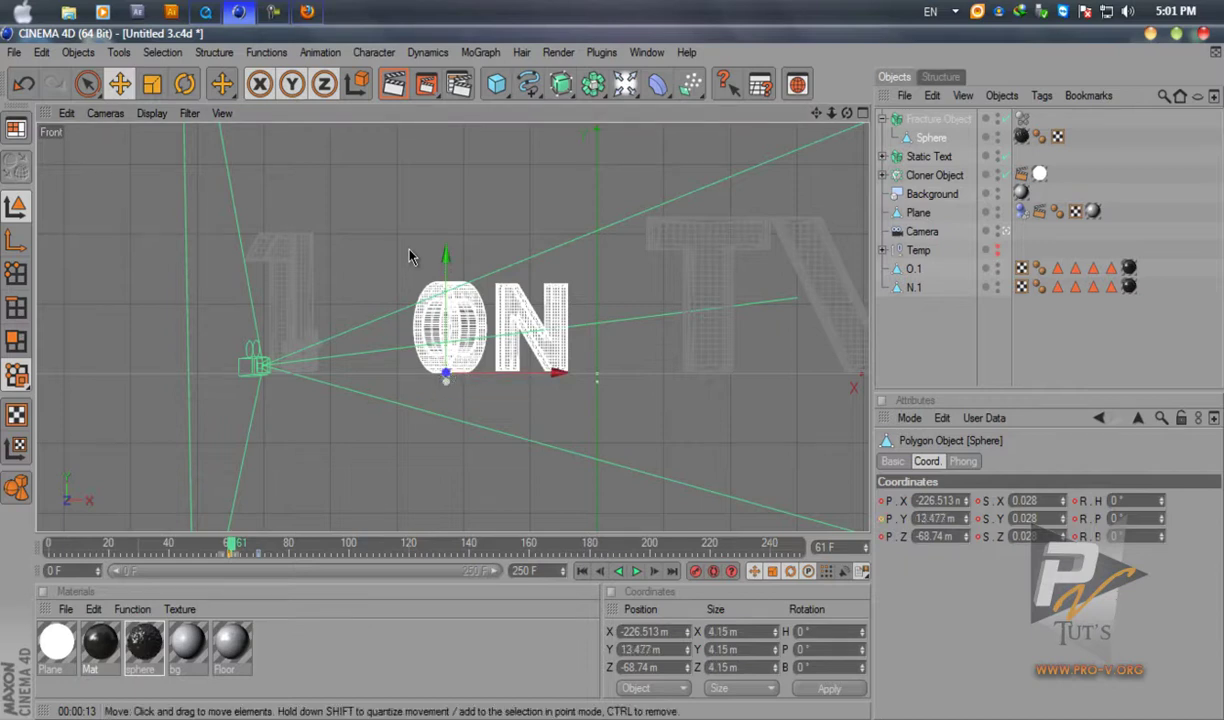
{"action": "middle_click", "coordinate": [409, 256]}
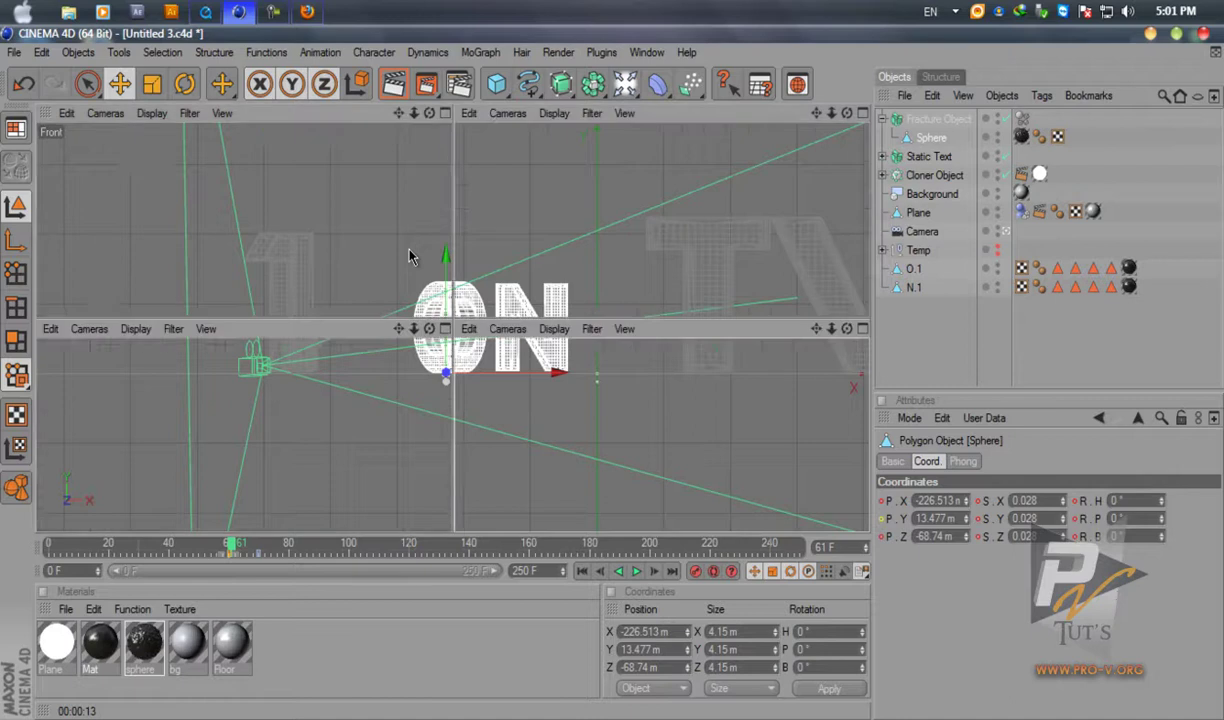
{"action": "middle_click", "coordinate": [409, 256]}
{"action": "key", "text": "F8"}
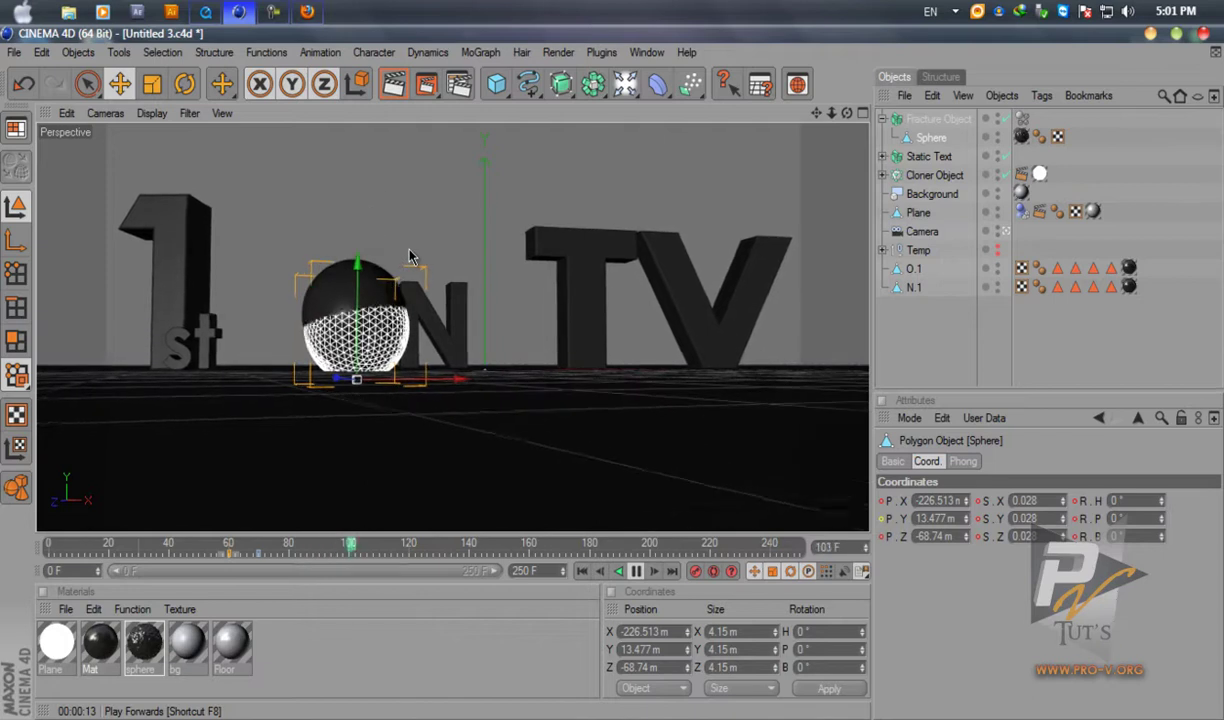
{"action": "key", "text": "F6"}
{"action": "key", "text": "shift+f"}
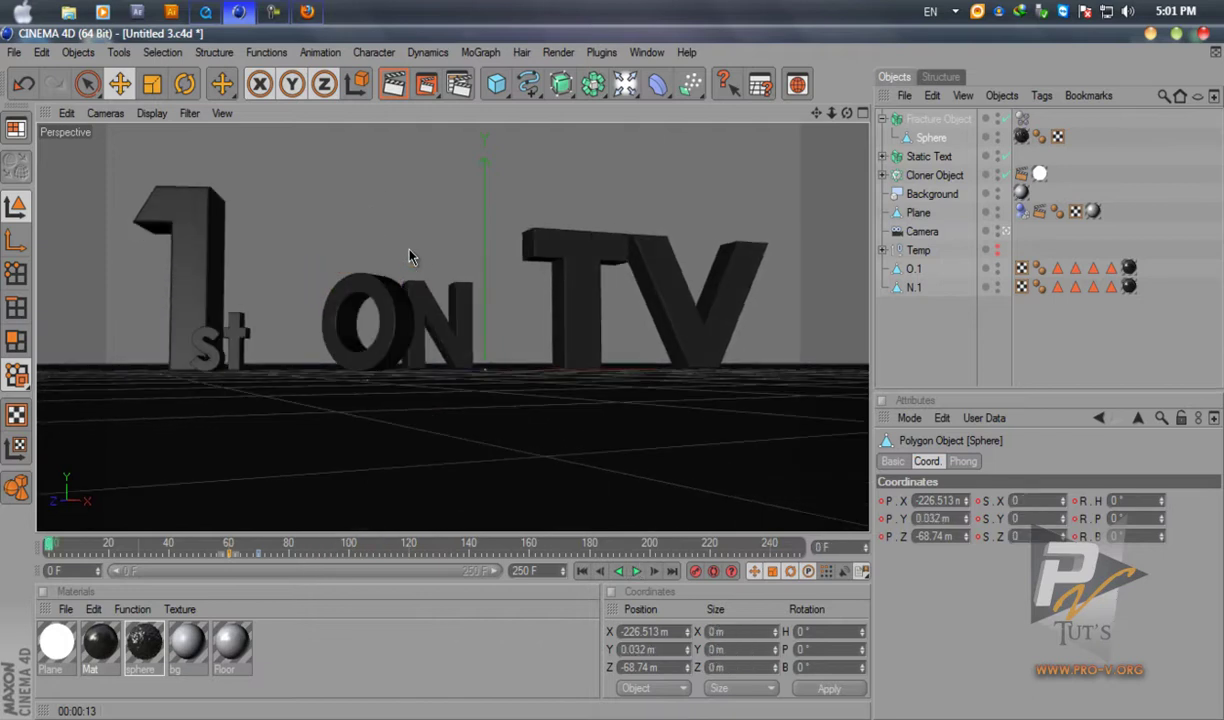
Try raising the Sphere to about 16.17 m in Y at frame 61 in the front view, and step through the neighbouring frames.
{"action": "middle_click", "coordinate": [408, 248]}
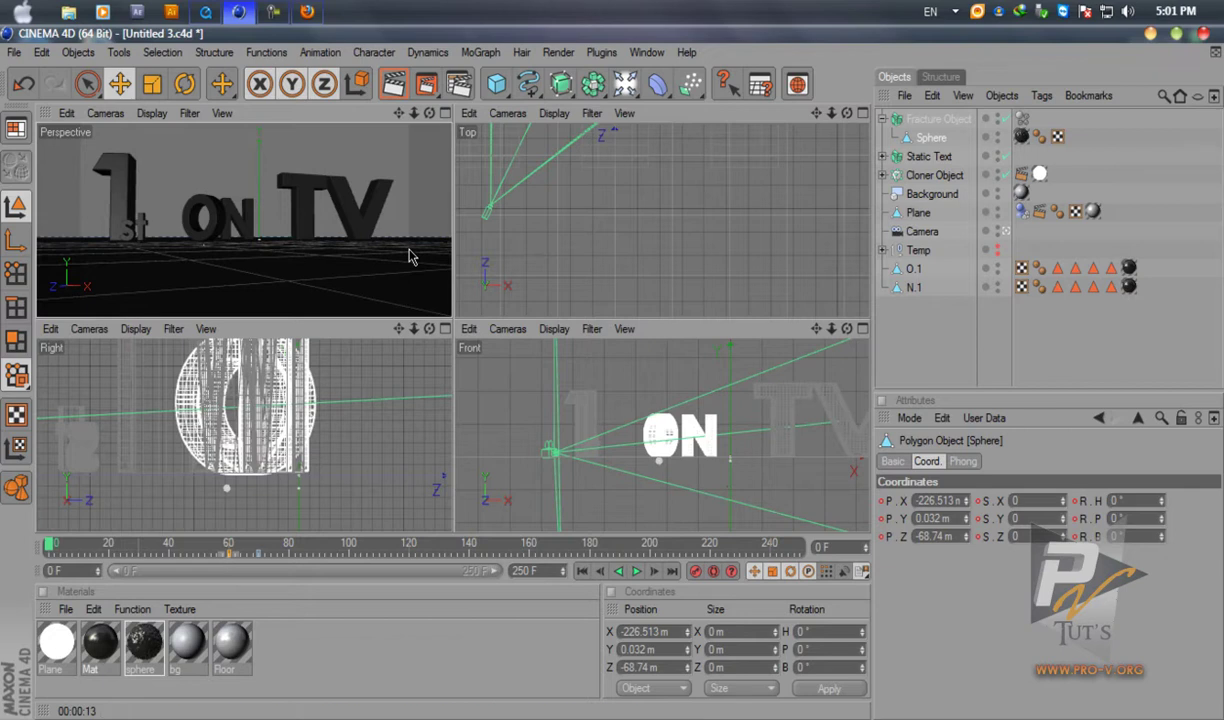
{"action": "key", "text": "F4"}
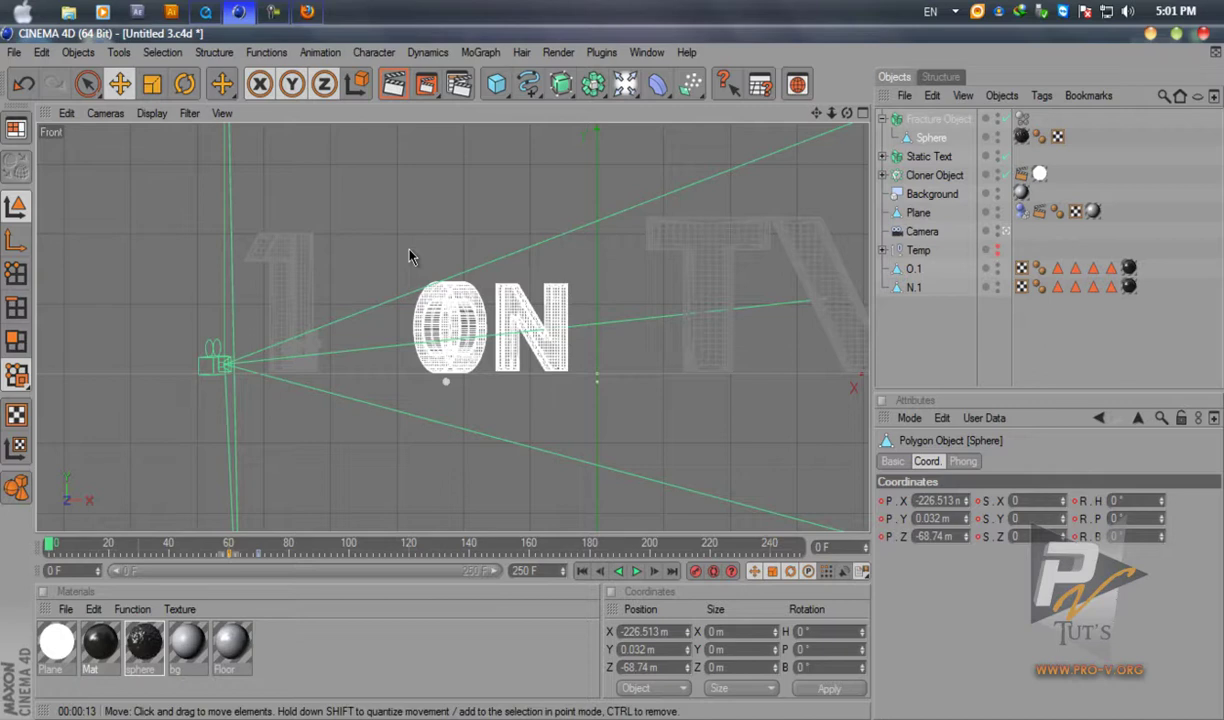
{"action": "key", "text": "e"}
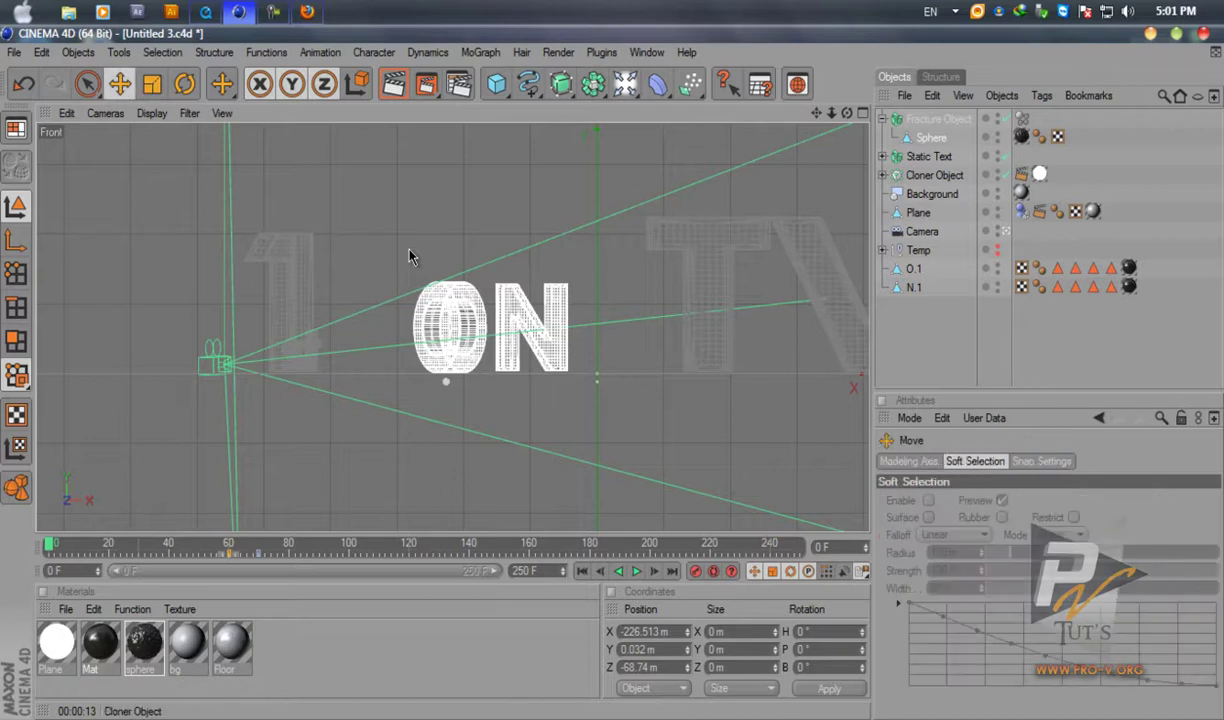
{"action": "left_click", "coordinate": [931, 138]}
{"action": "left_click_drag", "start_coordinate": [49, 544], "coordinate": [66, 544]}
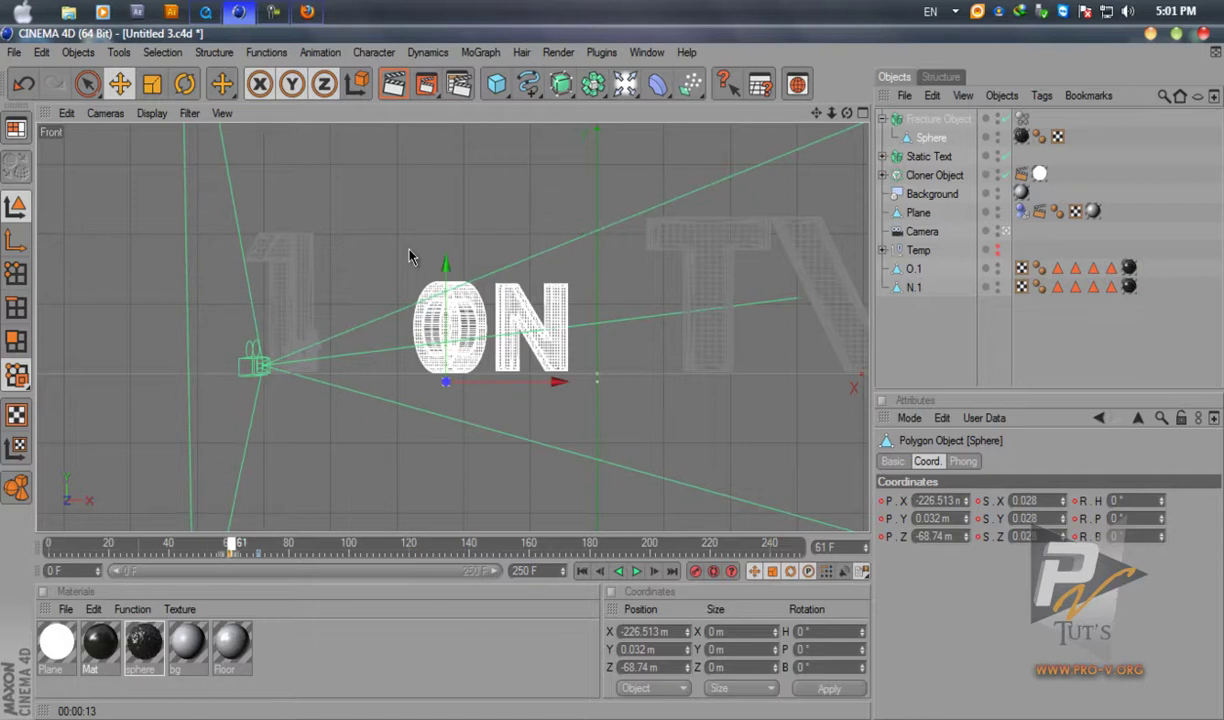
{"action": "left_click_drag", "start_coordinate": [446, 265], "coordinate": [409, 257]}
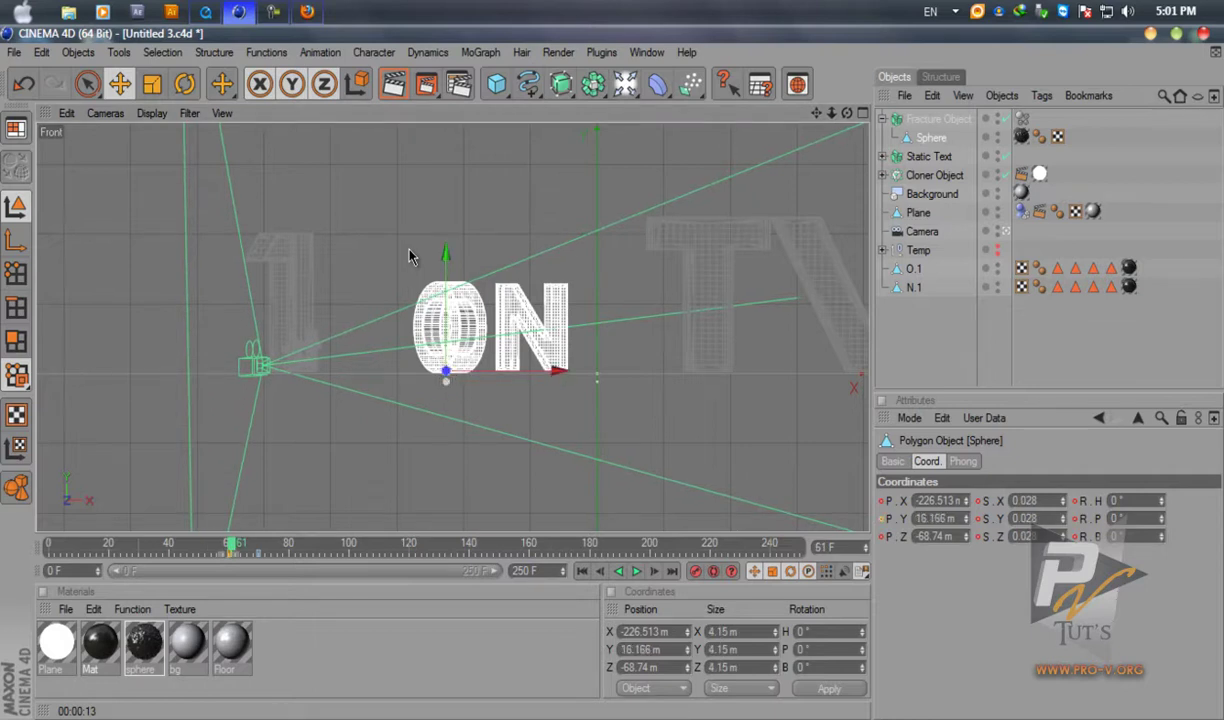
{"action": "key", "text": "f"}
{"action": "key", "text": "g"}
{"action": "key", "text": "g"}
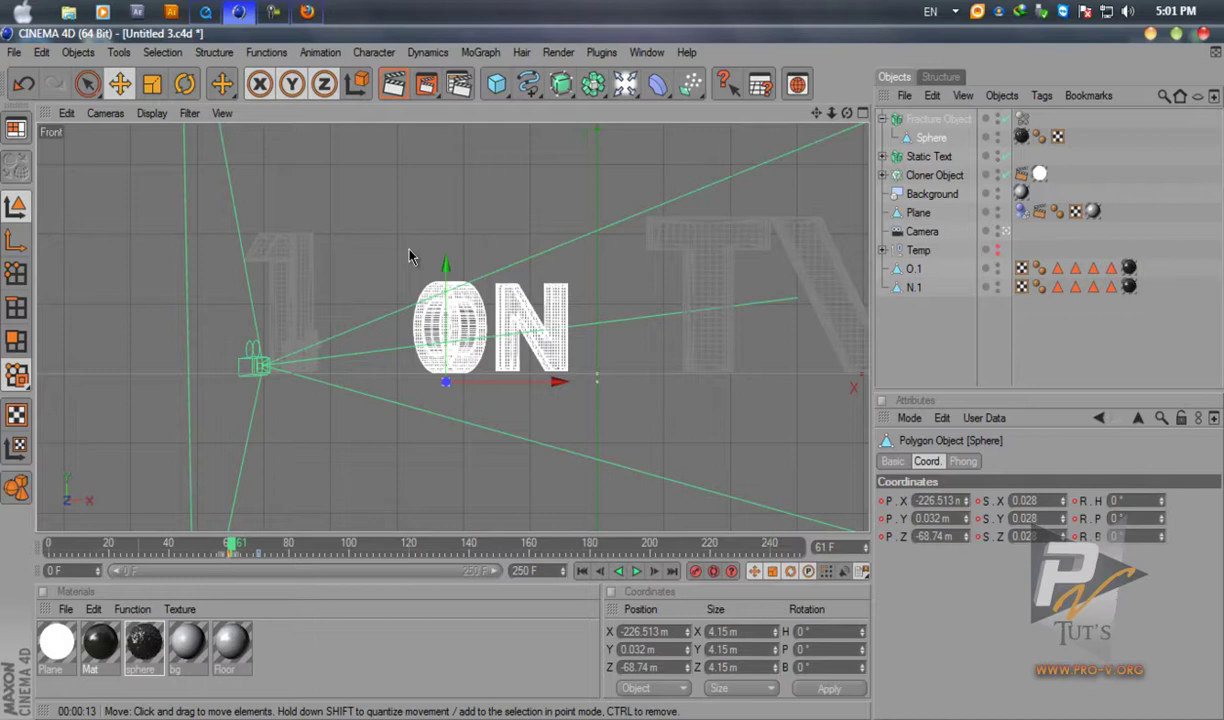
Delete the Sphere's position and rotation animation tracks.
{"action": "left_click", "coordinate": [889, 501]}
{"action": "right_click", "coordinate": [889, 501]}
{"action": "mouse_move", "coordinate": [931, 390]}
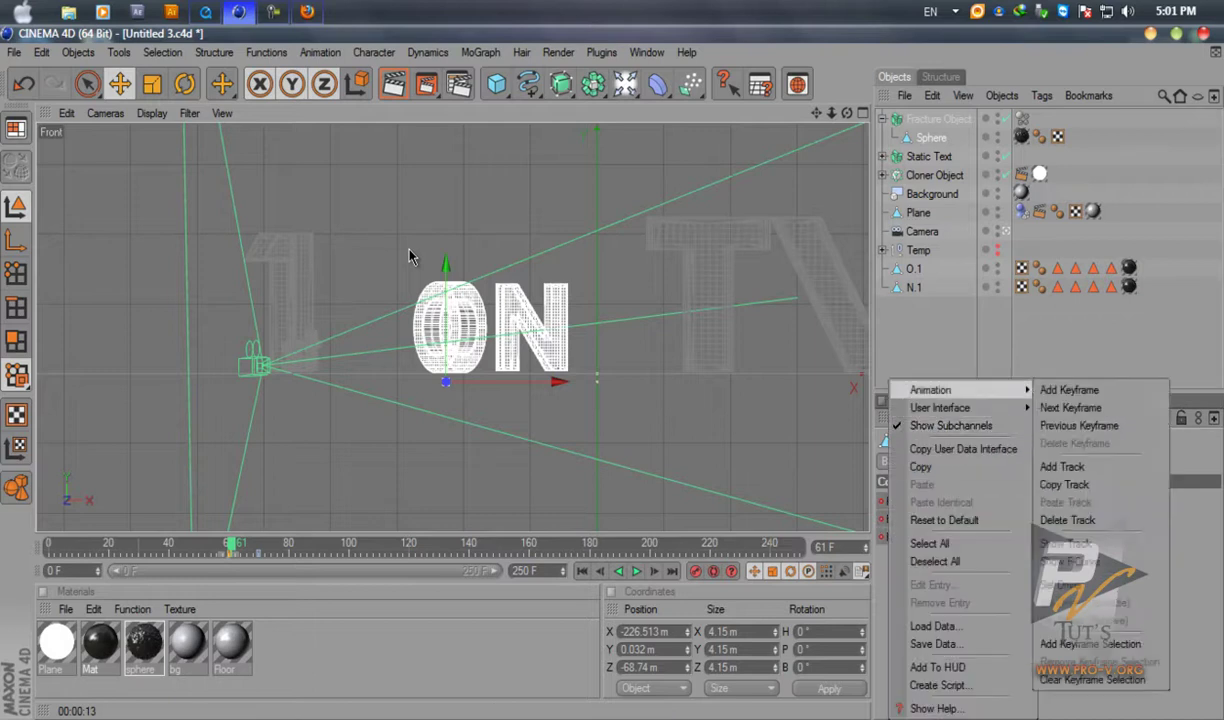
{"action": "left_click", "coordinate": [1067, 520]}
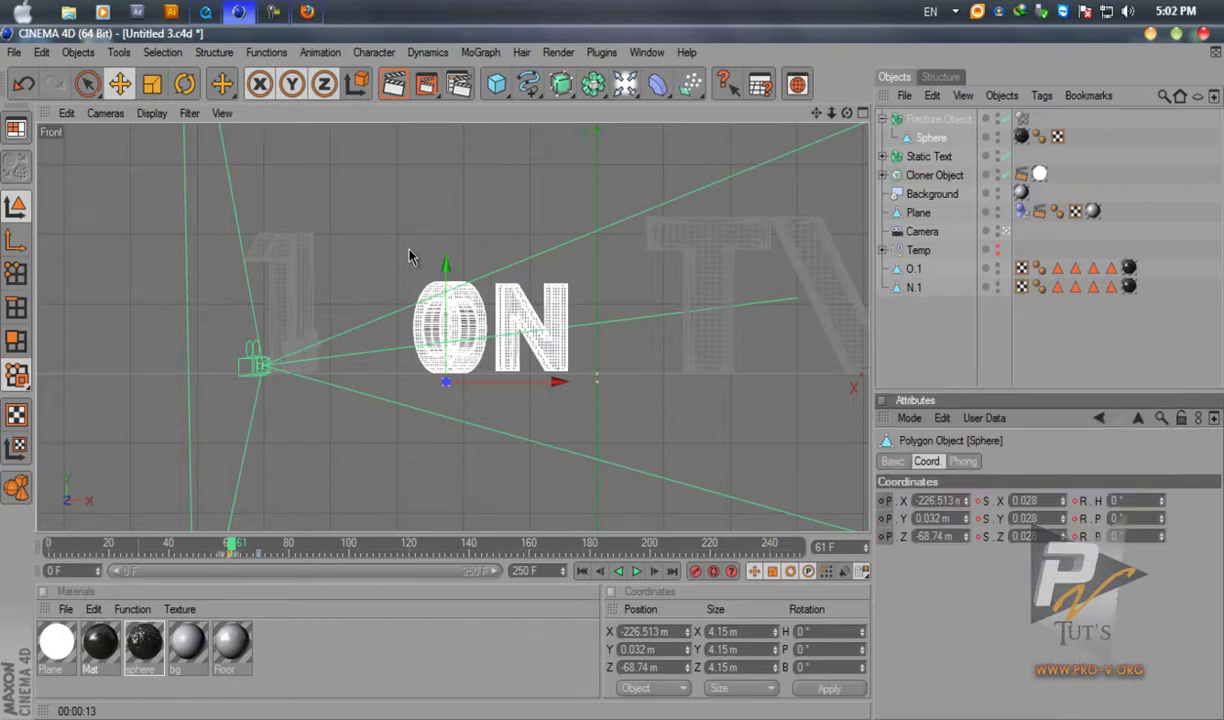
{"action": "right_click", "coordinate": [1077, 501]}
{"action": "mouse_move", "coordinate": [1010, 390]}
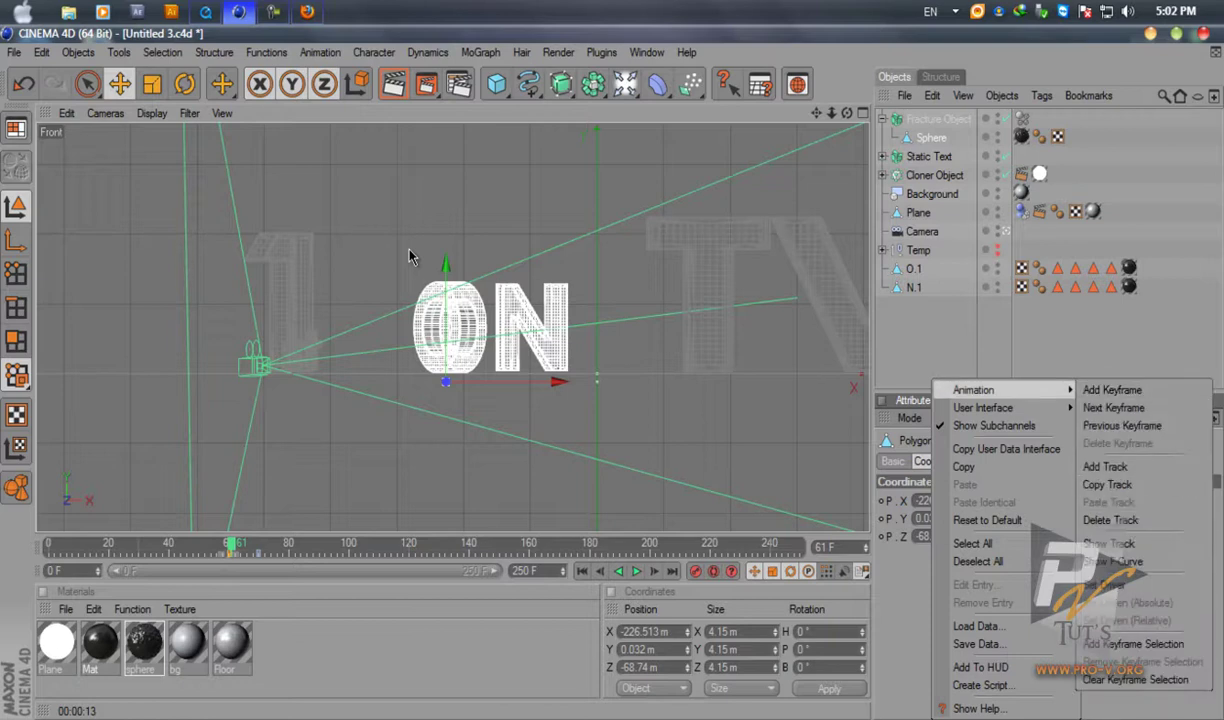
{"action": "left_click", "coordinate": [1110, 520]}
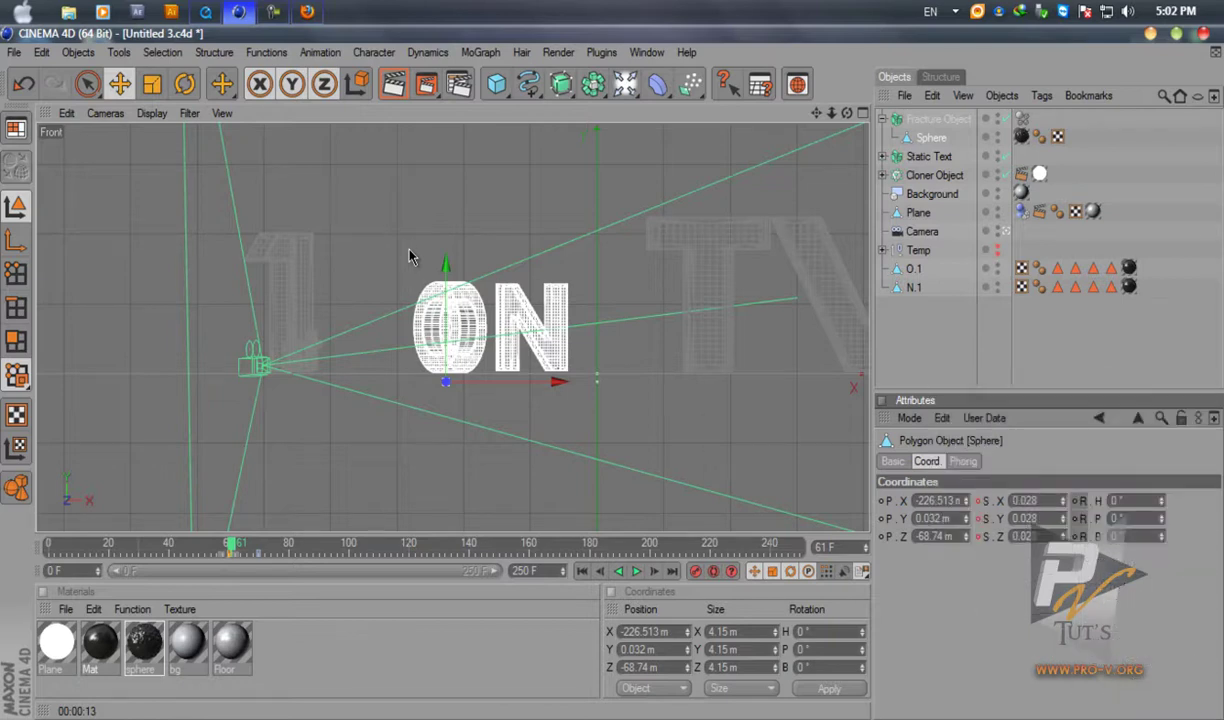
Raise the Sphere to about 12.13 m in Y at frame 61, and play the simulation up to frame 82.
{"action": "left_click_drag", "start_coordinate": [446, 264], "coordinate": [446, 256]}
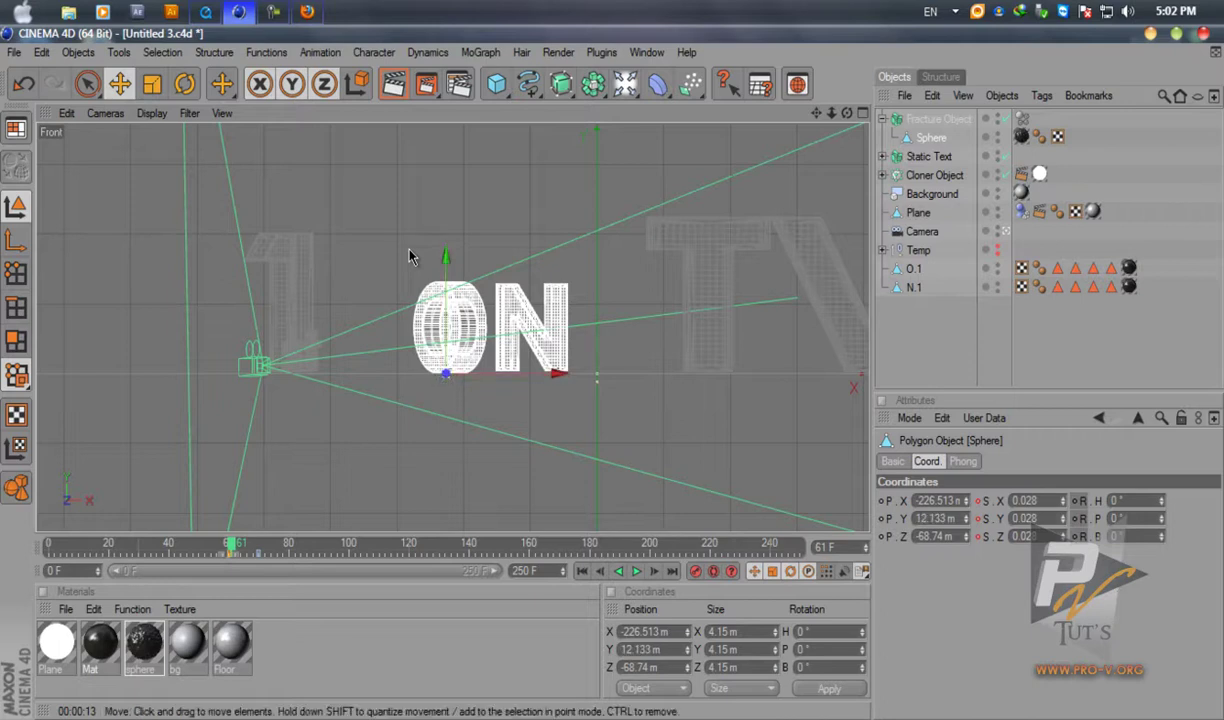
{"action": "left_click_drag", "start_coordinate": [231, 545], "coordinate": [235, 545]}
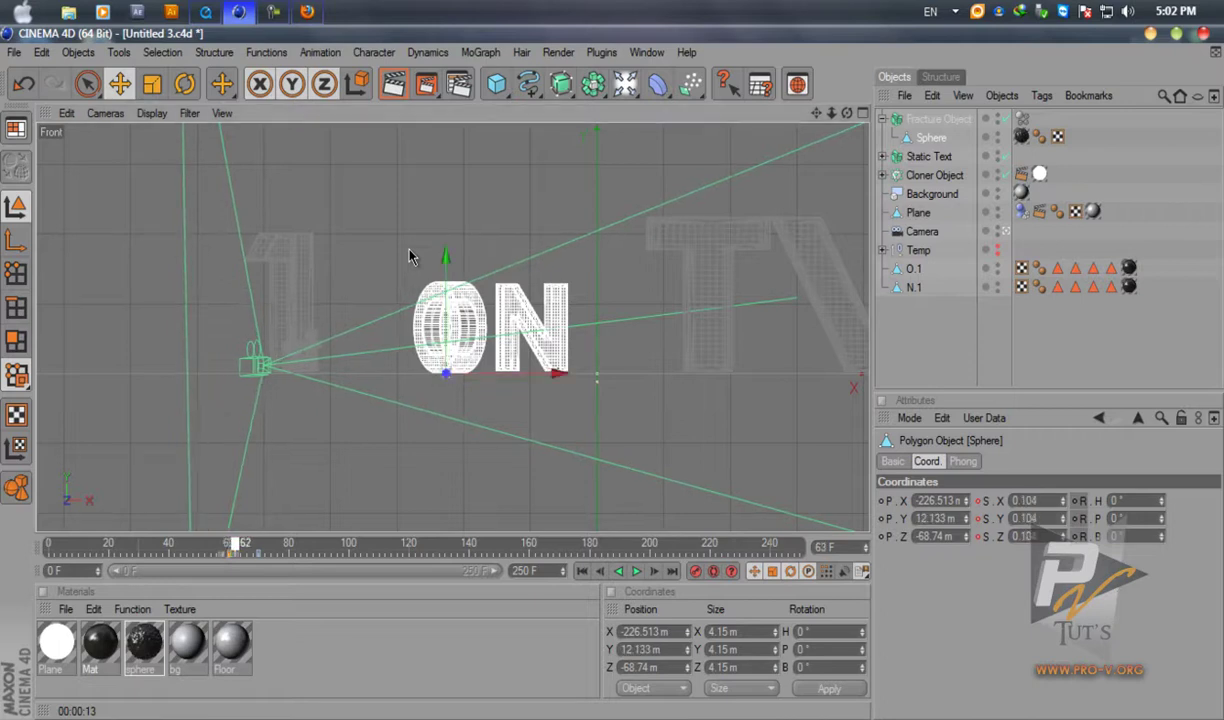
{"action": "key", "text": "f"}
{"action": "middle_click", "coordinate": [409, 257]}
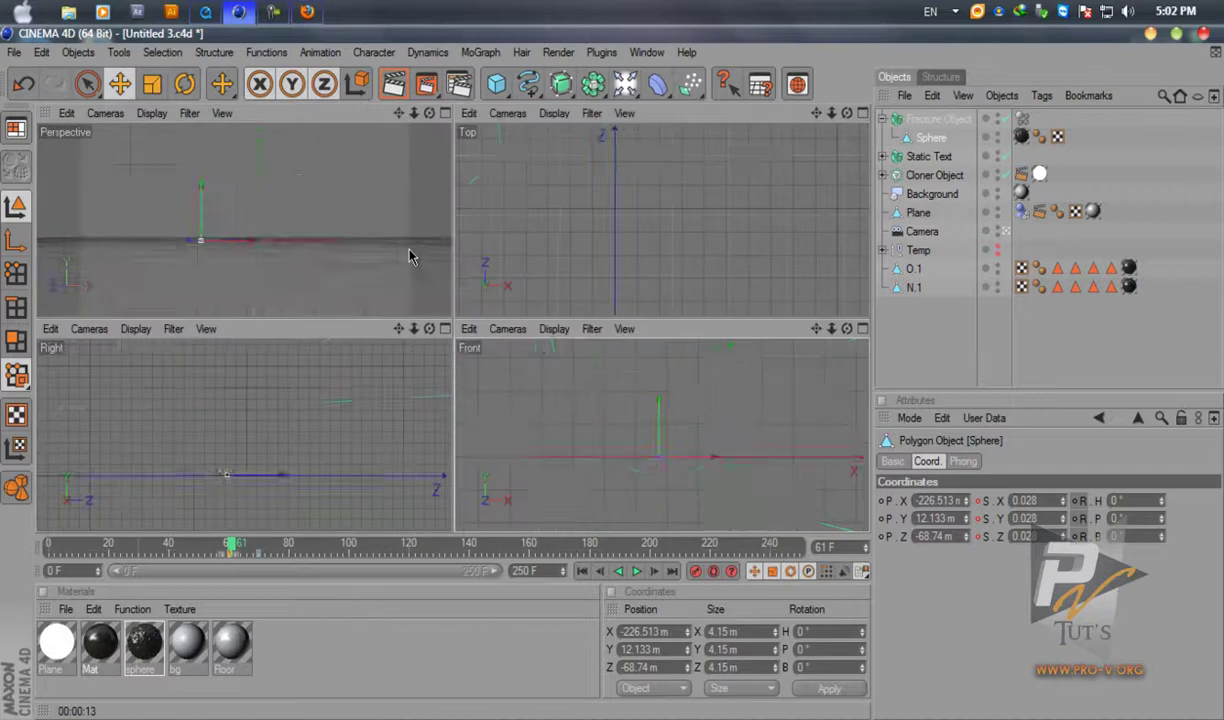
{"action": "middle_click", "coordinate": [409, 257]}
{"action": "key", "text": "F8"}
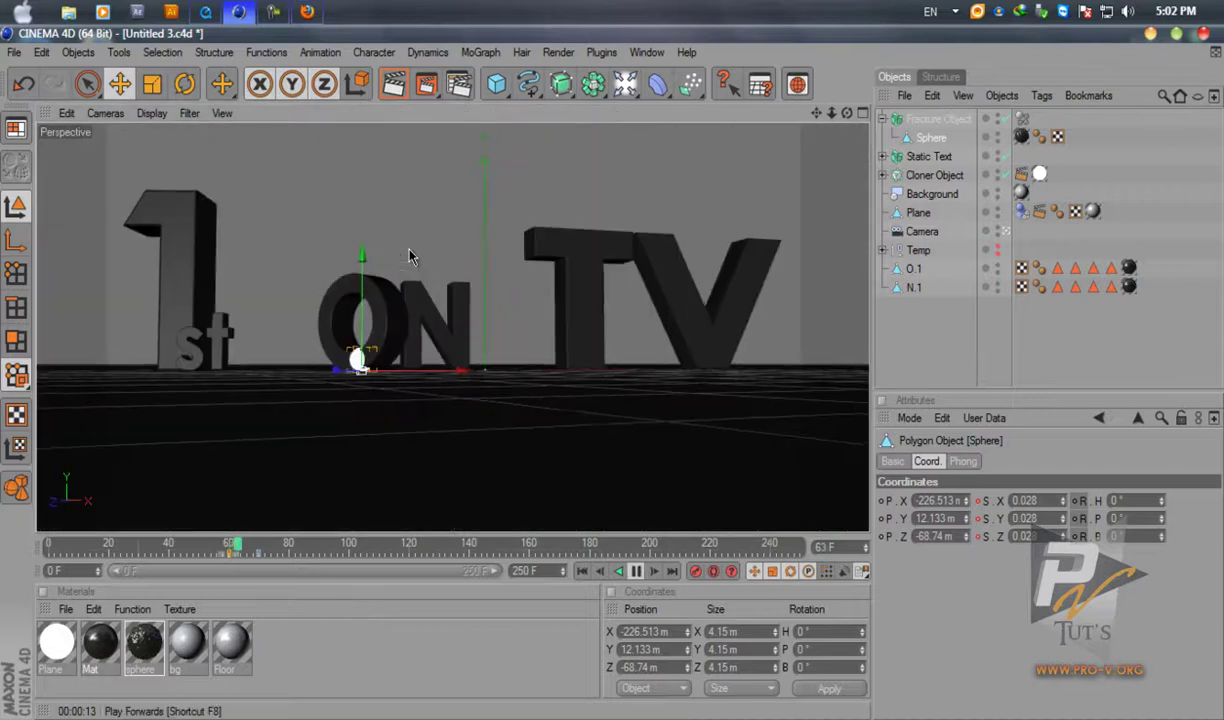
{"action": "key", "text": "F8"}
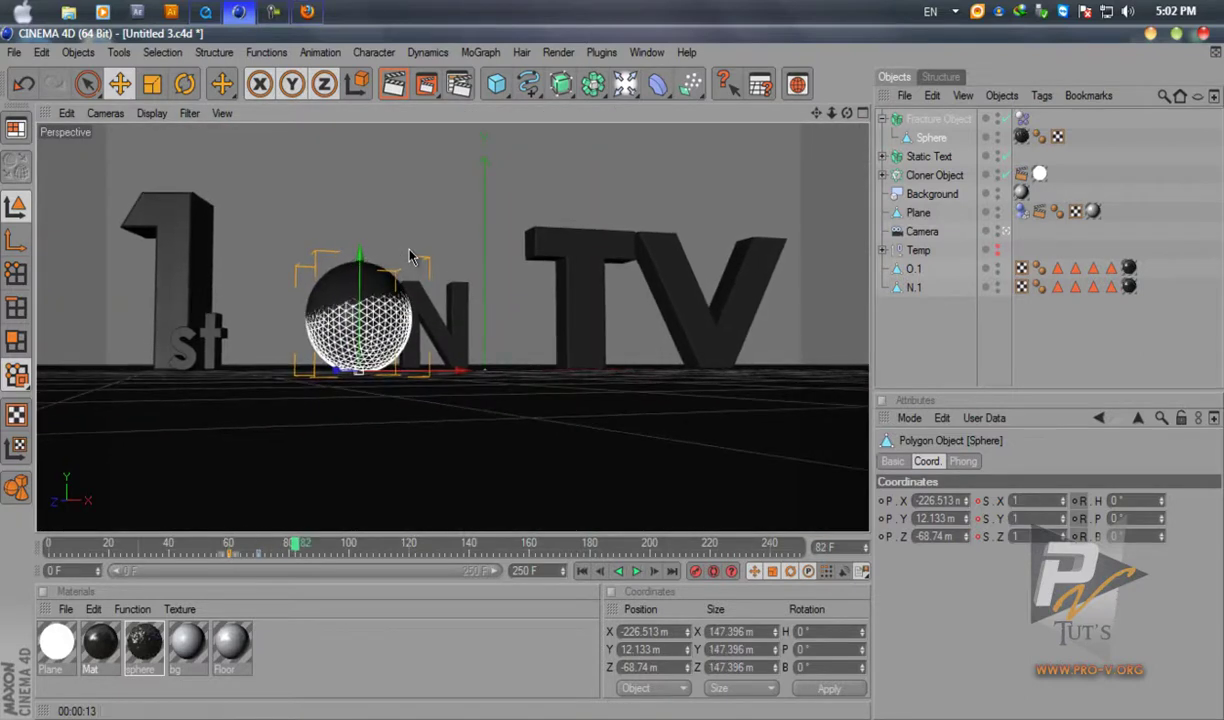
Lower the Sphere to about 9.44 m in Y in the front view, and replay the simulation up to frame 88.
{"action": "middle_click", "coordinate": [409, 257]}
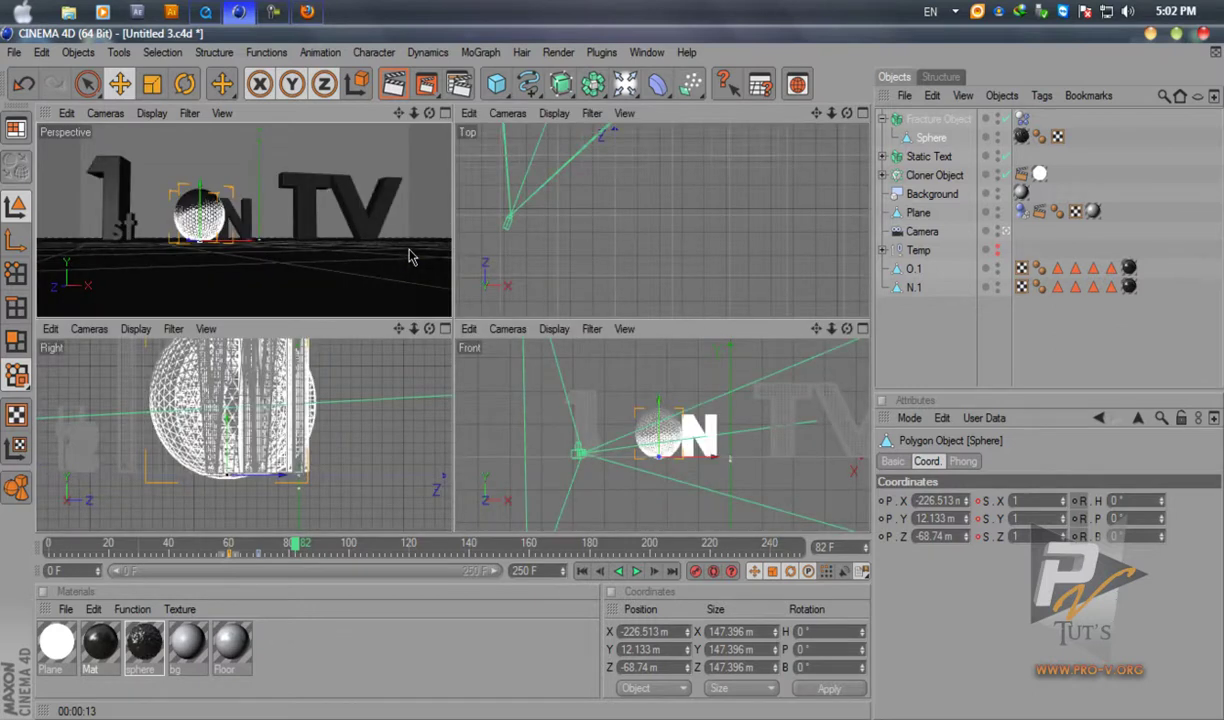
{"action": "key", "text": "F4"}
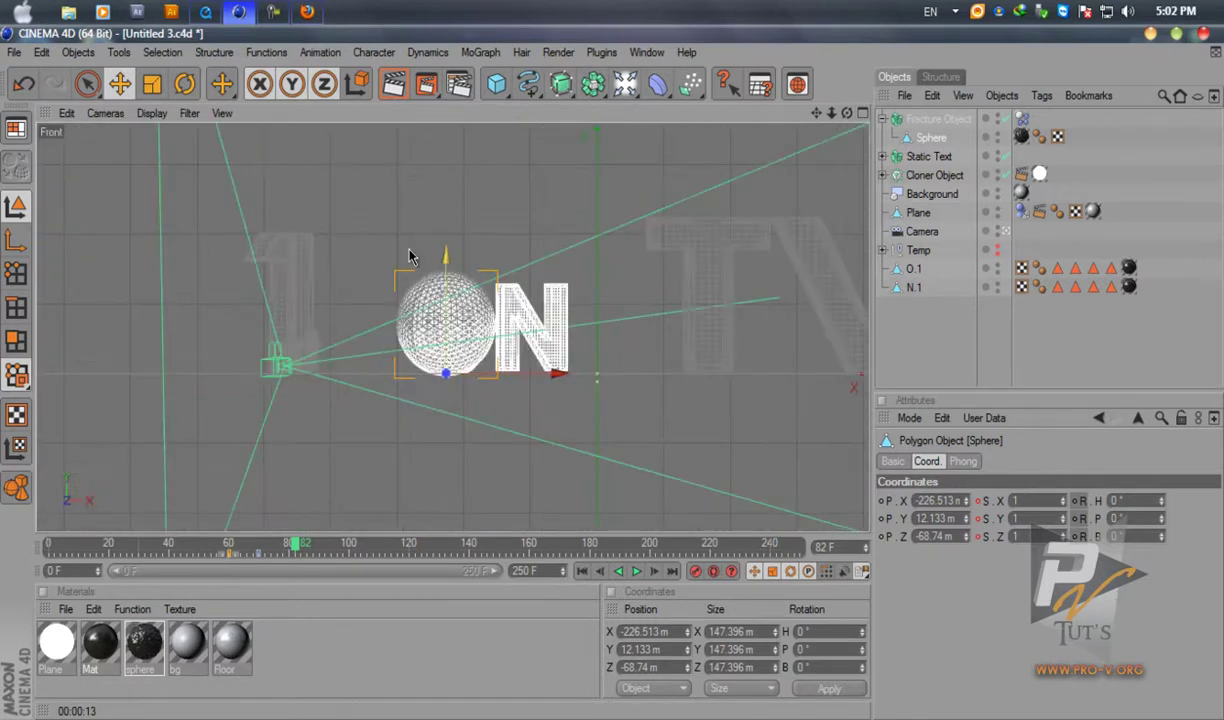
{"action": "left_click", "coordinate": [409, 257]}
{"action": "key", "text": "ctrl+z"}
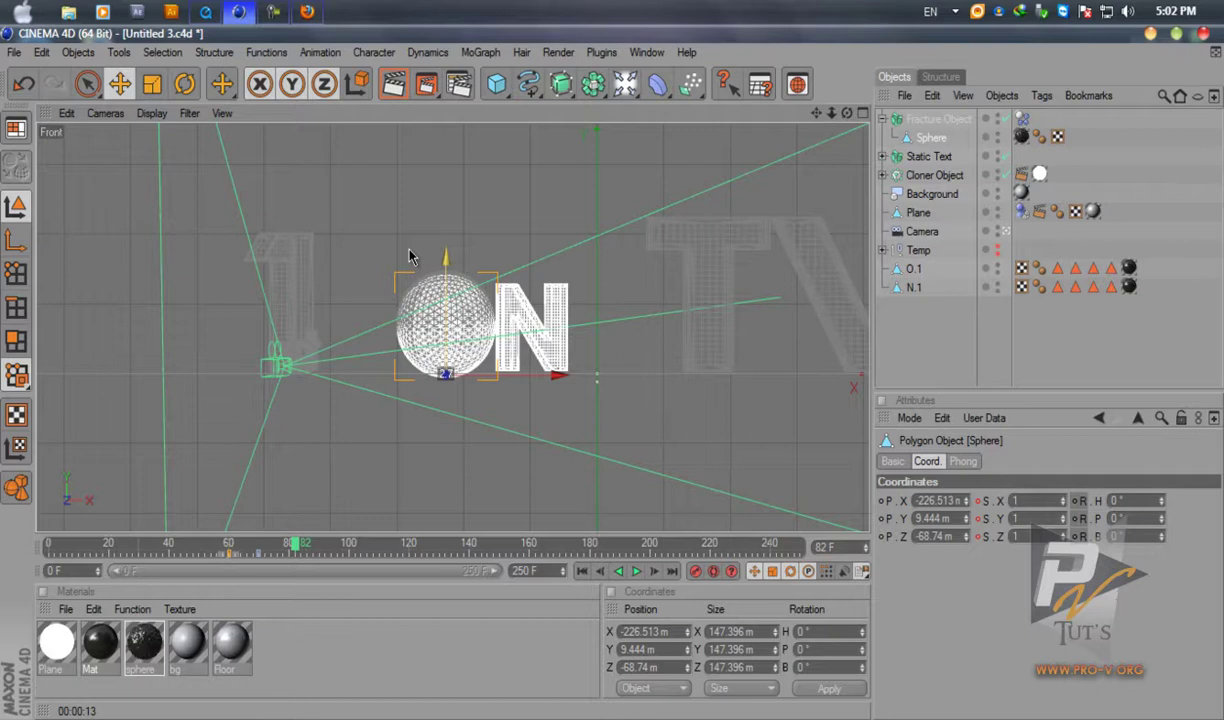
{"action": "middle_click", "coordinate": [409, 257]}
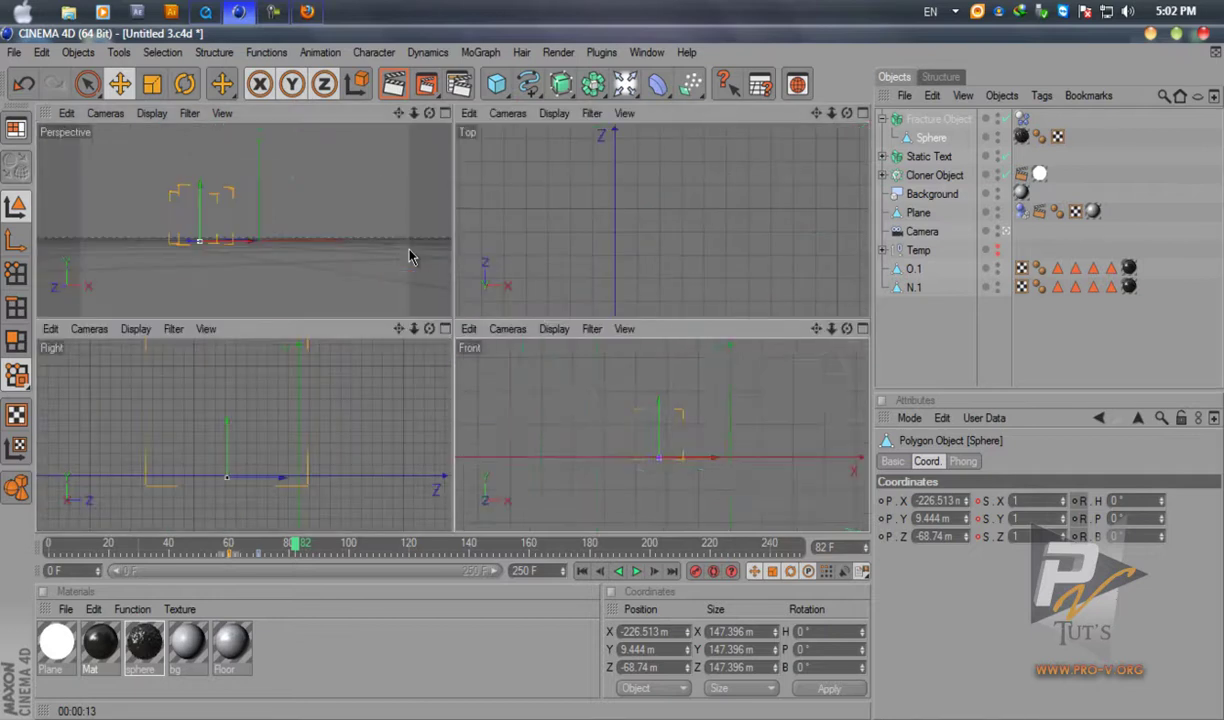
{"action": "middle_click", "coordinate": [409, 257]}
{"action": "left_click", "coordinate": [409, 257]}
{"action": "key", "text": "F8"}
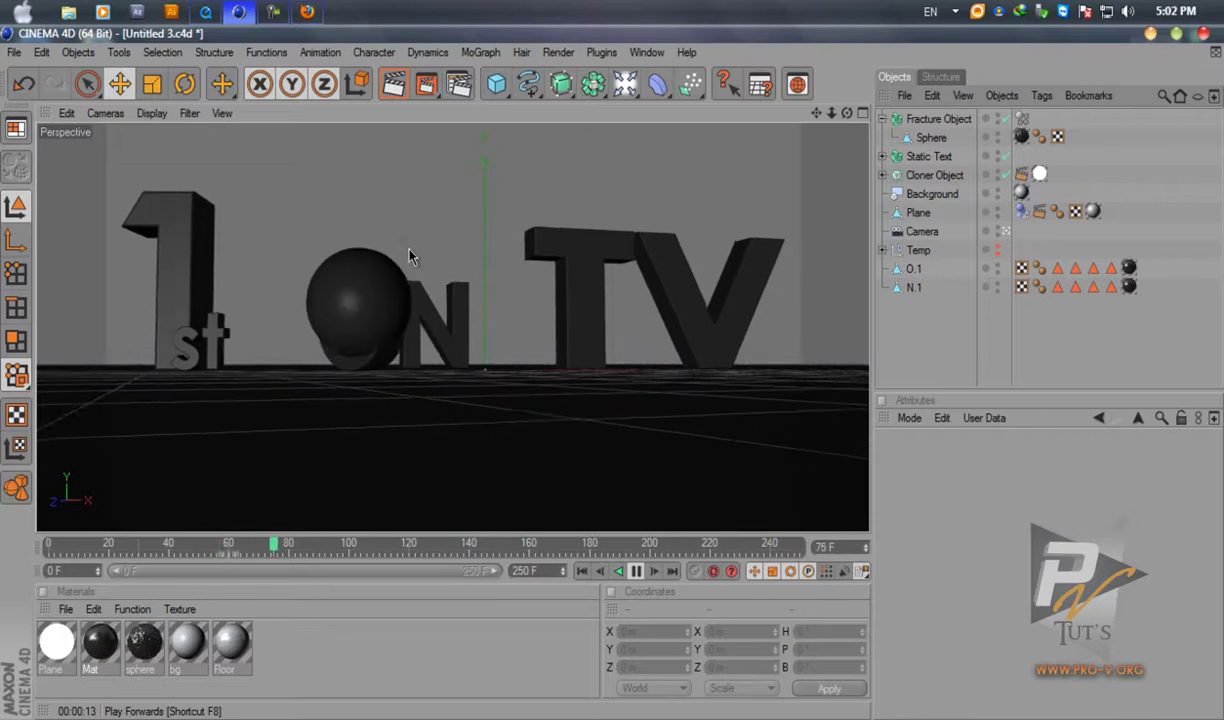
{"action": "key", "text": "F8"}
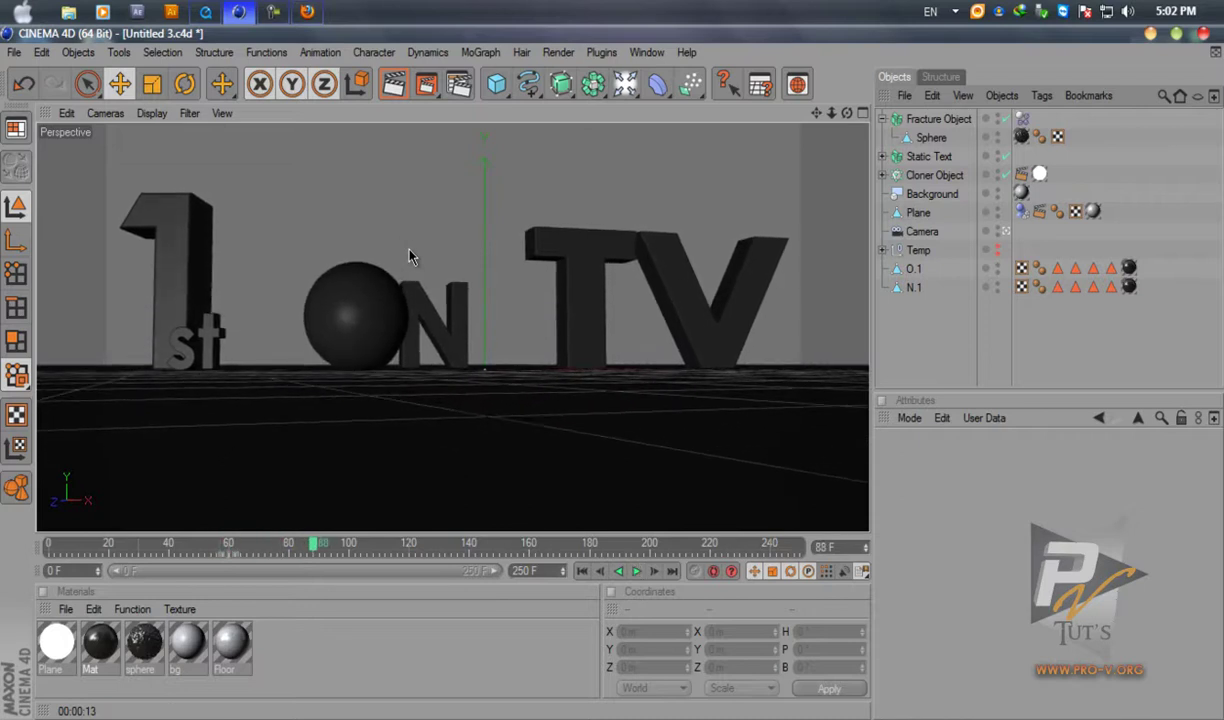